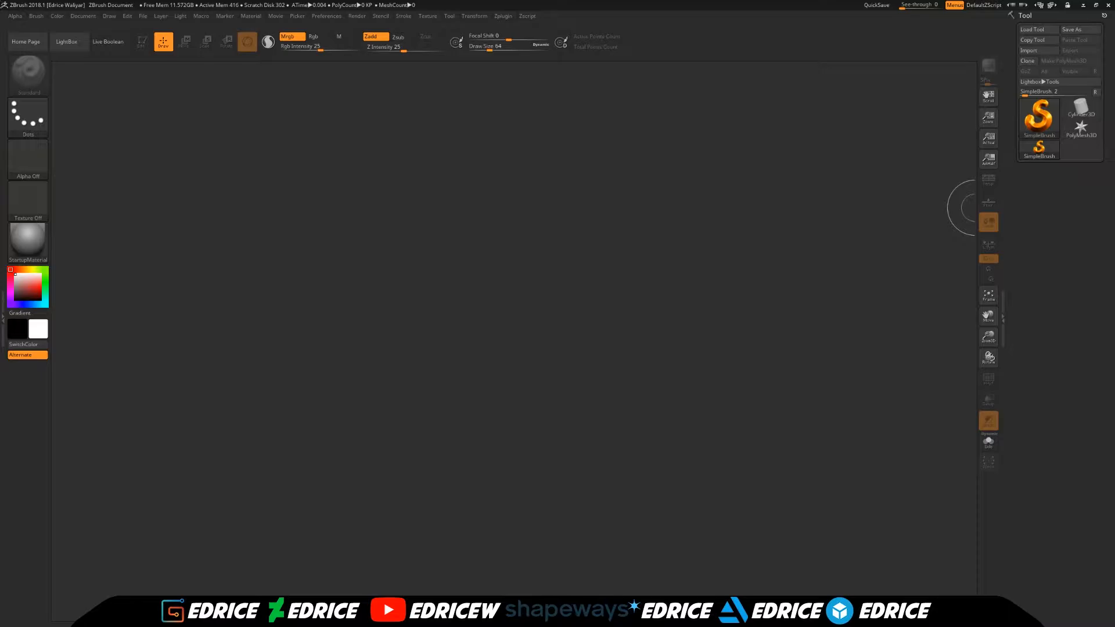
# Switch to the browser and examine the free Zbrush Brushes downloads on the FunkyBunnies3D tools page, including the hair curve brush.
pyautogui.hotkey('alt', 'Tab')
pyautogui.hotkey('alt', 'Tab')
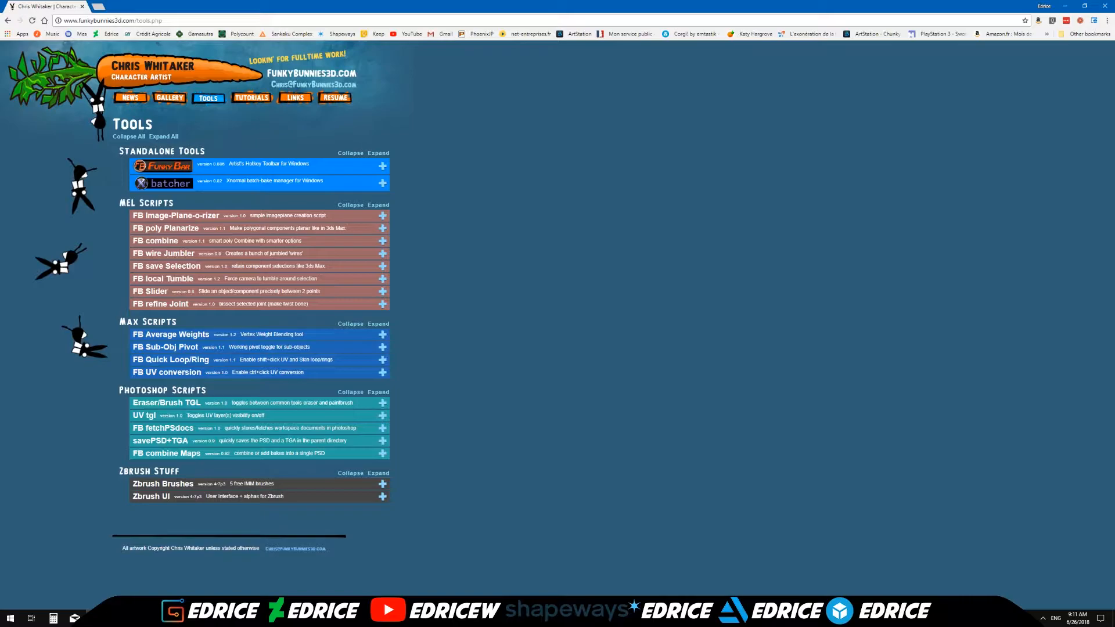
pyautogui.click(382, 488)
pyautogui.scroll(-4, 508, 472)
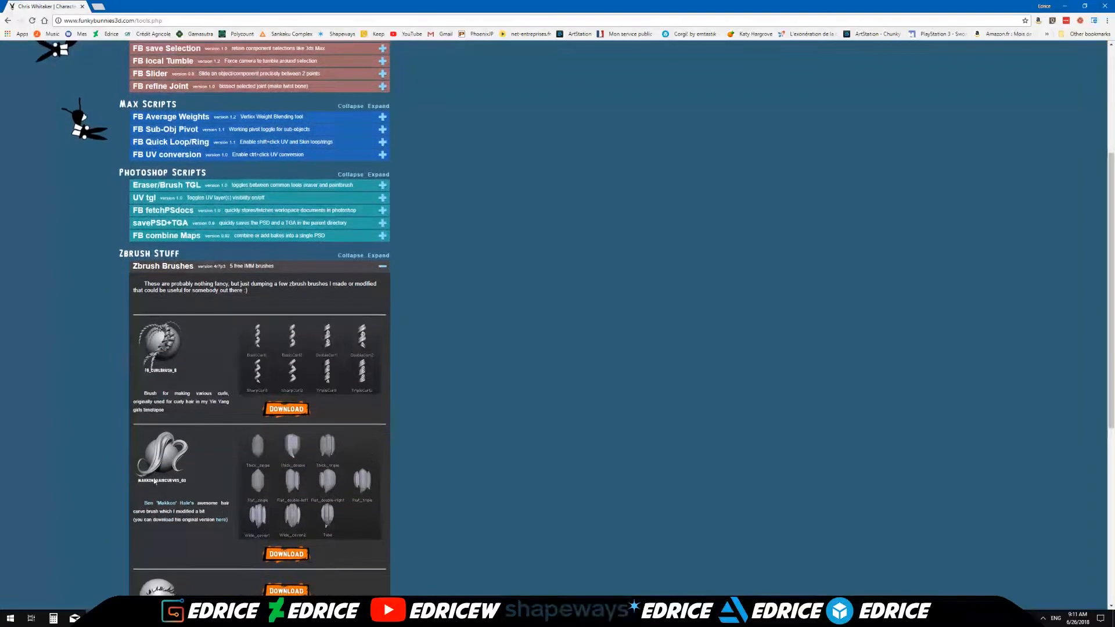
pyautogui.scroll(-2, 204, 487)
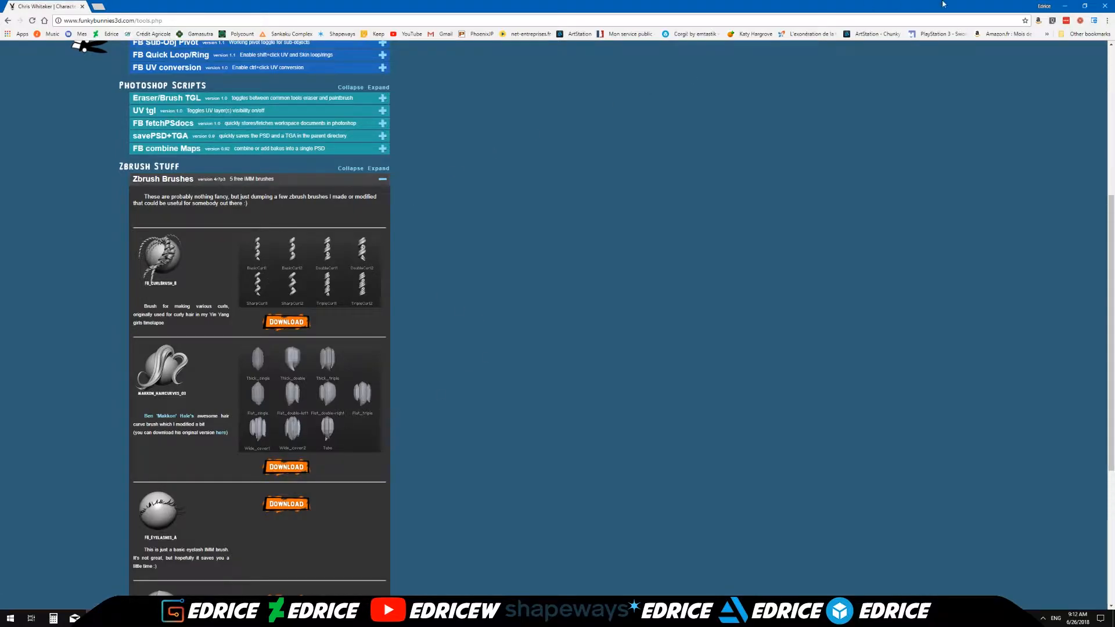
pyautogui.click(1109, 7)
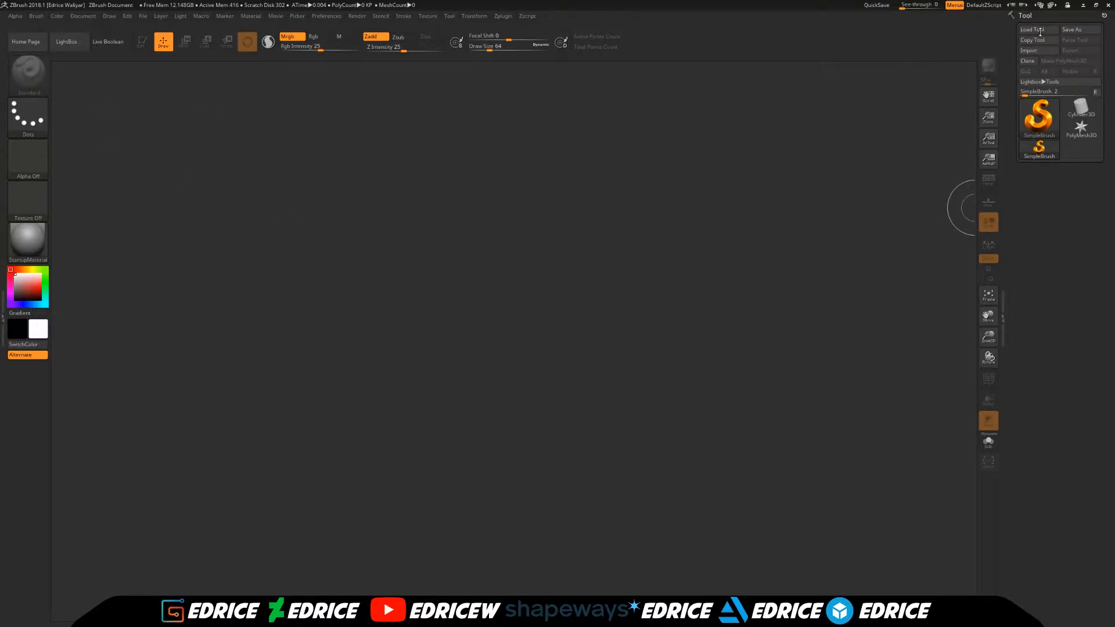
# Open the DemoAnimeHead project in ZBrush.
pyautogui.click(63, 41)
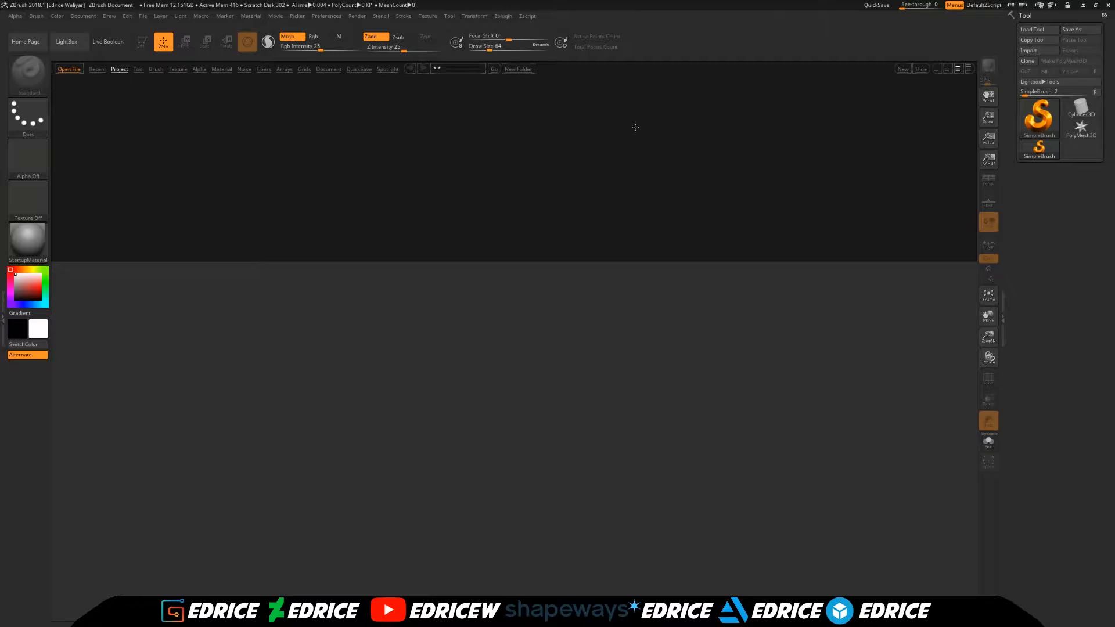
pyautogui.doubleClick(320, 108)
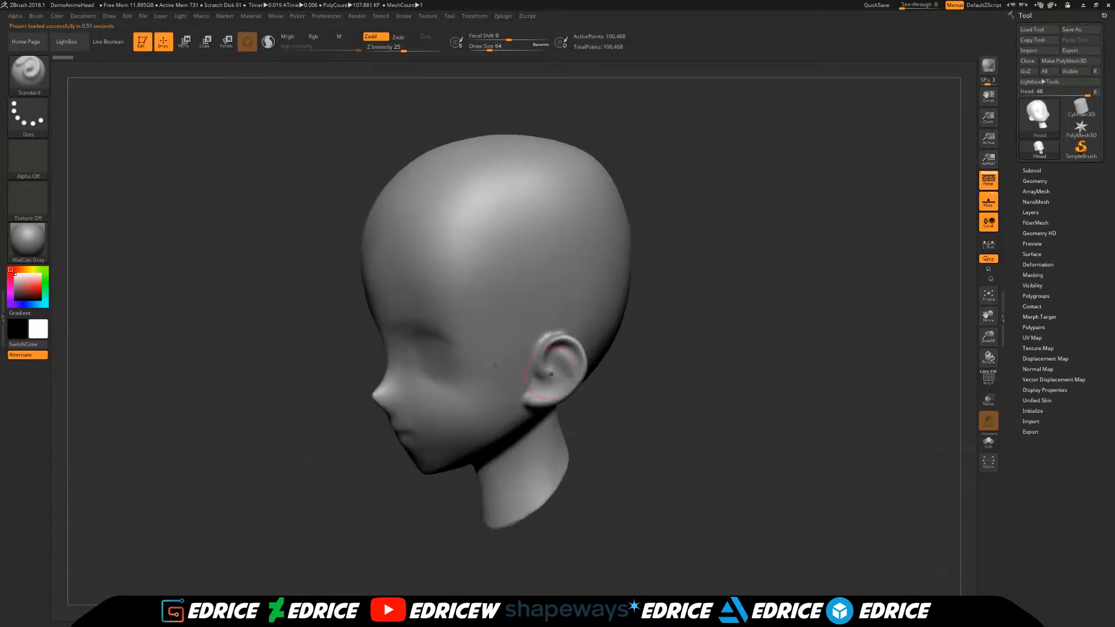
# Select the Makkon hair curves brush and choose its Thick_single mesh.
pyautogui.click(26, 73)
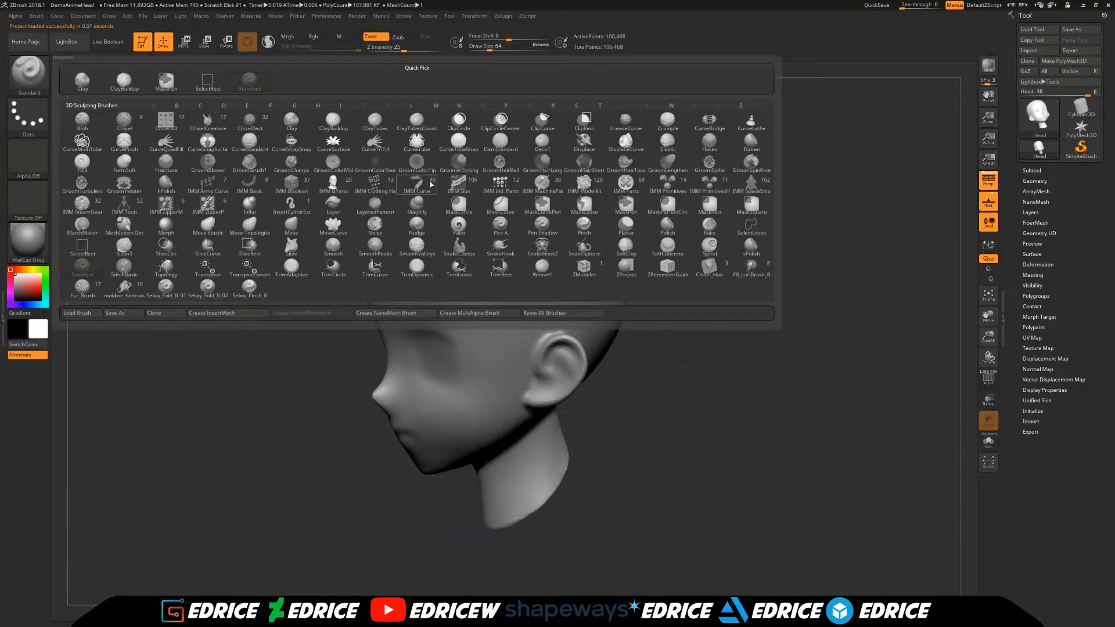
pyautogui.click(28, 72)
pyautogui.click(122, 287)
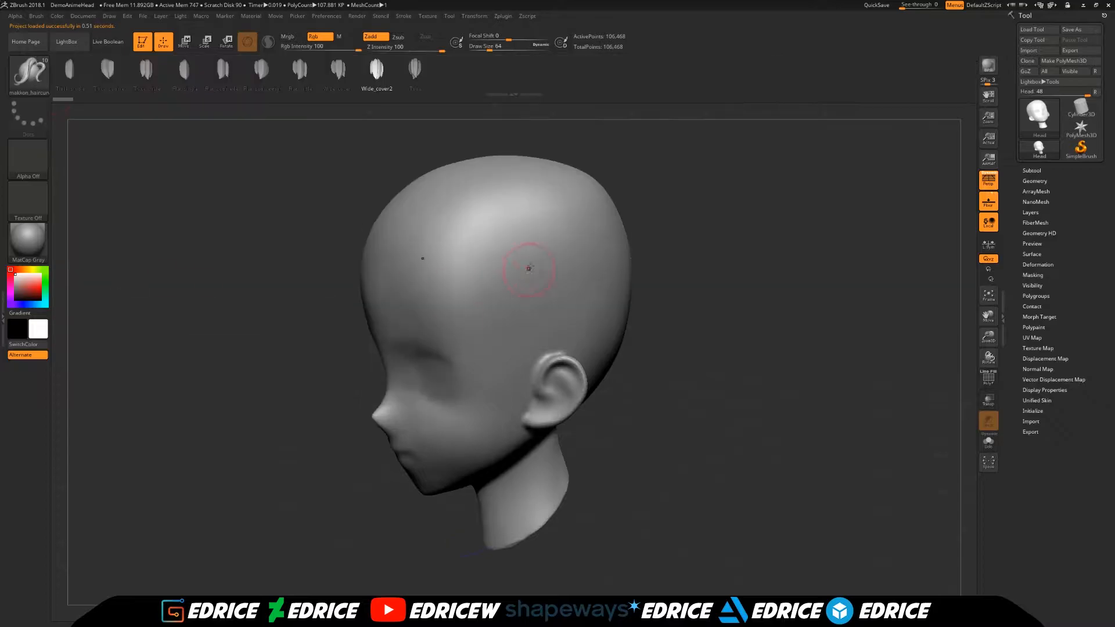
pyautogui.click(85, 79)
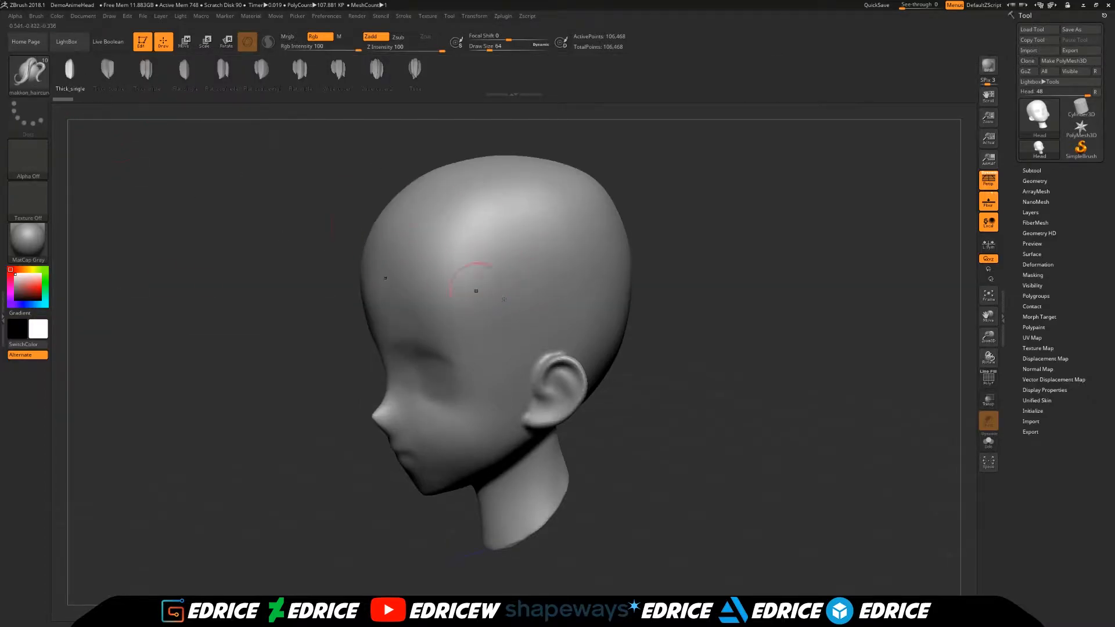
# Draw a test hair strand from the side of the forehead toward the upper back of the head.
pyautogui.moveTo(988, 336); pyautogui.dragTo(527, 182)
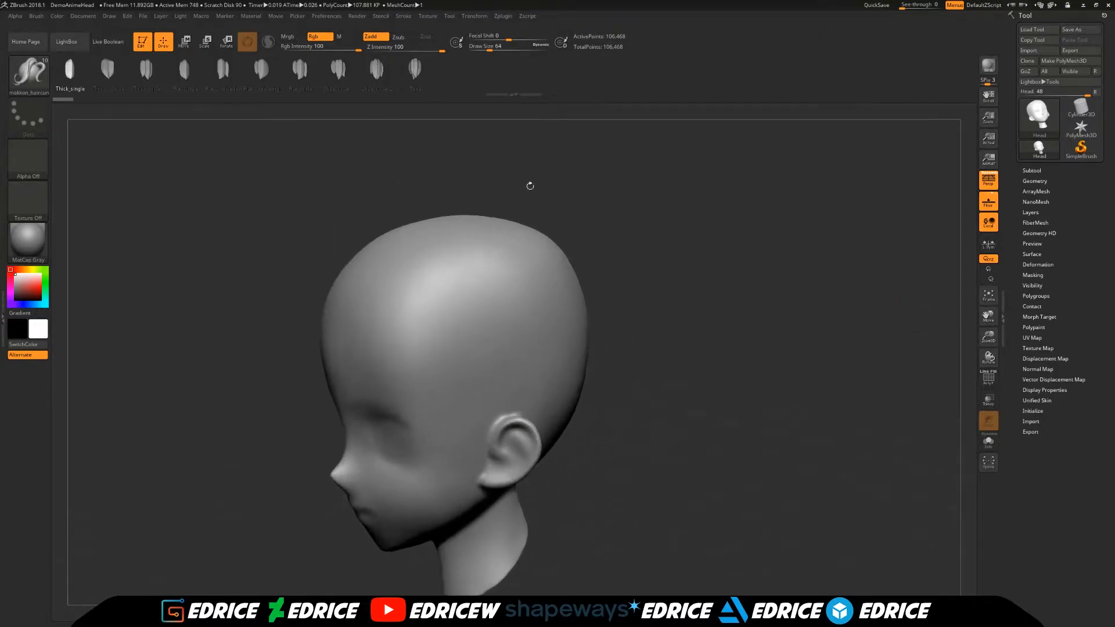
pyautogui.click(65, 44)
pyautogui.click(64, 44)
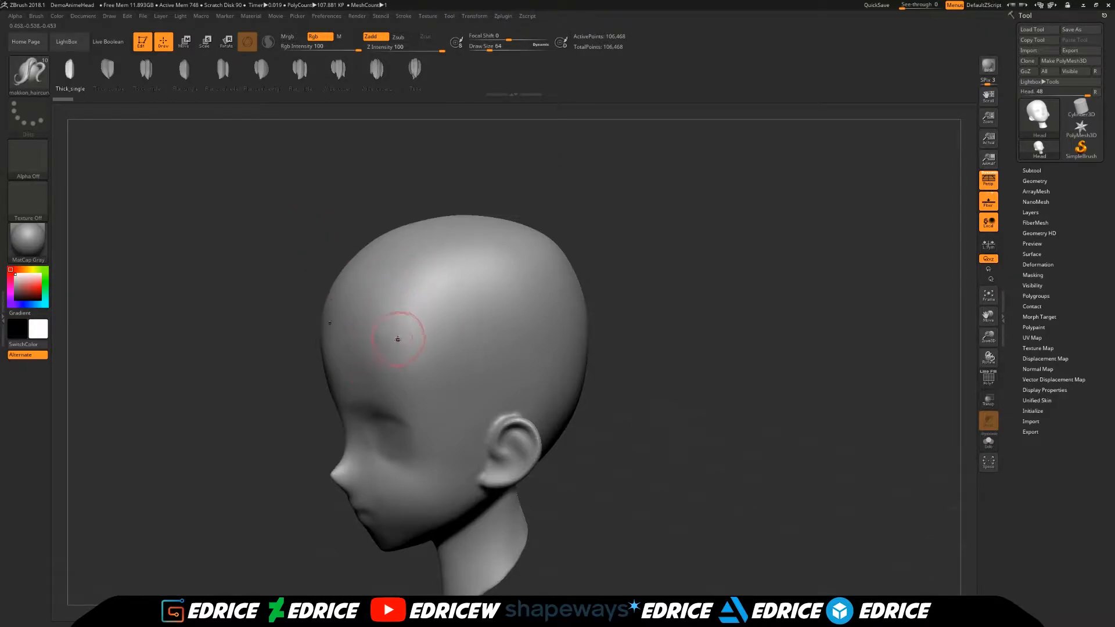
pyautogui.moveTo(377, 345); pyautogui.dragTo(521, 254)
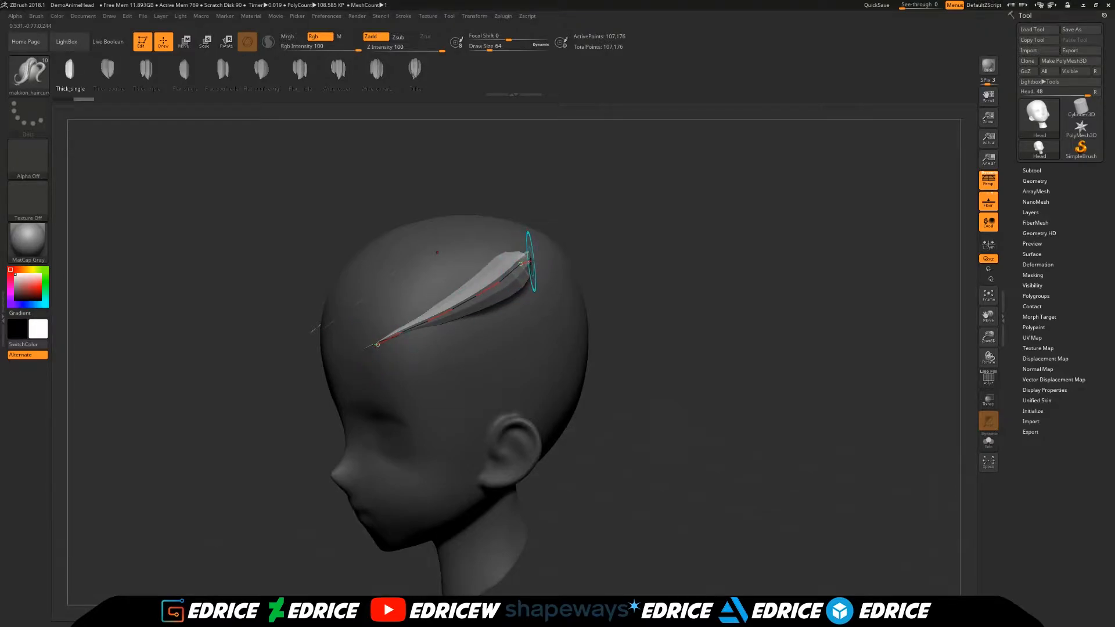
# Dock the Stroke palette and reverse the size Curve Falloff in Curve Modifiers so it slopes down from full to zero.
pyautogui.click(406, 19)
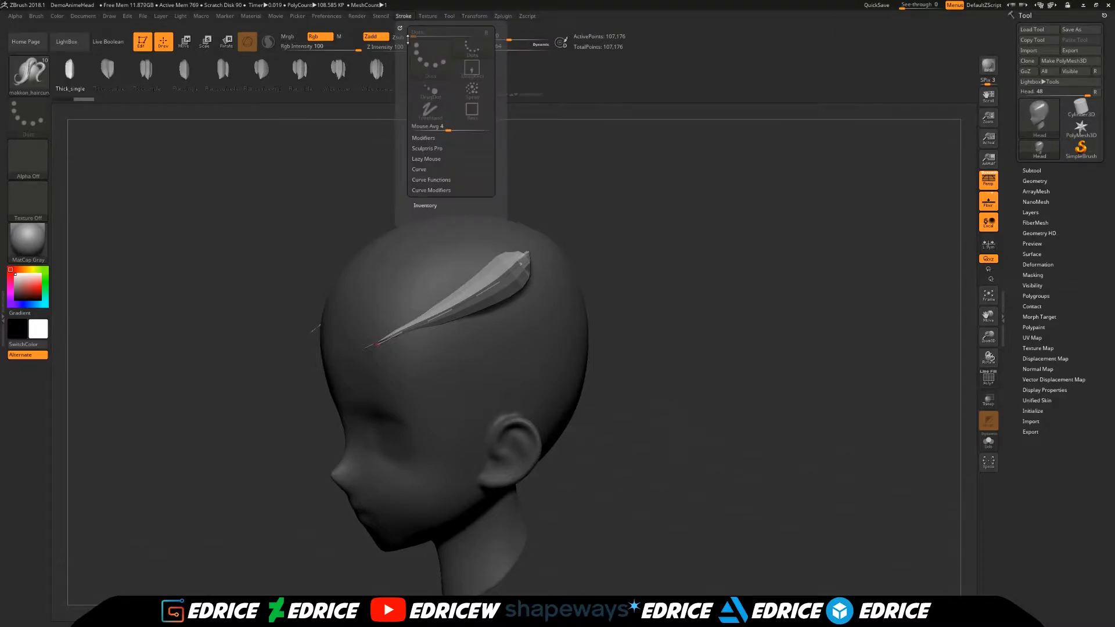
pyautogui.moveTo(400, 28)
pyautogui.mouseDown()
pyautogui.moveTo(1023, 174)
pyautogui.moveTo(1023, 188)
pyautogui.mouseUp()
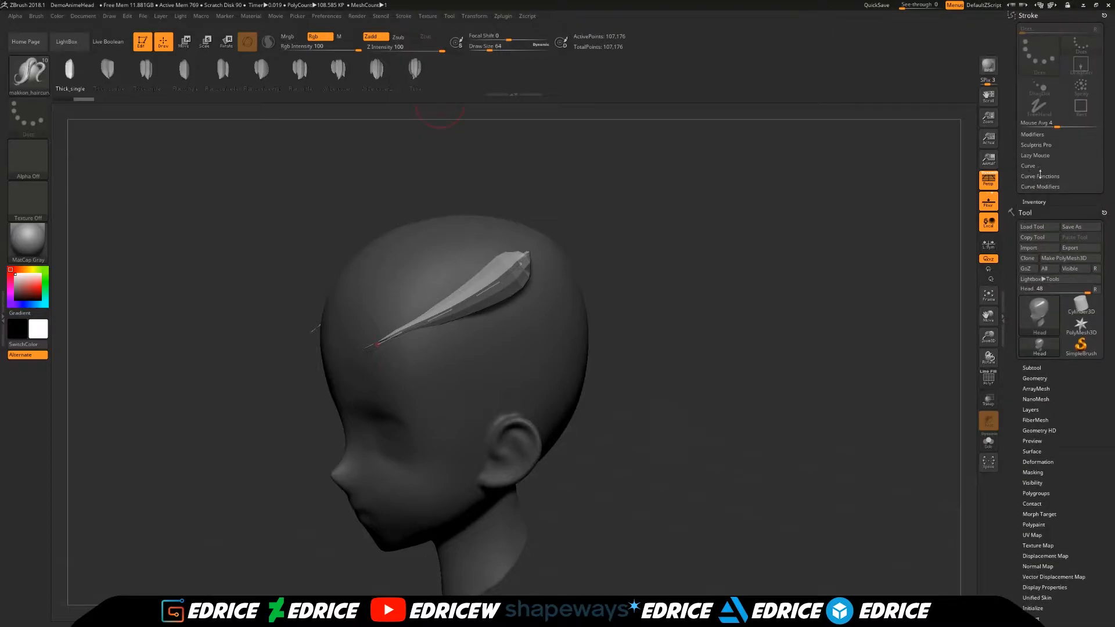
pyautogui.click(1040, 186)
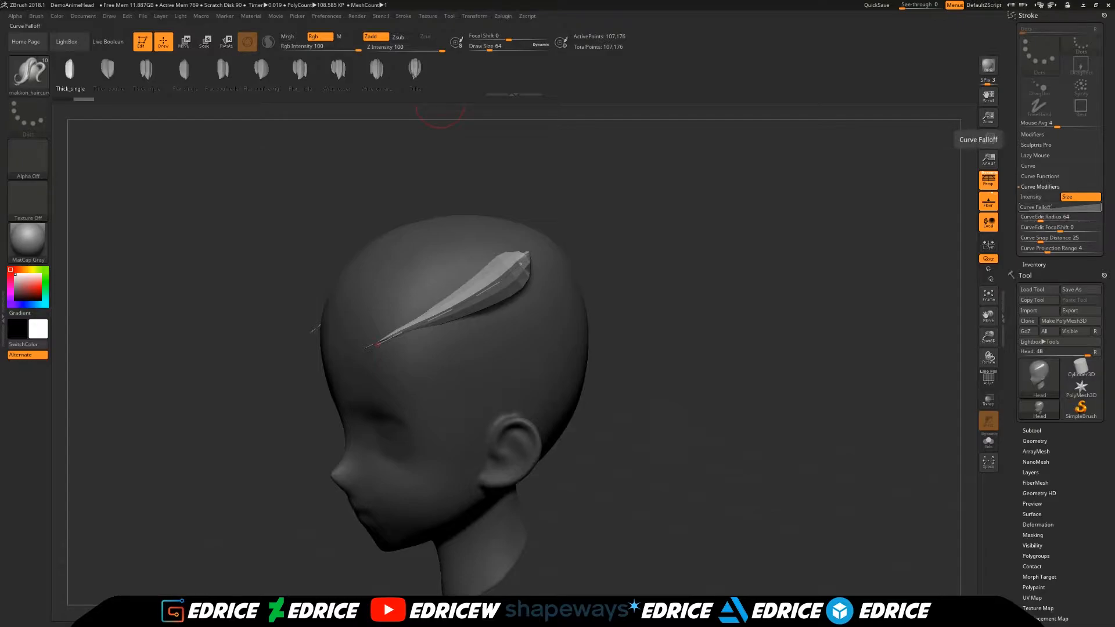
pyautogui.click(1045, 207)
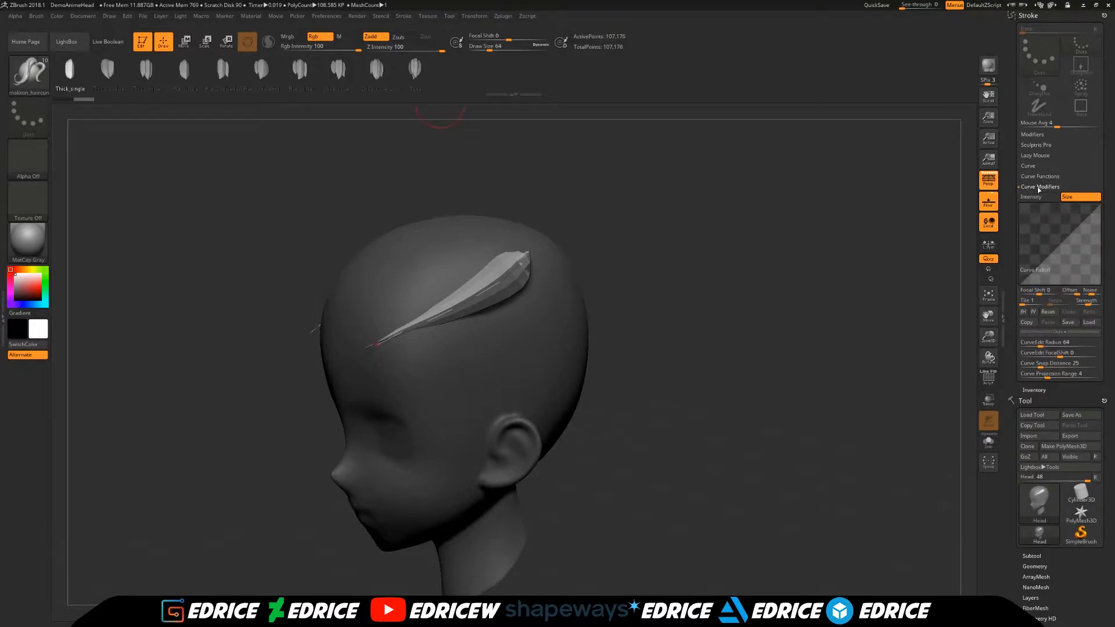
pyautogui.moveTo(1021, 284); pyautogui.dragTo(1018, 201)
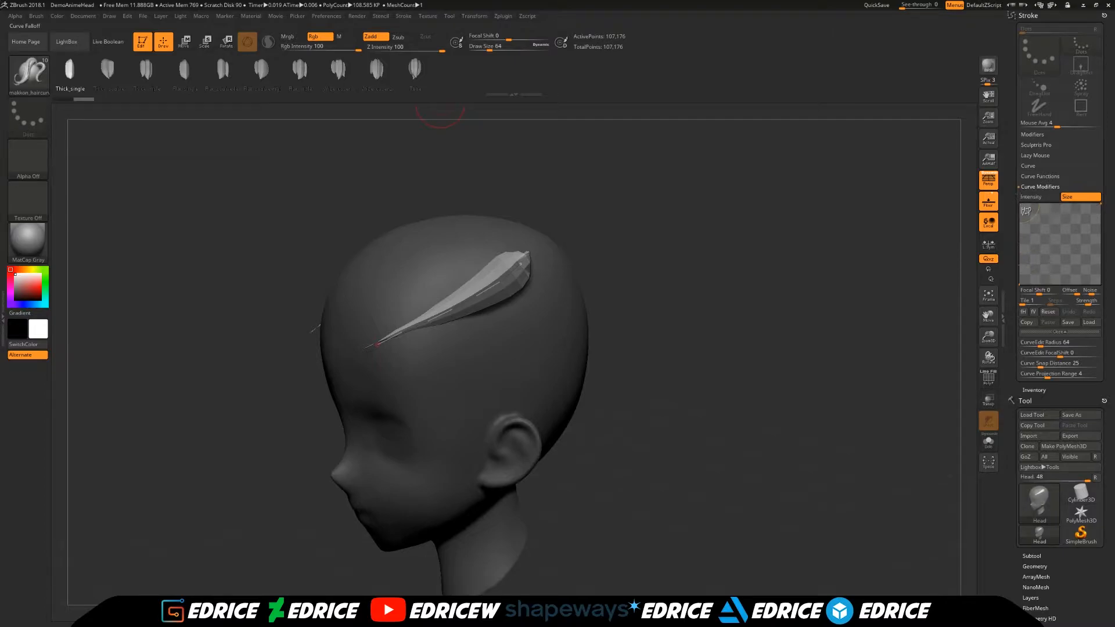
pyautogui.moveTo(1101, 203); pyautogui.dragTo(1102, 276)
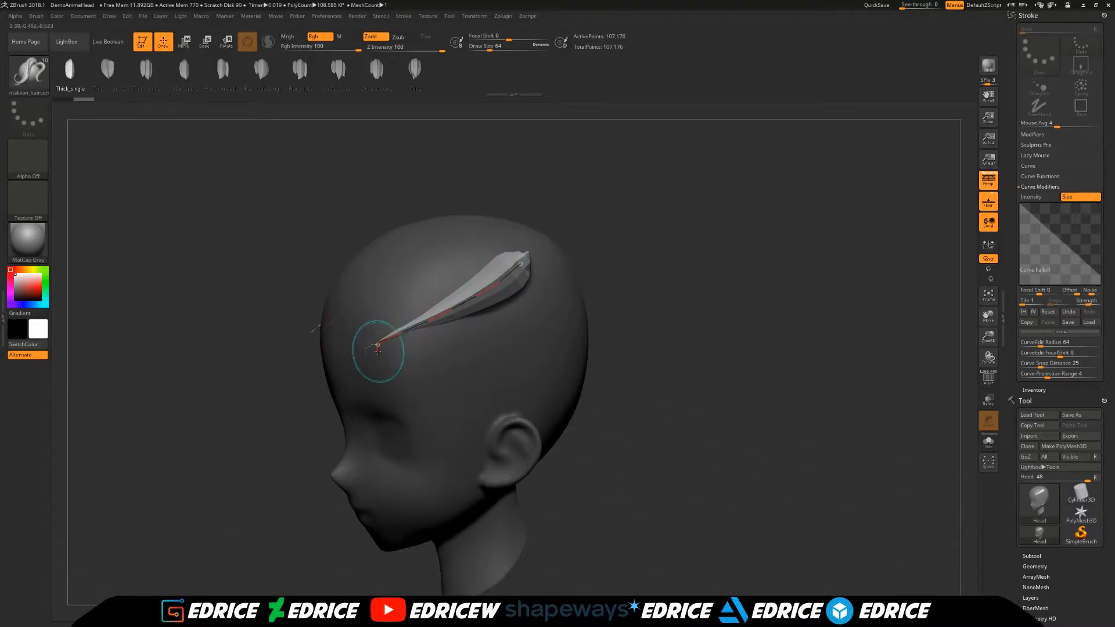
# Update the test strand with the reversed falloff, inspect its taper, and undo back to the bare head.
pyautogui.moveTo(430, 320); pyautogui.dragTo(459, 302)
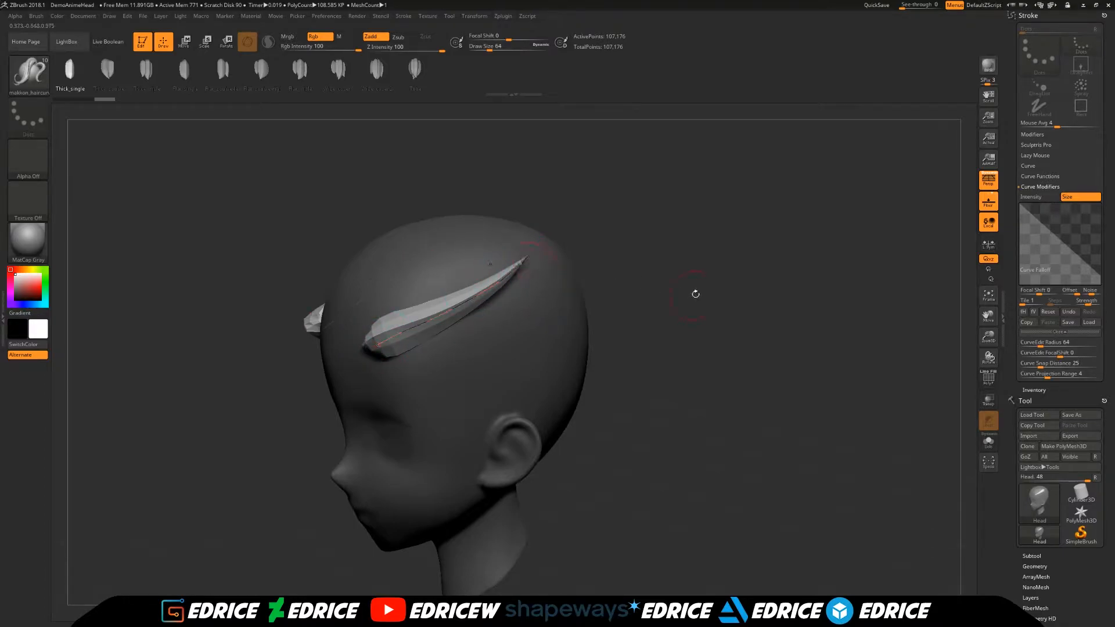
pyautogui.moveTo(694, 293); pyautogui.dragTo(668, 278)
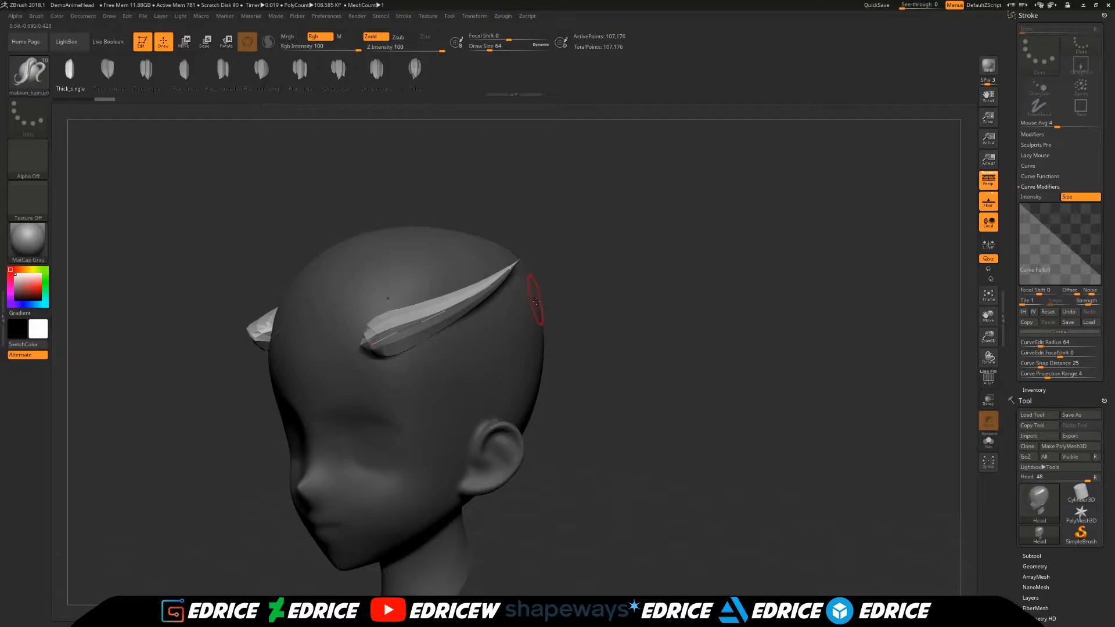
pyautogui.keyDown('ctrl'); pyautogui.click(552, 324); pyautogui.keyUp('ctrl')
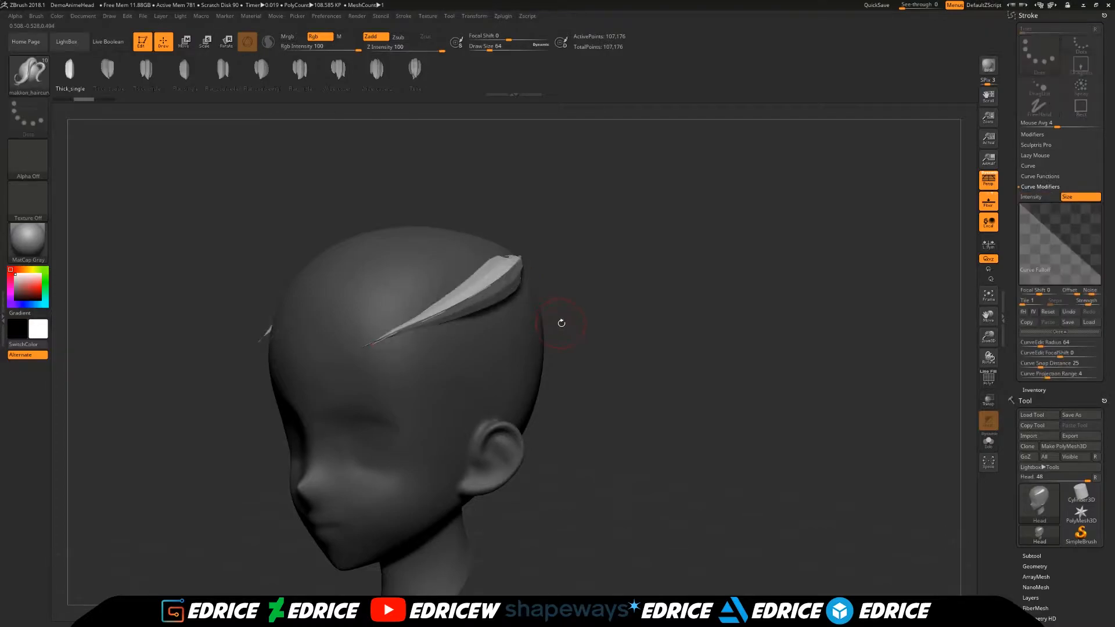
pyautogui.hotkey('ctrl', 'z')
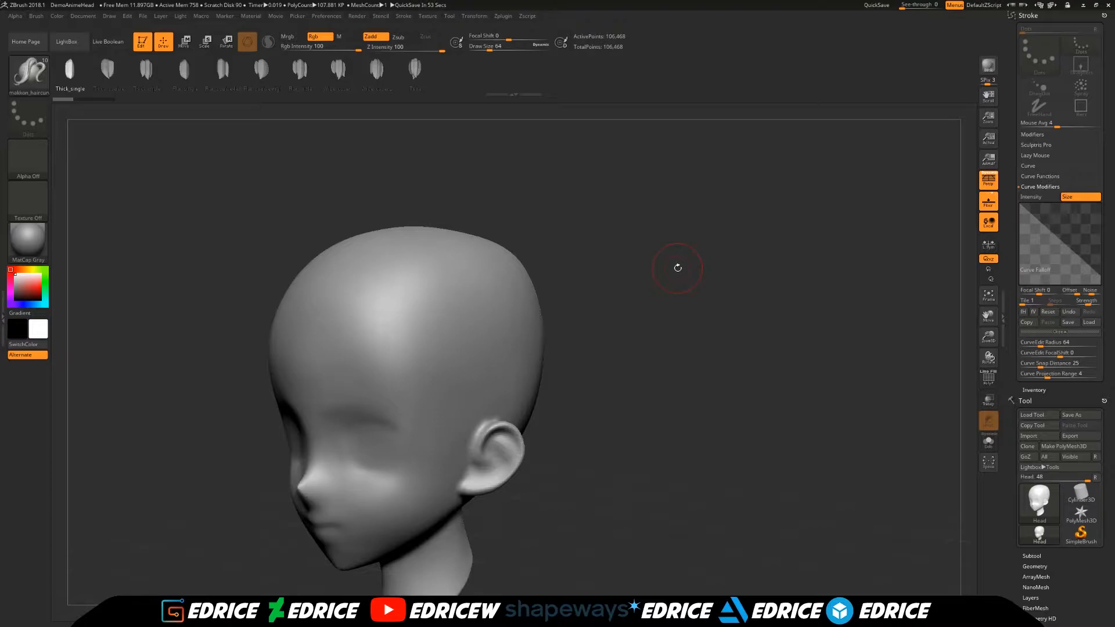
# Draw a curved Thick_single hair strand from above the forehead around to the back of the head and inspect it.
pyautogui.moveTo(988, 337); pyautogui.dragTo(869, 312)
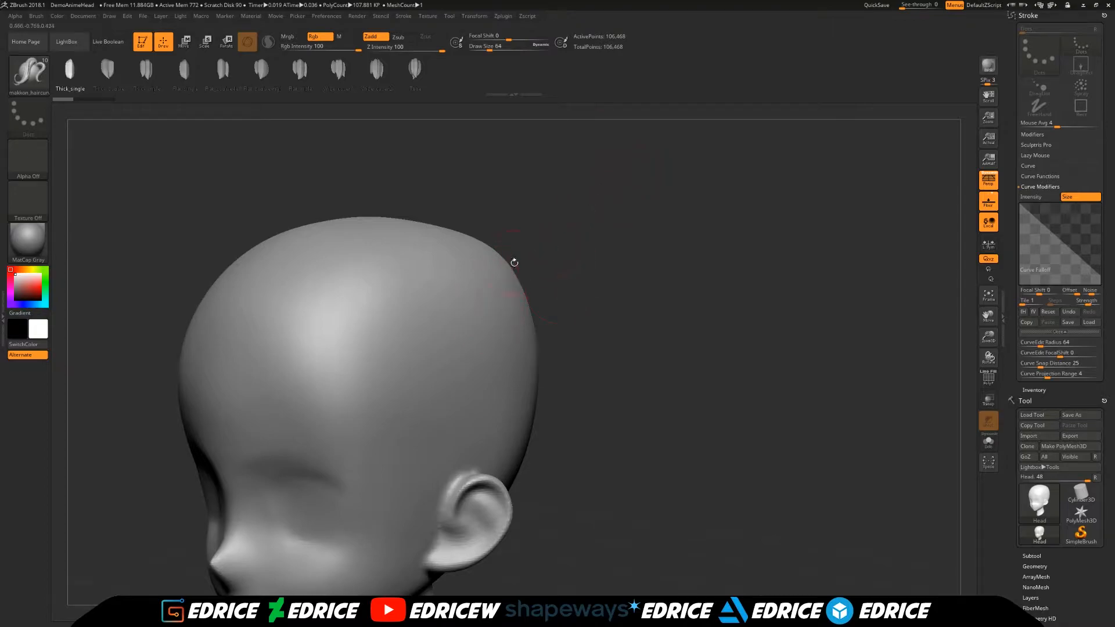
pyautogui.moveTo(326, 343); pyautogui.dragTo(336, 356, button='right')
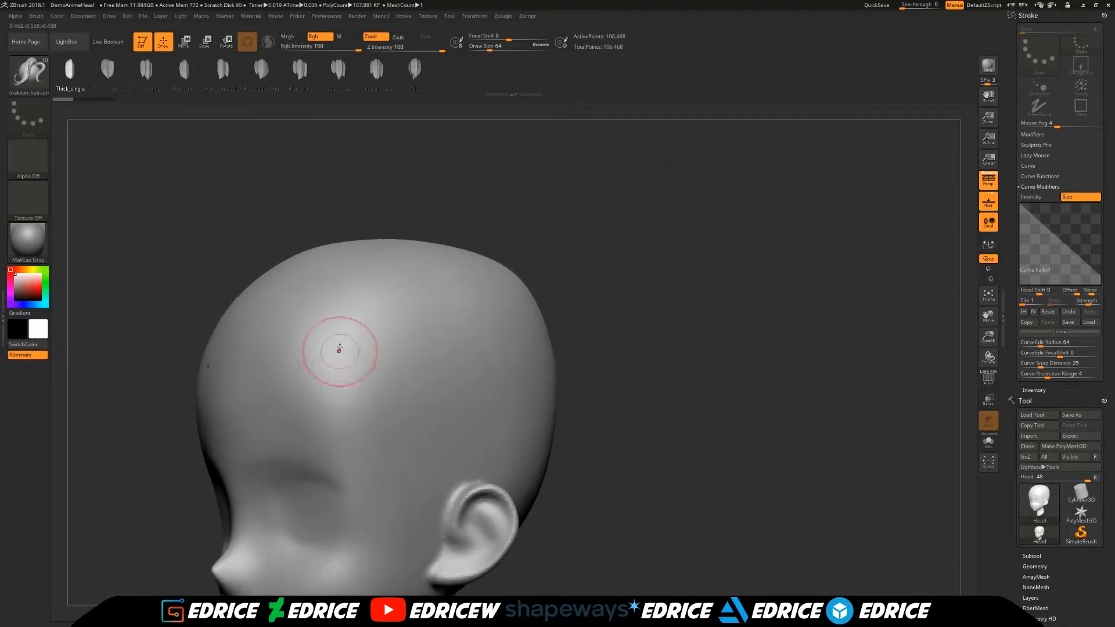
pyautogui.moveTo(326, 320)
pyautogui.mouseDown()
pyautogui.moveTo(503, 325)
pyautogui.moveTo(512, 265)
pyautogui.mouseUp()
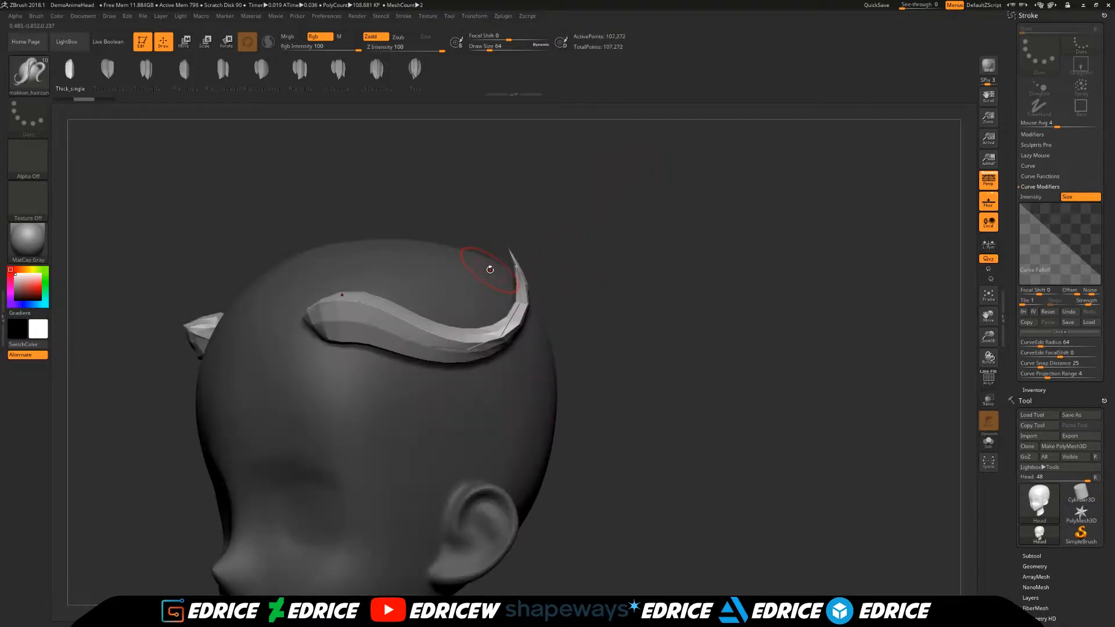
pyautogui.moveTo(620, 288); pyautogui.dragTo(395, 383, button='right')
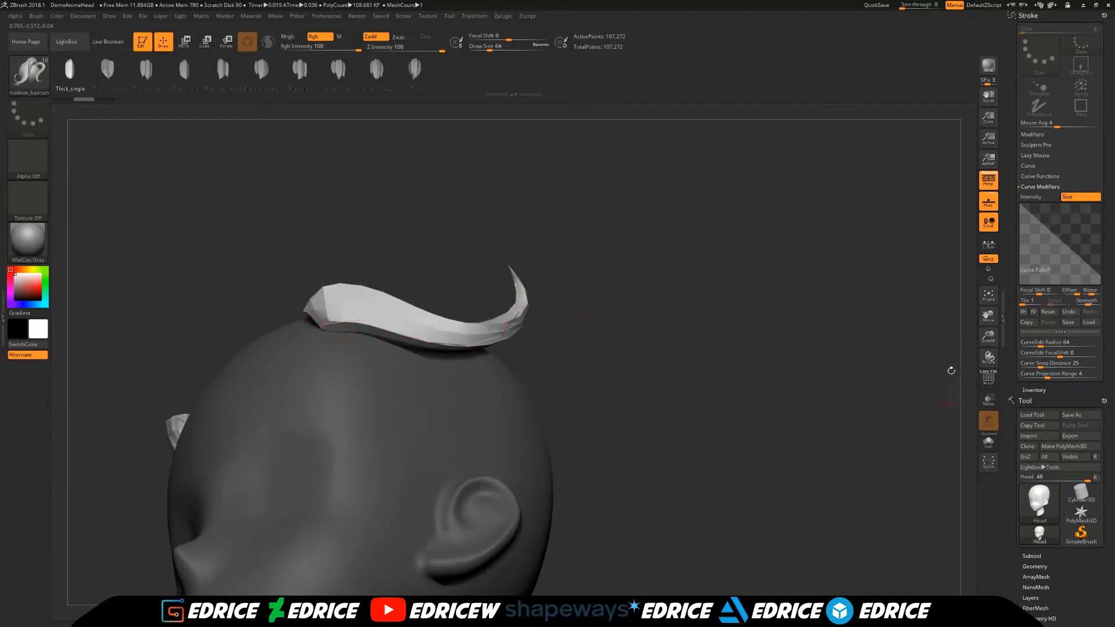
pyautogui.moveTo(989, 347); pyautogui.dragTo(747, 378)
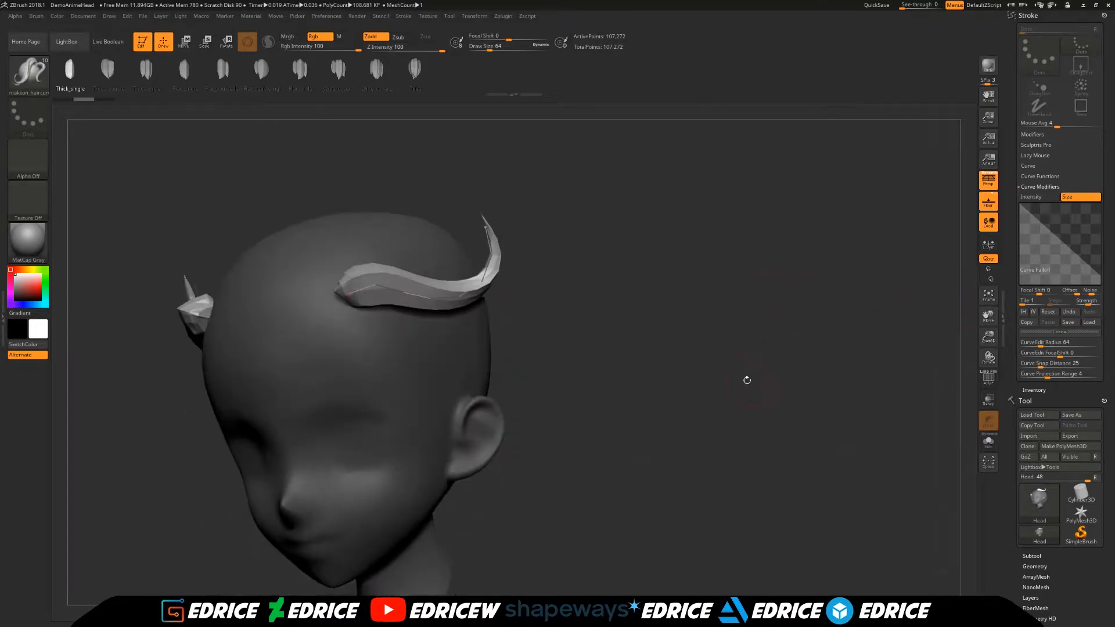
pyautogui.moveTo(591, 297); pyautogui.dragTo(593, 276)
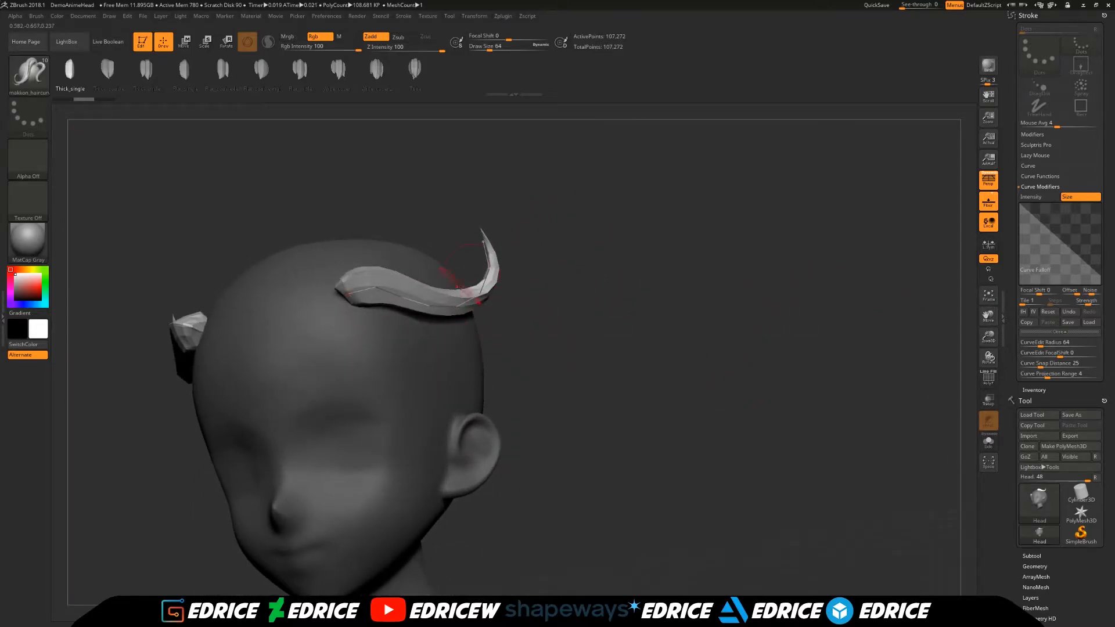
# Enlarge the Draw Size to 124 and update the hair strand to make it thicker.
pyautogui.moveTo(560, 325); pyautogui.dragTo(516, 180)
pyautogui.moveTo(489, 51); pyautogui.dragTo(493, 50)
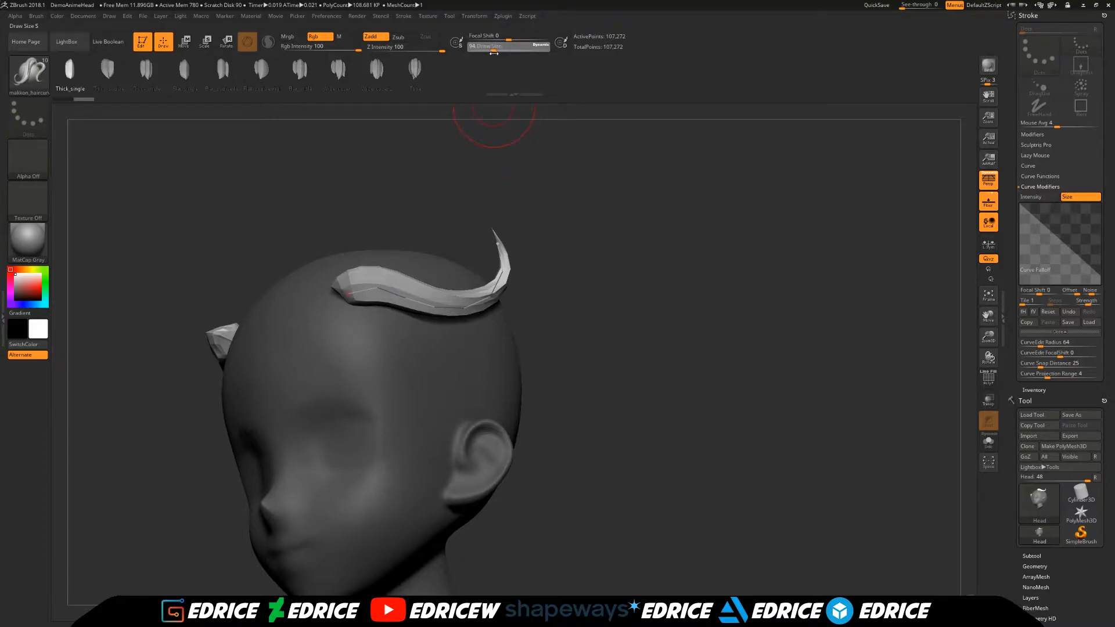
pyautogui.moveTo(495, 51); pyautogui.dragTo(505, 51)
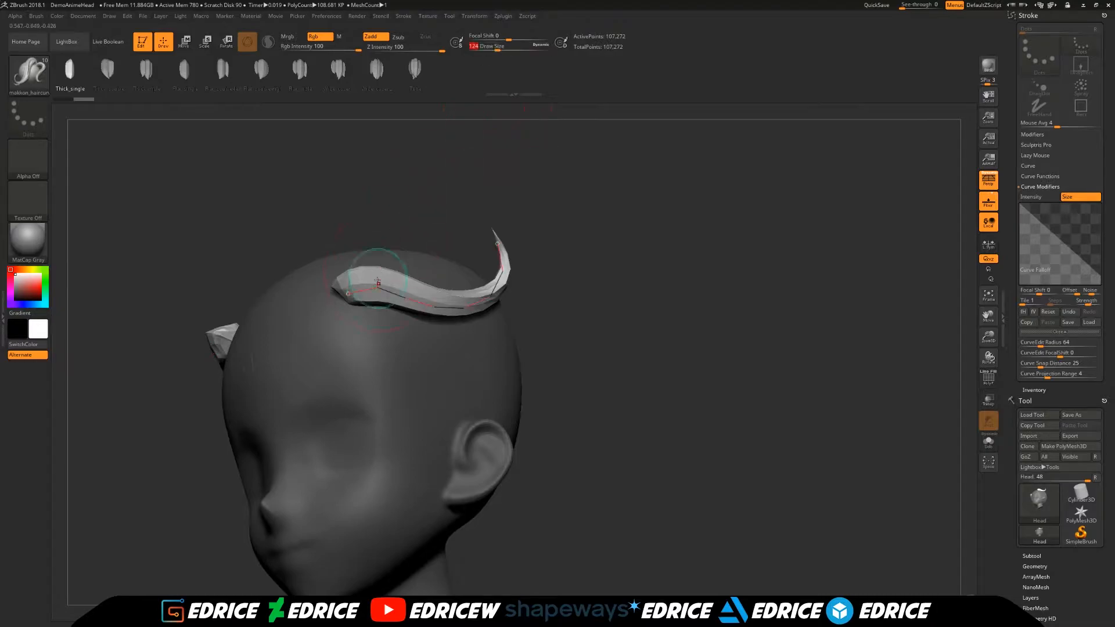
pyautogui.click(378, 286)
pyautogui.hotkey('ctrl', 'z')
pyautogui.hotkey('ctrl', 'z')
pyautogui.hotkey('ctrl', 'z')
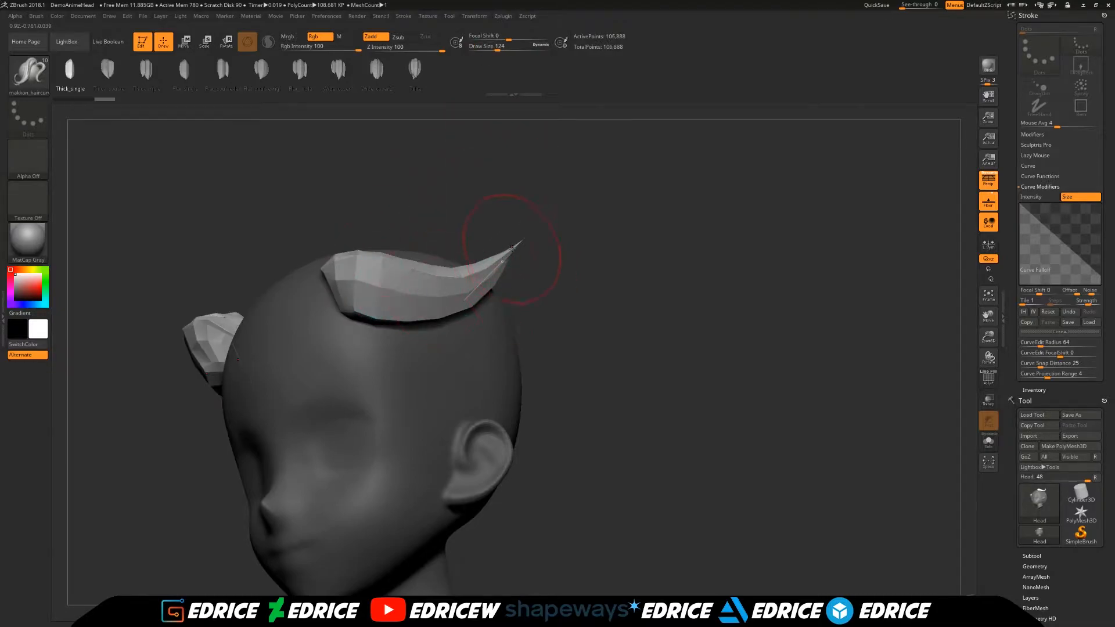
# Reduce the Draw Size and update the hair strand to make it much thinner.
pyautogui.hotkey('ctrl', 'shift', 'z')
pyautogui.hotkey('ctrl', 'shift', 'z')
pyautogui.hotkey('ctrl', 'shift', 'z')
pyautogui.moveTo(502, 51); pyautogui.dragTo(490, 51)
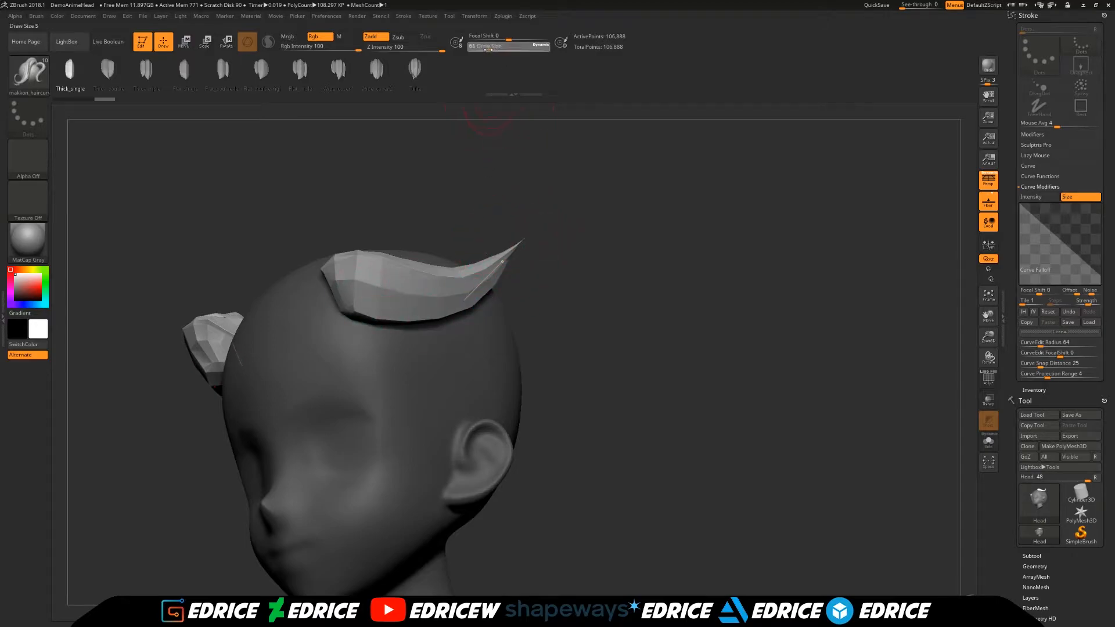
pyautogui.click(380, 285)
pyautogui.press('Return')
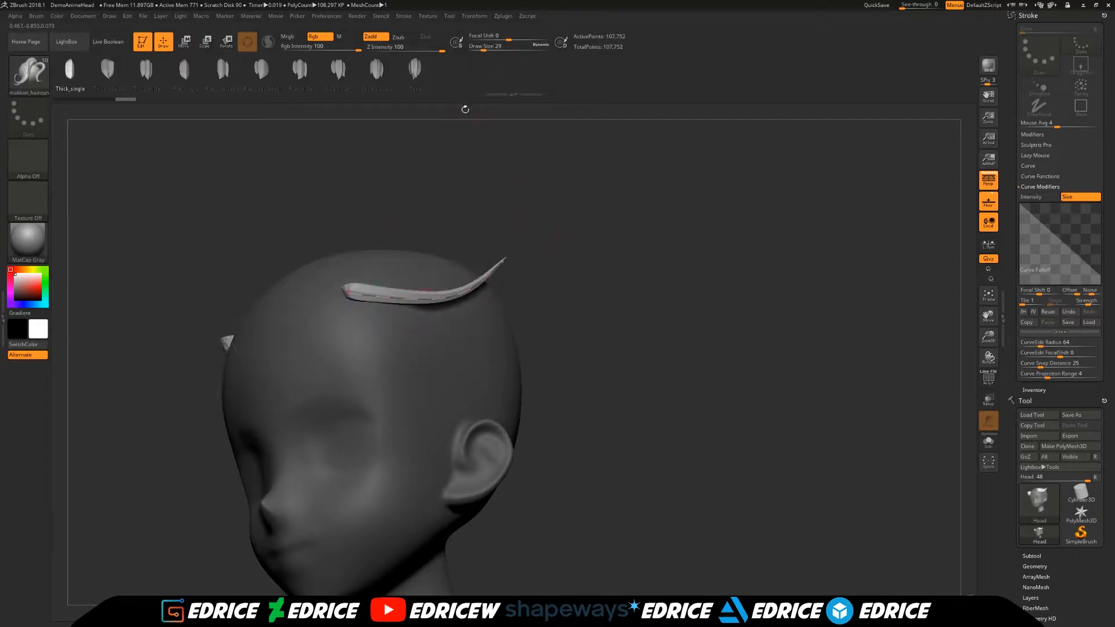
# Raise the Draw Size to 124 and update the hair strand to make it much thicker.
pyautogui.moveTo(485, 51); pyautogui.dragTo(492, 51)
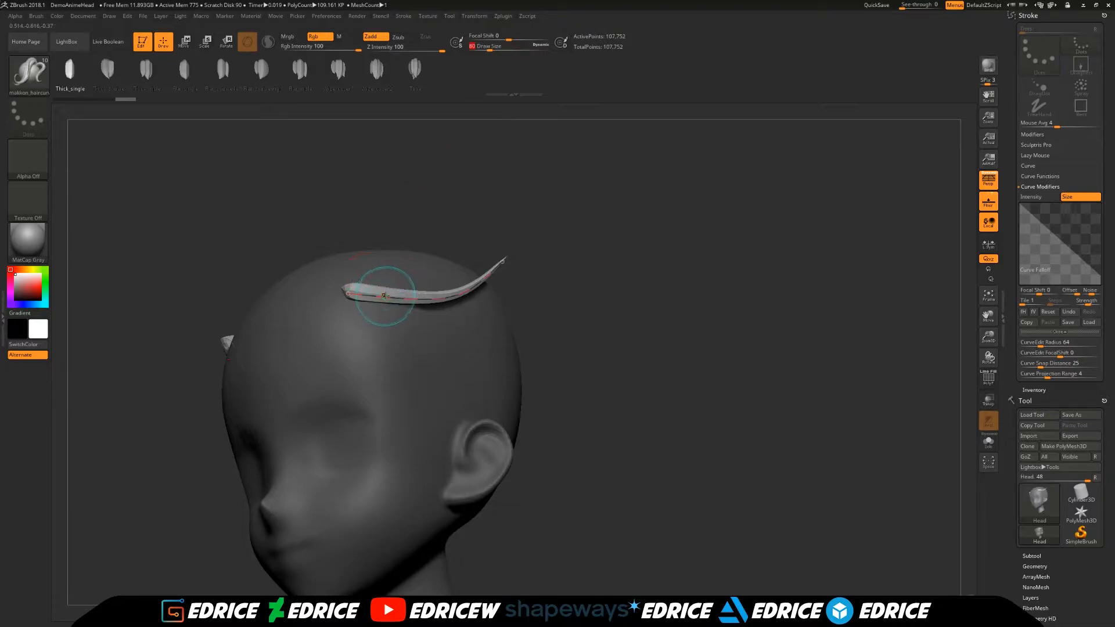
pyautogui.click(373, 281)
pyautogui.write('124')
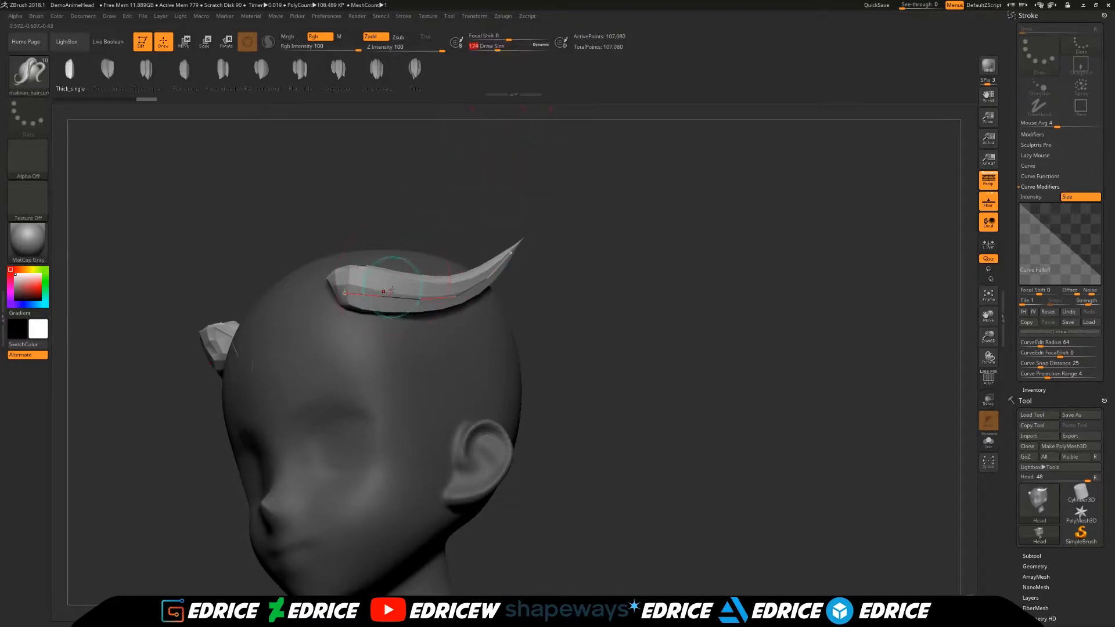
pyautogui.press('Return')
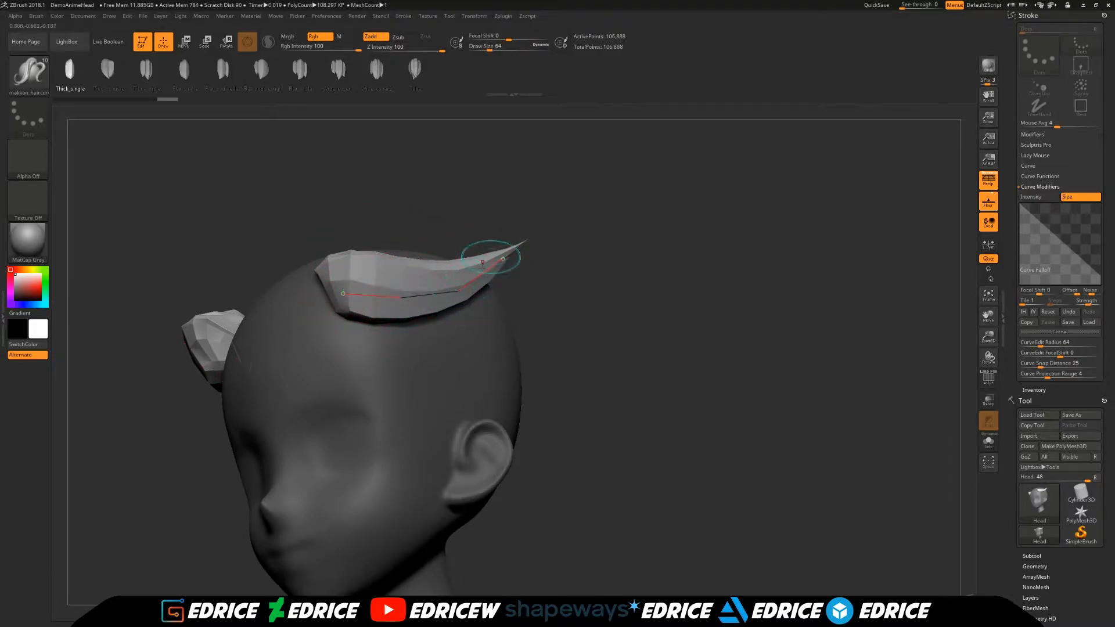
pyautogui.click(397, 302)
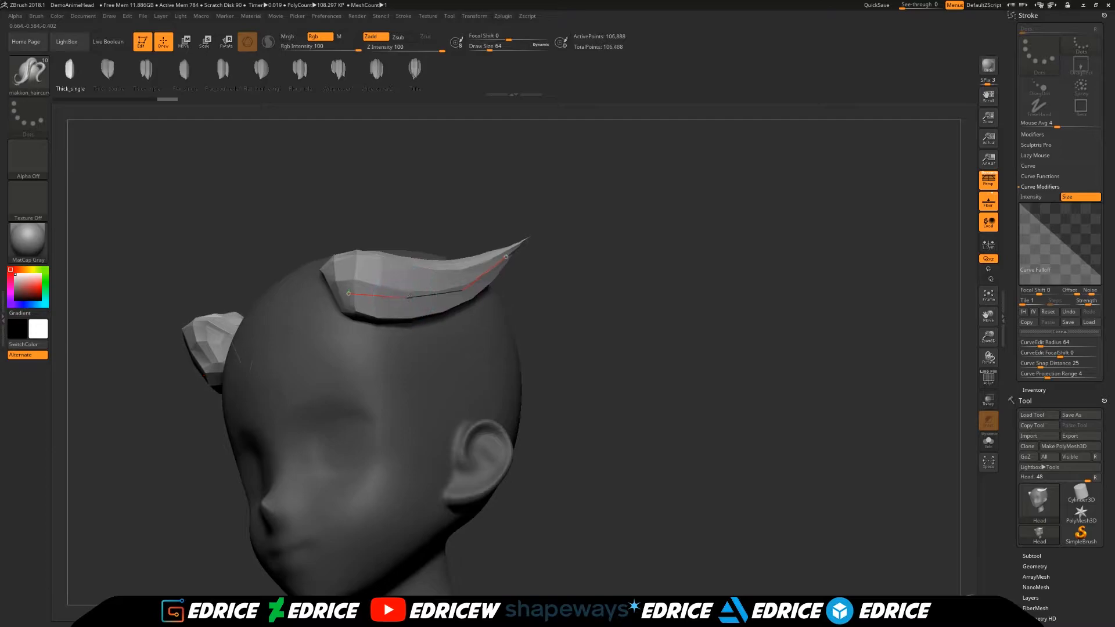
pyautogui.hotkey('ctrl', 'z')
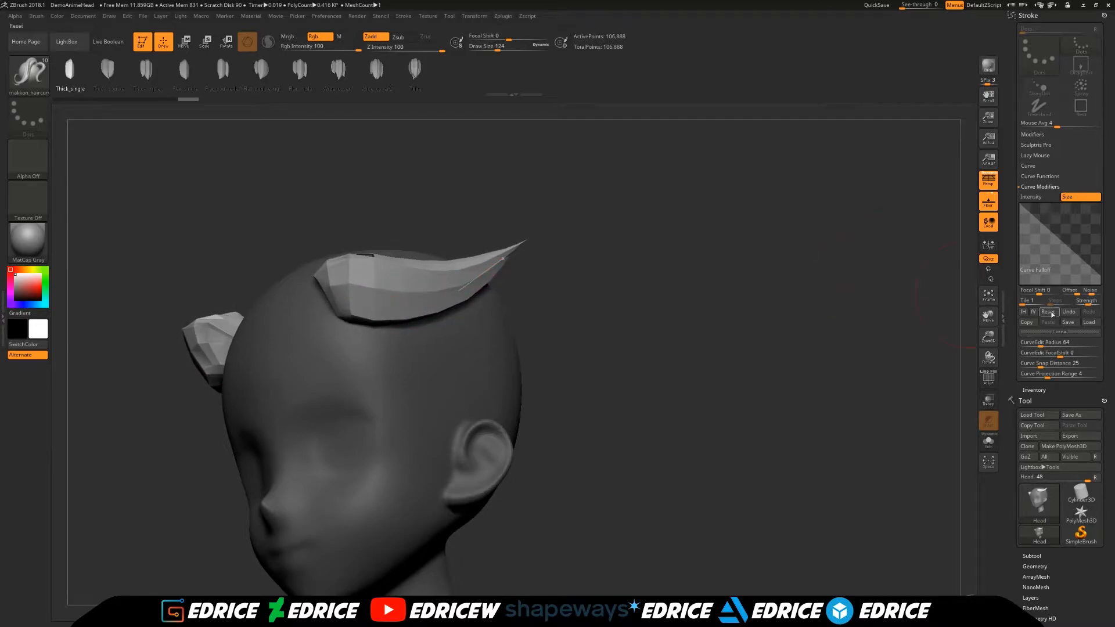
# Turn on Lock Start and Lock End in the stroke's Curve settings.
pyautogui.click(1040, 176)
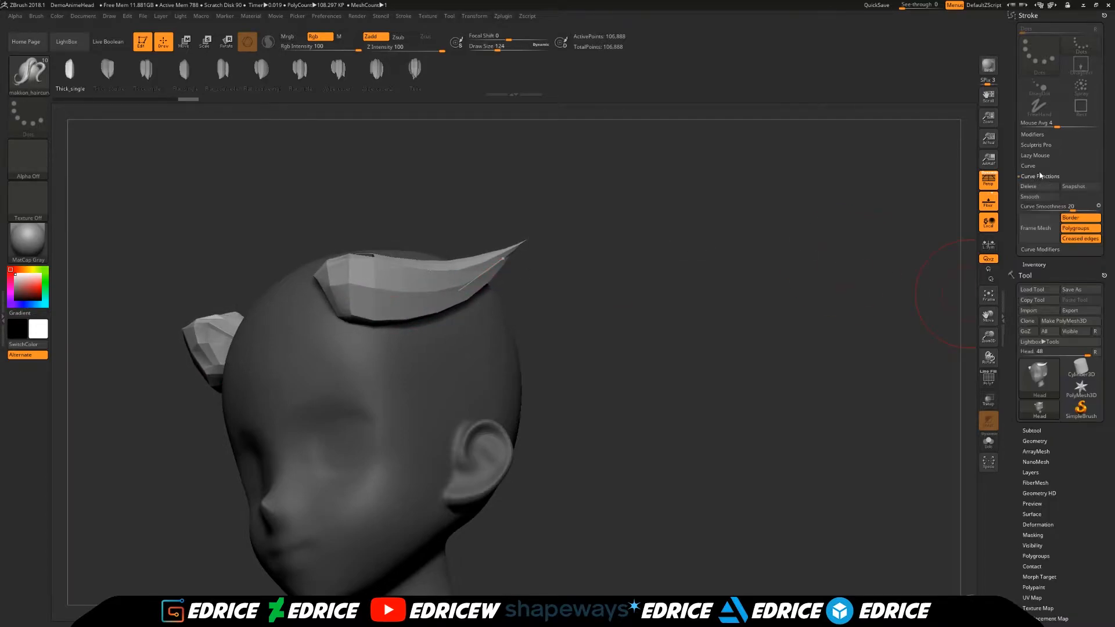
pyautogui.click(1039, 166)
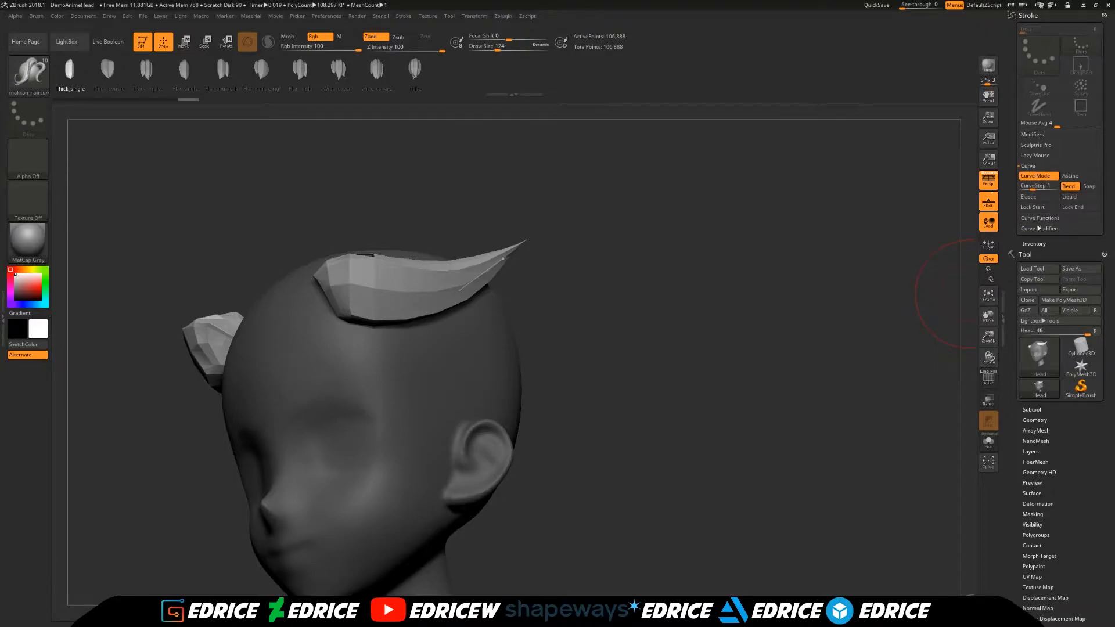
pyautogui.click(1033, 208)
pyautogui.click(1073, 207)
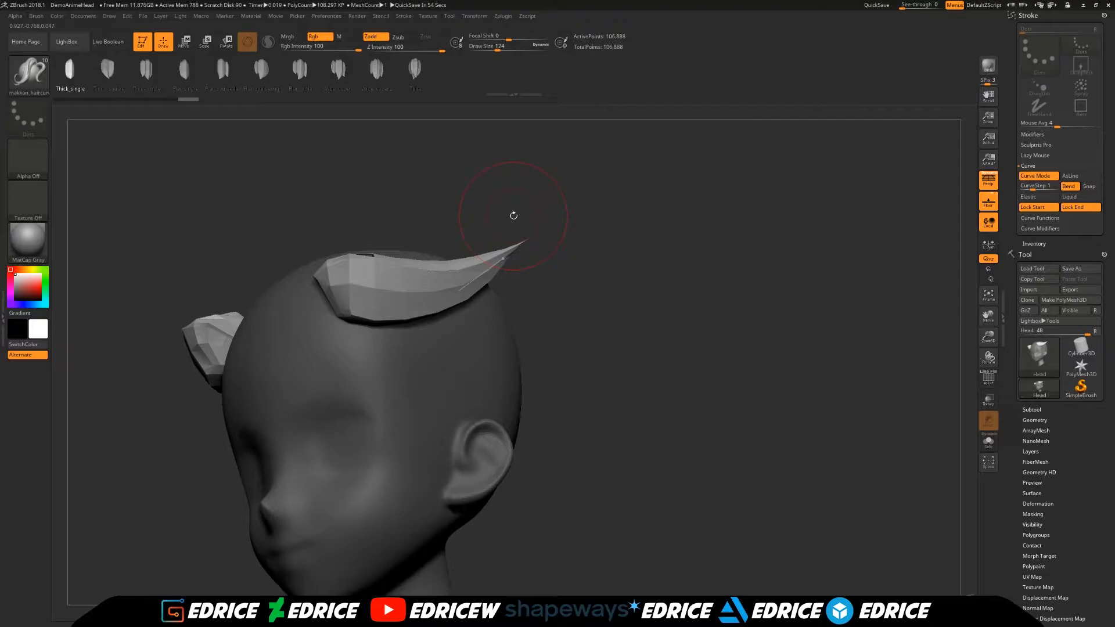
# Reduce the Draw Size to about 65 and update the hair strand to make it thinner.
pyautogui.moveTo(514, 216); pyautogui.dragTo(888, 285)
pyautogui.moveTo(970, 323); pyautogui.dragTo(378, 349)
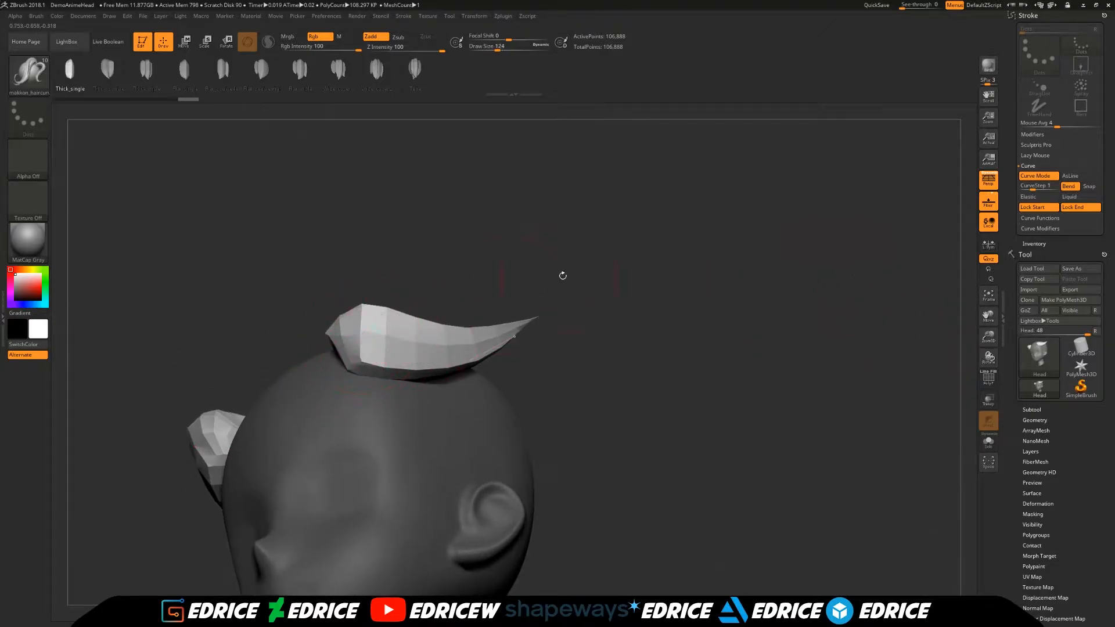
pyautogui.moveTo(555, 278); pyautogui.dragTo(515, 178)
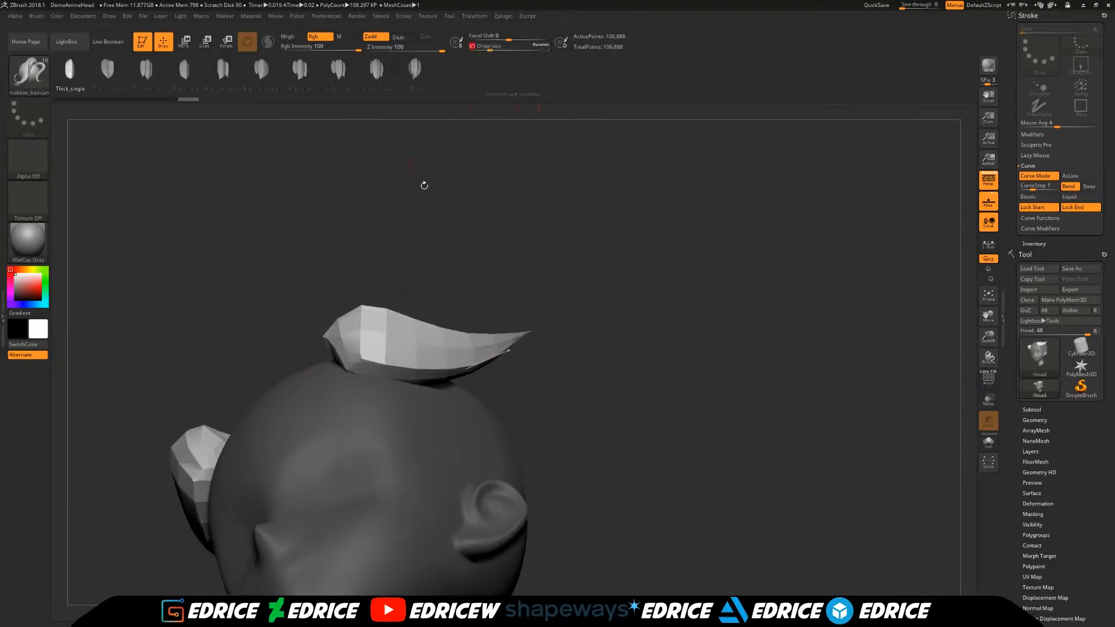
pyautogui.moveTo(363, 364); pyautogui.dragTo(350, 364)
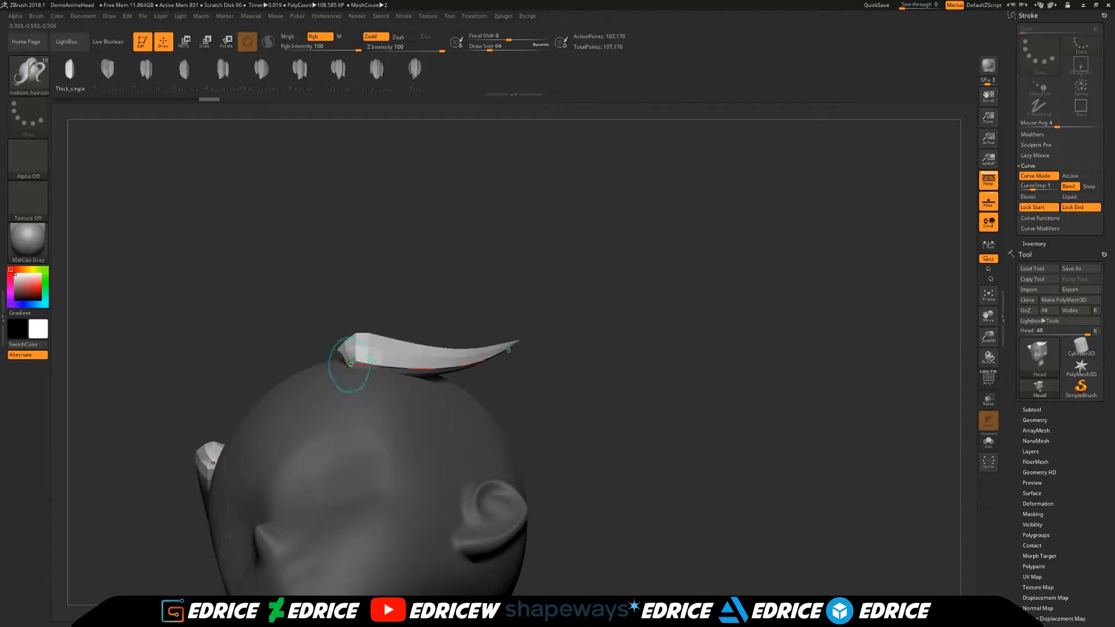
# Bend the middle of the hair strand up and down and adjust its curve near the forehead with both ends locked.
pyautogui.moveTo(438, 370); pyautogui.dragTo(433, 327)
pyautogui.moveTo(429, 285); pyautogui.dragTo(437, 360)
pyautogui.moveTo(350, 363); pyautogui.dragTo(360, 379)
pyautogui.moveTo(547, 358); pyautogui.dragTo(368, 373)
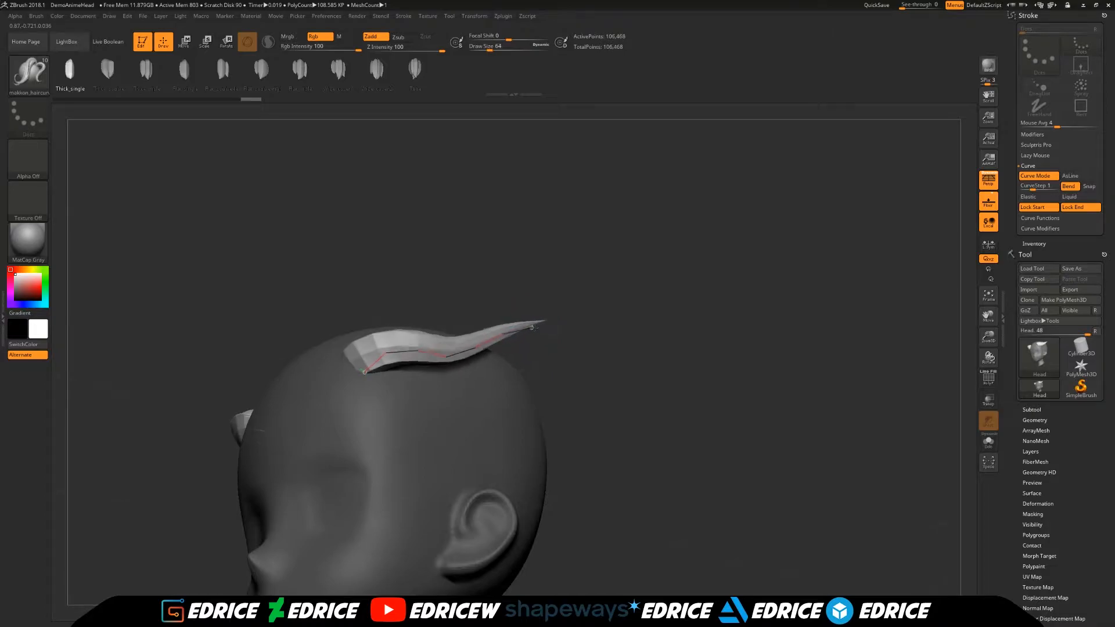
# Pull the tip of the hair strand up and away from the back of the head.
pyautogui.moveTo(564, 271); pyautogui.dragTo(813, 161)
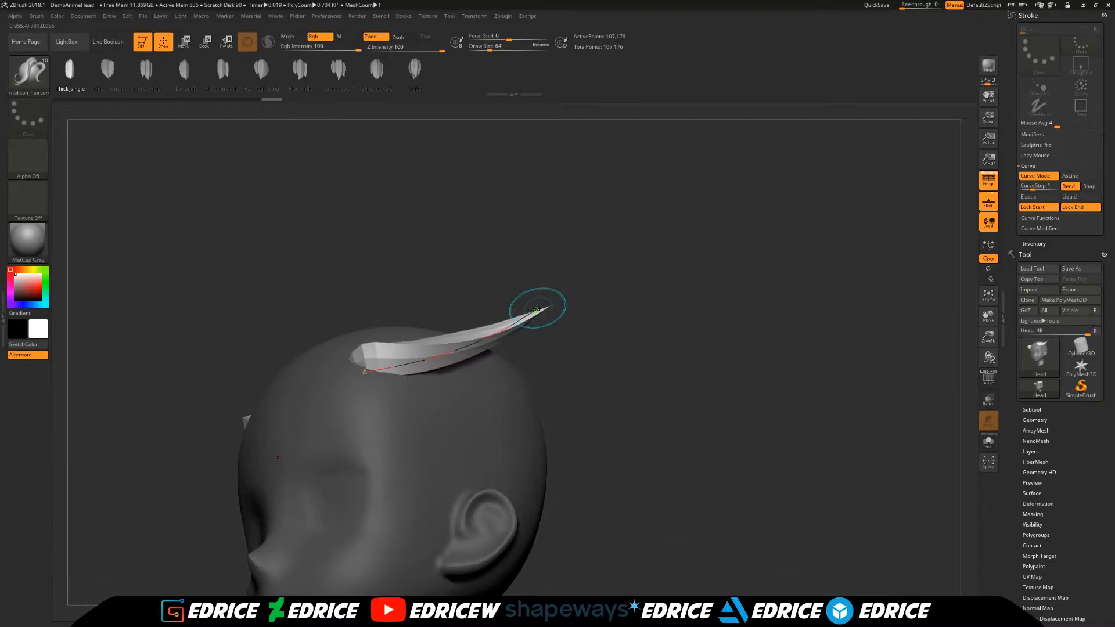
pyautogui.moveTo(542, 304); pyautogui.dragTo(556, 275)
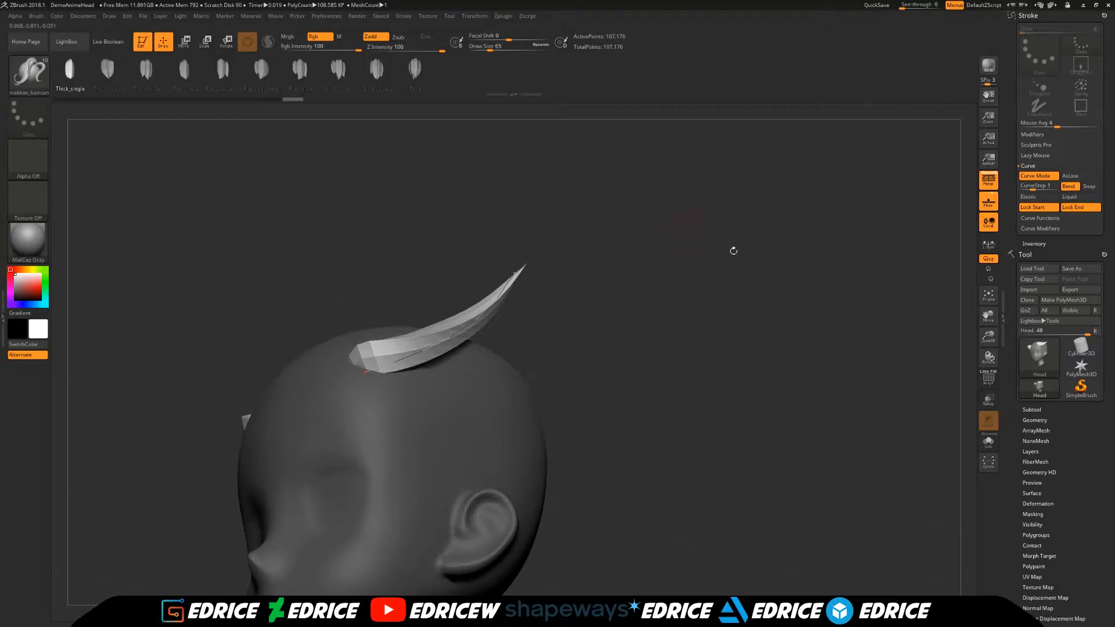
pyautogui.moveTo(517, 262); pyautogui.dragTo(542, 286)
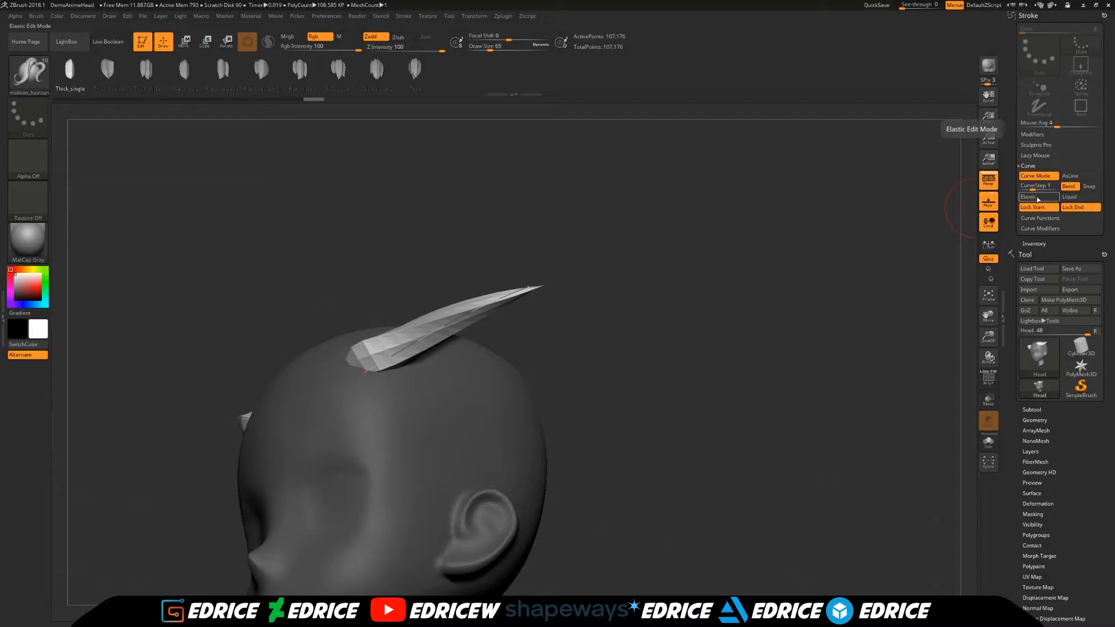
# Turn on Elastic curve editing and stretch the middle of the hair strand far out behind the head.
pyautogui.click(1033, 197)
pyautogui.moveTo(409, 327)
pyautogui.mouseDown()
pyautogui.moveTo(446, 327)
pyautogui.moveTo(530, 381)
pyautogui.moveTo(683, 395)
pyautogui.moveTo(657, 490)
pyautogui.moveTo(657, 470)
pyautogui.mouseUp()
pyautogui.click(443, 327)
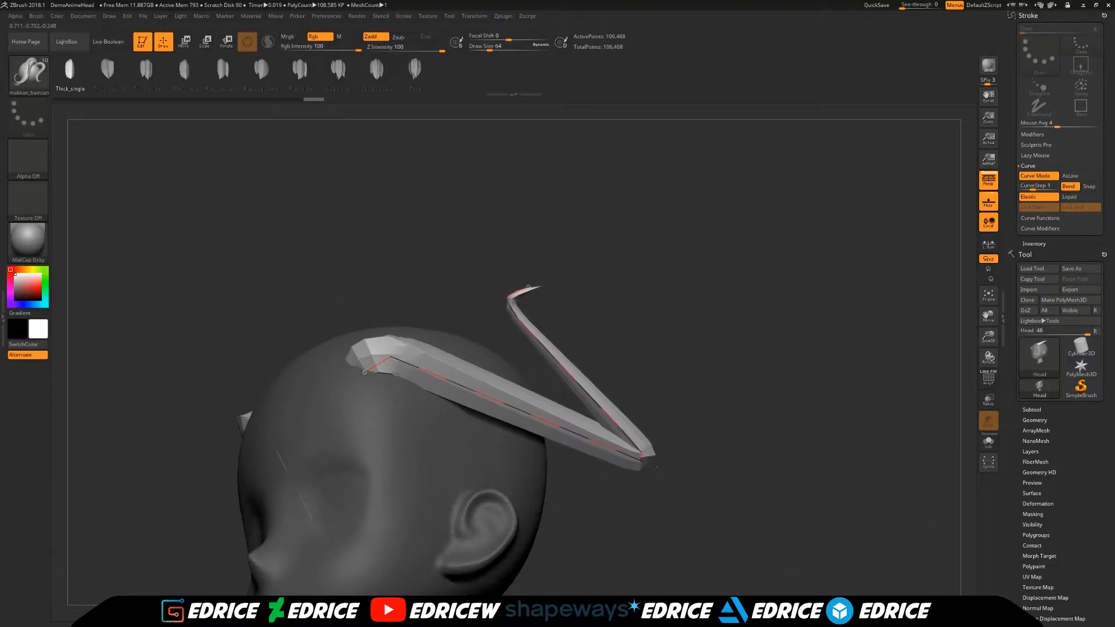
pyautogui.moveTo(511, 417)
pyautogui.mouseDown()
pyautogui.moveTo(505, 366)
pyautogui.moveTo(661, 316)
pyautogui.moveTo(654, 337)
pyautogui.moveTo(575, 365)
pyautogui.mouseUp()
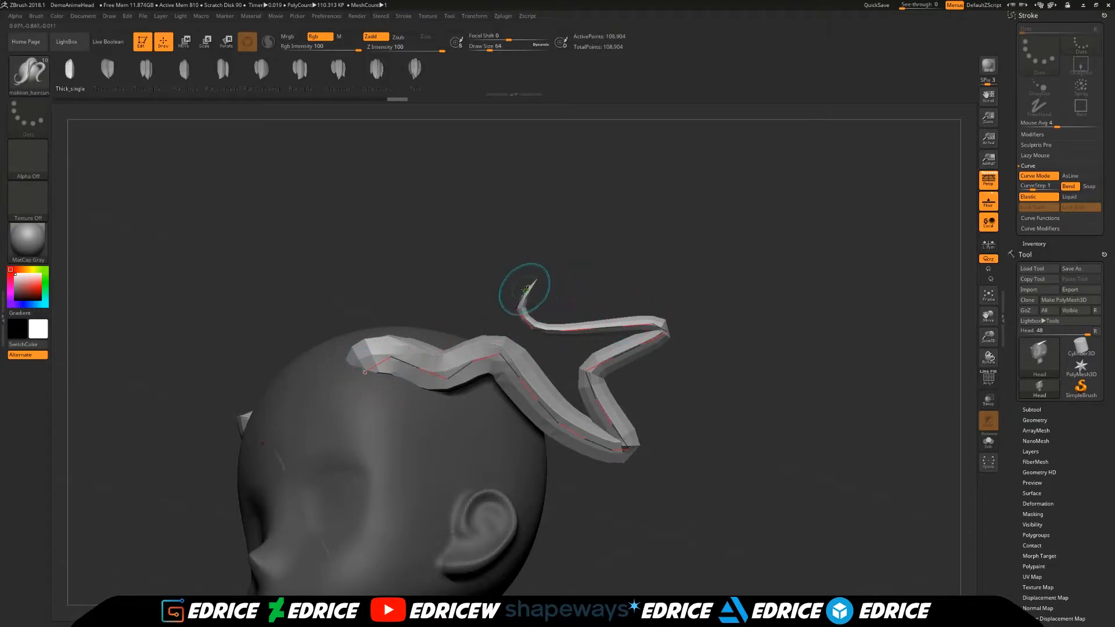
pyautogui.click(562, 343)
# Pull the stretched bends of the strand back in so it follows the top of the head.
pyautogui.moveTo(446, 378); pyautogui.dragTo(447, 344)
pyautogui.moveTo(618, 449); pyautogui.dragTo(558, 365)
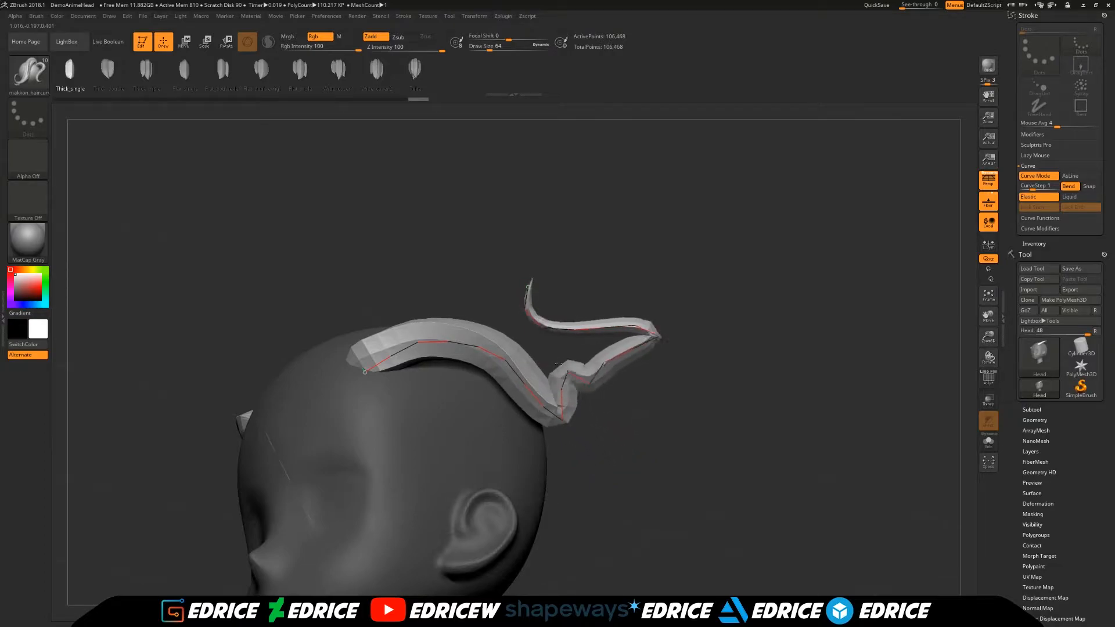
pyautogui.moveTo(560, 411); pyautogui.dragTo(503, 344)
pyautogui.moveTo(632, 336)
pyautogui.mouseDown()
pyautogui.moveTo(635, 349)
pyautogui.moveTo(635, 328)
pyautogui.moveTo(575, 366)
pyautogui.moveTo(546, 338)
pyautogui.mouseUp()
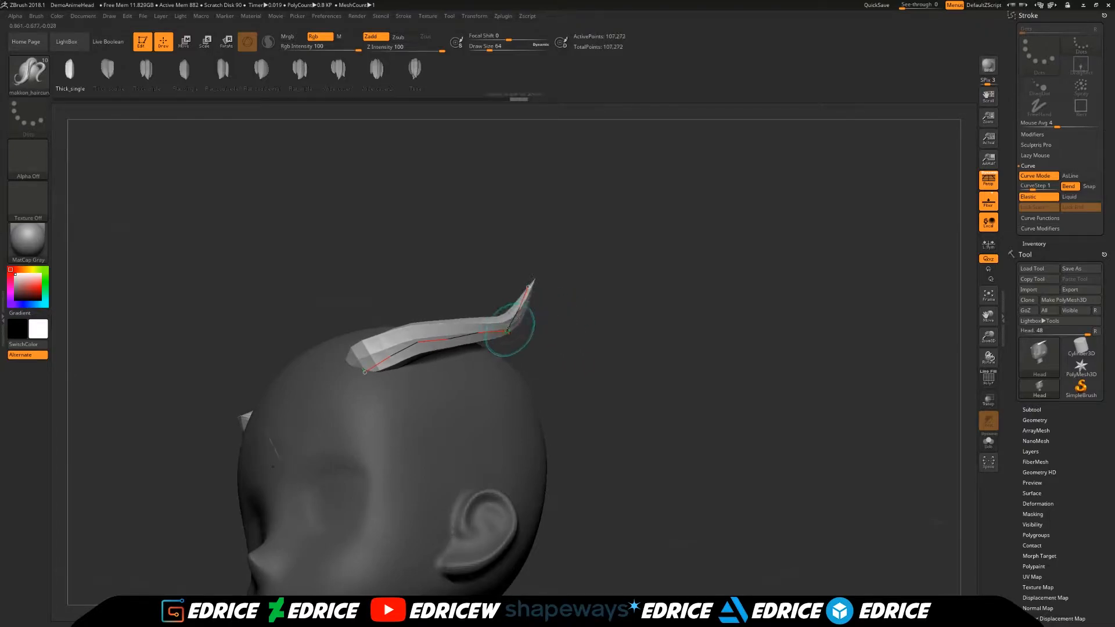
# Switch the curve to Liquid editing, arch the strand's front section upward, extend its tip, and inspect the shape.
pyautogui.click(1080, 197)
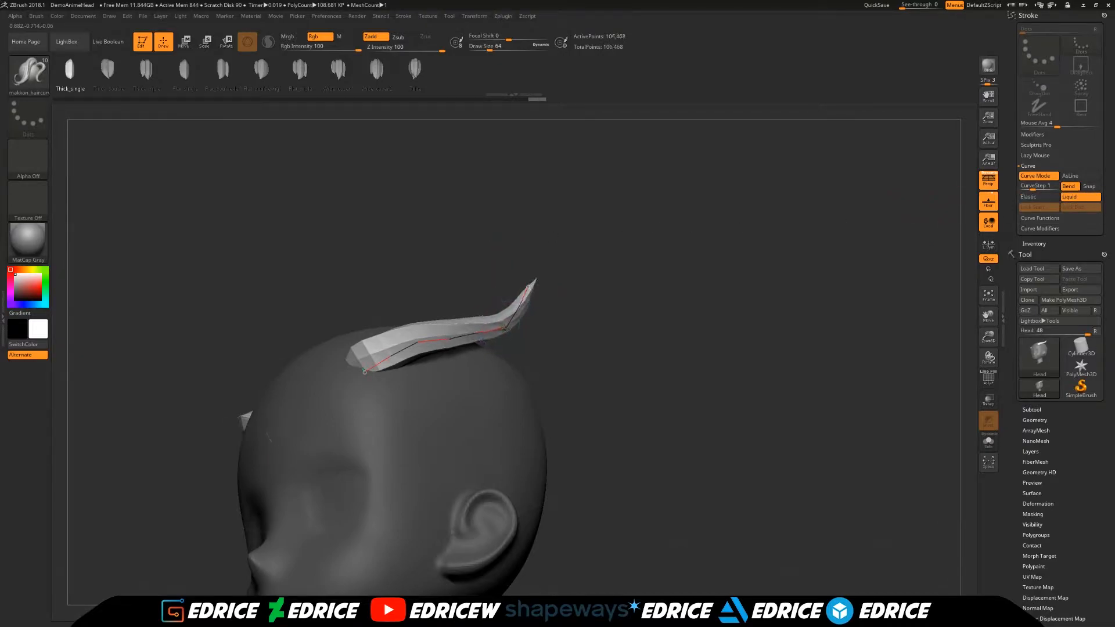
pyautogui.moveTo(446, 340)
pyautogui.mouseDown()
pyautogui.moveTo(470, 337)
pyautogui.moveTo(456, 348)
pyautogui.moveTo(381, 318)
pyautogui.mouseUp()
pyautogui.moveTo(528, 290); pyautogui.dragTo(545, 256)
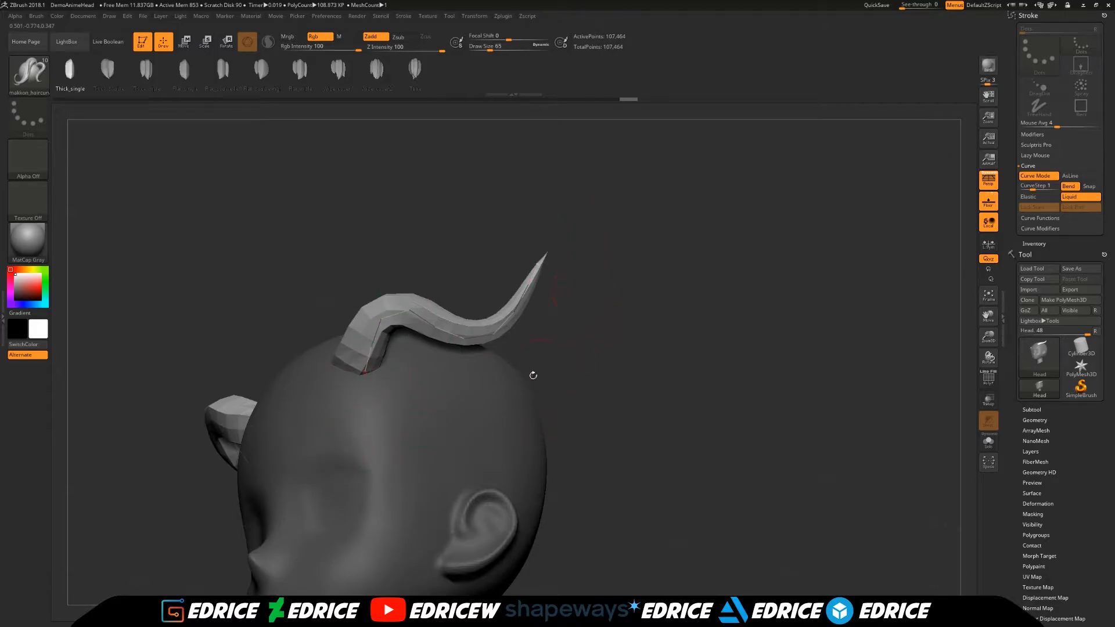
pyautogui.moveTo(623, 411); pyautogui.dragTo(421, 485)
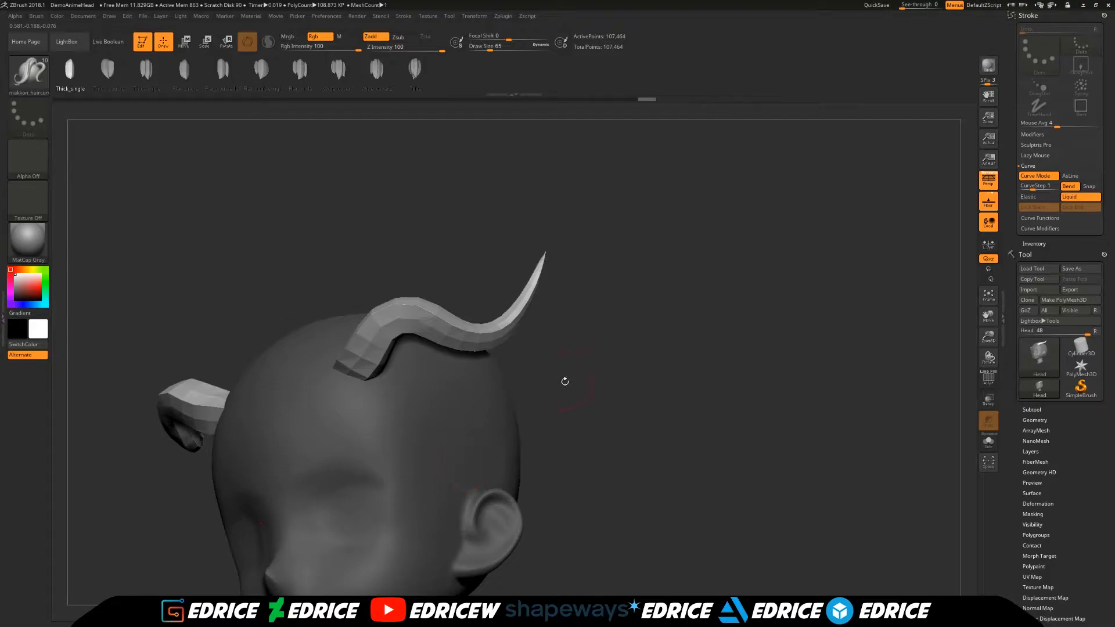
pyautogui.moveTo(565, 381); pyautogui.dragTo(503, 338)
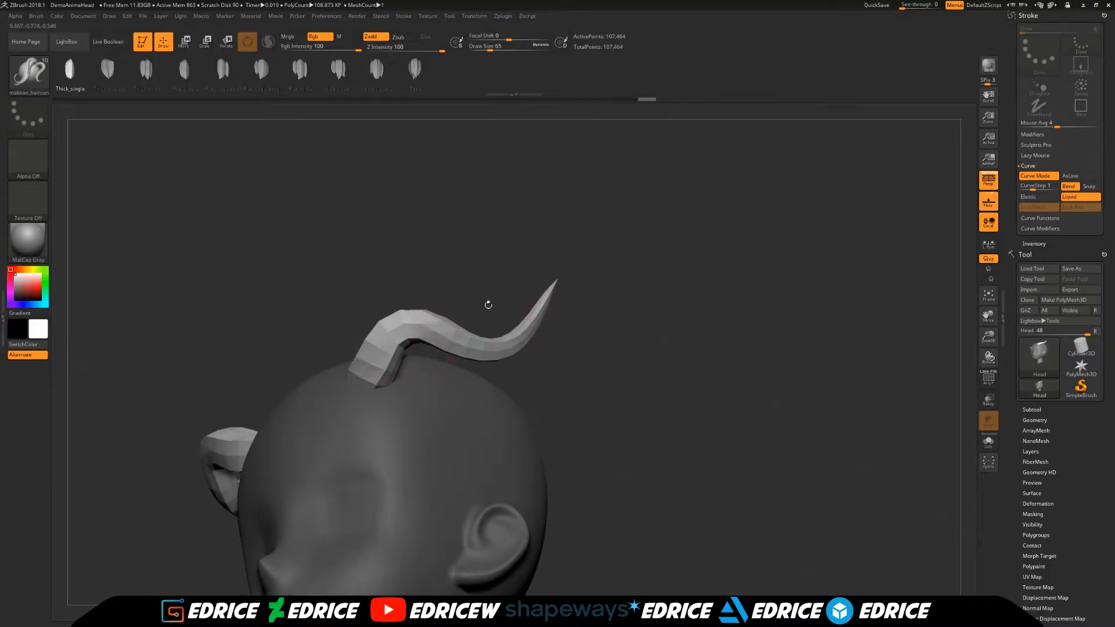
# Draw a second Thick_single strand from beside the first one's root around the side of the head and adjust its starting end.
pyautogui.moveTo(574, 353); pyautogui.dragTo(505, 407)
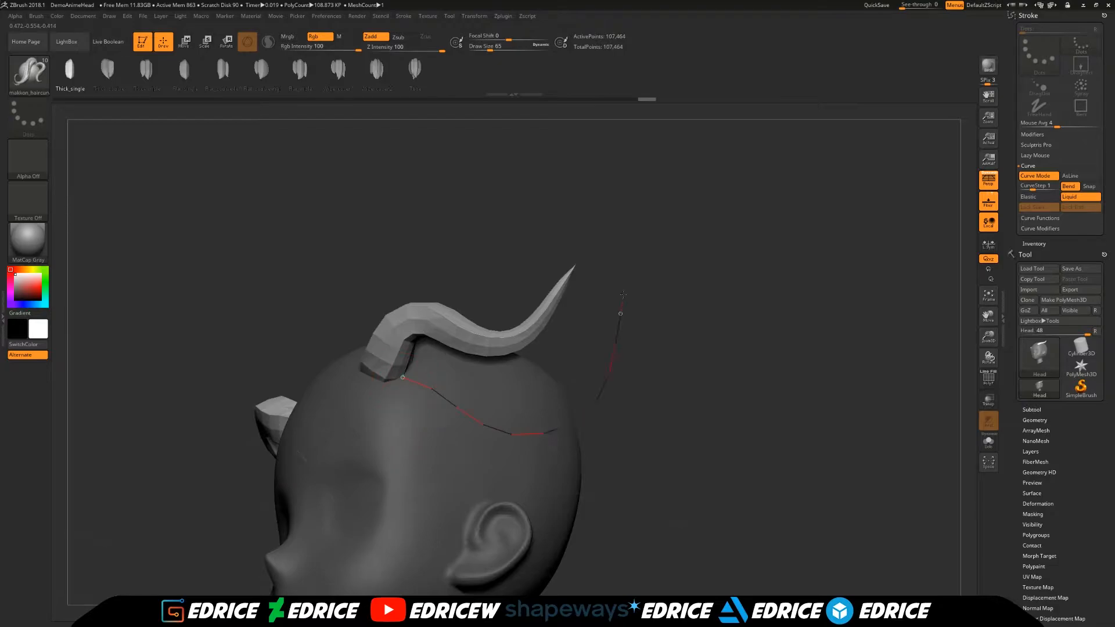
pyautogui.moveTo(622, 294); pyautogui.dragTo(622, 303)
pyautogui.moveTo(566, 376); pyautogui.dragTo(630, 325)
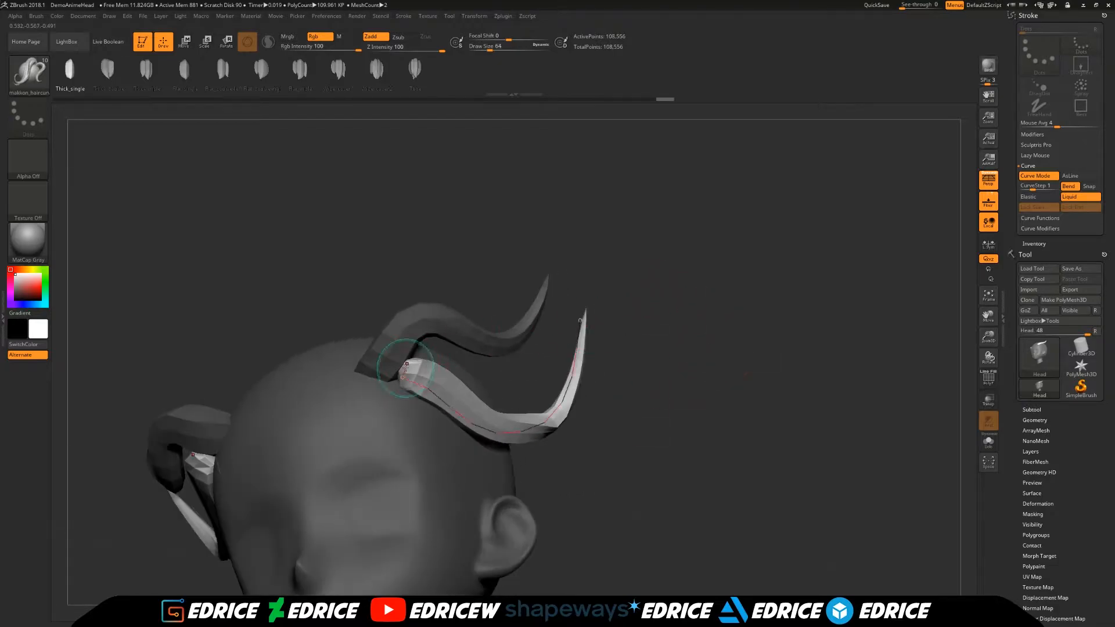
pyautogui.moveTo(395, 380); pyautogui.dragTo(400, 375)
pyautogui.moveTo(521, 388); pyautogui.dragTo(410, 366)
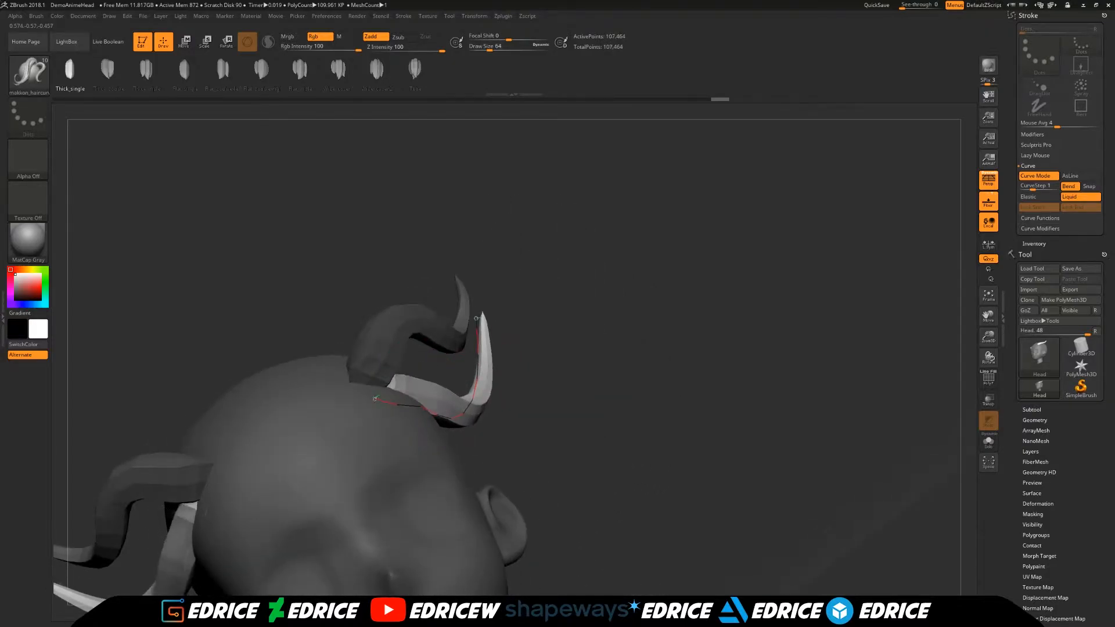
pyautogui.moveTo(521, 381); pyautogui.dragTo(815, 339)
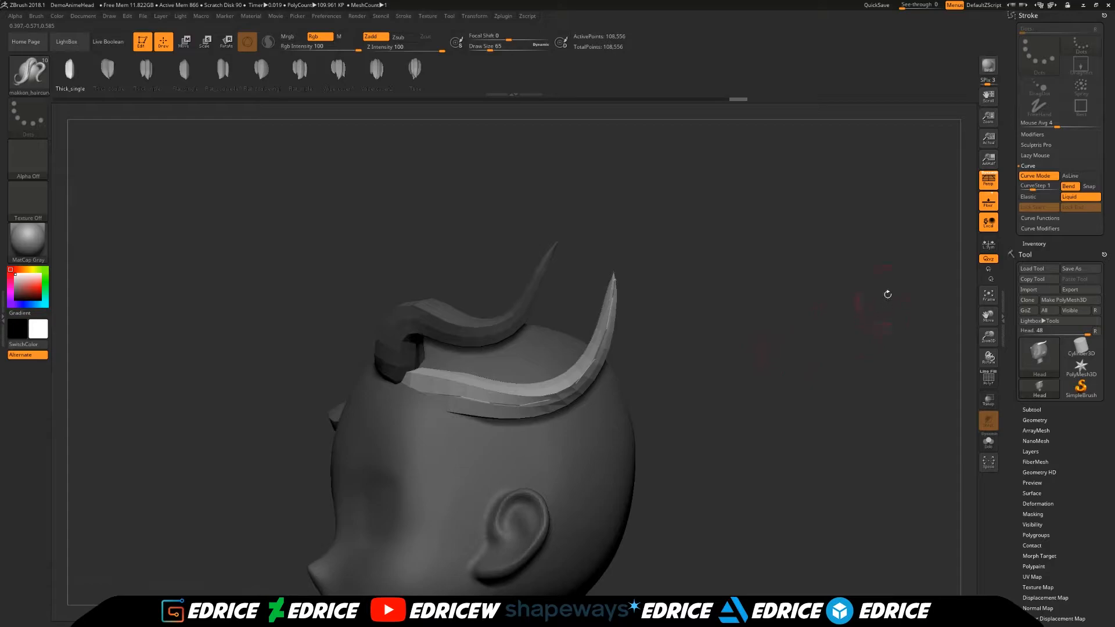
pyautogui.moveTo(978, 335); pyautogui.dragTo(572, 242)
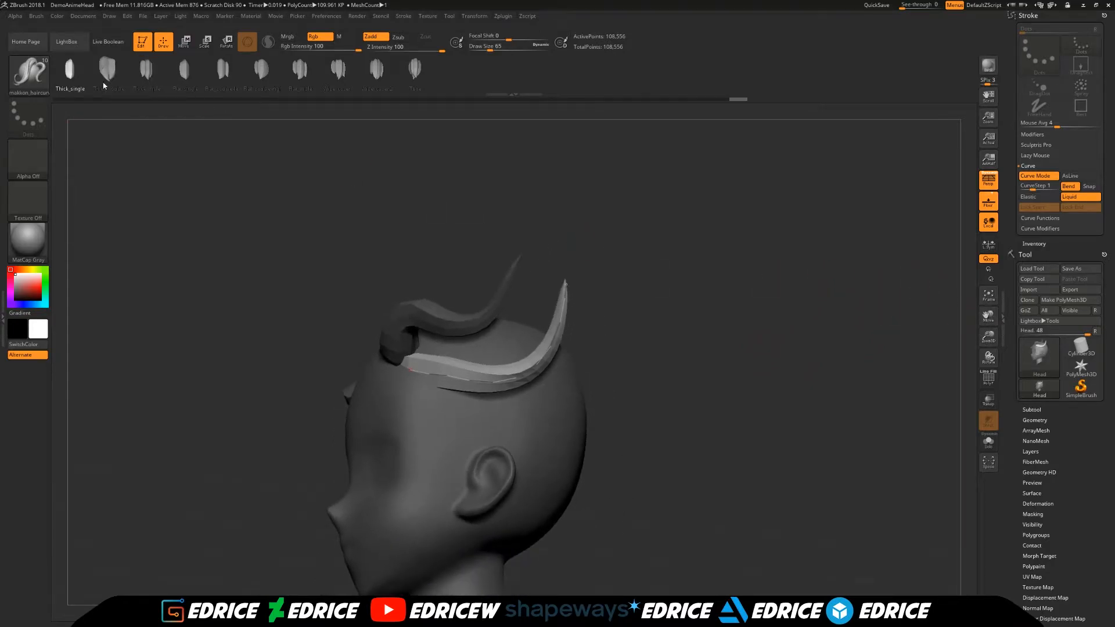
# Choose the Flat_double-left hair shape, apply it to the second strand, and inspect it.
pyautogui.moveTo(136, 75); pyautogui.dragTo(219, 76)
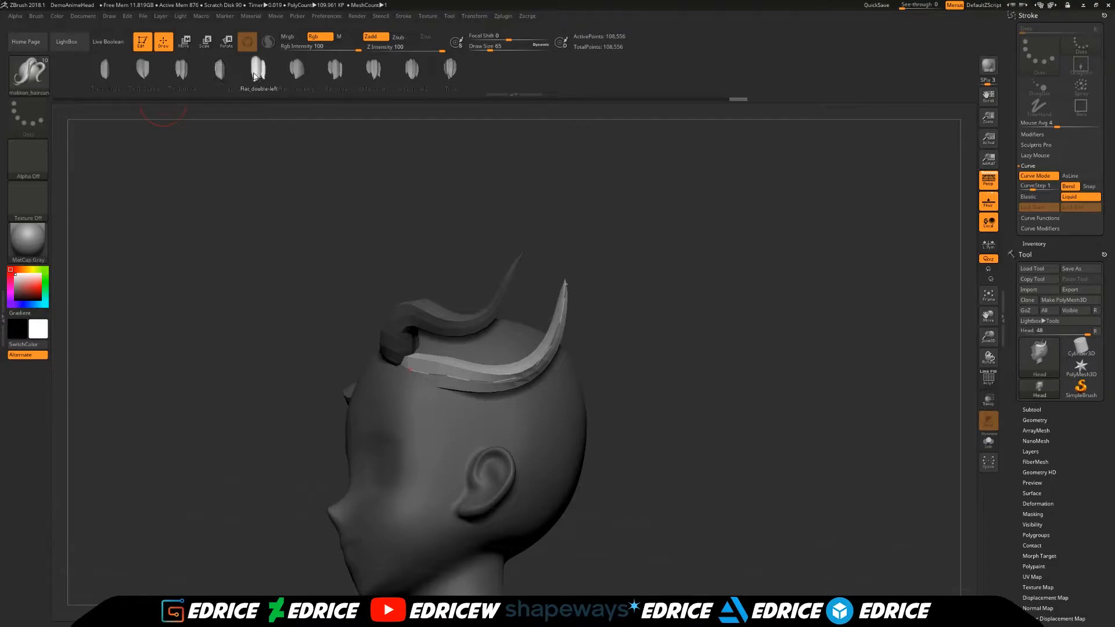
pyautogui.click(473, 358)
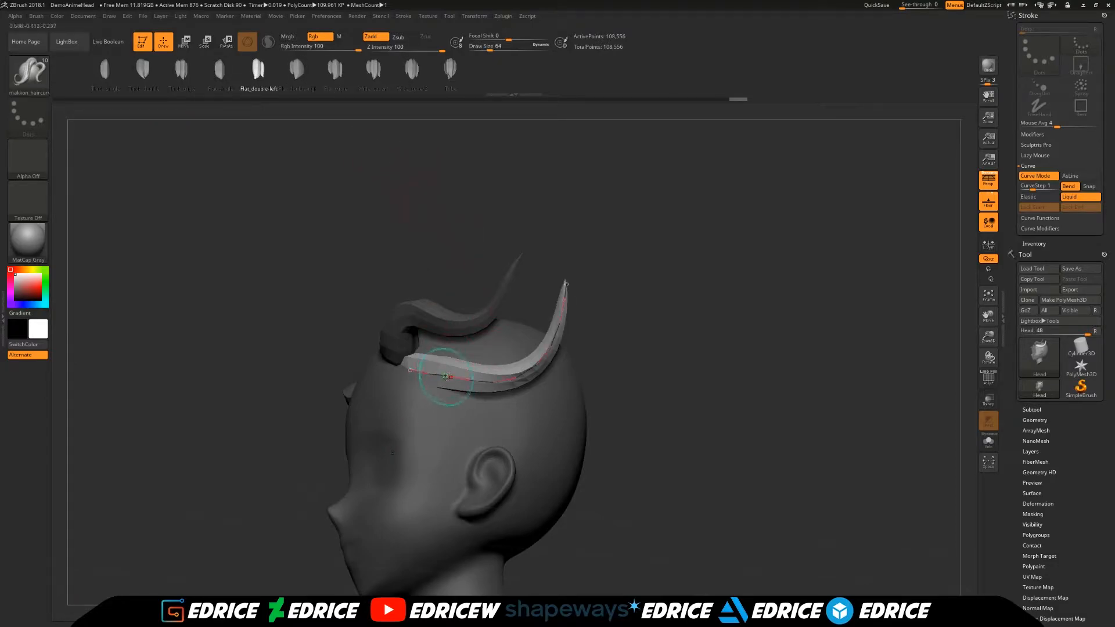
pyautogui.click(450, 377)
pyautogui.moveTo(625, 334); pyautogui.dragTo(620, 343)
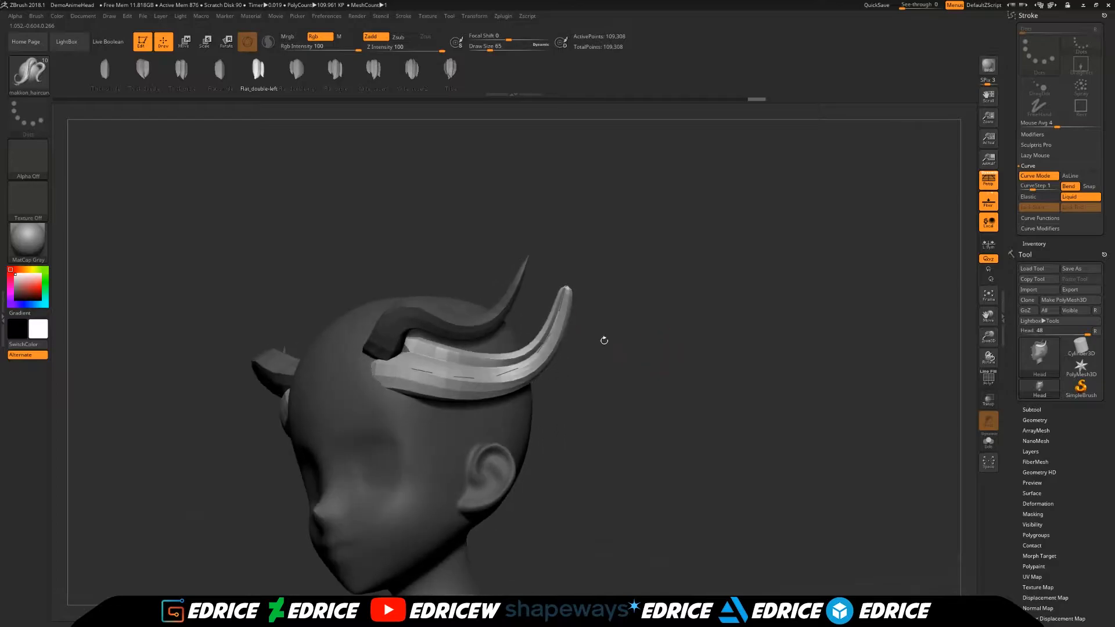
# Apply the Flat_triple hair shape to the second strand and inspect it.
pyautogui.click(351, 85)
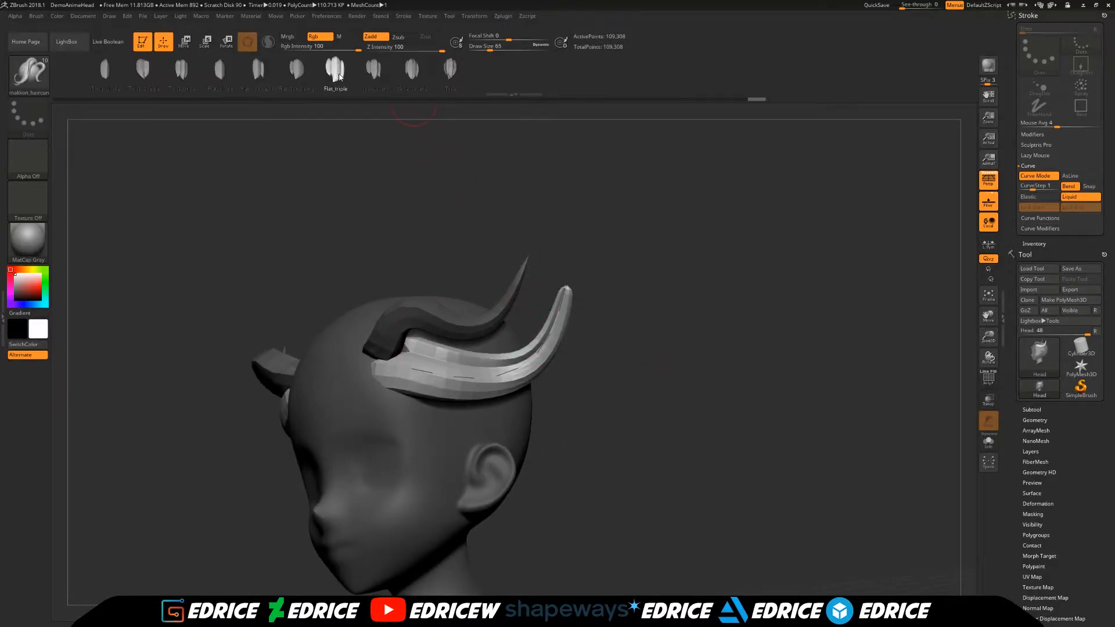
pyautogui.click(434, 375)
pyautogui.moveTo(522, 209); pyautogui.dragTo(411, 126)
# Try the Wide_cover1 and Wide_cover2 hair shapes on the second strand.
pyautogui.click(392, 75)
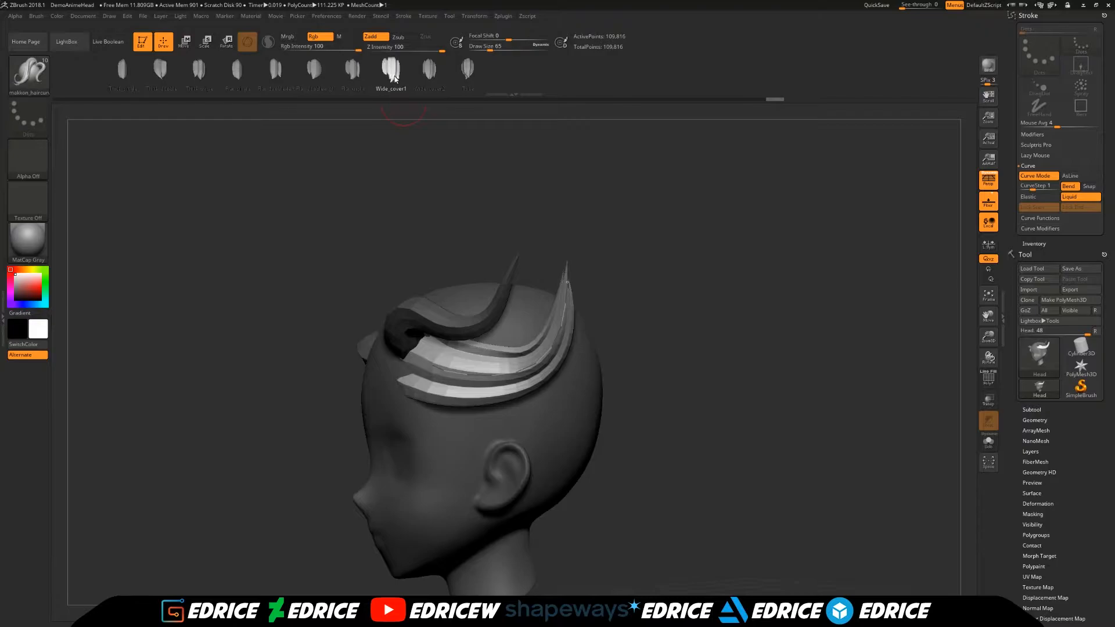
pyautogui.click(450, 374)
pyautogui.click(456, 87)
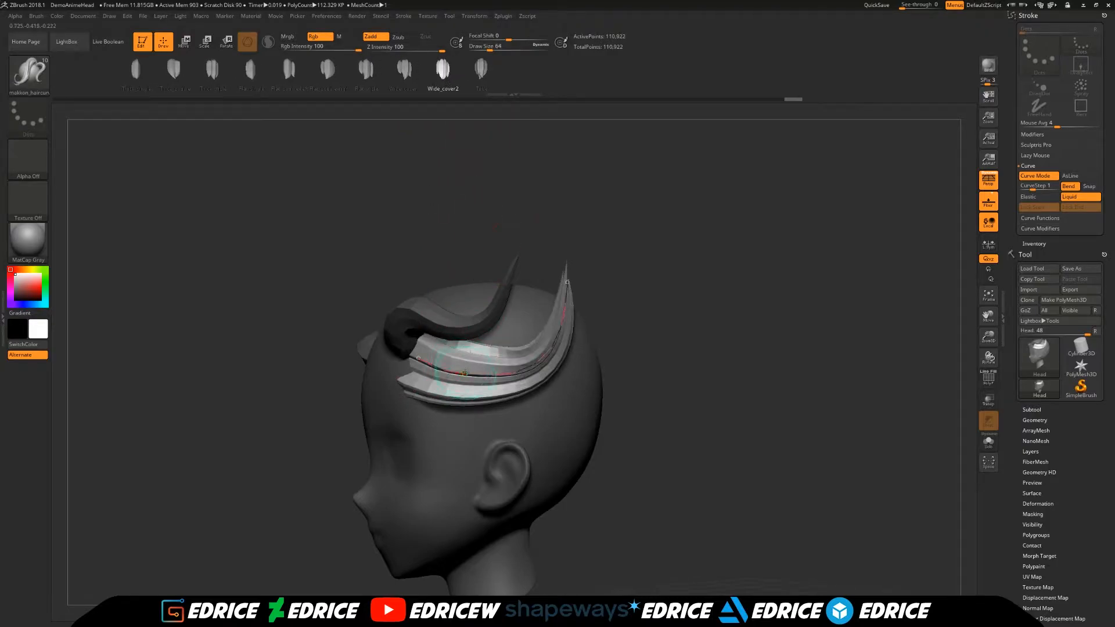
pyautogui.click(465, 373)
pyautogui.moveTo(647, 282); pyautogui.dragTo(459, 133)
# Apply the Tube hair shape to the second strand and inspect it around the head.
pyautogui.click(486, 70)
pyautogui.click(465, 369)
pyautogui.moveTo(632, 296); pyautogui.dragTo(647, 288)
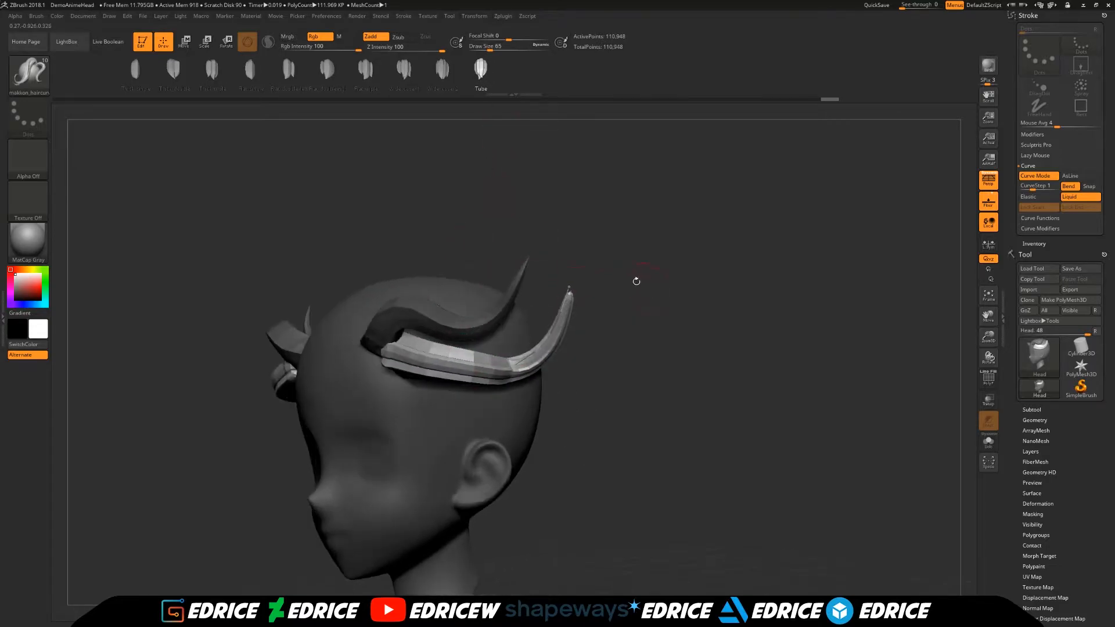
# Apply the Thick_triple hair shape to the second strand and inspect it from the front, side and above.
pyautogui.click(212, 76)
pyautogui.click(450, 366)
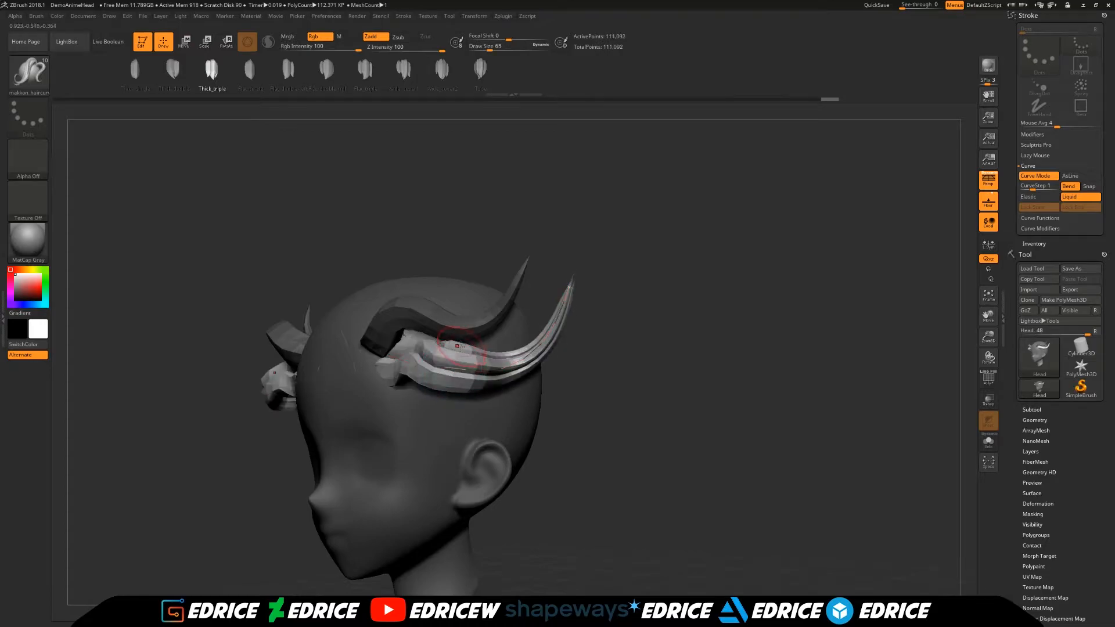
pyautogui.moveTo(606, 385); pyautogui.dragTo(348, 325)
pyautogui.moveTo(595, 284); pyautogui.dragTo(343, 328)
pyautogui.click(354, 323)
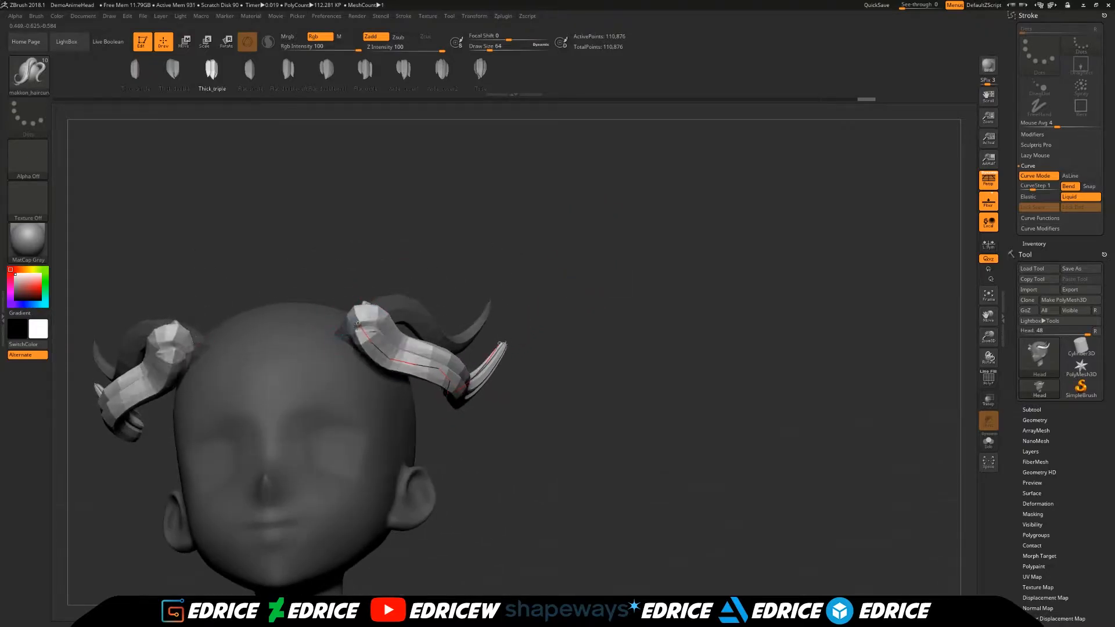
pyautogui.moveTo(508, 259)
pyautogui.mouseDown()
pyautogui.moveTo(557, 290)
pyautogui.moveTo(373, 312)
pyautogui.moveTo(386, 348)
pyautogui.mouseUp()
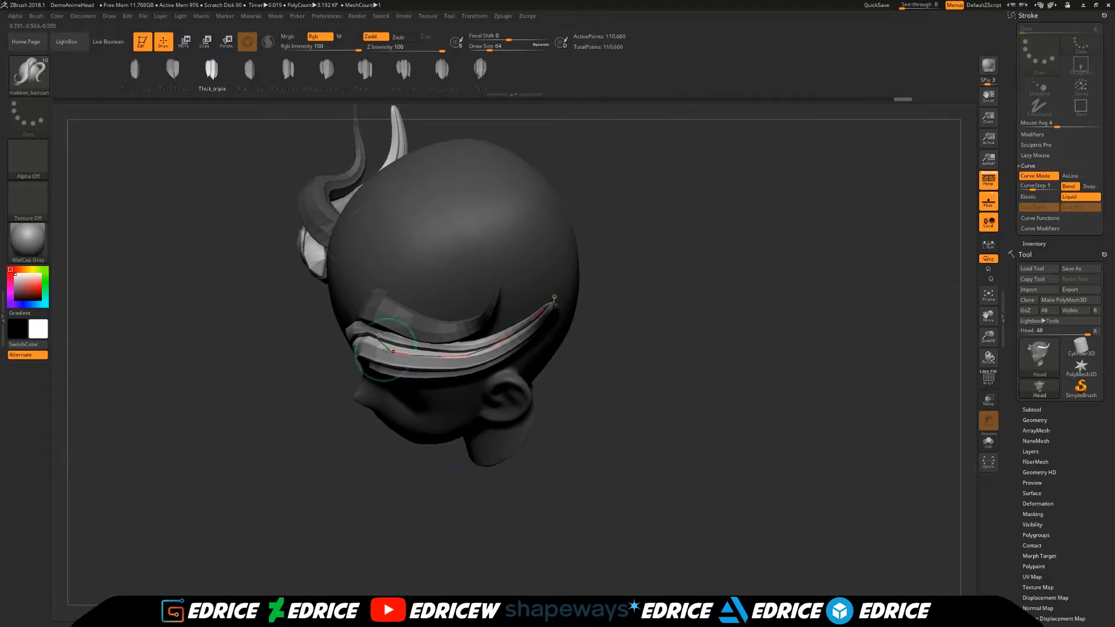
# Apply the Flat_double-left hair shape to the second strand and view it from the side.
pyautogui.click(282, 84)
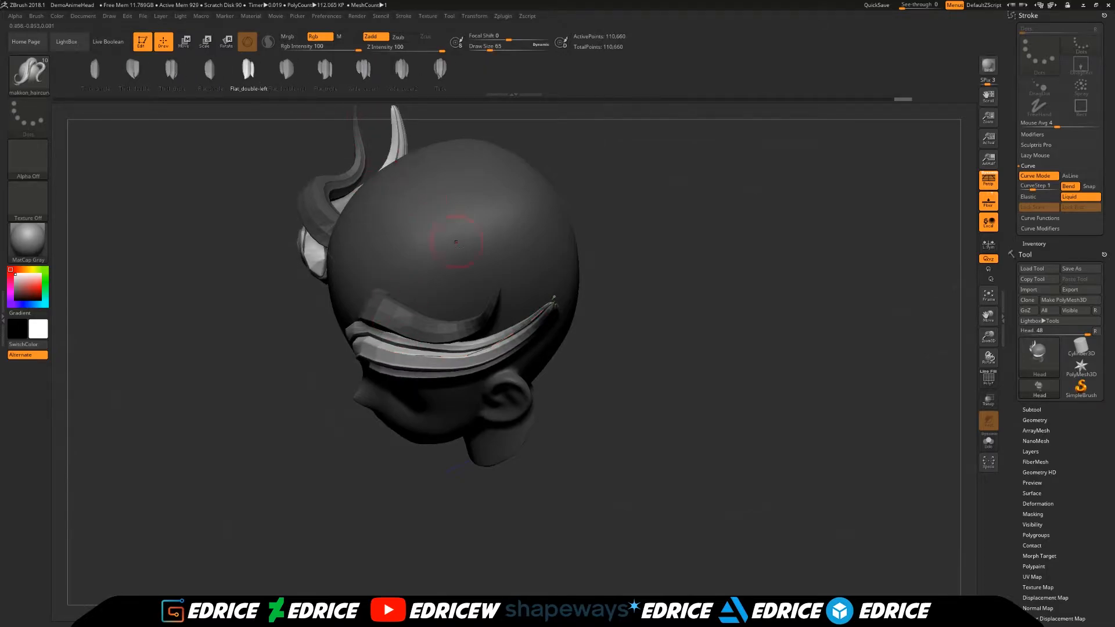
pyautogui.click(441, 357)
pyautogui.moveTo(578, 357); pyautogui.dragTo(485, 106)
# Try the second strand at Draw Size 128, then thin it with Draw Size 25 and inspect it.
pyautogui.moveTo(494, 50); pyautogui.dragTo(503, 50)
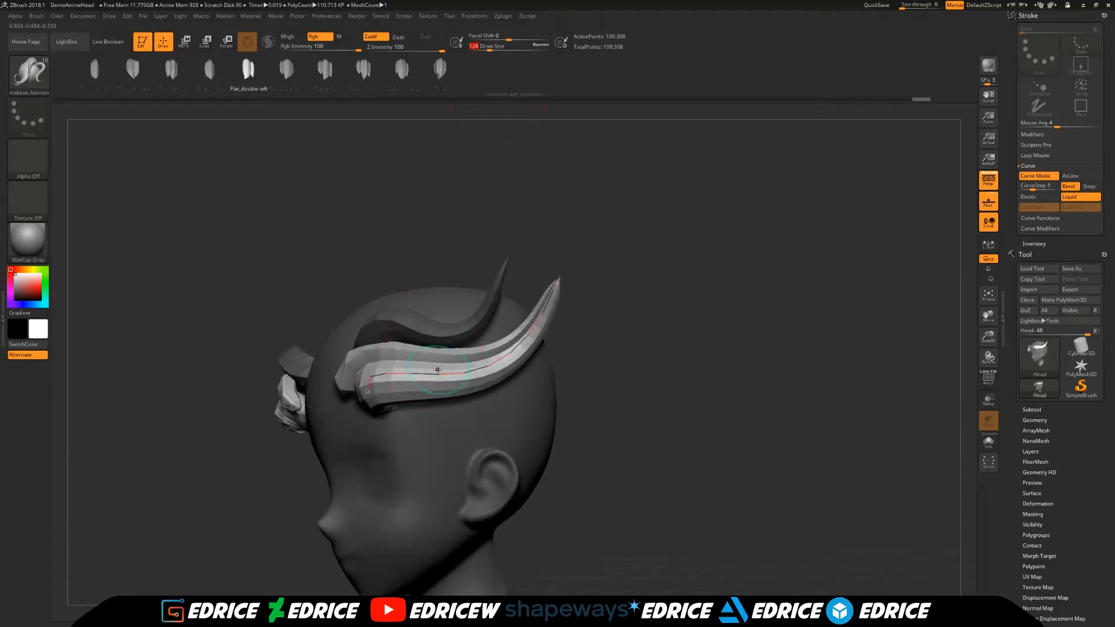
pyautogui.moveTo(439, 371); pyautogui.dragTo(443, 375)
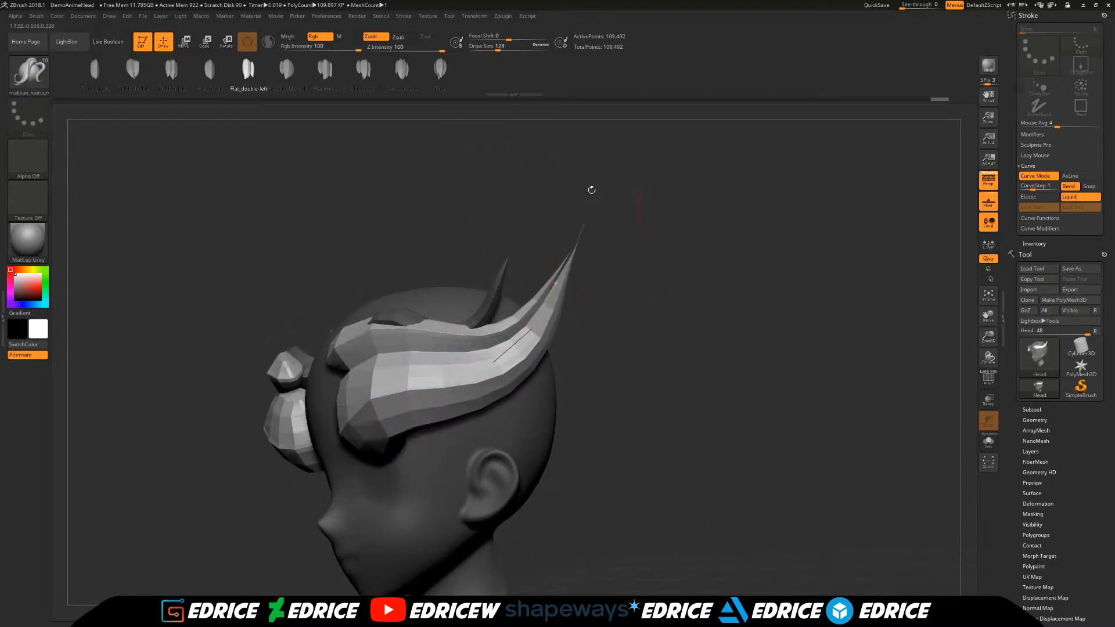
pyautogui.moveTo(481, 50); pyautogui.dragTo(479, 50)
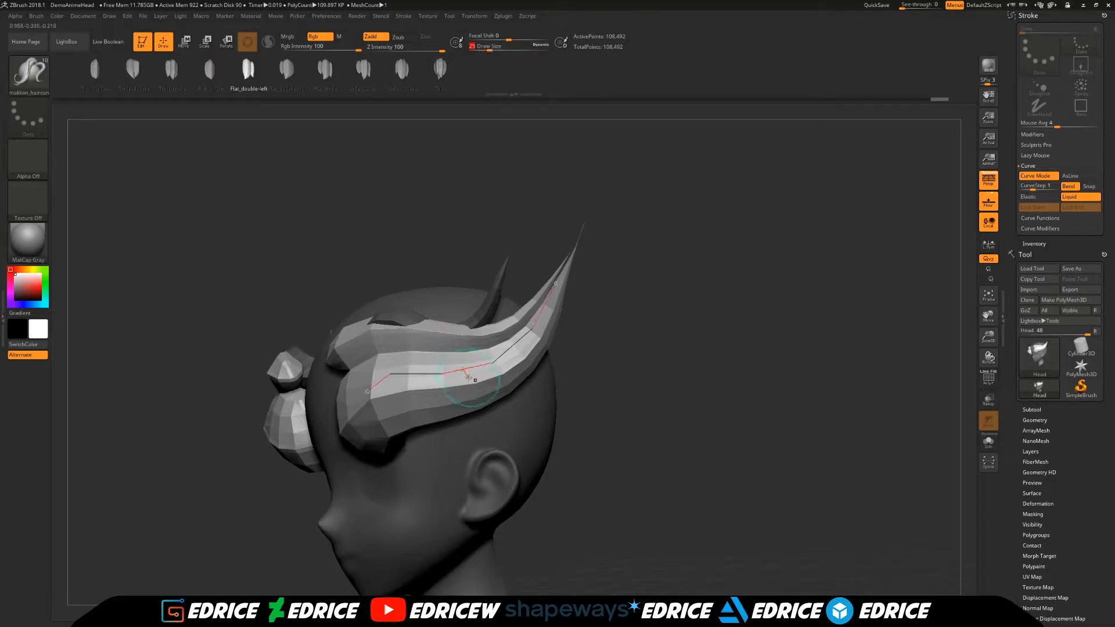
pyautogui.moveTo(558, 361)
pyautogui.mouseDown()
pyautogui.moveTo(546, 325)
pyautogui.moveTo(560, 312)
pyautogui.mouseUp()
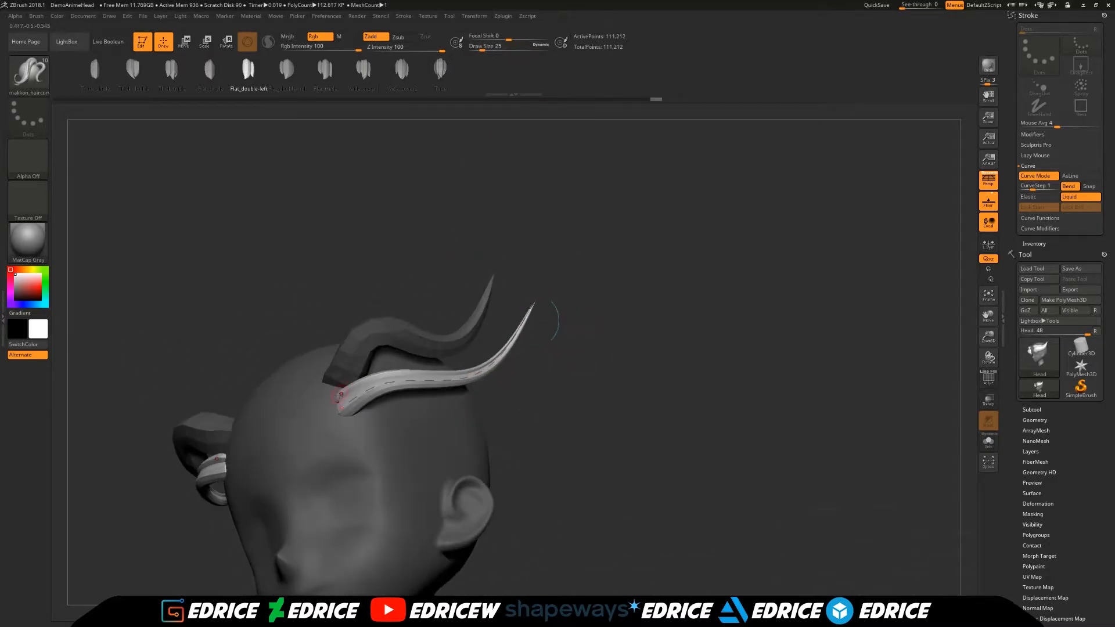
pyautogui.moveTo(639, 290); pyautogui.dragTo(726, 407)
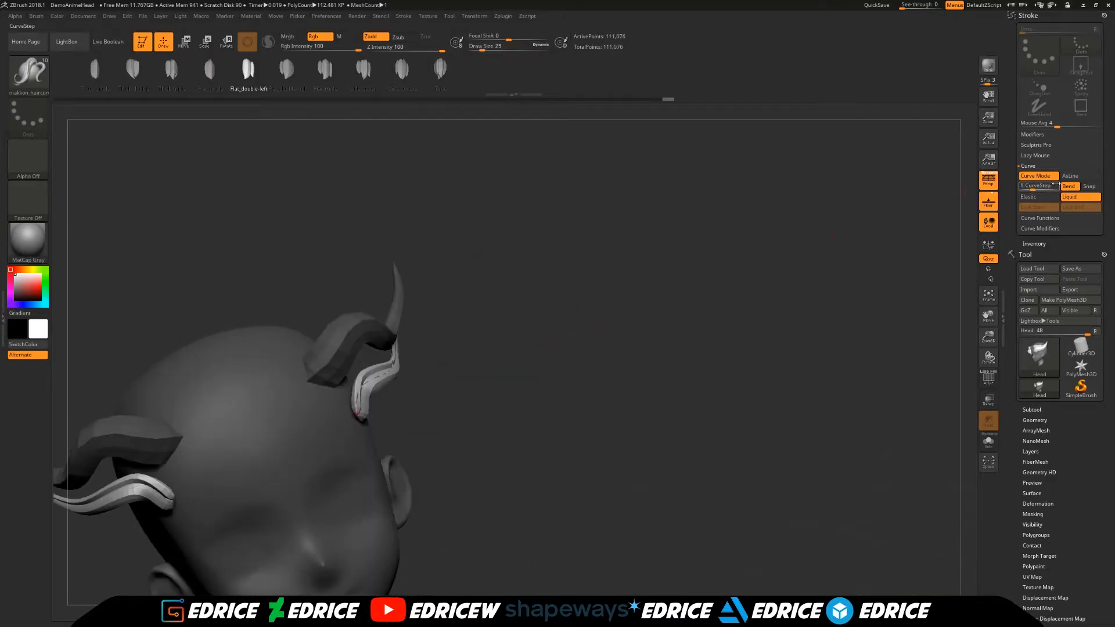
# Turn off the Liquid curve mode and try a curve running down the side of the face.
pyautogui.click(1071, 198)
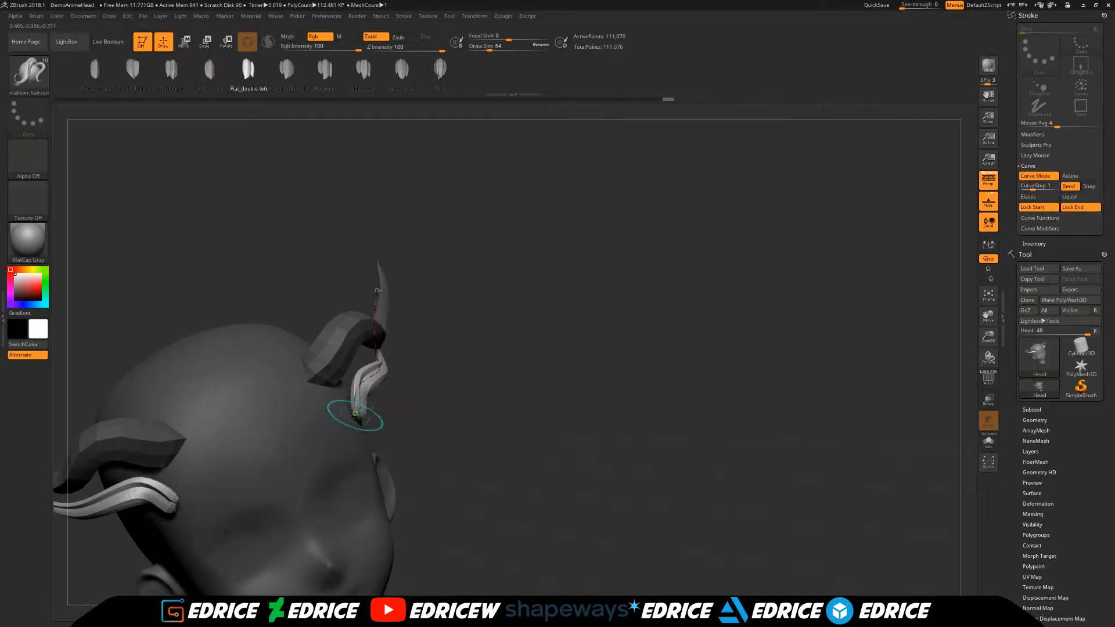
pyautogui.moveTo(463, 371); pyautogui.dragTo(432, 330)
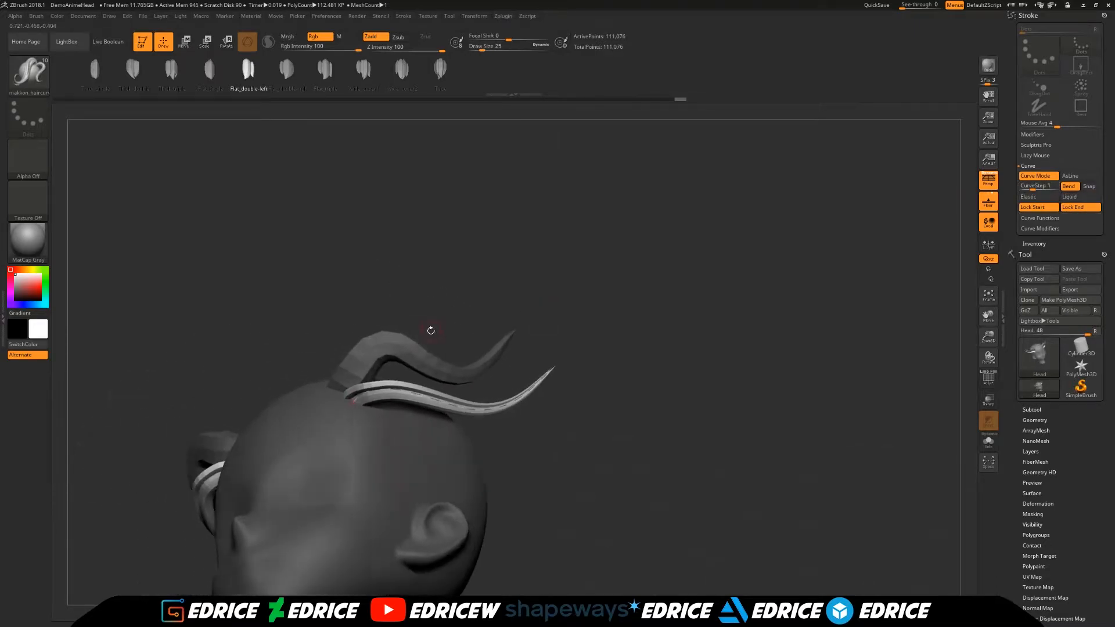
pyautogui.moveTo(677, 301); pyautogui.dragTo(668, 389)
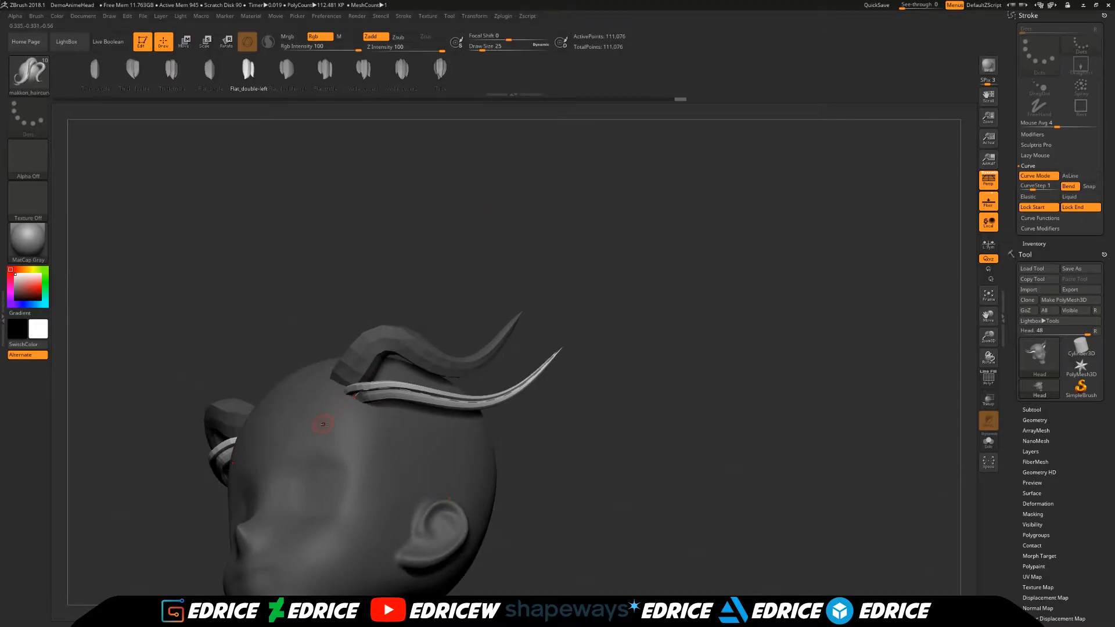
pyautogui.moveTo(545, 355); pyautogui.dragTo(477, 356)
pyautogui.moveTo(813, 316); pyautogui.dragTo(610, 322)
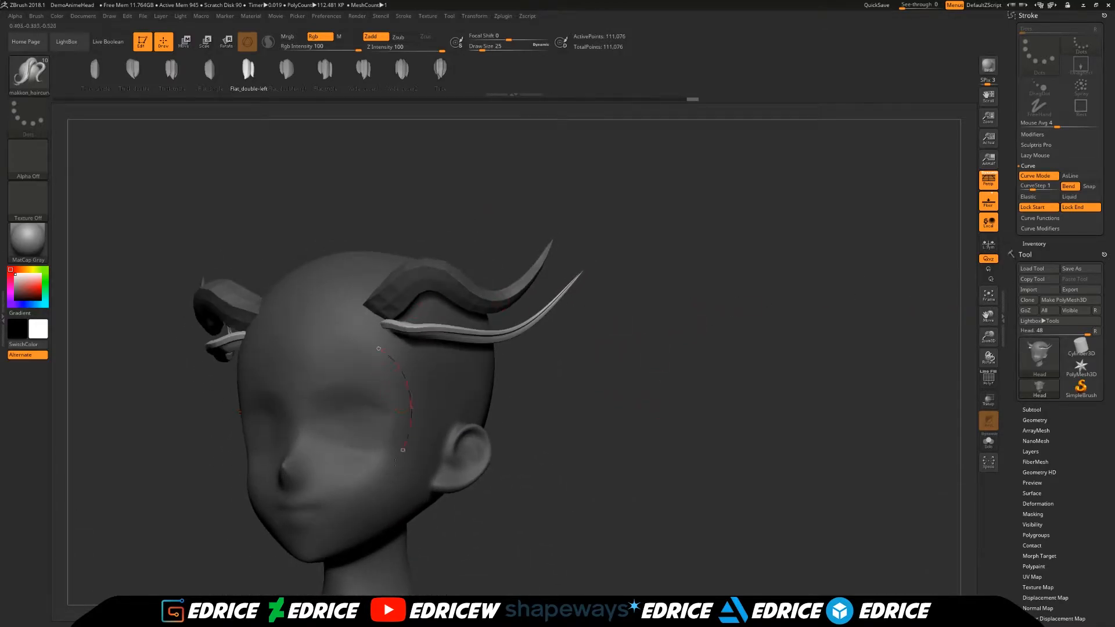
pyautogui.moveTo(401, 453); pyautogui.dragTo(385, 499)
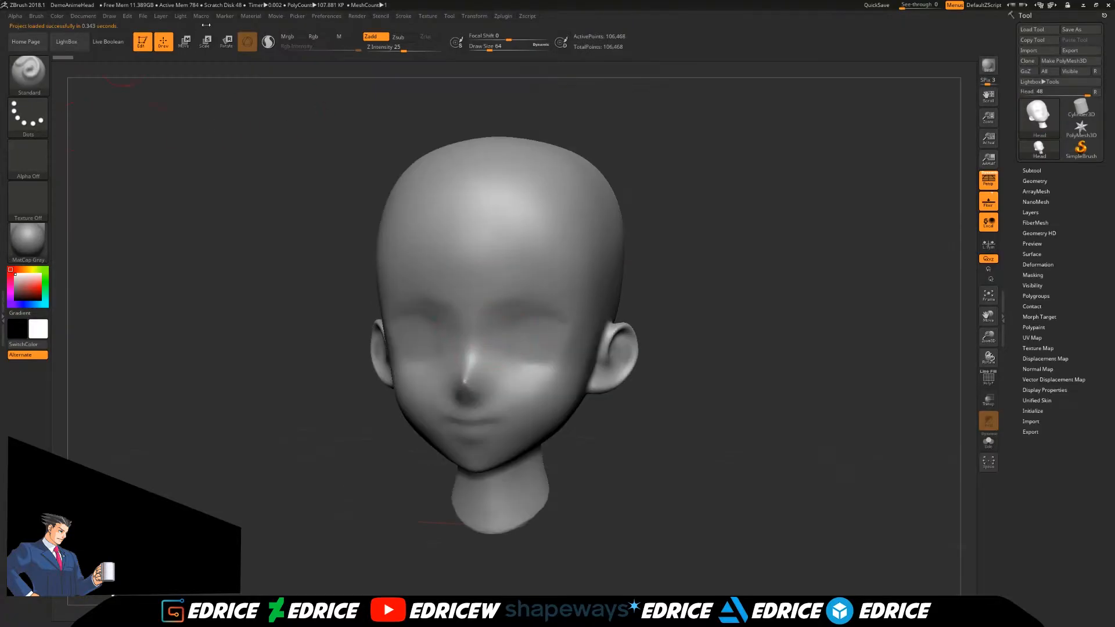
# Select the makkon hair curve brush with the Thick_single shape and turn the head to its side.
pyautogui.click(27, 72)
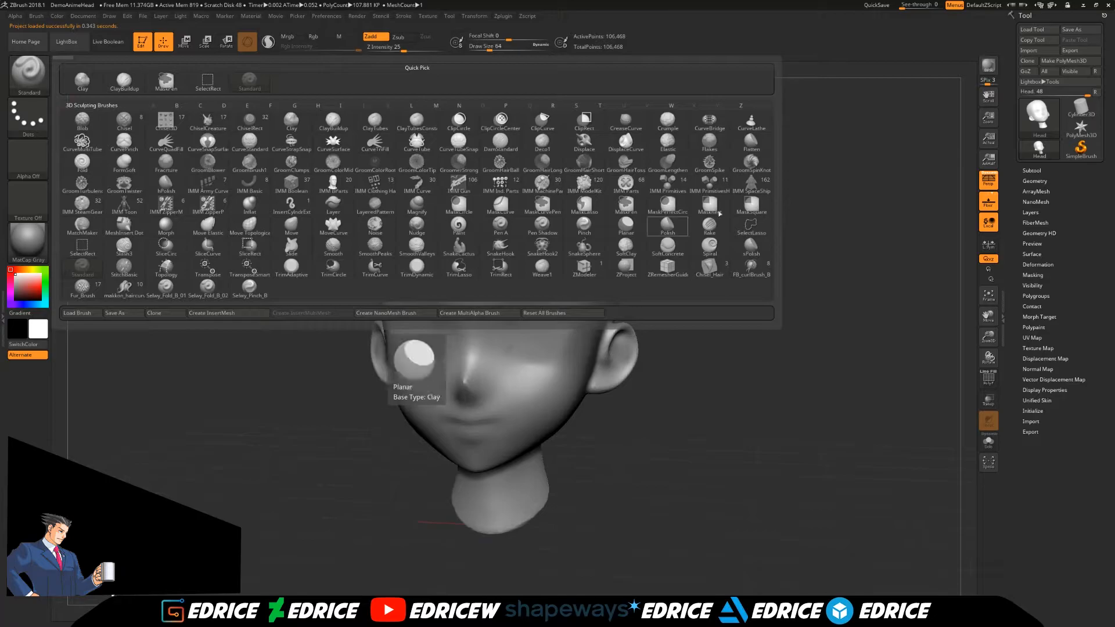
pyautogui.click(28, 72)
pyautogui.click(102, 80)
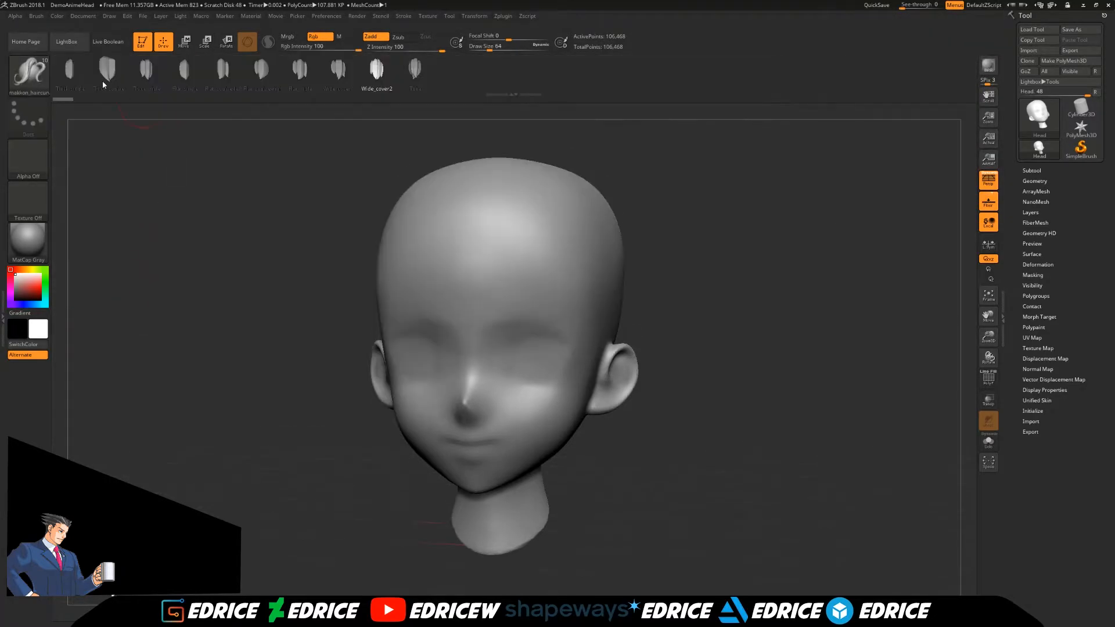
pyautogui.moveTo(306, 150); pyautogui.dragTo(372, 145)
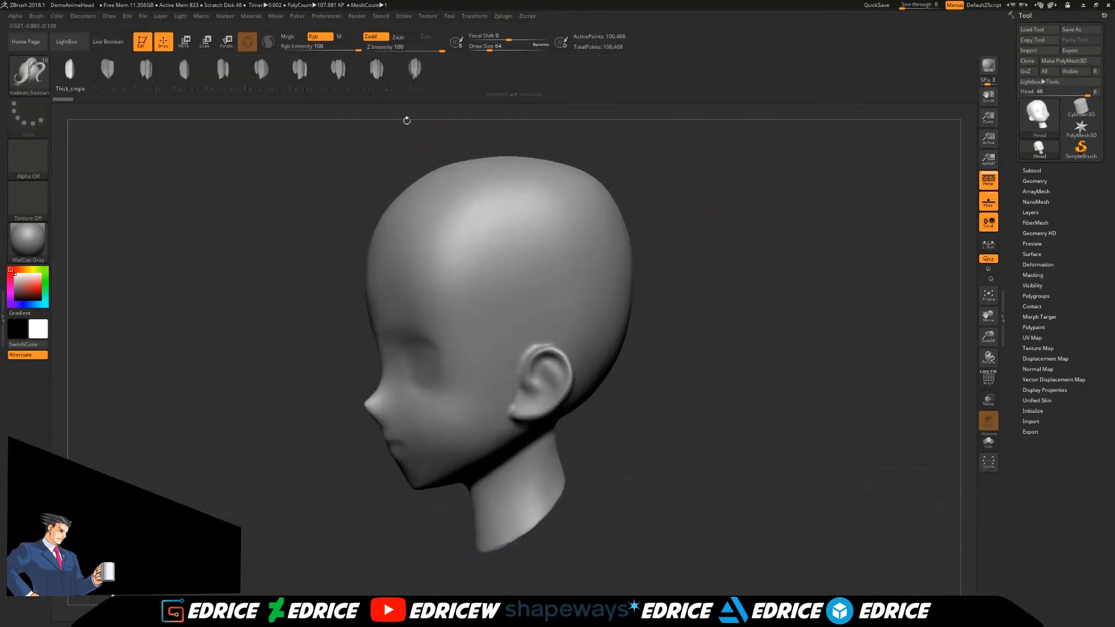
# Dock the Stroke settings beside the workspace and expand the Curve options.
pyautogui.click(403, 16)
pyautogui.click(358, 17)
pyautogui.click(403, 16)
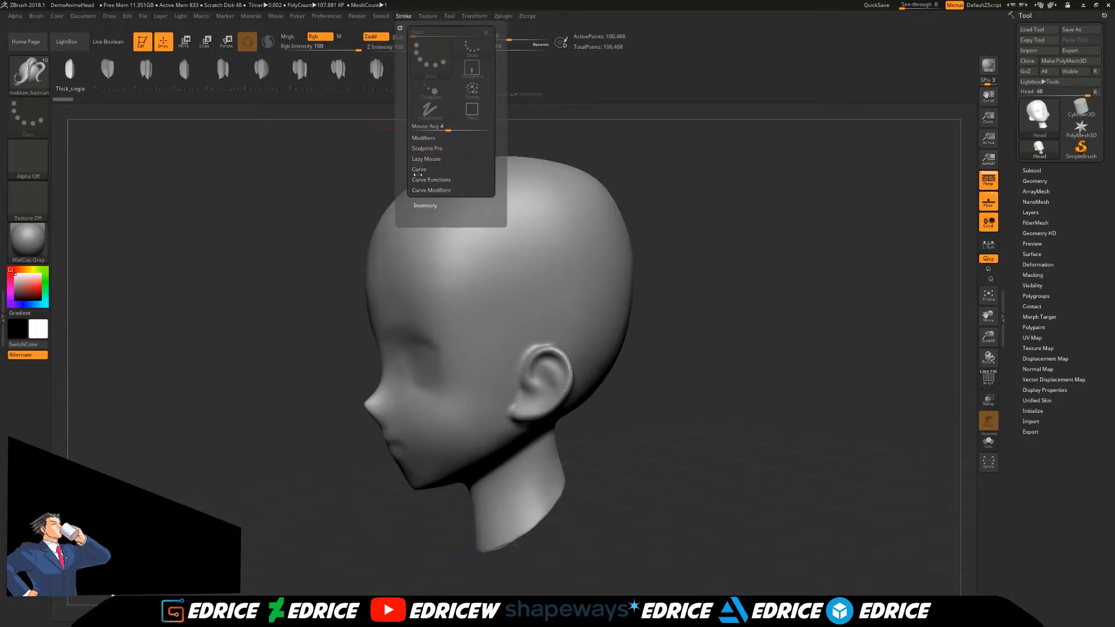
pyautogui.click(408, 166)
pyautogui.click(399, 28)
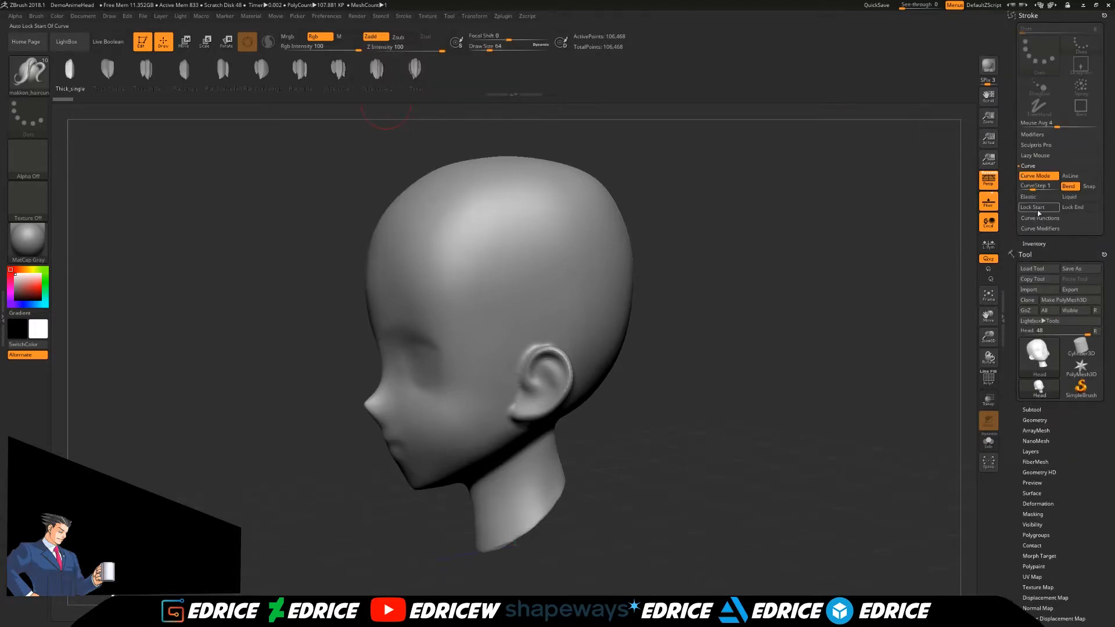
# Lower the end of the curve size falloff for a taper, test it with one strand and undo the strand.
pyautogui.click(1041, 228)
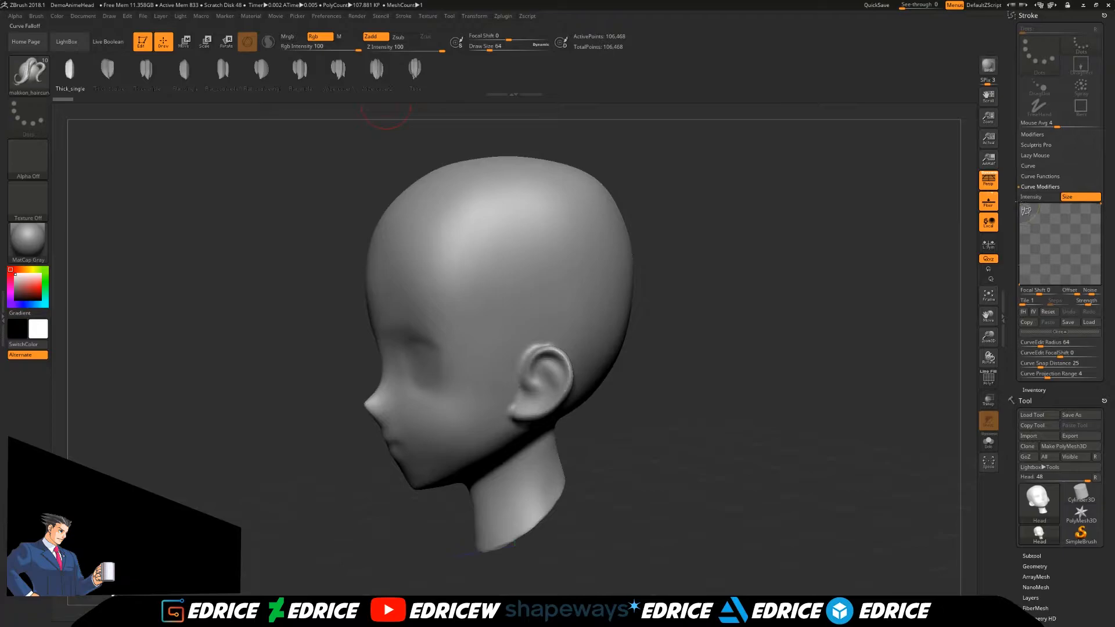
pyautogui.moveTo(1101, 205); pyautogui.dragTo(1101, 259)
pyautogui.moveTo(456, 261); pyautogui.dragTo(547, 210)
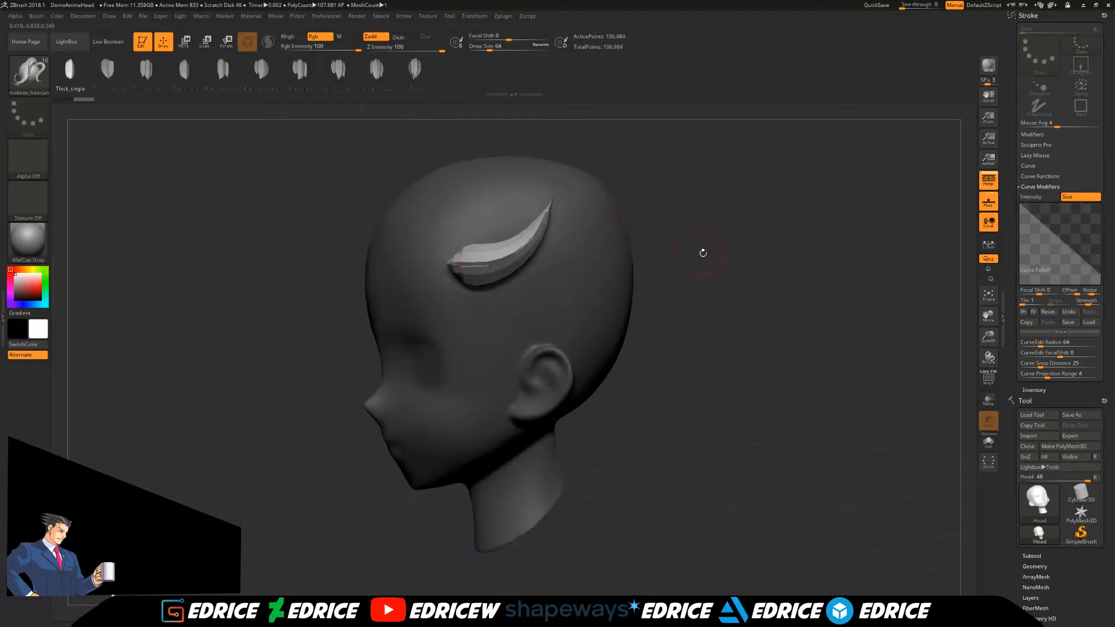
pyautogui.moveTo(687, 241); pyautogui.dragTo(737, 294)
pyautogui.hotkey('ctrl', 'z')
# Enable the Elastic curve mode, enlarge the brush and reframe the head for drawing hair.
pyautogui.click(1042, 167)
pyautogui.click(1029, 197)
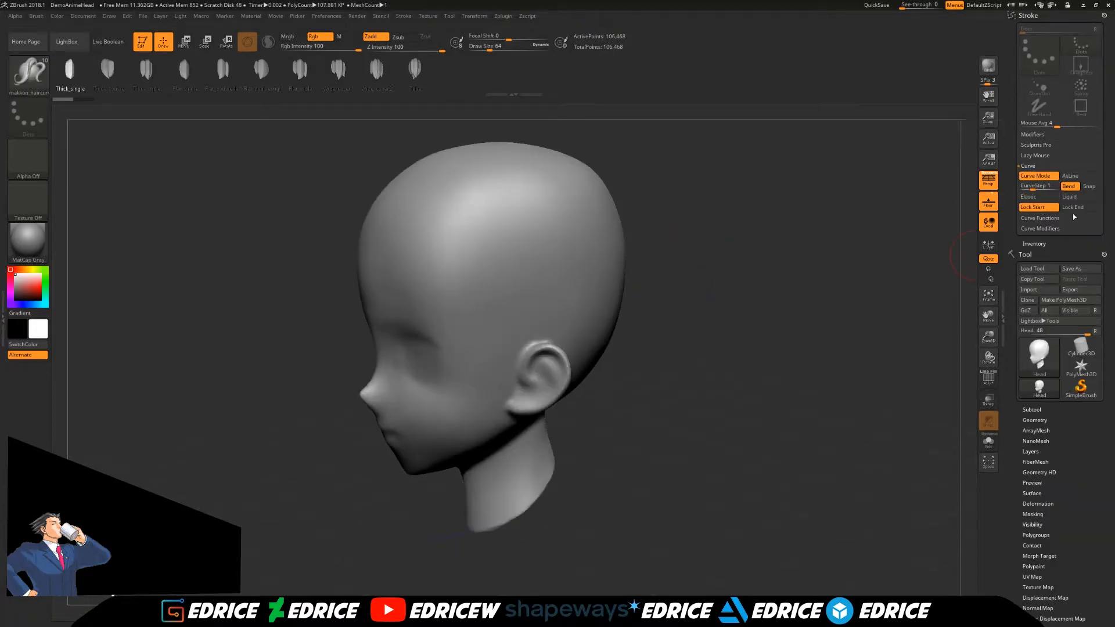
pyautogui.moveTo(488, 50); pyautogui.dragTo(505, 50)
pyautogui.moveTo(894, 326)
pyautogui.keyDown('alt'); pyautogui.mouseDown()
pyautogui.moveTo(889, 402)
pyautogui.moveTo(958, 344)
pyautogui.moveTo(906, 430)
pyautogui.mouseUp(); pyautogui.keyUp('alt')
# Set the Draw Size to 158, try a thick strand on the side of the head and undo it.
pyautogui.moveTo(377, 386); pyautogui.dragTo(684, 311)
pyautogui.moveTo(598, 381); pyautogui.dragTo(668, 389)
pyautogui.click(500, 48)
pyautogui.moveTo(988, 317); pyautogui.dragTo(1104, 293)
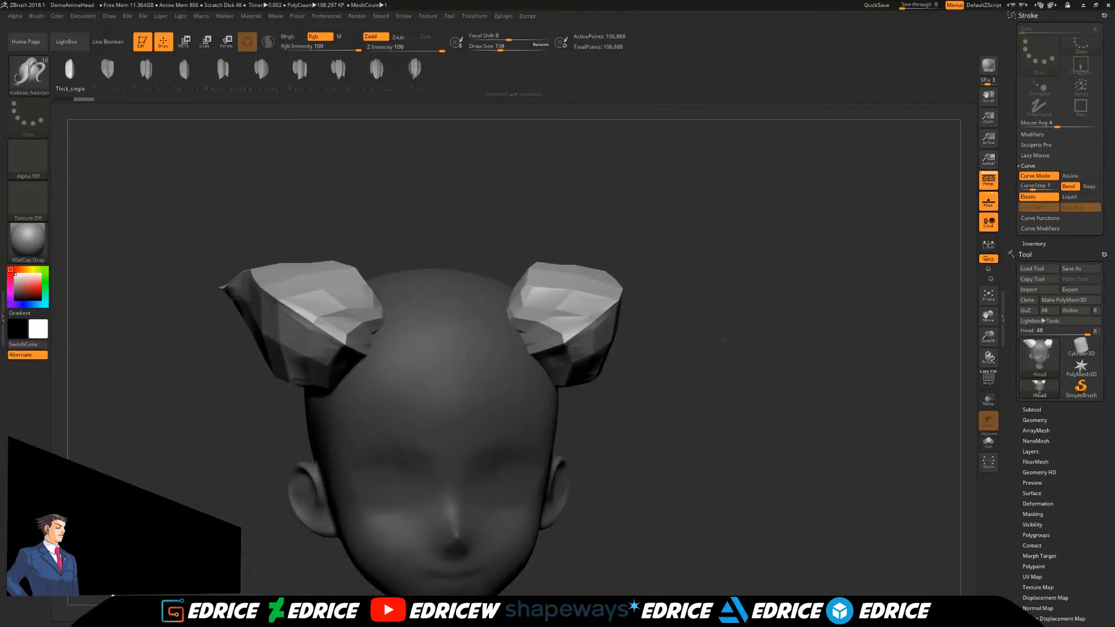
pyautogui.hotkey('ctrl', 'z')
# Draw a thick strand sweeping from the hairline back over the top of the head and adjust its curve.
pyautogui.moveTo(566, 291)
pyautogui.mouseDown()
pyautogui.moveTo(498, 357)
pyautogui.moveTo(492, 343)
pyautogui.moveTo(449, 353)
pyautogui.mouseUp()
pyautogui.moveTo(650, 360); pyautogui.dragTo(554, 355)
pyautogui.moveTo(553, 354); pyautogui.dragTo(639, 357, button='right')
pyautogui.moveTo(538, 364); pyautogui.dragTo(525, 357)
pyautogui.moveTo(525, 356); pyautogui.dragTo(441, 355, button='right')
pyautogui.moveTo(839, 294); pyautogui.dragTo(840, 322)
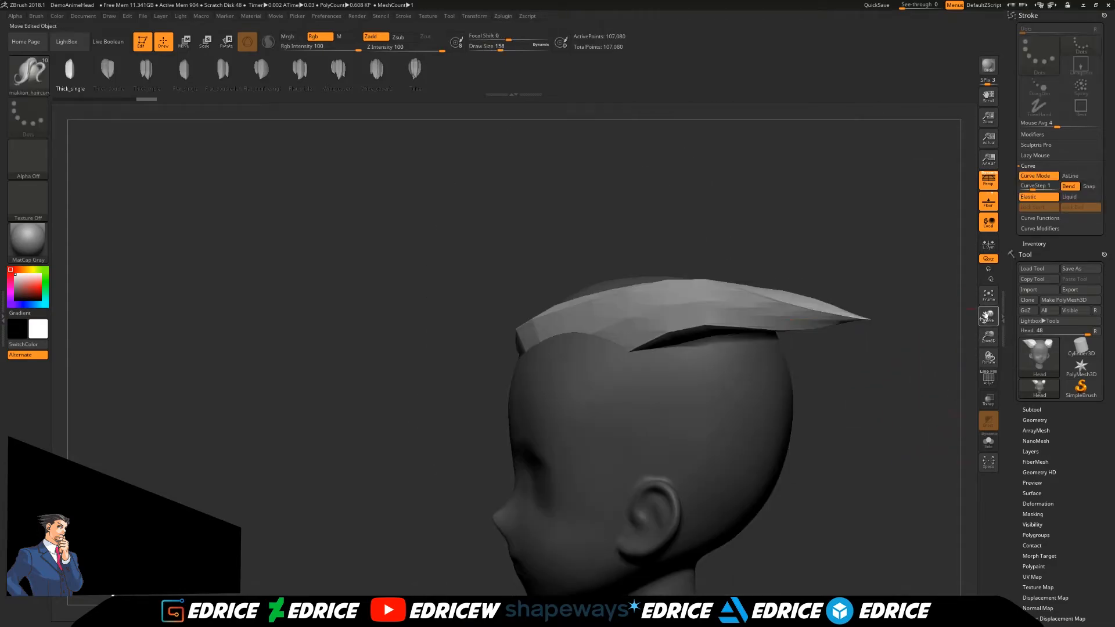
# Bend the rear end of the strand's curve so it follows the side of the head when seen from above.
pyautogui.moveTo(909, 381); pyautogui.dragTo(699, 374, button='right')
pyautogui.moveTo(699, 374); pyautogui.dragTo(783, 271)
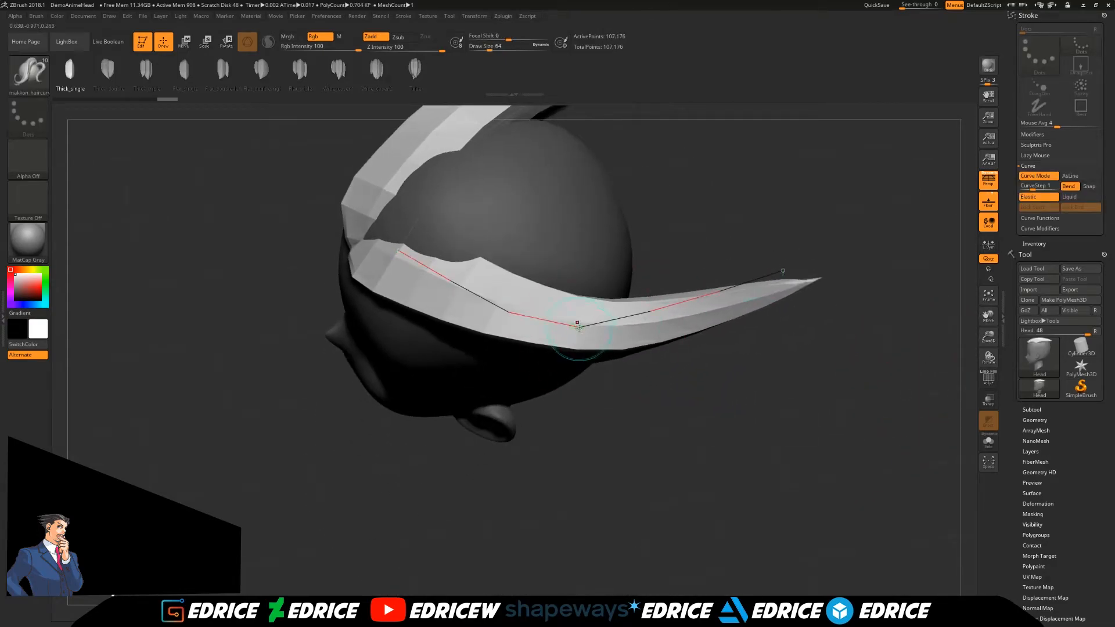
pyautogui.moveTo(581, 311); pyautogui.dragTo(649, 273, button='right')
pyautogui.moveTo(761, 245); pyautogui.dragTo(754, 204)
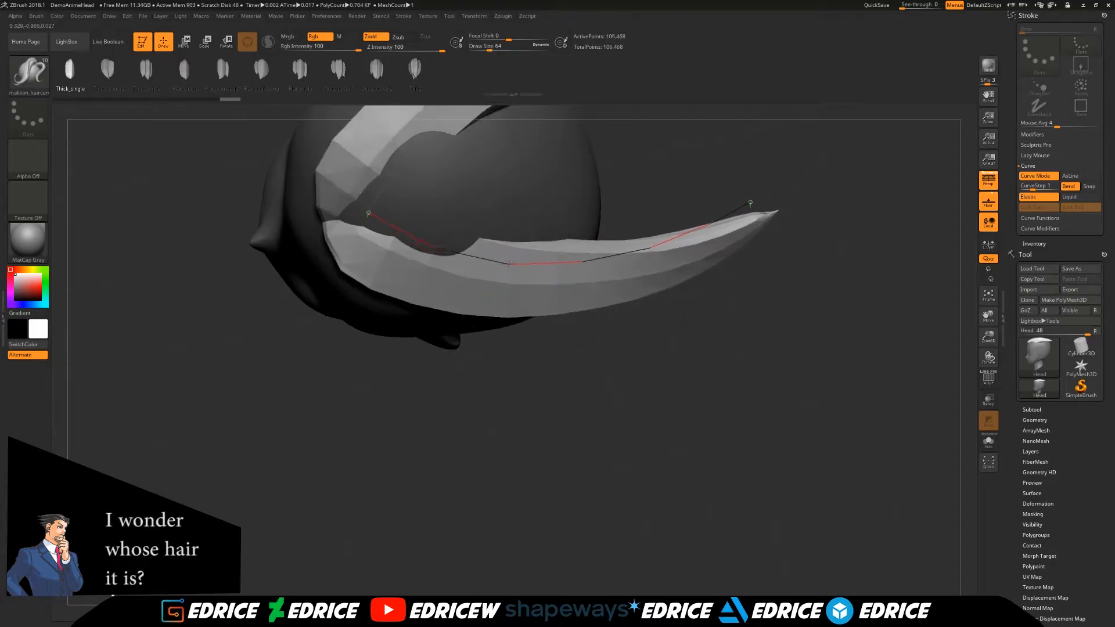
pyautogui.moveTo(747, 203); pyautogui.dragTo(737, 287, button='right')
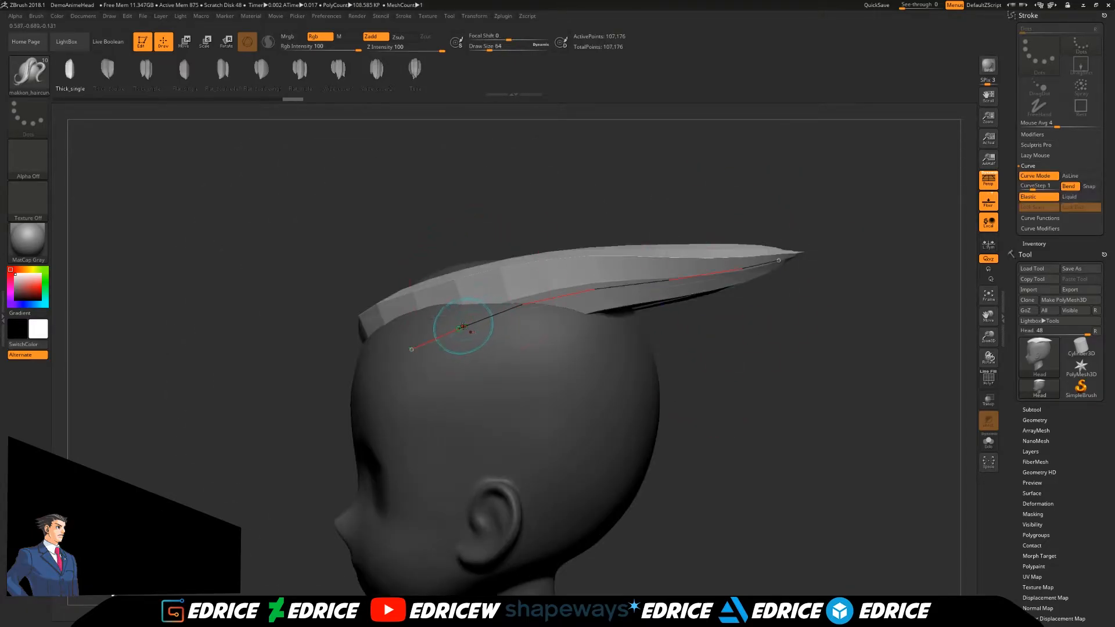
# Reshape the front of the strand's curve into a raised arch above the forehead.
pyautogui.moveTo(450, 303); pyautogui.dragTo(433, 301)
pyautogui.moveTo(411, 349); pyautogui.dragTo(414, 351)
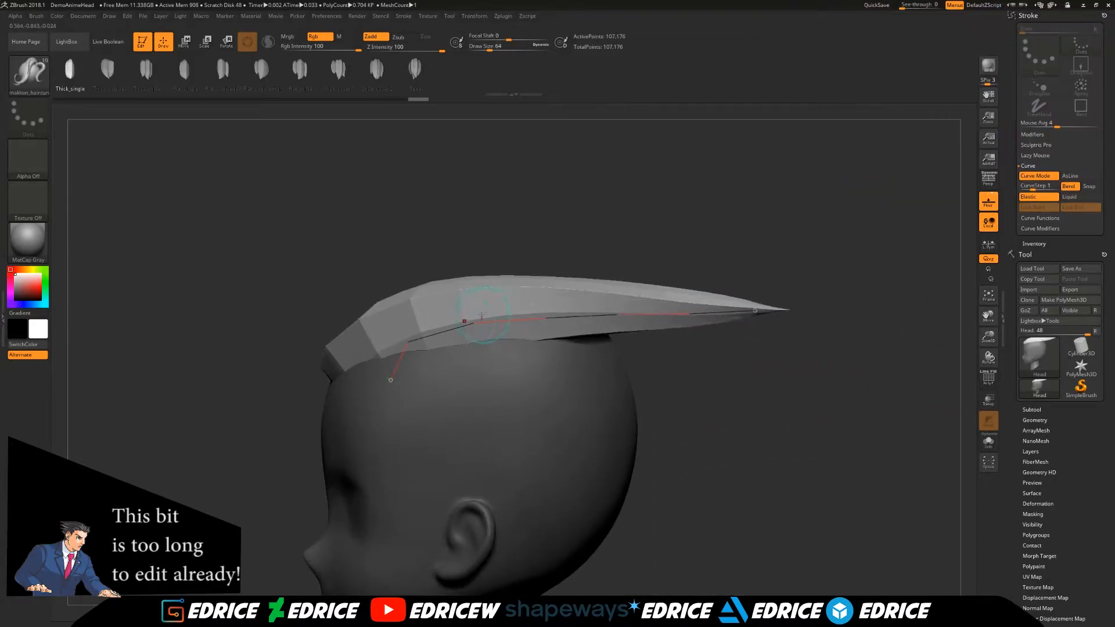
pyautogui.moveTo(481, 315); pyautogui.dragTo(462, 317)
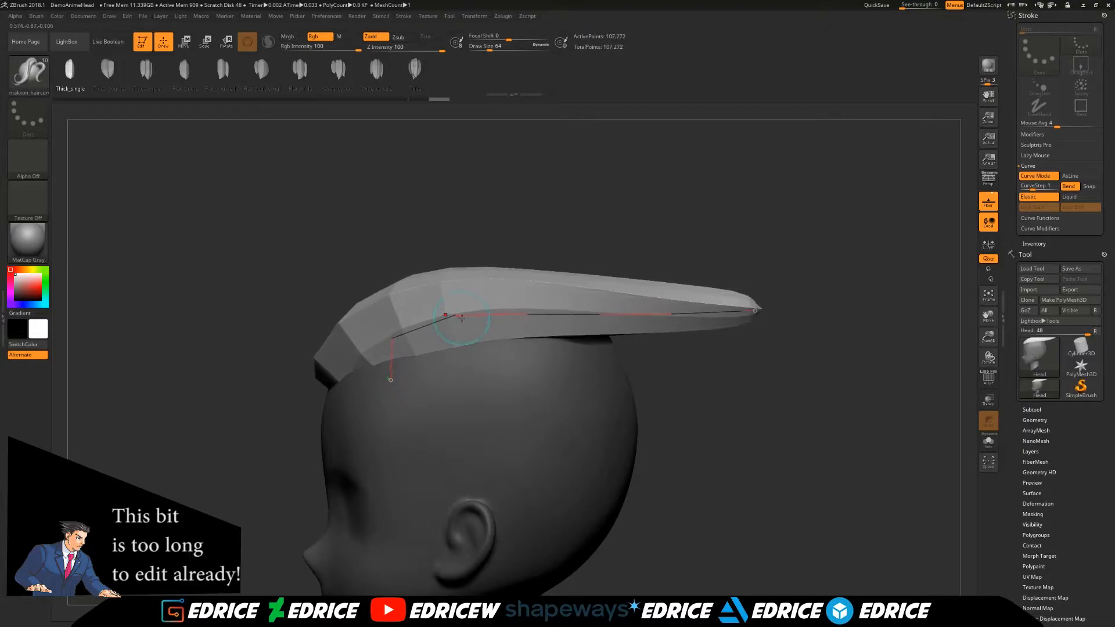
pyautogui.press('ctrl')
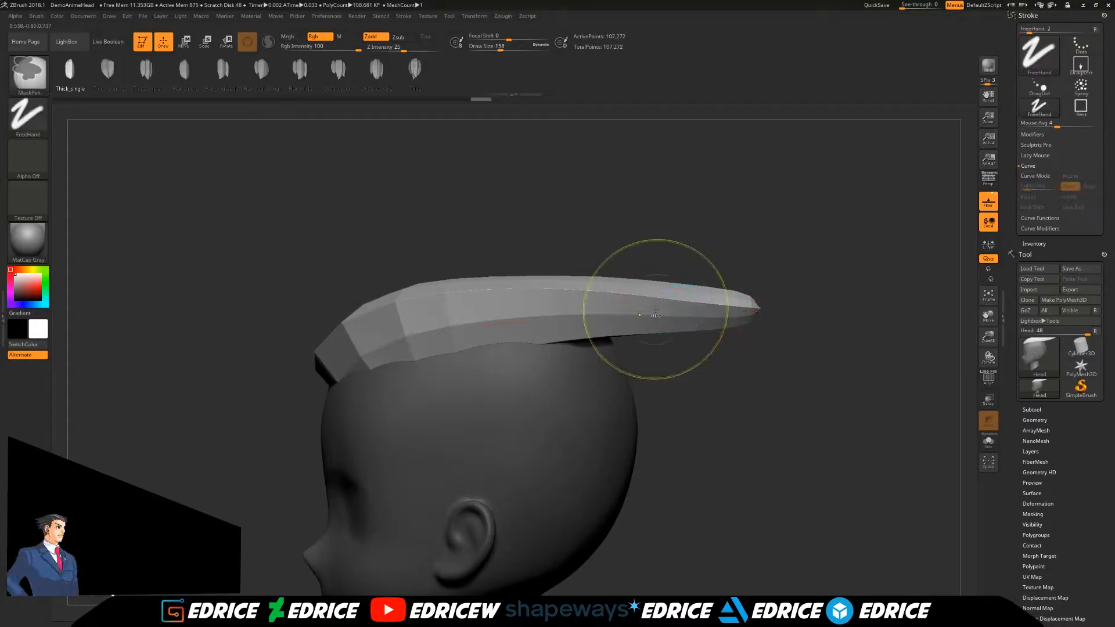
# Adjust the strand from the front so its curve starts at the forehead's centre line and spreads outward.
pyautogui.moveTo(703, 312)
pyautogui.mouseDown()
pyautogui.moveTo(766, 305)
pyautogui.moveTo(794, 386)
pyautogui.moveTo(922, 298)
pyautogui.mouseUp()
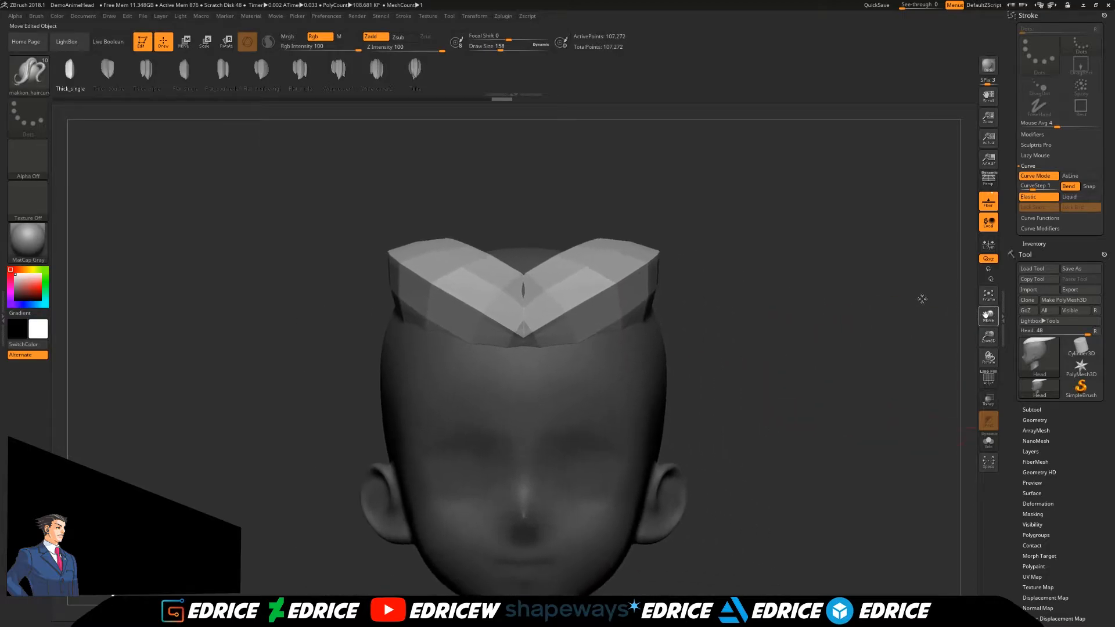
pyautogui.moveTo(524, 343); pyautogui.dragTo(610, 279)
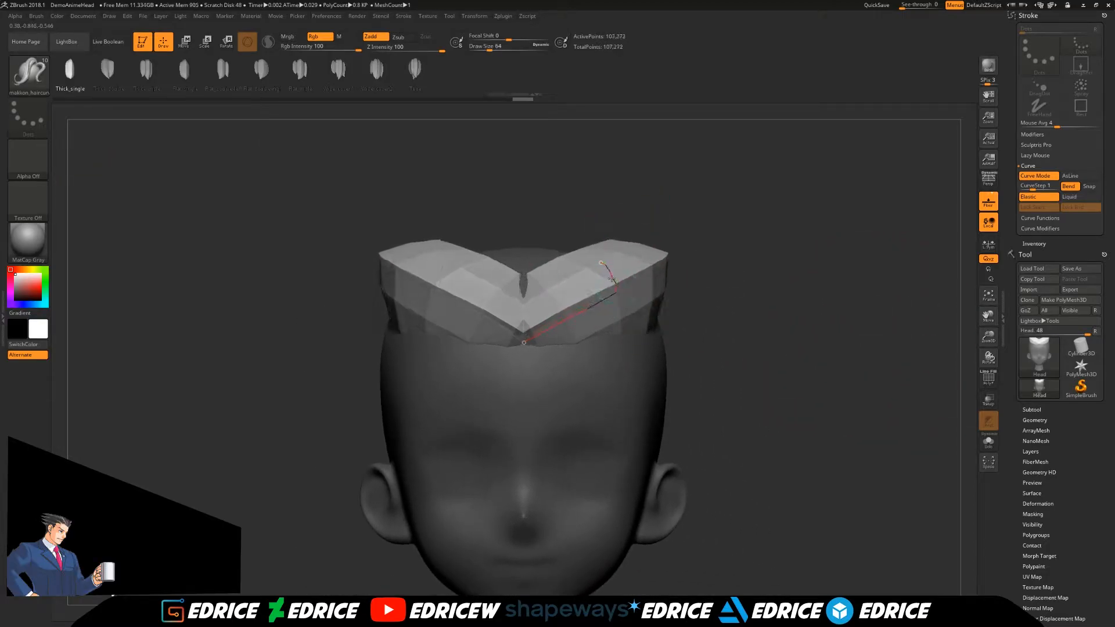
pyautogui.moveTo(697, 261); pyautogui.dragTo(668, 419)
pyautogui.moveTo(639, 264)
pyautogui.mouseDown()
pyautogui.moveTo(674, 284)
pyautogui.moveTo(650, 349)
pyautogui.moveTo(604, 401)
pyautogui.mouseUp()
# Set the Draw Size to 140, draw a second strand along the head below the first and adjust its curve.
pyautogui.moveTo(503, 47); pyautogui.dragTo(500, 50)
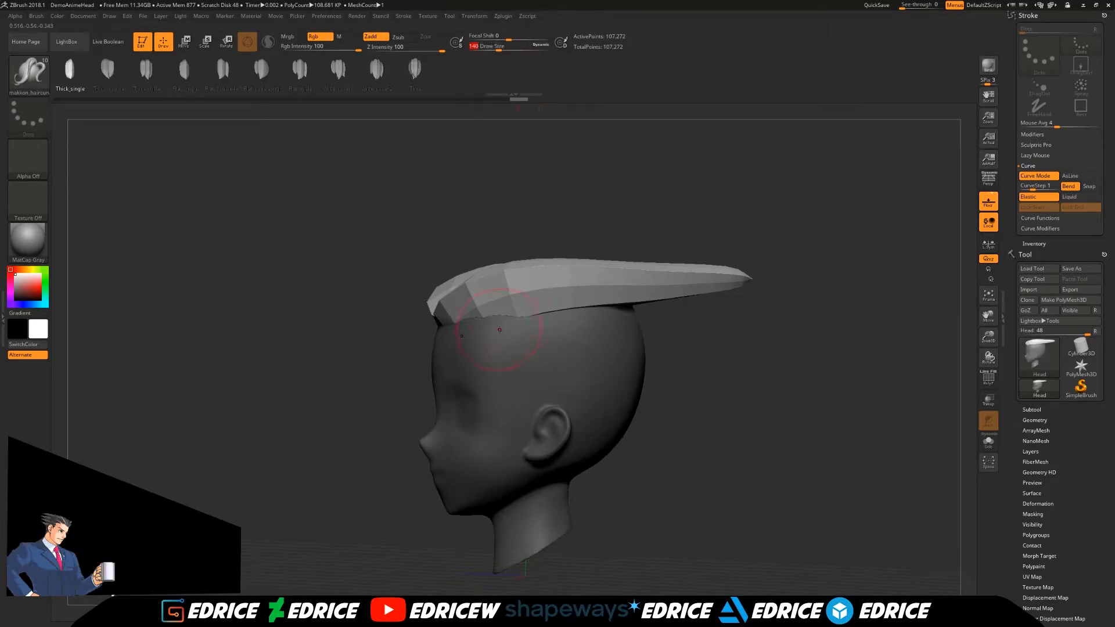
pyautogui.click(483, 328)
pyautogui.moveTo(726, 356); pyautogui.dragTo(643, 370)
pyautogui.hotkey('ctrl', 'z')
pyautogui.moveTo(473, 348); pyautogui.dragTo(507, 337)
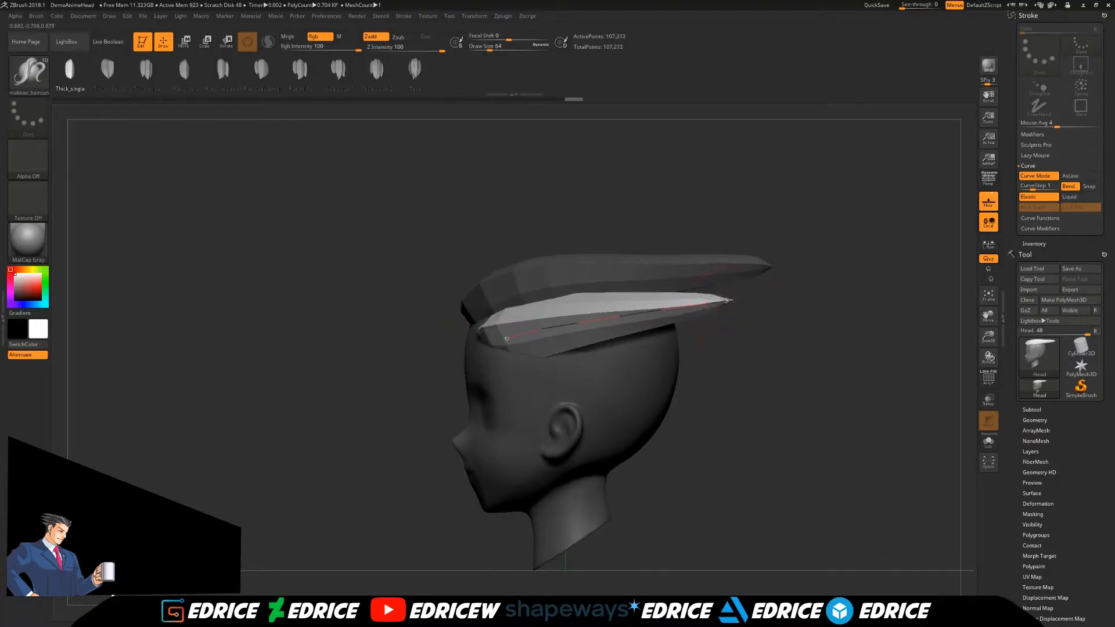
pyautogui.moveTo(732, 308); pyautogui.dragTo(732, 360)
pyautogui.moveTo(621, 256); pyautogui.dragTo(622, 244)
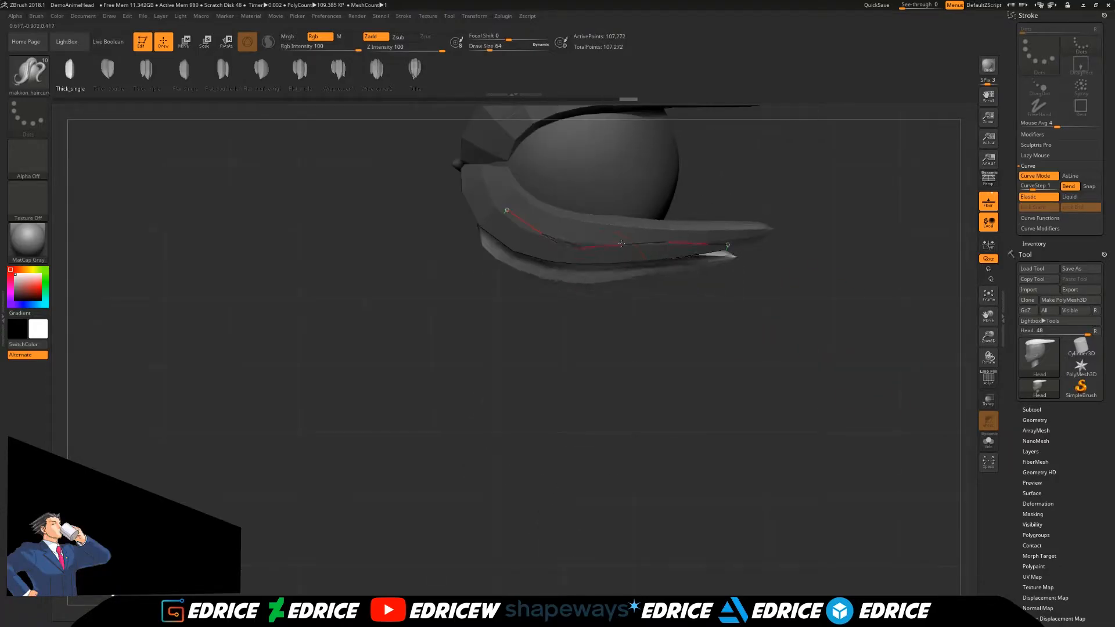
# Adjust the second strand's curve from above and from the side so it follows the head beneath the first strand.
pyautogui.moveTo(728, 245); pyautogui.dragTo(725, 226)
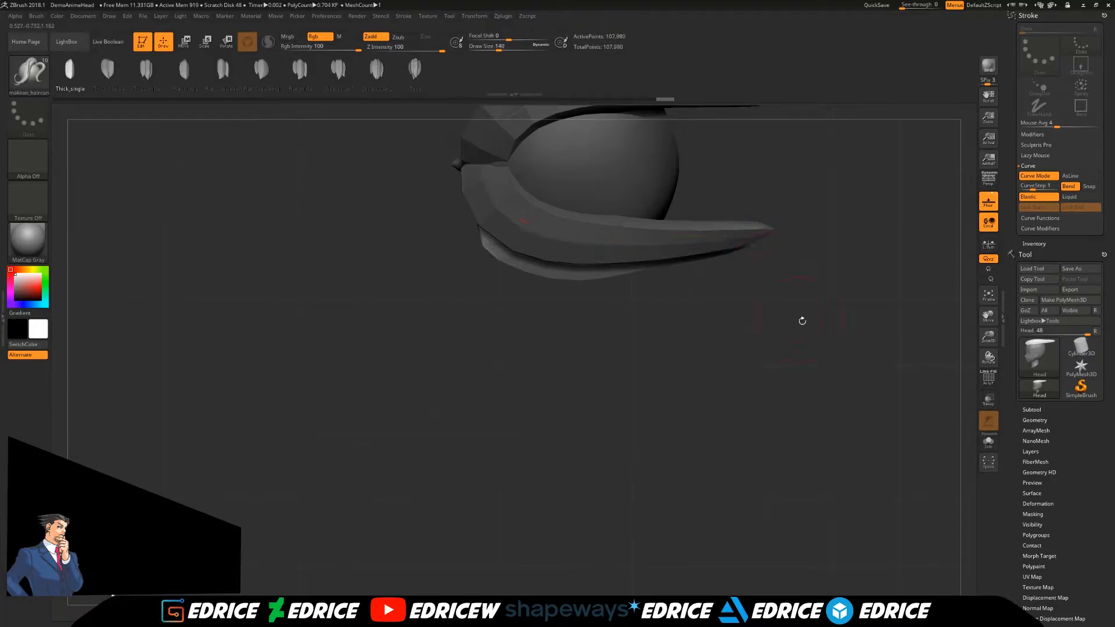
pyautogui.moveTo(792, 304); pyautogui.dragTo(738, 286)
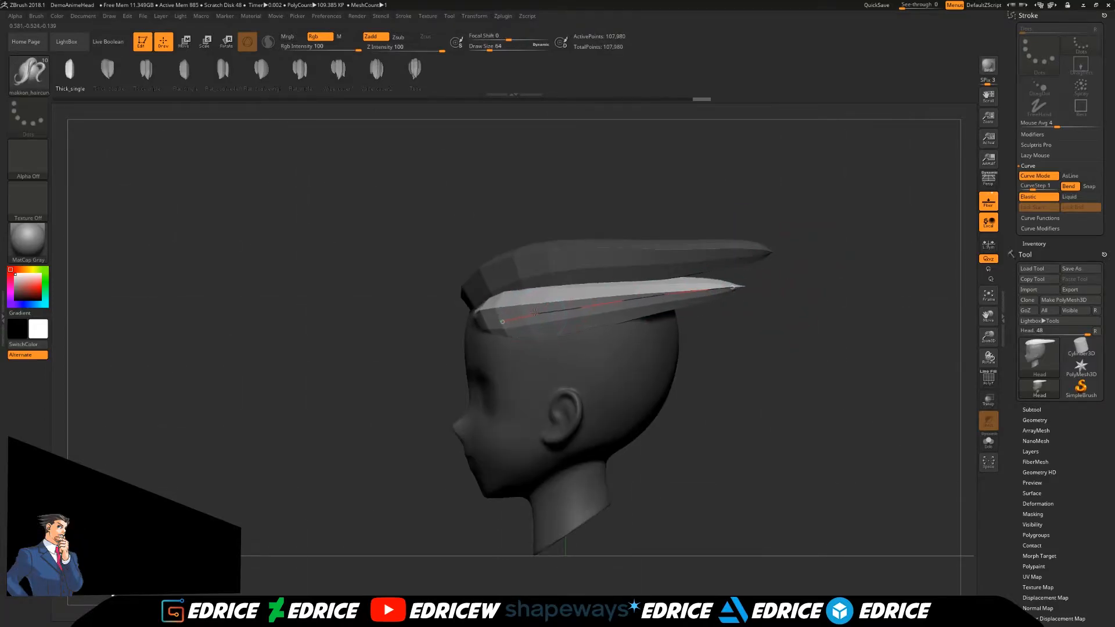
pyautogui.keyDown('shift'); pyautogui.moveTo(784, 406); pyautogui.dragTo(697, 406); pyautogui.keyUp('shift')
pyautogui.moveTo(523, 288); pyautogui.dragTo(495, 324)
# Set the Draw Size to 128 and draw a third swept-back strand along the side of the head below the second.
pyautogui.moveTo(586, 348)
pyautogui.mouseDown()
pyautogui.moveTo(772, 379)
pyautogui.moveTo(922, 322)
pyautogui.moveTo(915, 406)
pyautogui.moveTo(903, 376)
pyautogui.mouseUp()
pyautogui.moveTo(989, 337); pyautogui.dragTo(989, 308)
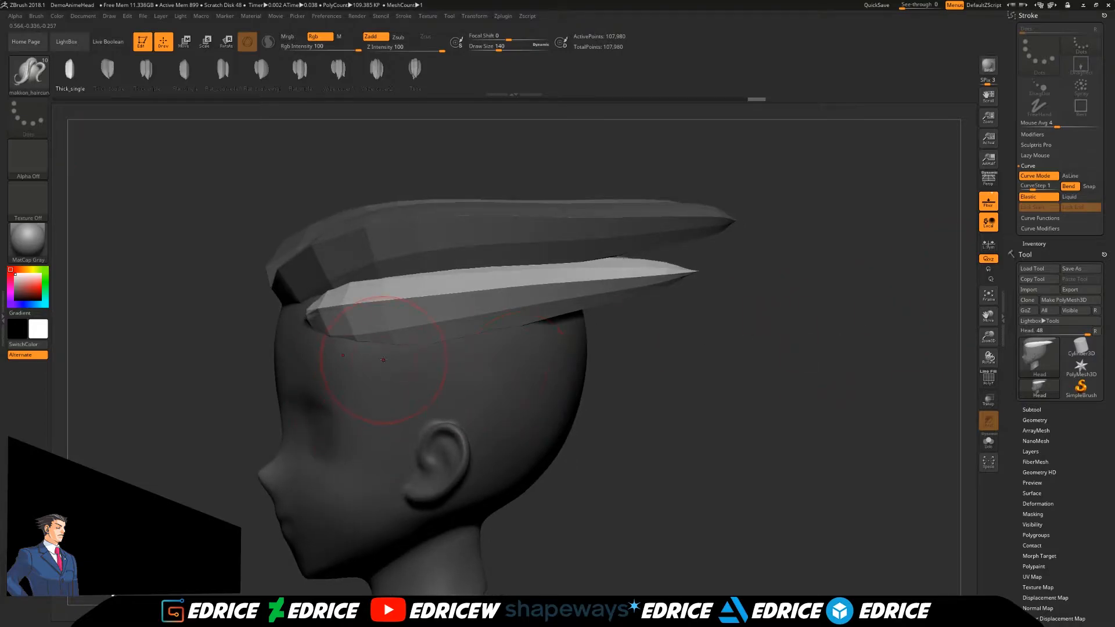
pyautogui.moveTo(378, 368); pyautogui.dragTo(424, 348, button='right')
pyautogui.moveTo(501, 49); pyautogui.dragTo(499, 50)
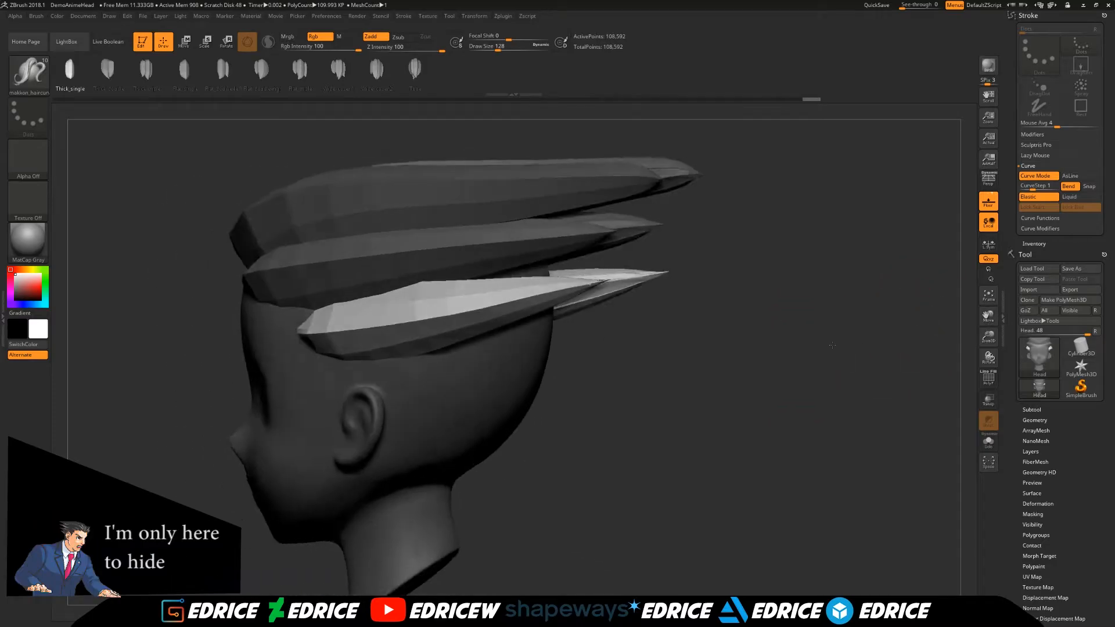
# Set the Draw Size to 104 and draw a fourth strand from just above the ear towards the back of the head.
pyautogui.moveTo(832, 345); pyautogui.dragTo(539, 359)
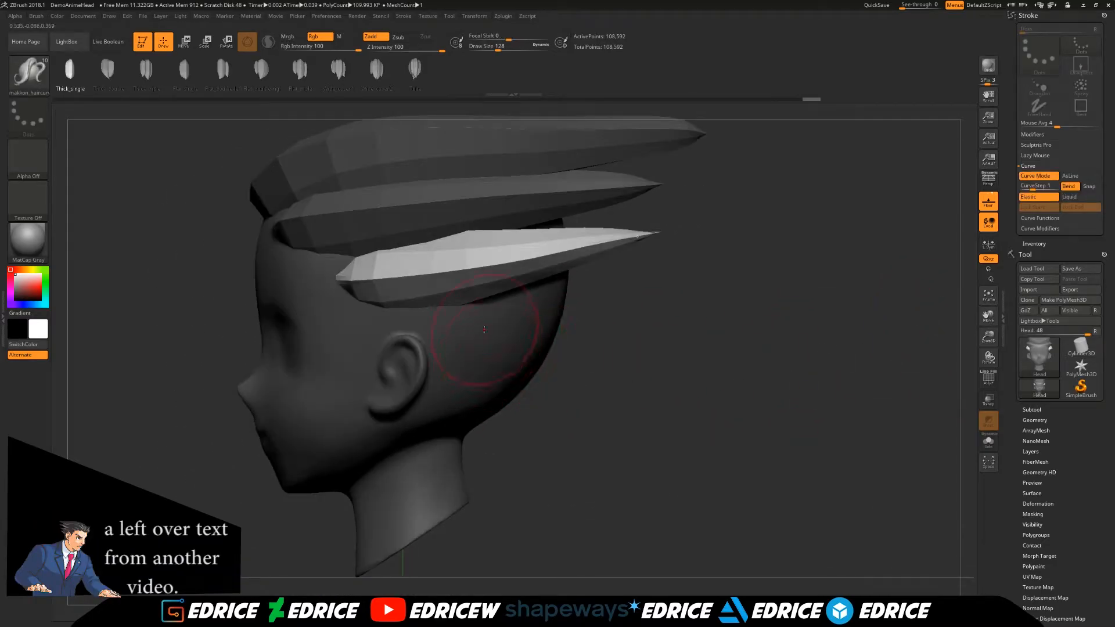
pyautogui.moveTo(497, 50); pyautogui.dragTo(494, 51)
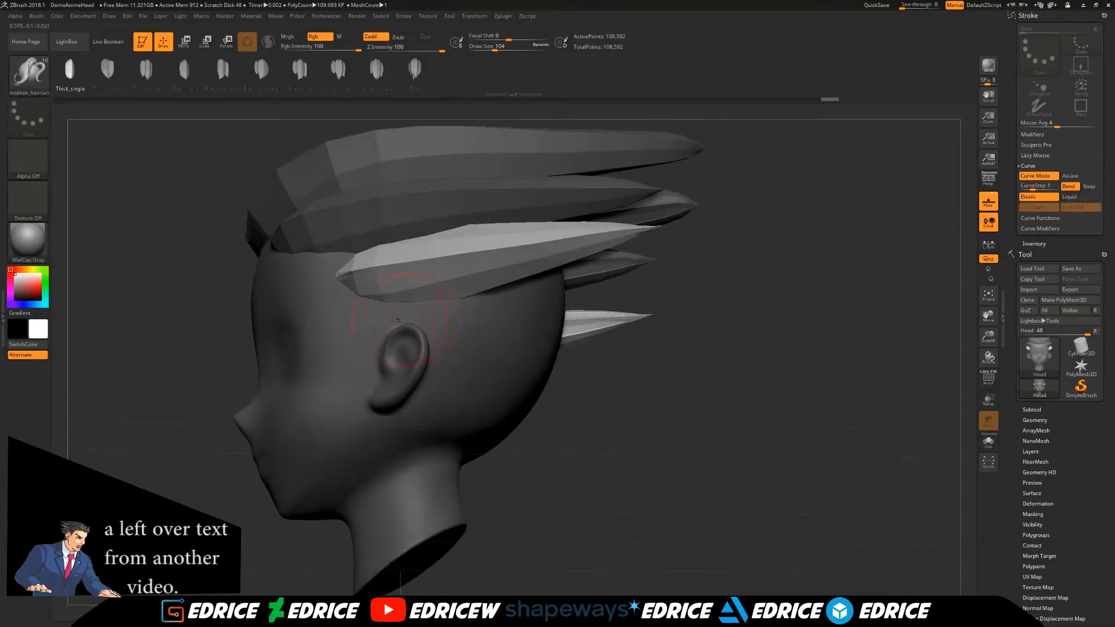
pyautogui.moveTo(389, 319)
pyautogui.mouseDown()
pyautogui.moveTo(601, 291)
pyautogui.moveTo(718, 346)
pyautogui.mouseUp()
pyautogui.moveTo(718, 345)
pyautogui.mouseDown(button='right')
pyautogui.moveTo(572, 293)
pyautogui.moveTo(610, 302)
pyautogui.moveTo(590, 322)
pyautogui.mouseUp(button='right')
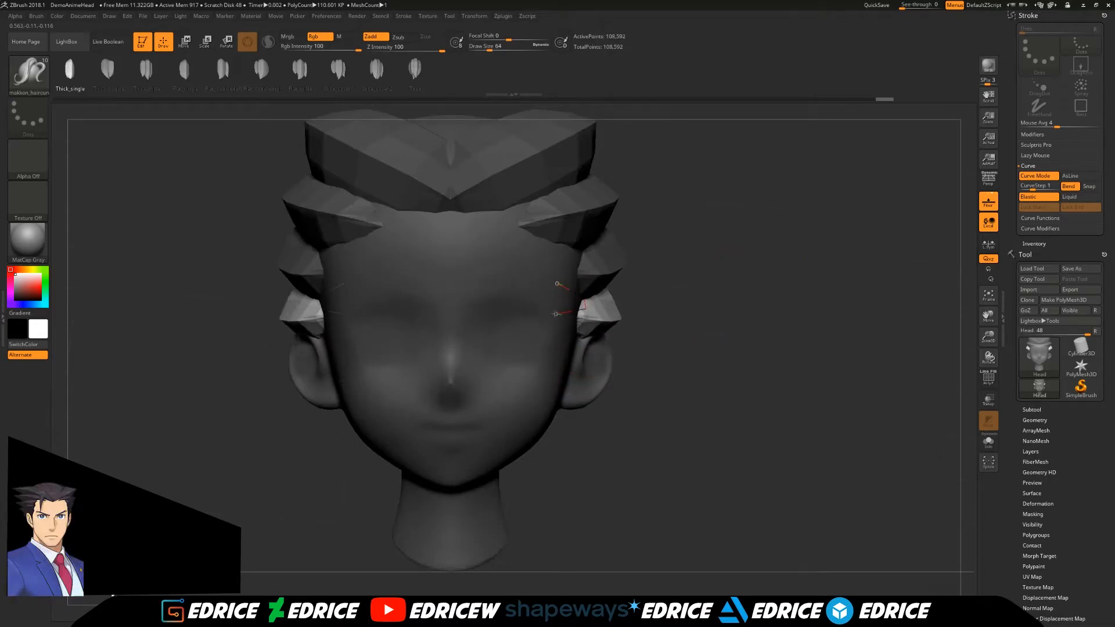
# Adjust the fourth strand's curve from the front, side and below so it wraps around the head above the ear.
pyautogui.moveTo(563, 282); pyautogui.dragTo(776, 299, button='right')
pyautogui.moveTo(776, 299)
pyautogui.mouseDown()
pyautogui.moveTo(679, 302)
pyautogui.moveTo(777, 289)
pyautogui.mouseUp()
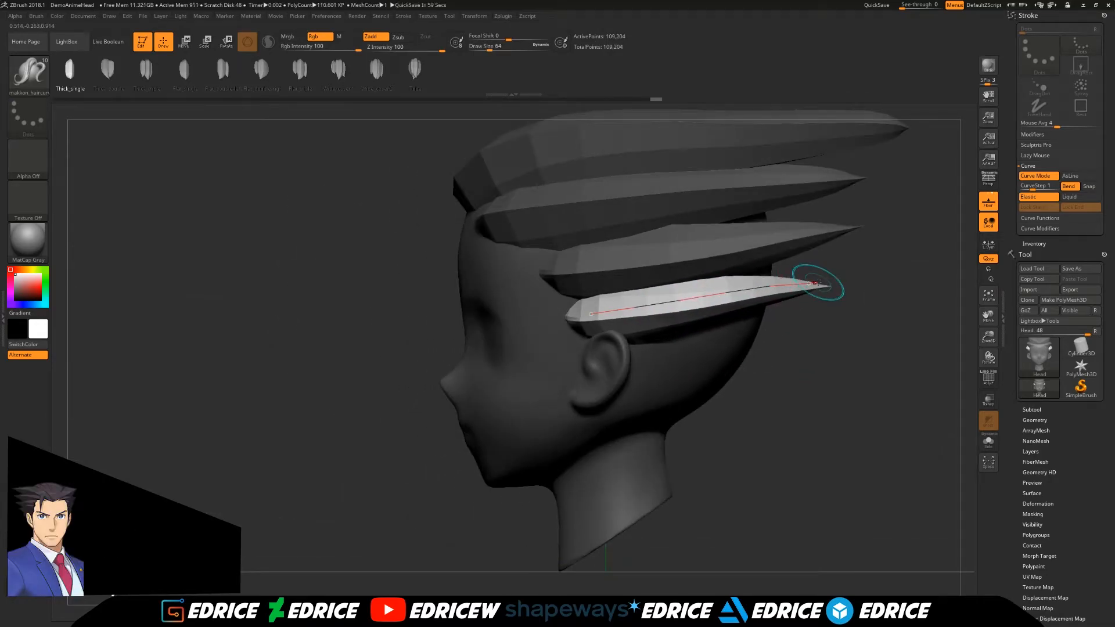
pyautogui.moveTo(854, 273); pyautogui.dragTo(854, 151, button='right')
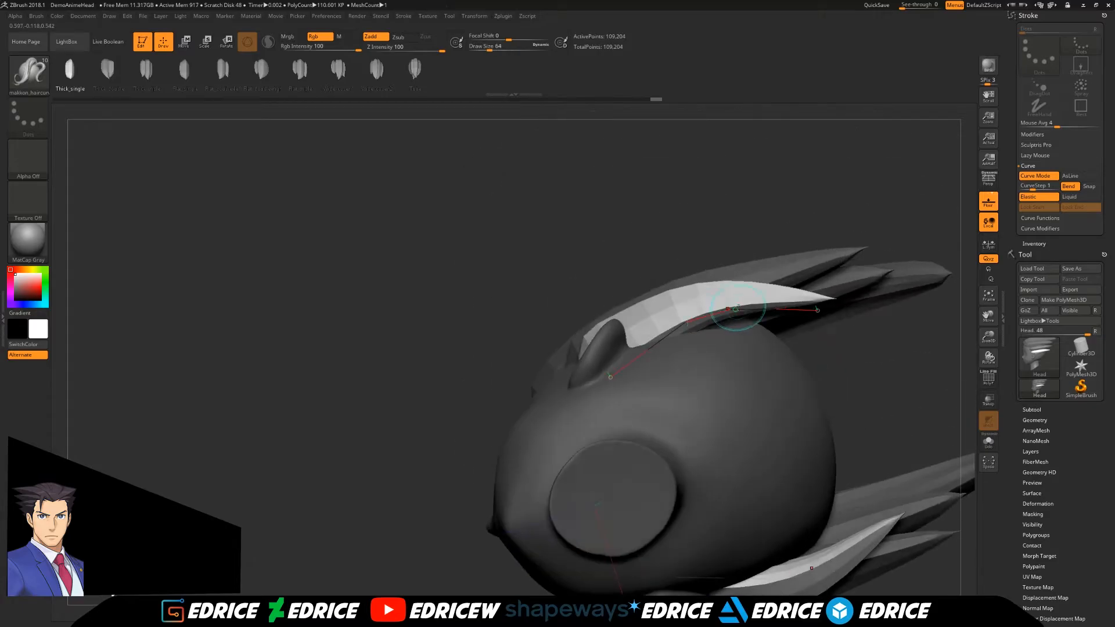
pyautogui.moveTo(794, 556); pyautogui.dragTo(889, 465, button='right')
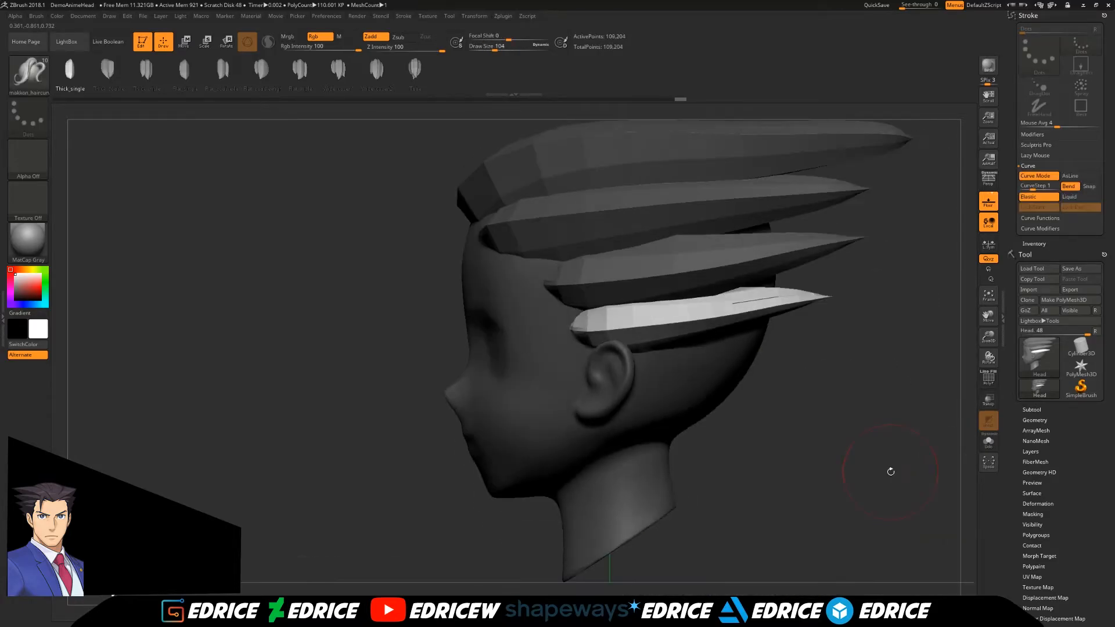
# Set the Draw Size to 80 and draw a fifth, shorter strand backwards from behind the ear.
pyautogui.moveTo(551, 398)
pyautogui.mouseDown(button='right')
pyautogui.moveTo(517, 261)
pyautogui.moveTo(500, 116)
pyautogui.mouseUp(button='right')
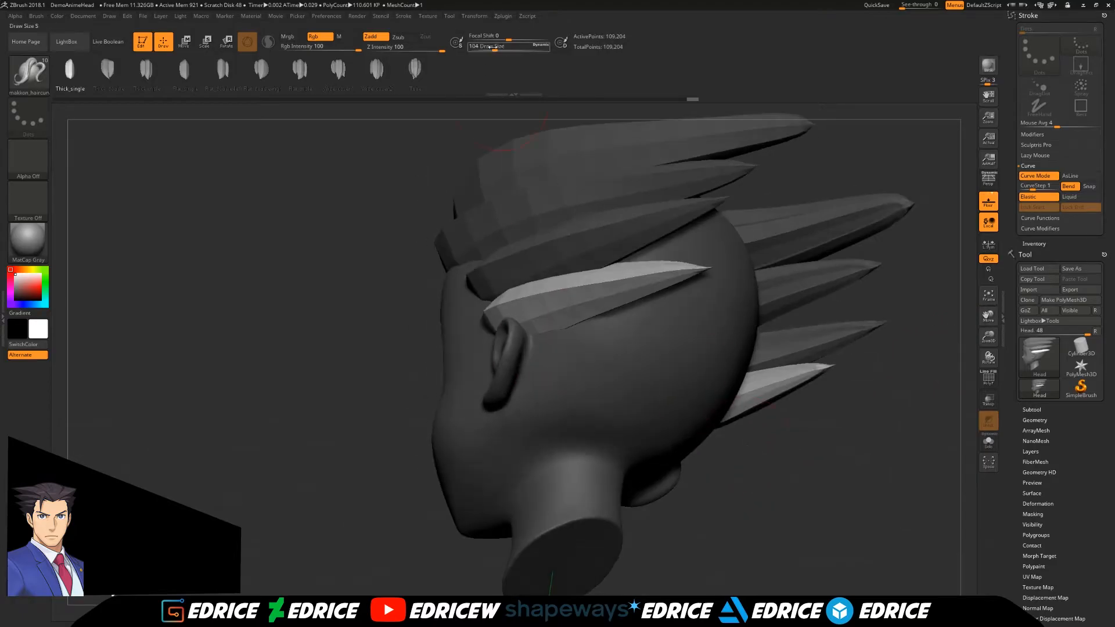
pyautogui.moveTo(844, 498); pyautogui.dragTo(537, 340, button='right')
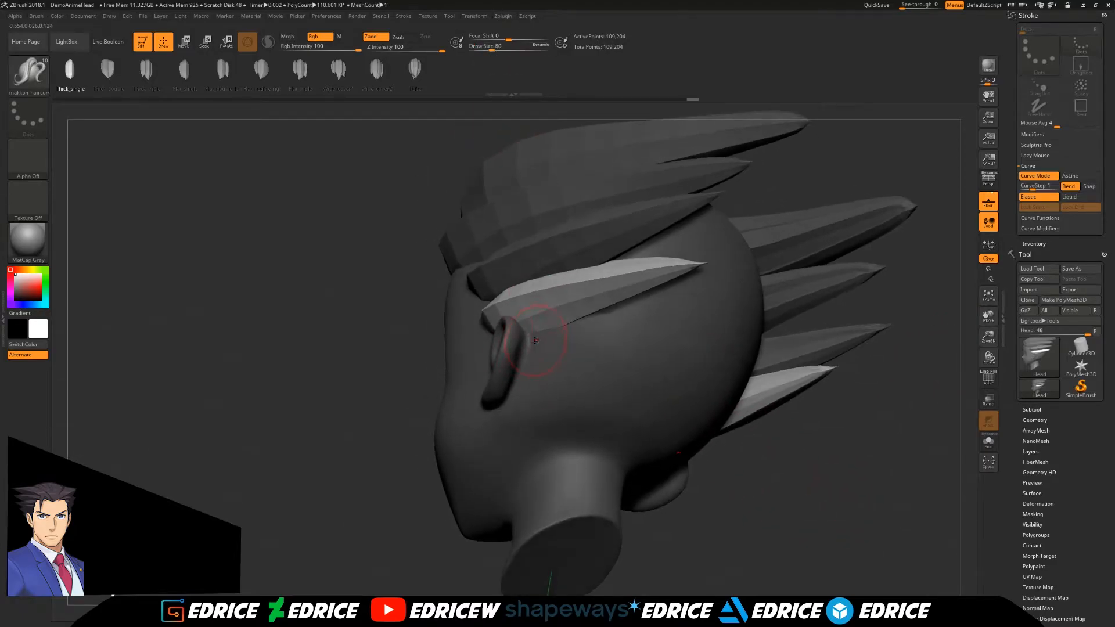
pyautogui.moveTo(533, 344); pyautogui.dragTo(697, 287)
pyautogui.moveTo(697, 287); pyautogui.dragTo(531, 341, button='right')
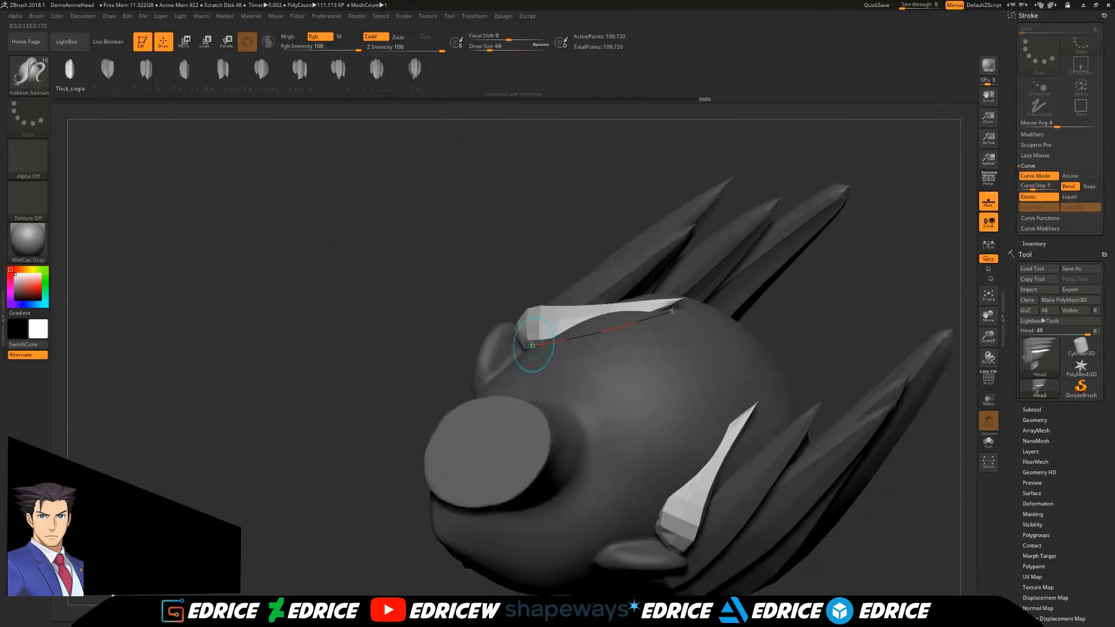
# Pull the rear end of the fifth strand's curve outward so the strand points away from the head.
pyautogui.moveTo(668, 307); pyautogui.dragTo(674, 272)
pyautogui.moveTo(673, 272); pyautogui.dragTo(766, 388, button='right')
pyautogui.moveTo(933, 354); pyautogui.dragTo(906, 336, button='right')
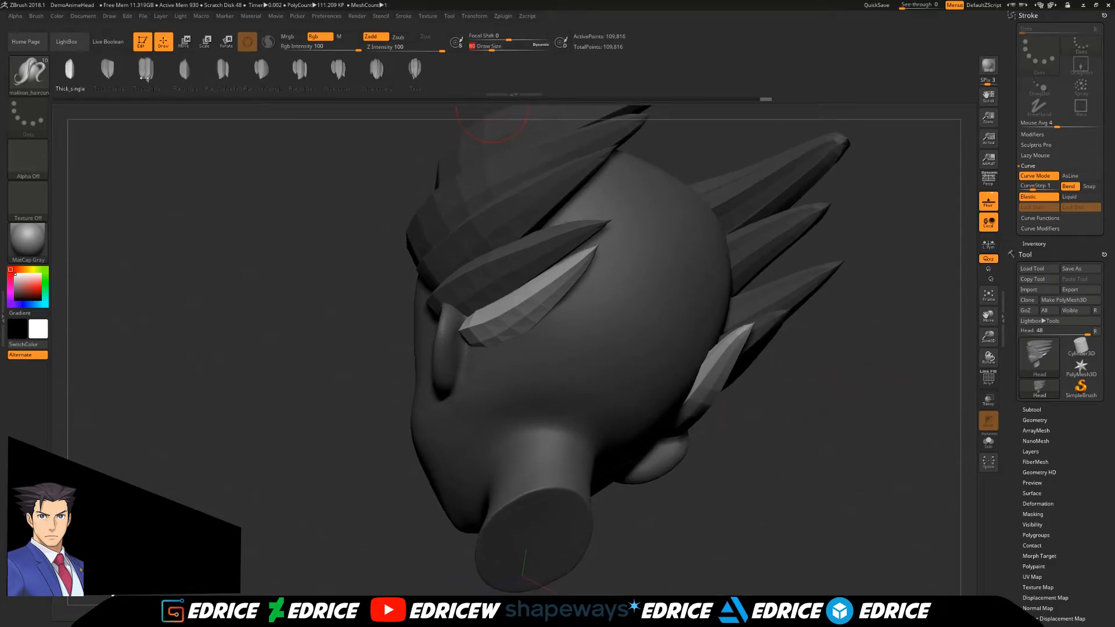
pyautogui.moveTo(535, 348)
pyautogui.mouseDown()
pyautogui.moveTo(749, 510)
pyautogui.moveTo(774, 511)
pyautogui.mouseUp()
pyautogui.hotkey('ctrl', 'z')
pyautogui.click(301, 73)
pyautogui.moveTo(482, 307)
pyautogui.mouseDown()
pyautogui.moveTo(669, 494)
pyautogui.moveTo(761, 511)
pyautogui.moveTo(726, 465)
pyautogui.mouseUp()
pyautogui.hotkey('ctrl', 'z')
pyautogui.click(415, 71)
pyautogui.moveTo(465, 337); pyautogui.dragTo(532, 409)
# Choose the Thick_triple shape, draw a strand from behind the ear down towards the nape and adjust its lower end.
pyautogui.moveTo(749, 511)
pyautogui.mouseDown()
pyautogui.moveTo(684, 527)
pyautogui.moveTo(718, 499)
pyautogui.moveTo(707, 493)
pyautogui.moveTo(567, 523)
pyautogui.moveTo(465, 325)
pyautogui.moveTo(386, 285)
pyautogui.mouseUp()
pyautogui.click(145, 70)
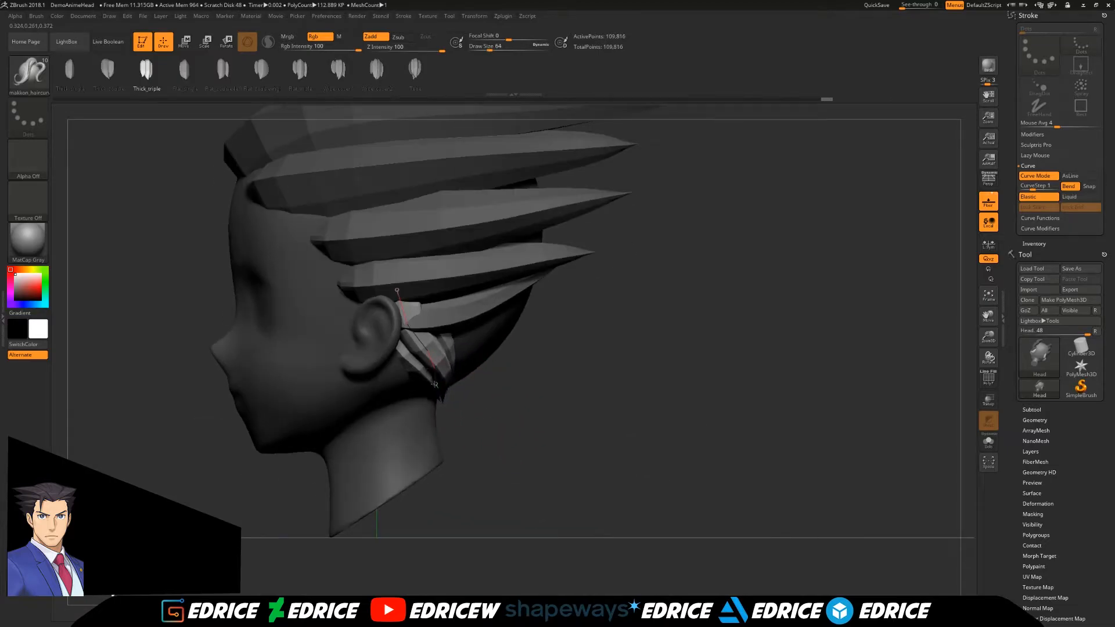
pyautogui.moveTo(434, 384); pyautogui.dragTo(467, 397)
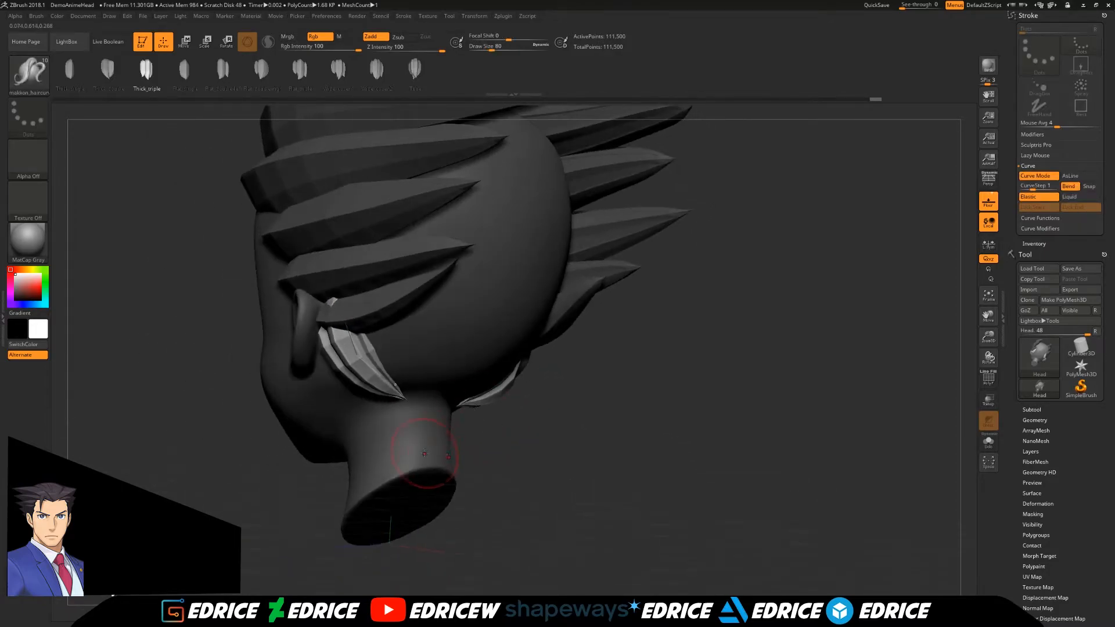
# Draw a Thick_triple strand over the top of the head from the front centre at Draw Size 280, then reduce the size to 158.
pyautogui.moveTo(868, 377); pyautogui.dragTo(795, 383)
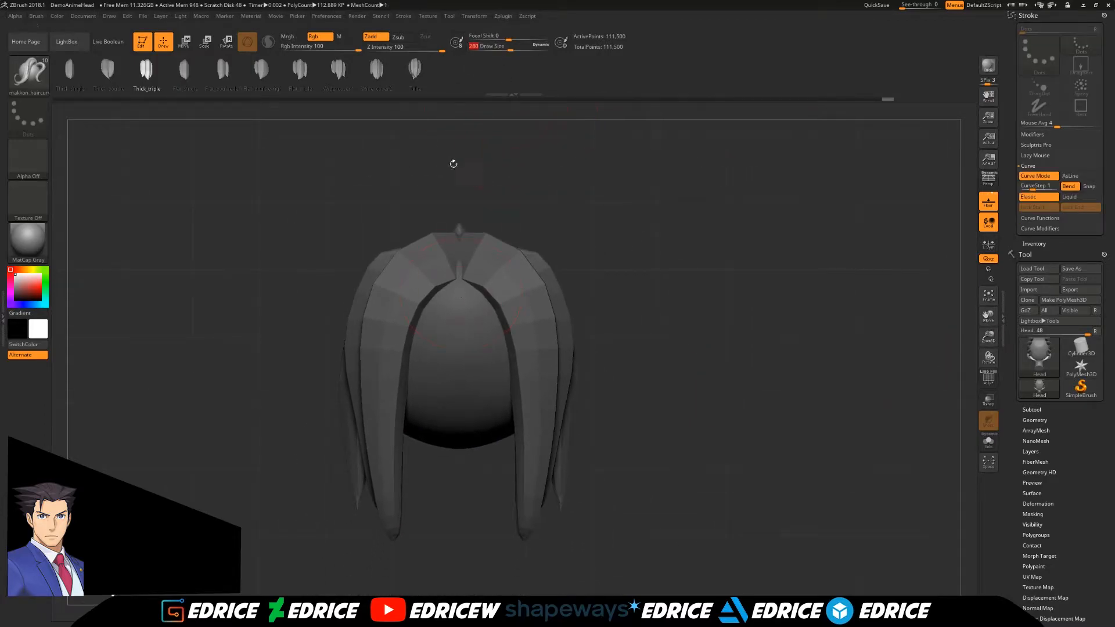
pyautogui.moveTo(458, 283); pyautogui.dragTo(414, 208)
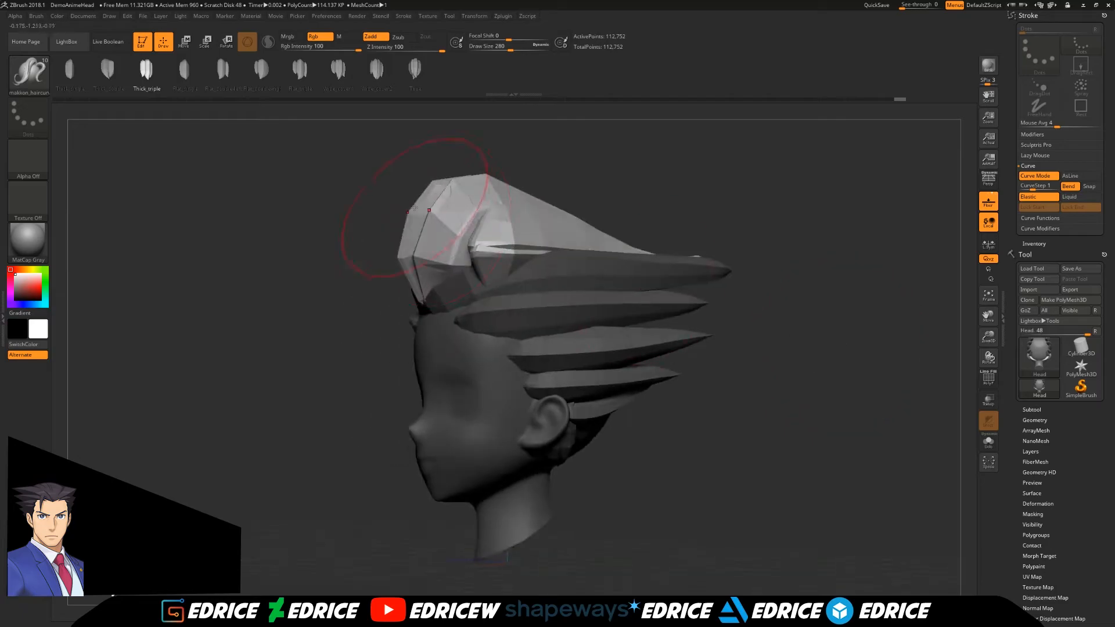
pyautogui.moveTo(458, 272); pyautogui.dragTo(442, 280)
pyautogui.moveTo(489, 46); pyautogui.dragTo(499, 47)
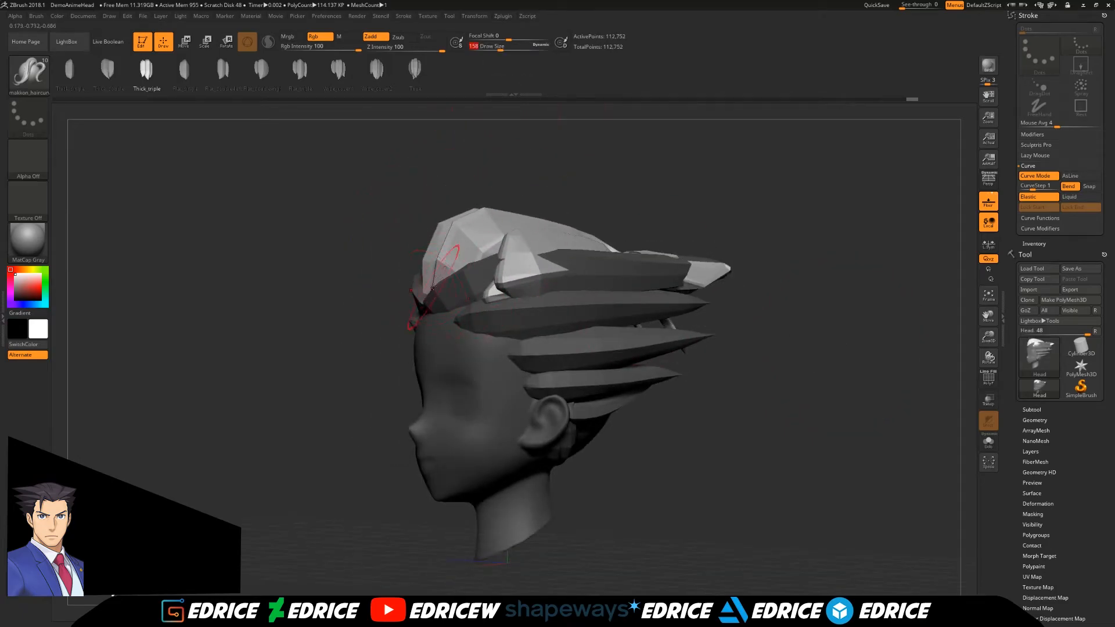
# Reshape the top strand's curve from above and from the side so its mirrored halves lie between the uppermost side strands.
pyautogui.moveTo(523, 258); pyautogui.dragTo(639, 302)
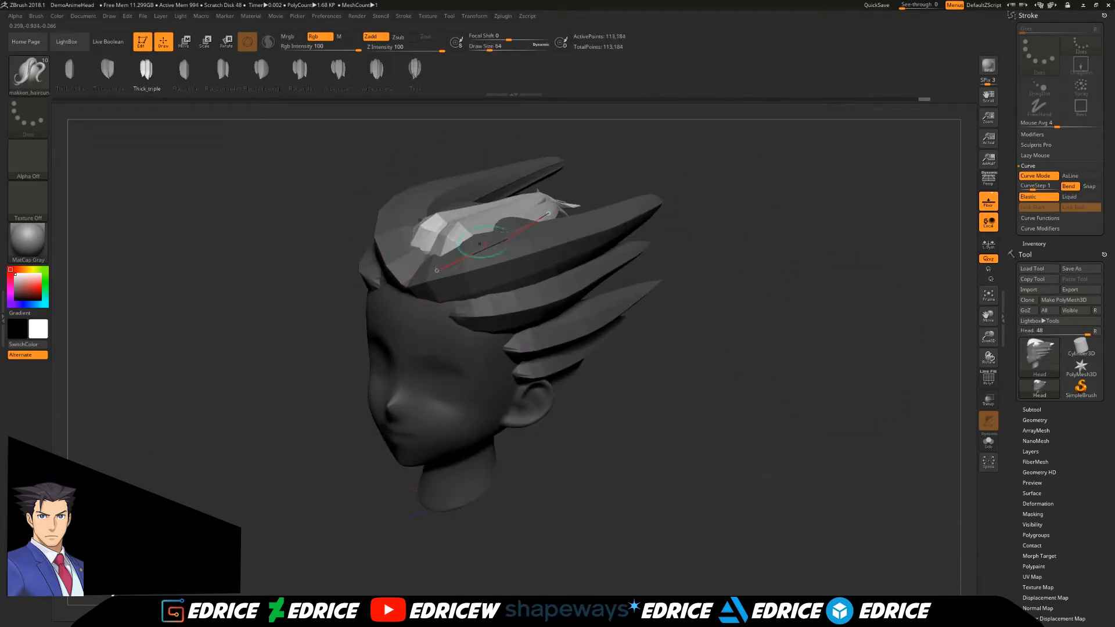
pyautogui.click(988, 295)
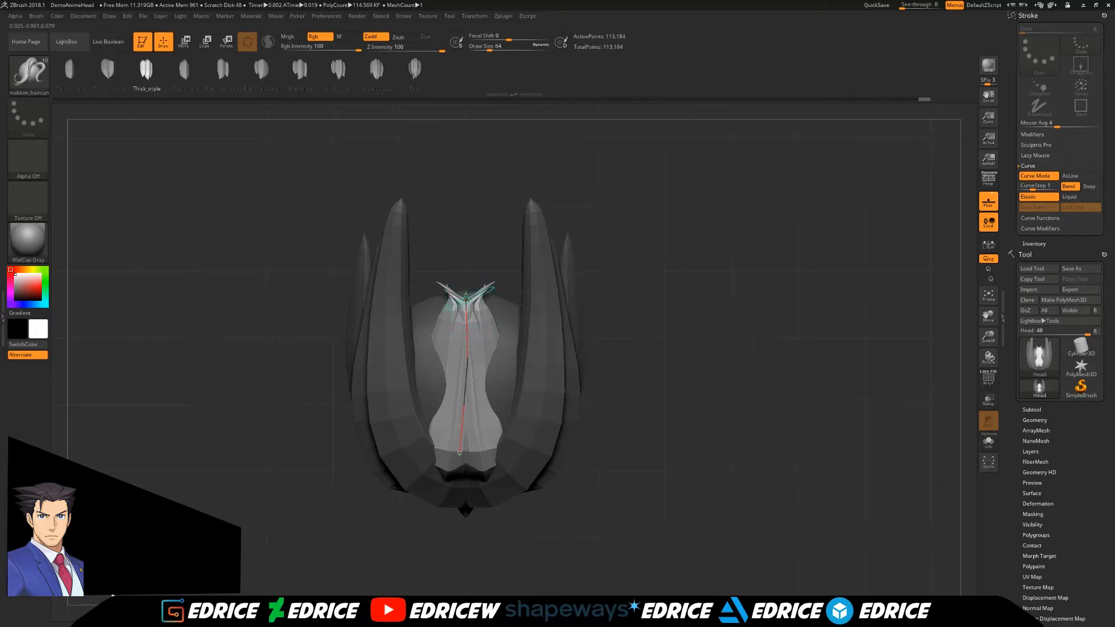
pyautogui.moveTo(468, 290); pyautogui.dragTo(422, 248)
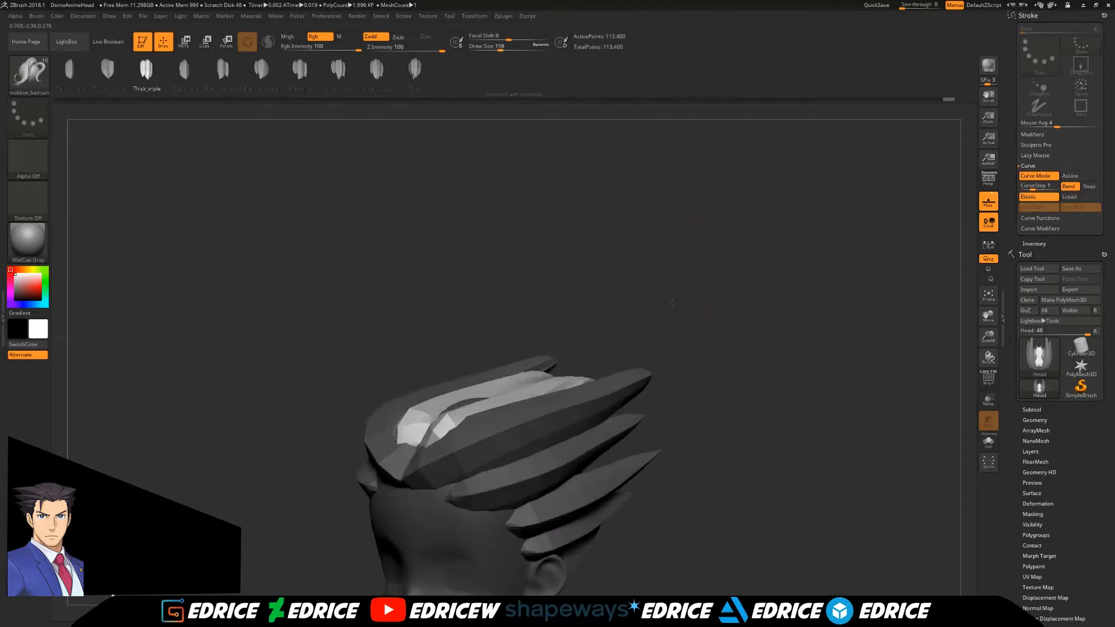
pyautogui.moveTo(477, 413); pyautogui.dragTo(491, 422, button='right')
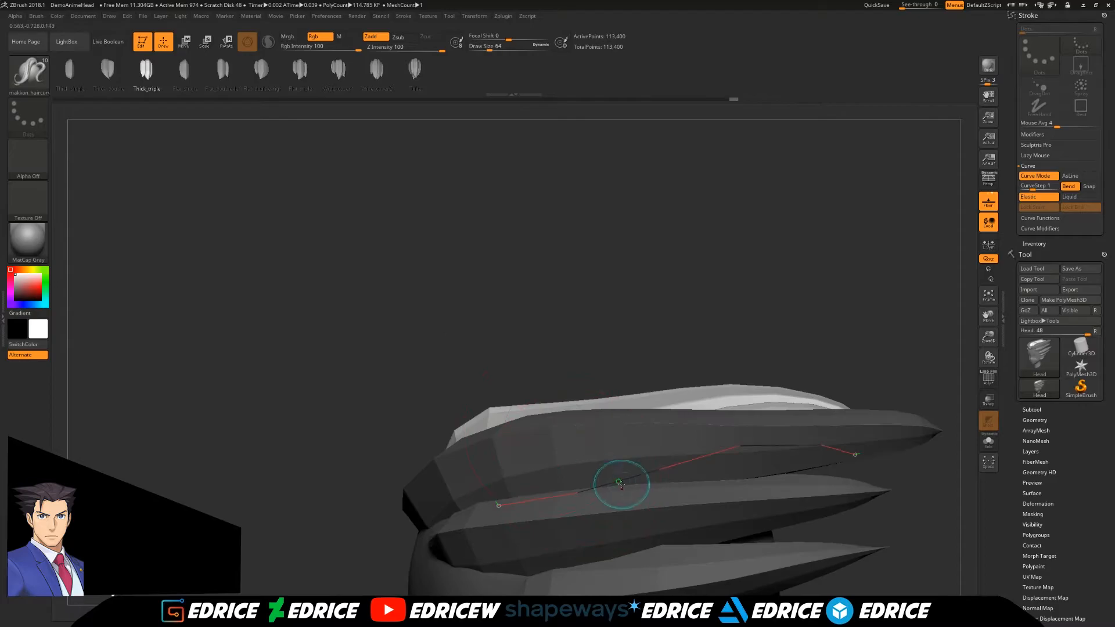
pyautogui.moveTo(617, 490)
pyautogui.mouseDown()
pyautogui.moveTo(818, 456)
pyautogui.moveTo(802, 460)
pyautogui.mouseUp()
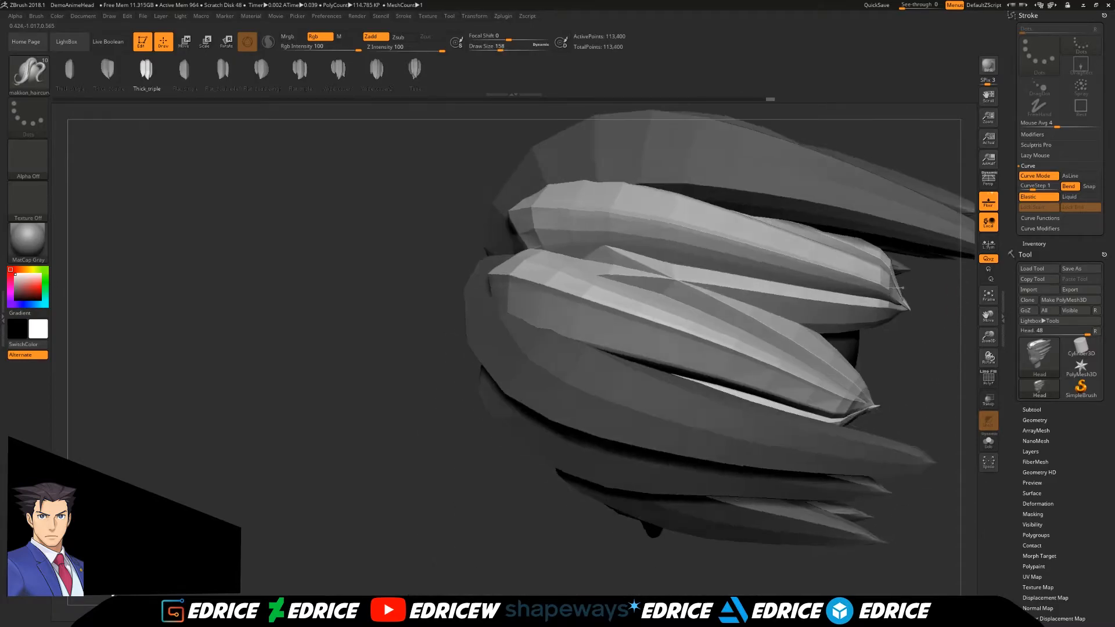
# Fit the top strand to the crown from the front and behind, bending its rear end down over the back of the head.
pyautogui.moveTo(639, 325)
pyautogui.mouseDown(button='right')
pyautogui.moveTo(651, 343)
pyautogui.moveTo(593, 321)
pyautogui.moveTo(660, 472)
pyautogui.moveTo(557, 510)
pyautogui.mouseUp(button='right')
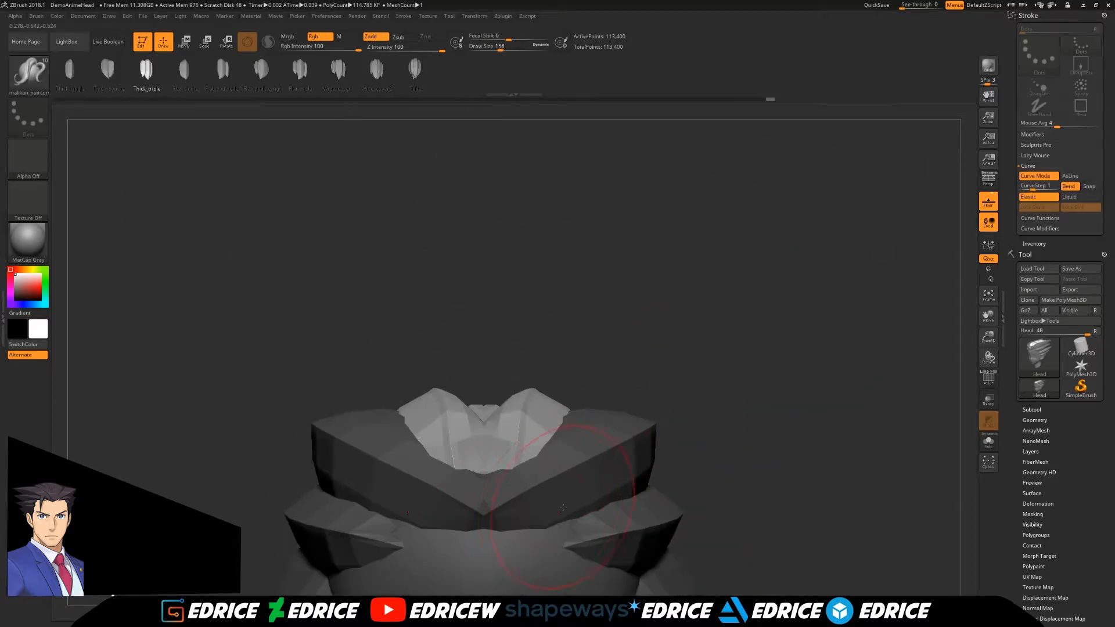
pyautogui.moveTo(483, 507); pyautogui.dragTo(722, 381, button='right')
pyautogui.moveTo(754, 528); pyautogui.dragTo(476, 433, button='right')
pyautogui.moveTo(742, 321); pyautogui.dragTo(609, 417, button='right')
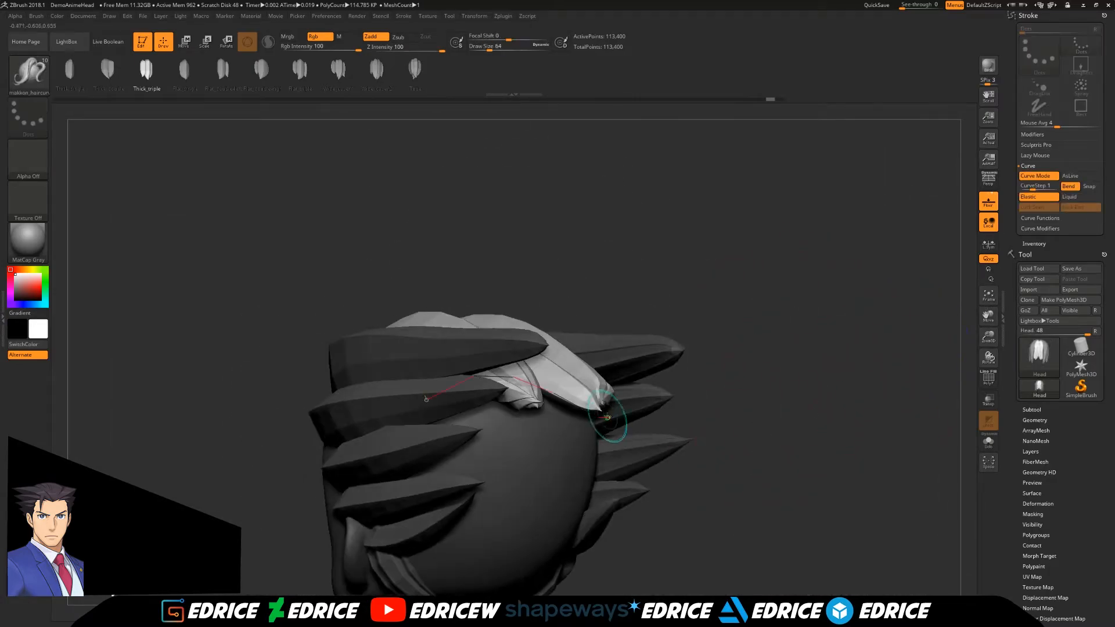
# Draw a Thick_triple strand down the back of the head from beneath the side strands to the nape and adjust its curve.
pyautogui.moveTo(666, 343); pyautogui.dragTo(497, 298, button='right')
pyautogui.moveTo(575, 525); pyautogui.dragTo(581, 517)
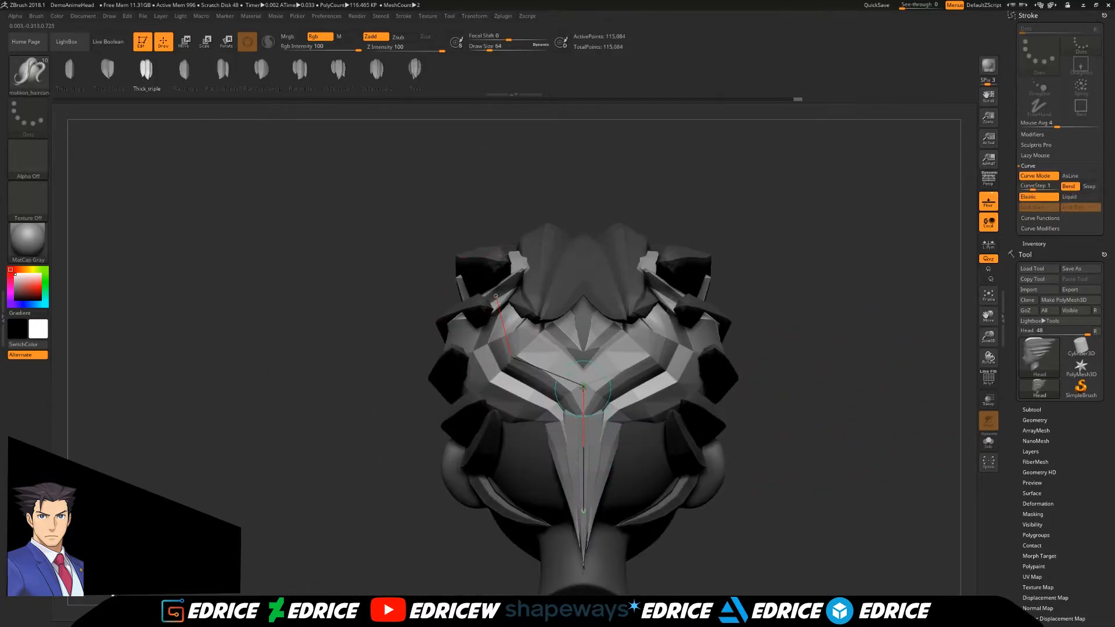
pyautogui.moveTo(790, 394)
pyautogui.mouseDown(button='right')
pyautogui.moveTo(736, 239)
pyautogui.moveTo(456, 289)
pyautogui.mouseUp(button='right')
pyautogui.moveTo(628, 347); pyautogui.dragTo(433, 417, button='right')
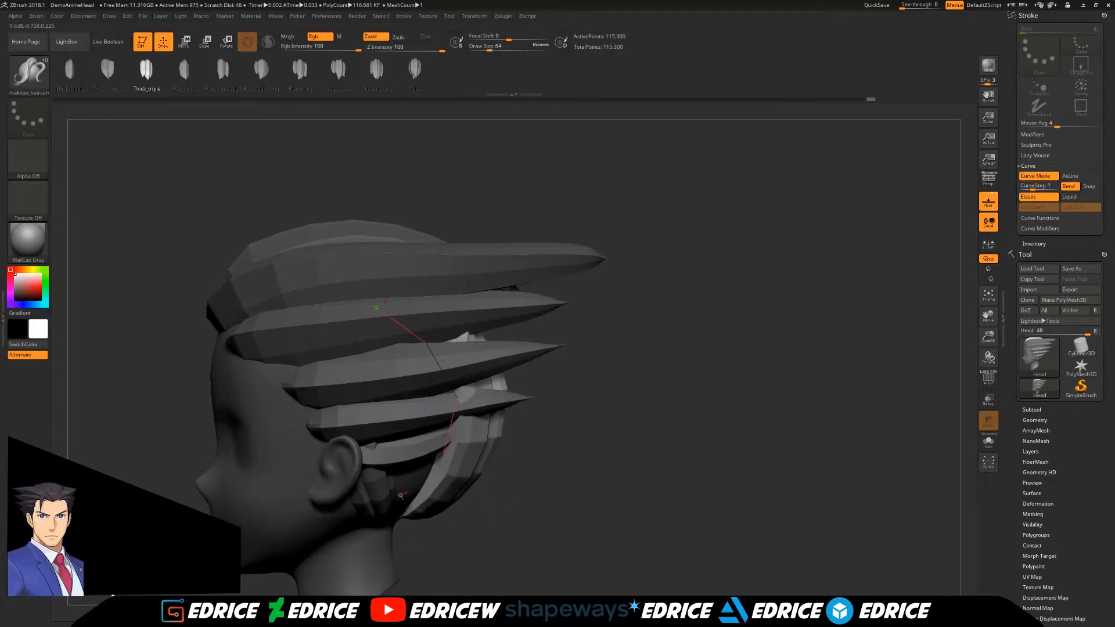
# Adjust the back strand's curve from the side so it follows the rounded rear of the head.
pyautogui.keyDown('shift'); pyautogui.moveTo(755, 355); pyautogui.dragTo(614, 367, button='right'); pyautogui.keyUp('shift')
pyautogui.moveTo(456, 325)
pyautogui.mouseDown()
pyautogui.moveTo(468, 295)
pyautogui.moveTo(469, 313)
pyautogui.mouseUp()
pyautogui.moveTo(468, 314); pyautogui.dragTo(680, 406, button='right')
pyautogui.keyDown('ctrl'); pyautogui.moveTo(686, 448); pyautogui.dragTo(722, 485); pyautogui.keyUp('ctrl')
# Draw another Thick_triple strand down the centre of the back of the head, from the crown to the nape.
pyautogui.moveTo(723, 490)
pyautogui.mouseDown(button='right')
pyautogui.moveTo(639, 465)
pyautogui.moveTo(715, 476)
pyautogui.moveTo(462, 447)
pyautogui.moveTo(521, 310)
pyautogui.mouseUp(button='right')
pyautogui.moveTo(521, 311); pyautogui.dragTo(511, 399)
pyautogui.moveTo(518, 310); pyautogui.dragTo(520, 400)
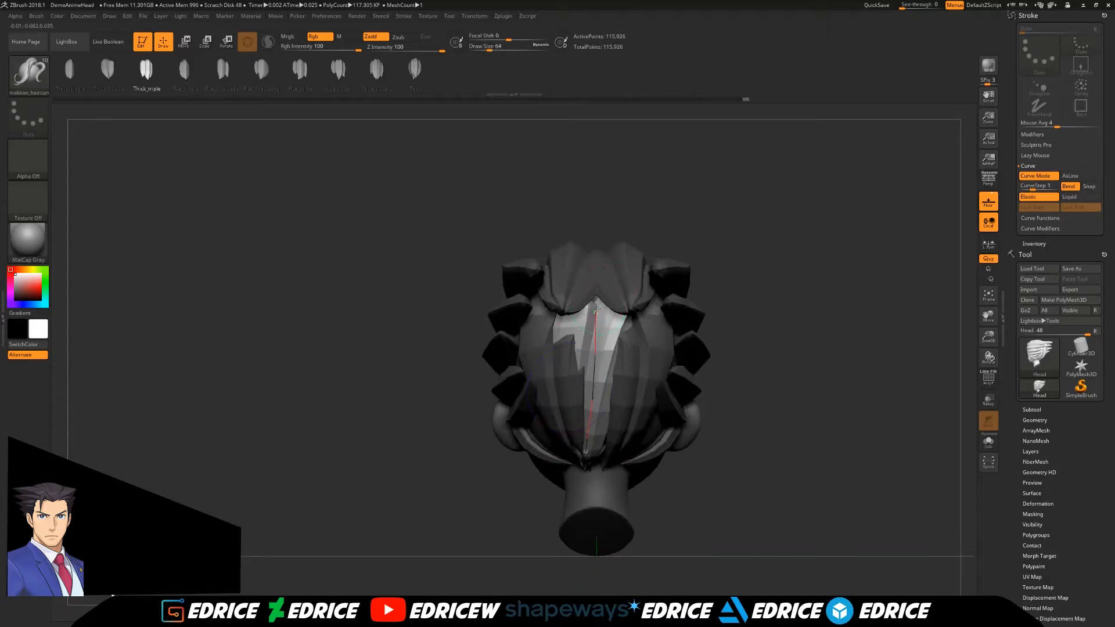
# Set the Draw Size to 97, draw a Thick_triple strand behind the ear down to the nape and fit its curve to the head.
pyautogui.moveTo(755, 383); pyautogui.dragTo(502, 343)
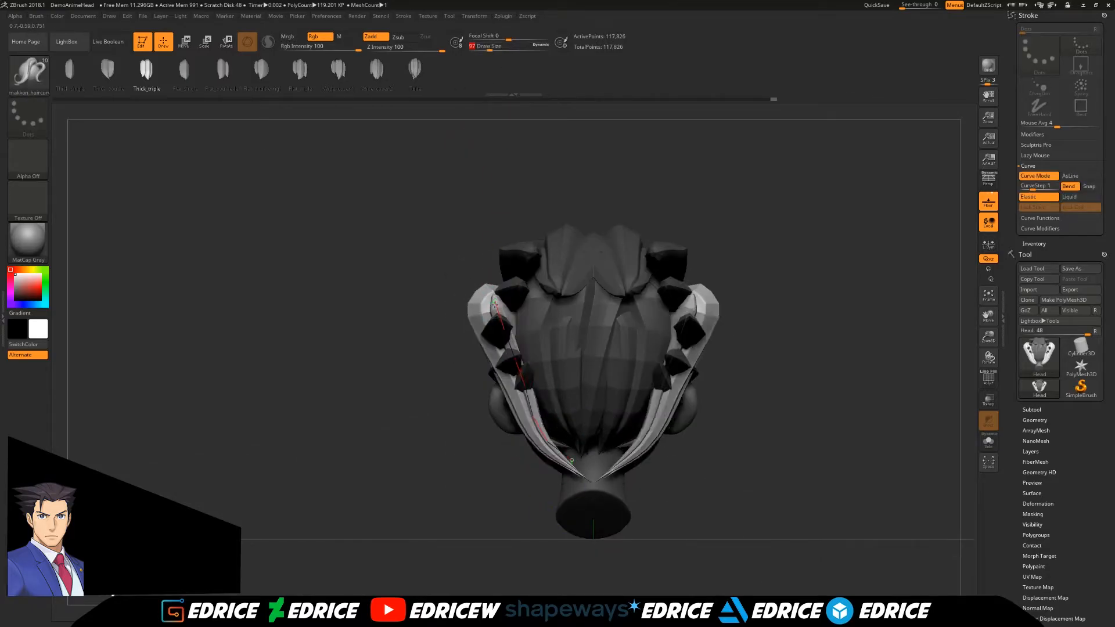
pyautogui.moveTo(526, 326)
pyautogui.mouseDown()
pyautogui.moveTo(531, 447)
pyautogui.moveTo(553, 422)
pyautogui.moveTo(557, 436)
pyautogui.mouseUp()
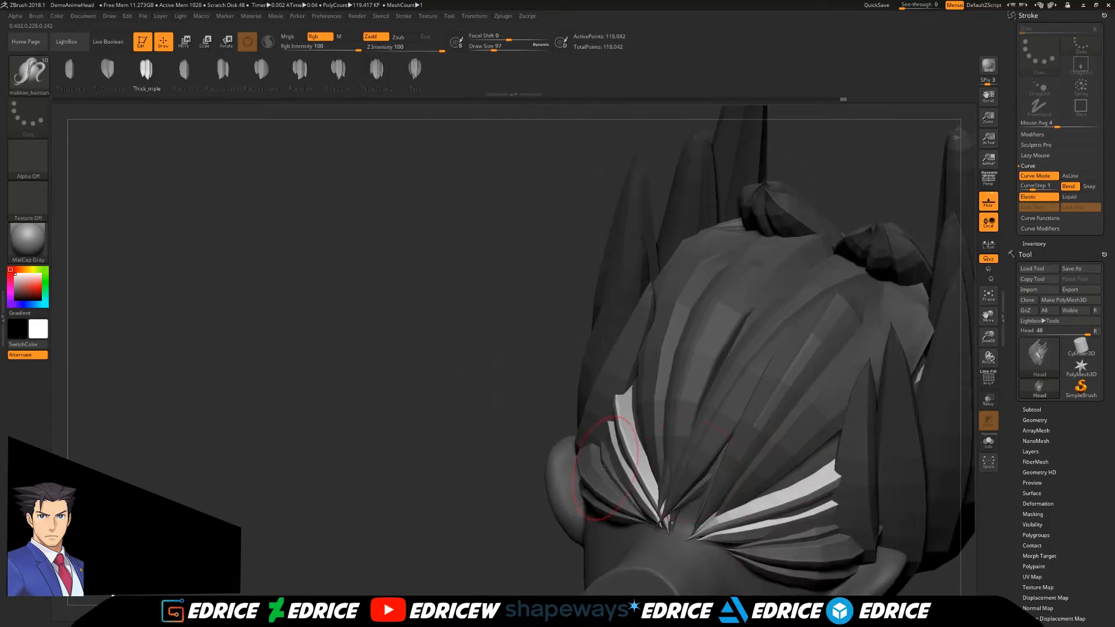
pyautogui.moveTo(662, 372); pyautogui.dragTo(659, 379)
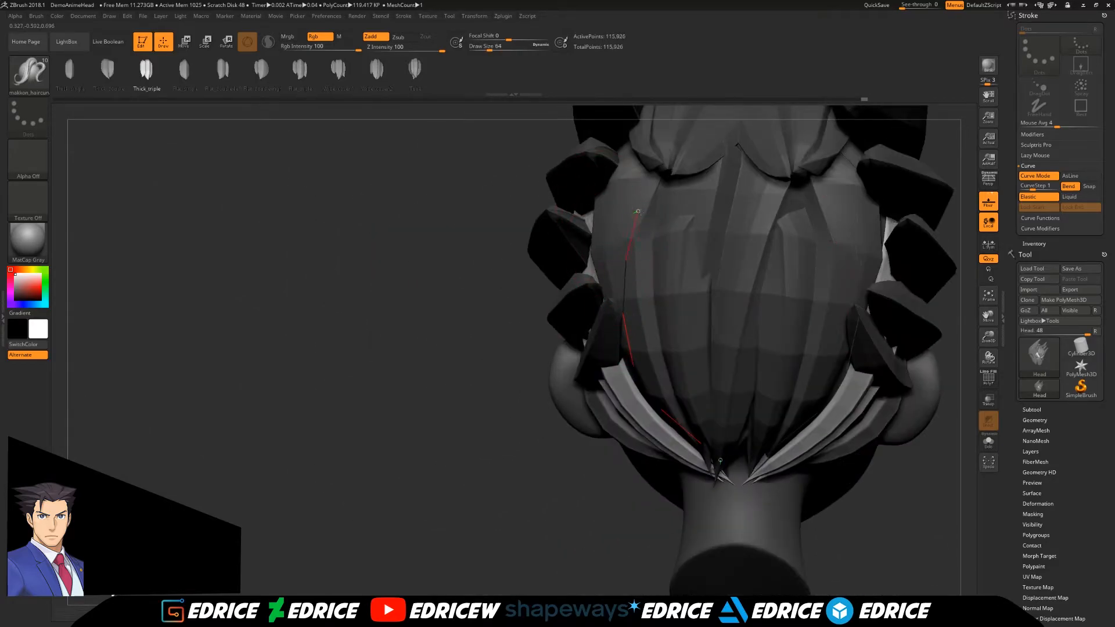
# Add another Thick_triple strand in the gap between the back and side strands and adjust its curve.
pyautogui.moveTo(594, 478)
pyautogui.mouseDown()
pyautogui.moveTo(981, 448)
pyautogui.moveTo(883, 393)
pyautogui.mouseUp()
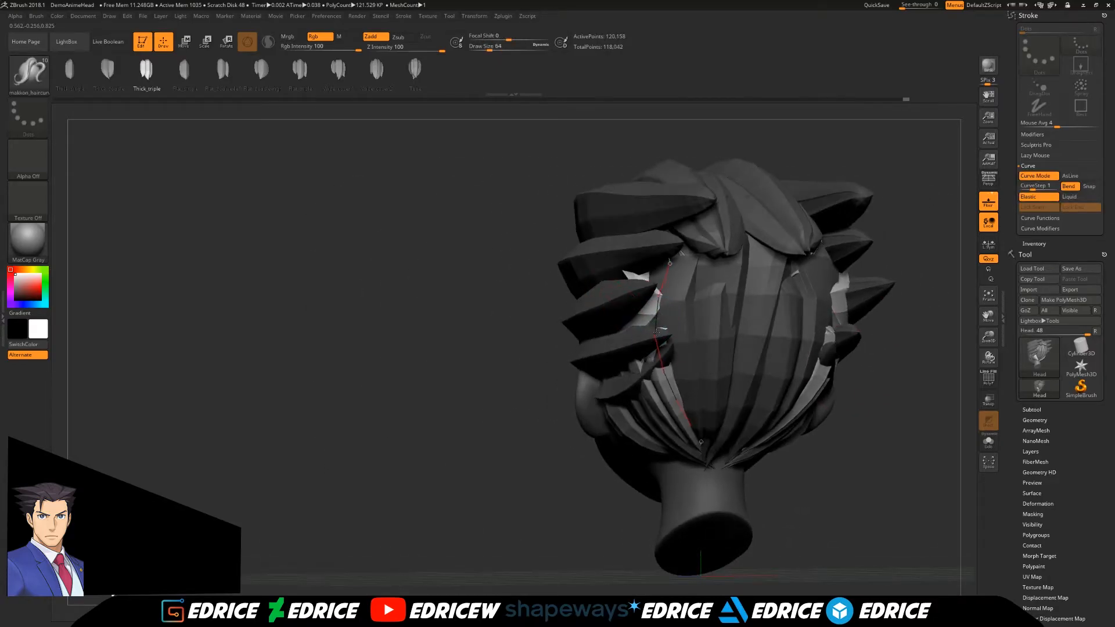
pyautogui.moveTo(657, 332); pyautogui.dragTo(680, 407)
# Draw a Thick_single strand as a forelock from the centre of the front hairline, arching up and over one side of the forehead.
pyautogui.moveTo(587, 470)
pyautogui.mouseDown()
pyautogui.moveTo(733, 457)
pyautogui.moveTo(911, 466)
pyautogui.mouseUp()
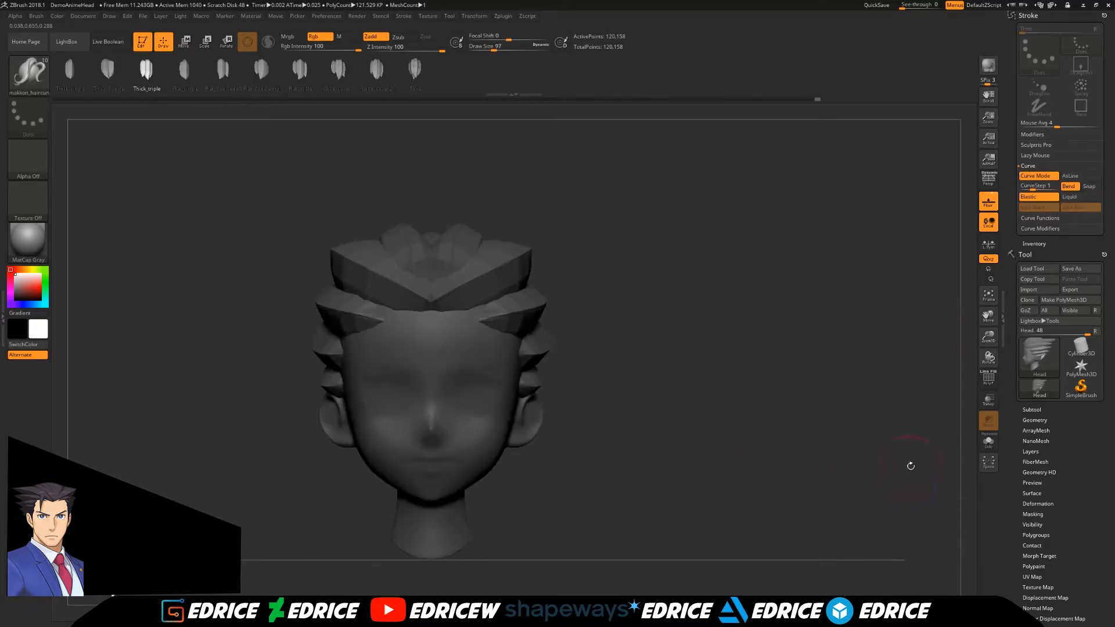
pyautogui.moveTo(989, 337); pyautogui.dragTo(988, 339)
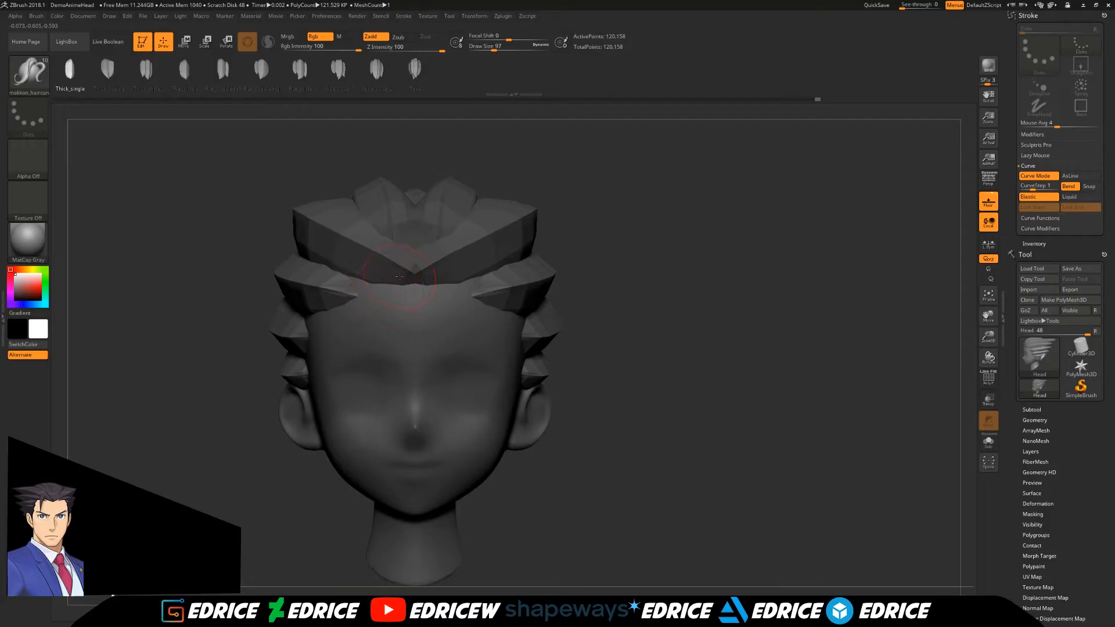
pyautogui.moveTo(399, 277); pyautogui.dragTo(349, 272, button='right')
pyautogui.moveTo(430, 290); pyautogui.dragTo(399, 288, button='right')
pyautogui.moveTo(305, 326); pyautogui.dragTo(306, 326)
pyautogui.moveTo(407, 372)
pyautogui.mouseDown(button='right')
pyautogui.moveTo(378, 385)
pyautogui.moveTo(413, 278)
pyautogui.moveTo(442, 273)
pyautogui.mouseUp(button='right')
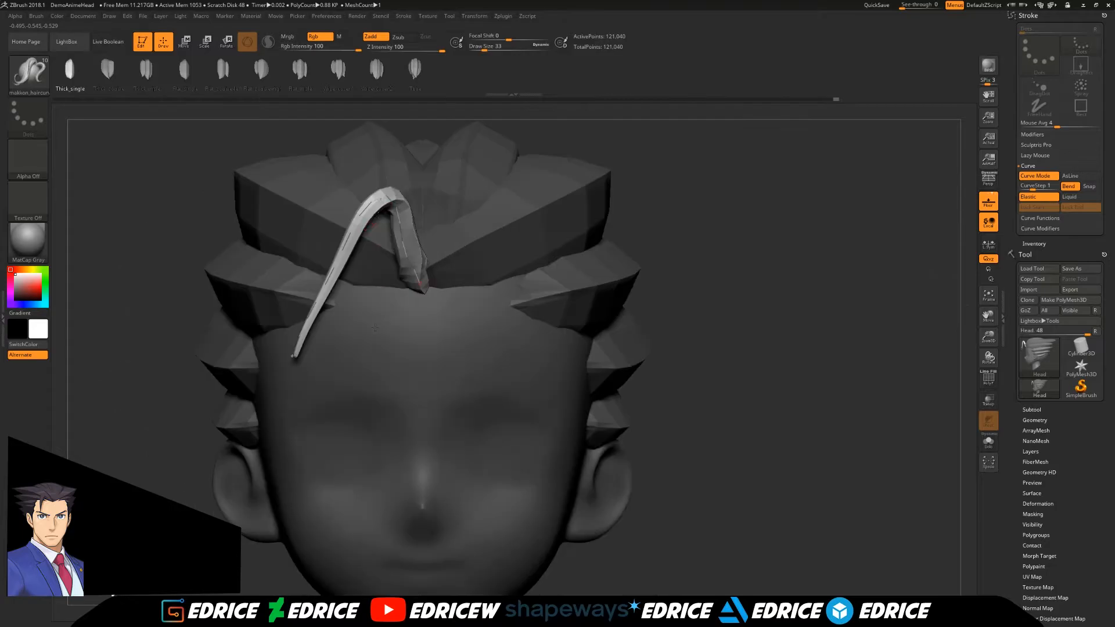
# Turn off Elastic curve behaviour and reshape the forelock's root and tip from the front at Draw Size 64.
pyautogui.click(1039, 187)
pyautogui.moveTo(424, 285)
pyautogui.mouseDown()
pyautogui.moveTo(420, 273)
pyautogui.moveTo(416, 287)
pyautogui.mouseUp()
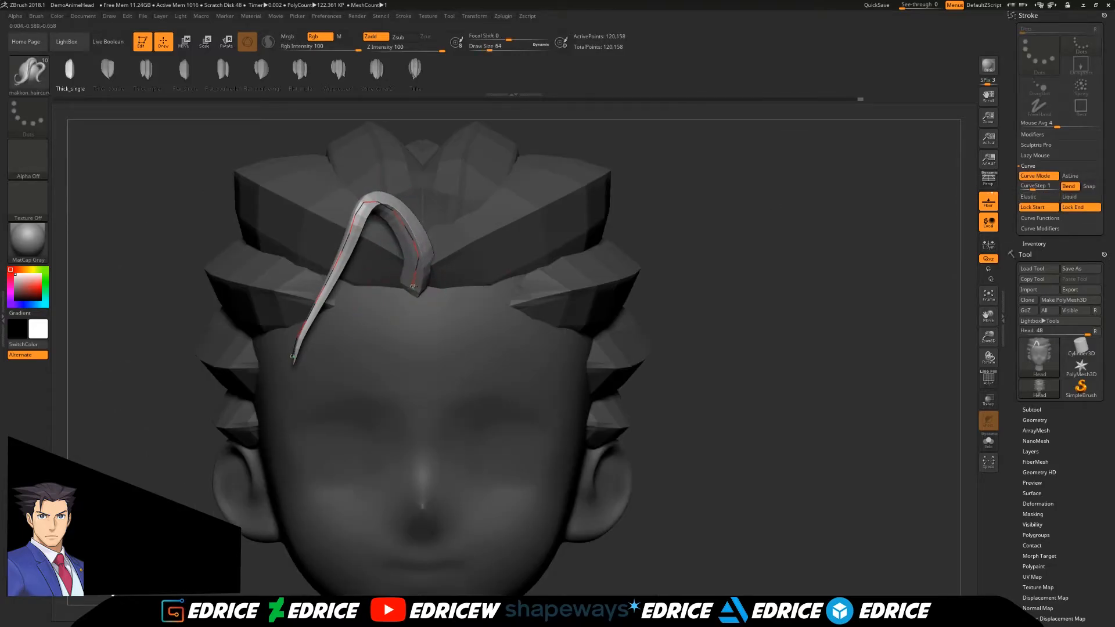
pyautogui.moveTo(308, 359); pyautogui.dragTo(334, 356)
pyautogui.moveTo(424, 274); pyautogui.dragTo(433, 283)
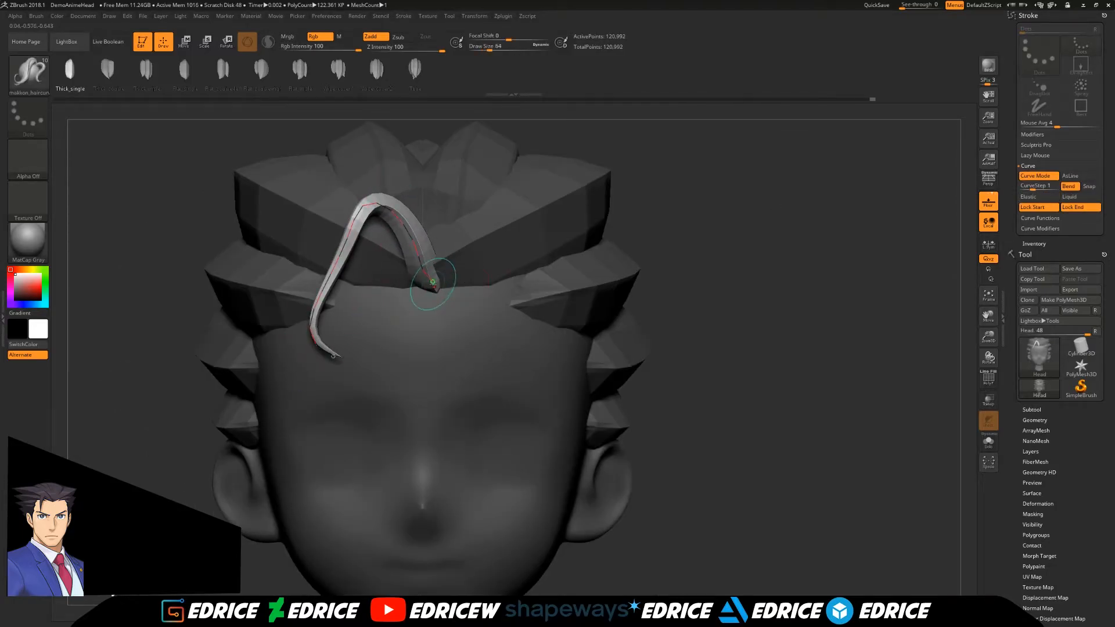
pyautogui.press('[')
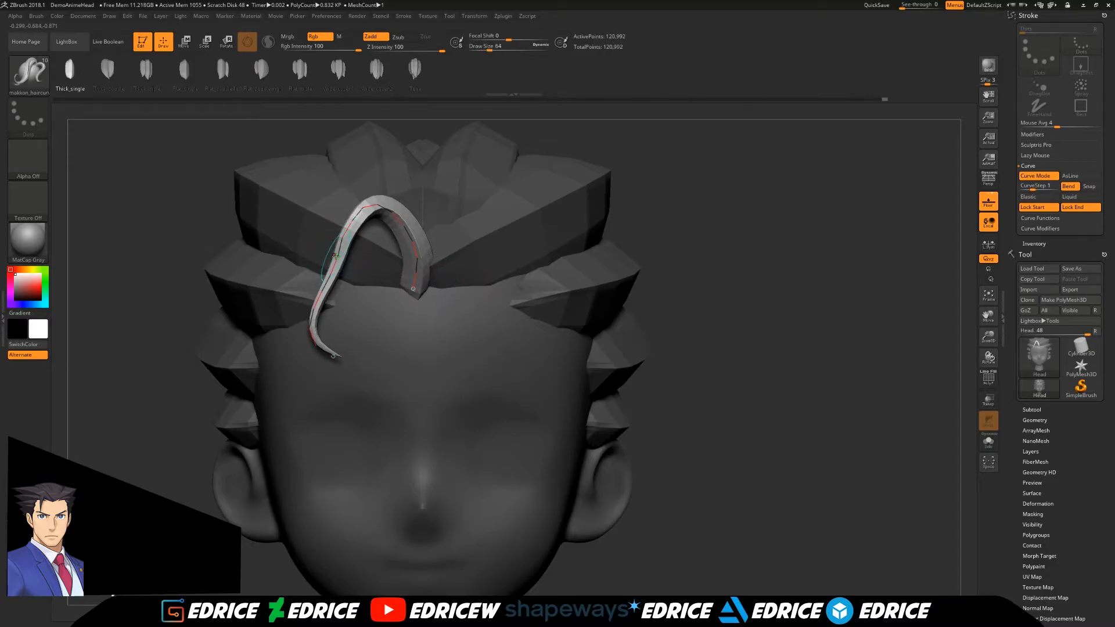
# Refine the forelock's curve from the side, finishing with Liquid mode, so its tip hangs down in front of the forehead.
pyautogui.moveTo(308, 308); pyautogui.dragTo(314, 359, button='right')
pyautogui.moveTo(356, 350); pyautogui.dragTo(365, 346)
pyautogui.press('[')
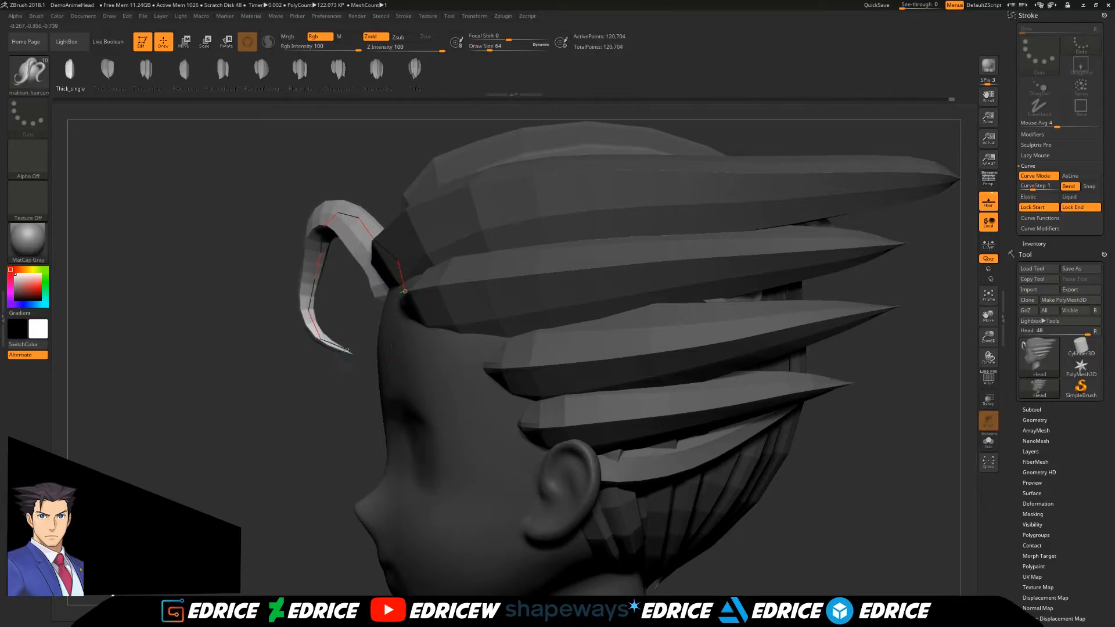
pyautogui.moveTo(326, 280); pyautogui.dragTo(323, 277)
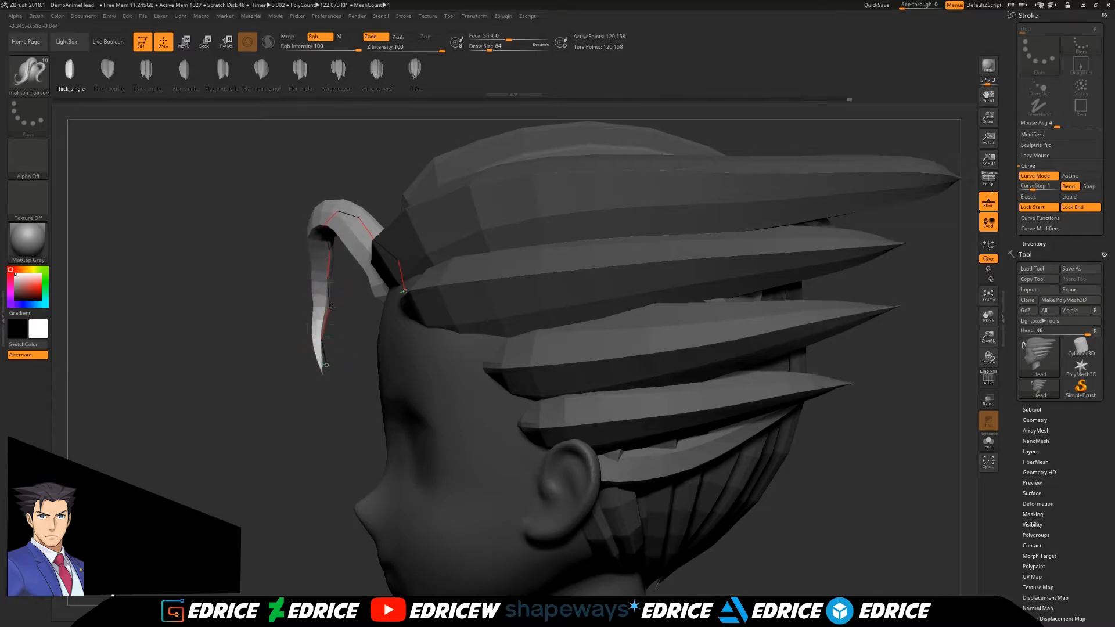
pyautogui.moveTo(440, 109)
pyautogui.mouseDown()
pyautogui.moveTo(276, 378)
pyautogui.moveTo(316, 339)
pyautogui.moveTo(331, 342)
pyautogui.mouseUp()
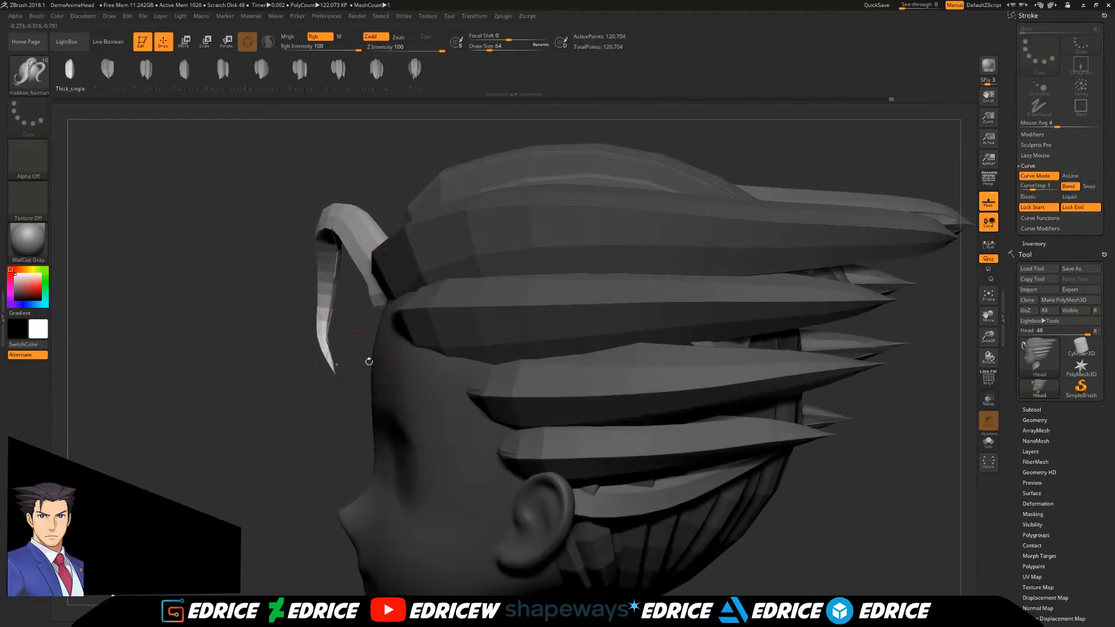
pyautogui.click(1074, 198)
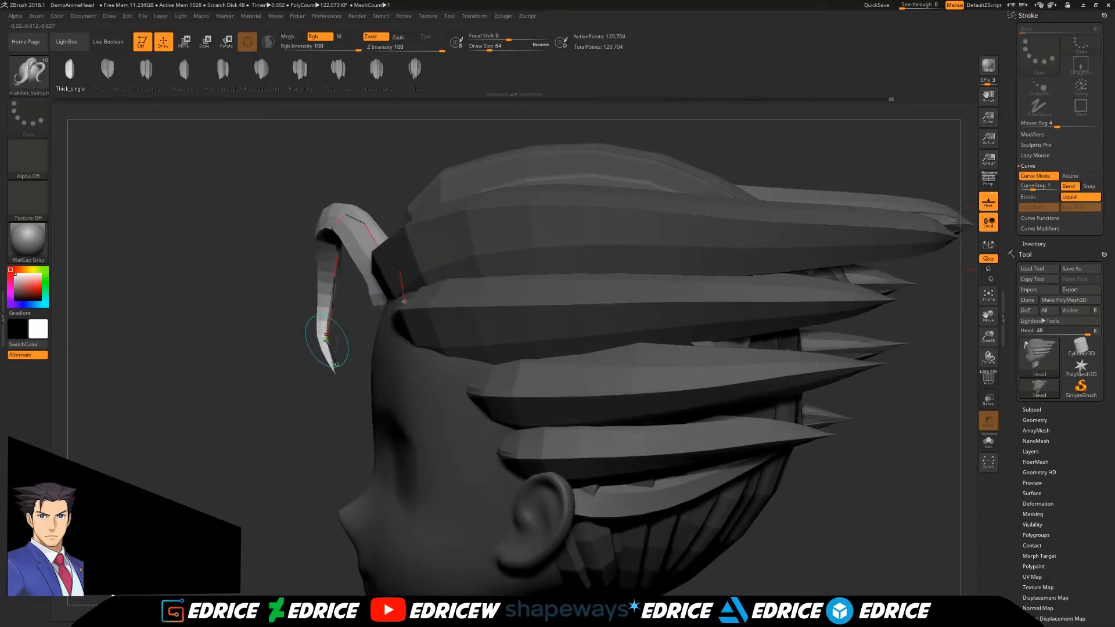
pyautogui.moveTo(340, 336); pyautogui.dragTo(337, 310)
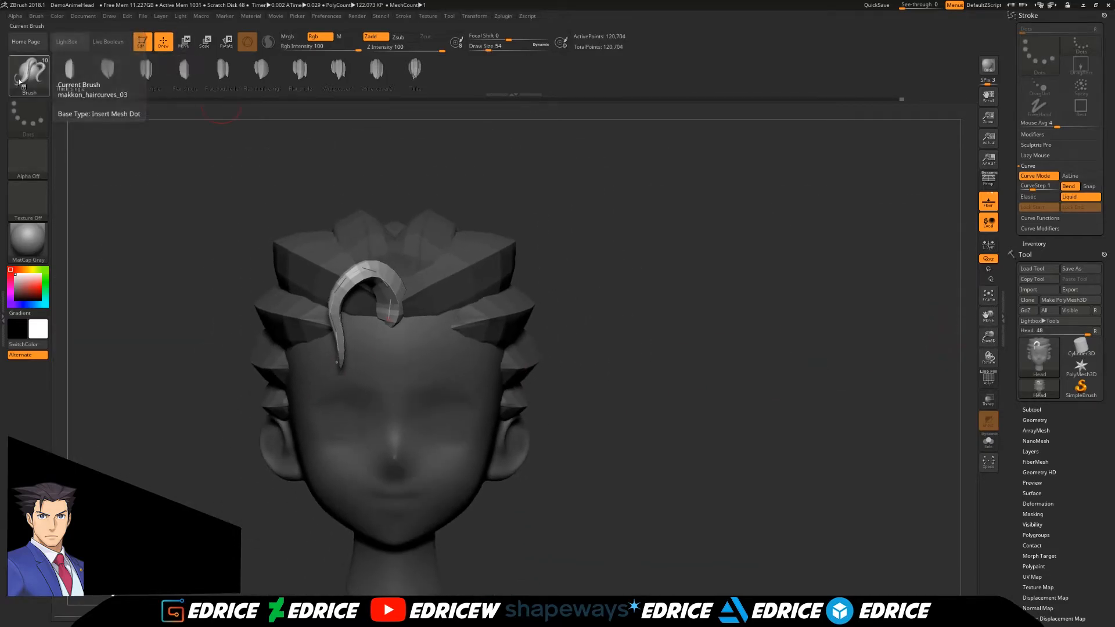
# Switch from the hair curve brush to a polish brush.
pyautogui.click(19, 82)
pyautogui.click(334, 154)
pyautogui.moveTo(333, 155); pyautogui.dragTo(448, 393)
pyautogui.moveTo(626, 361); pyautogui.dragTo(804, 460)
pyautogui.click(19, 81)
pyautogui.click(130, 79)
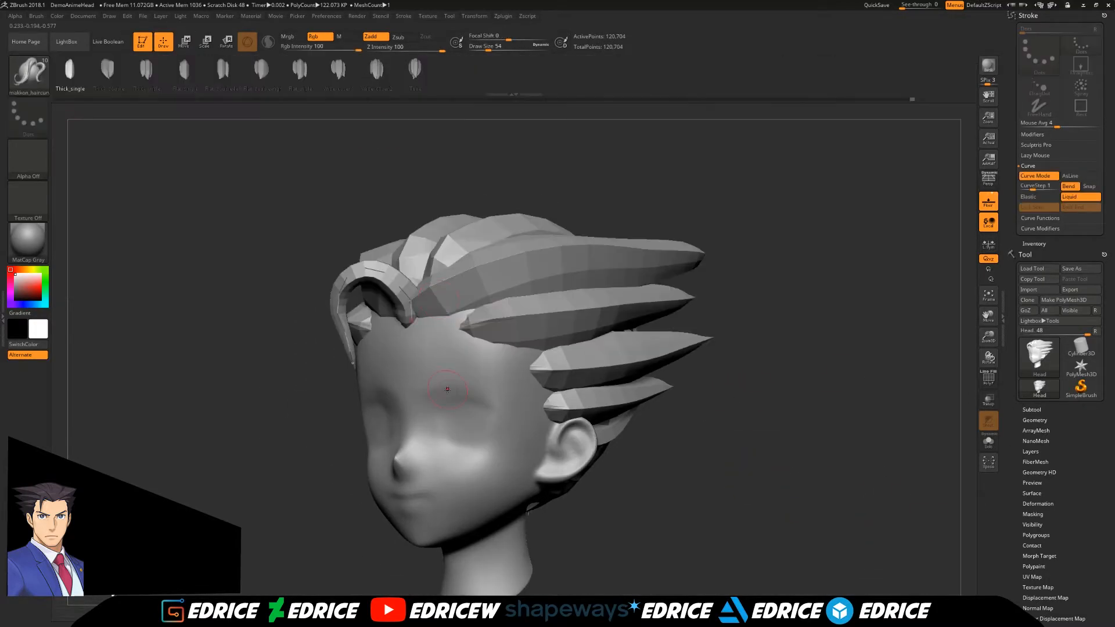
pyautogui.click(19, 82)
pyautogui.click(334, 155)
pyautogui.moveTo(334, 155); pyautogui.dragTo(459, 360)
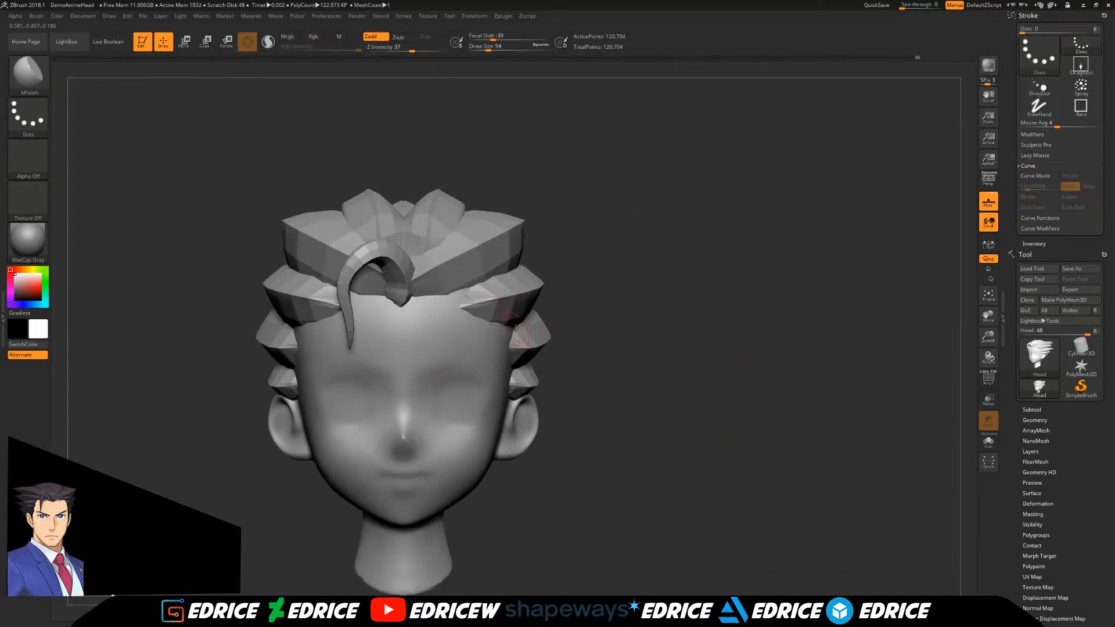
# Display the polygroup wireframe and hide the head so that only the hair strands are visible.
pyautogui.scroll(-1, 1052, 447)
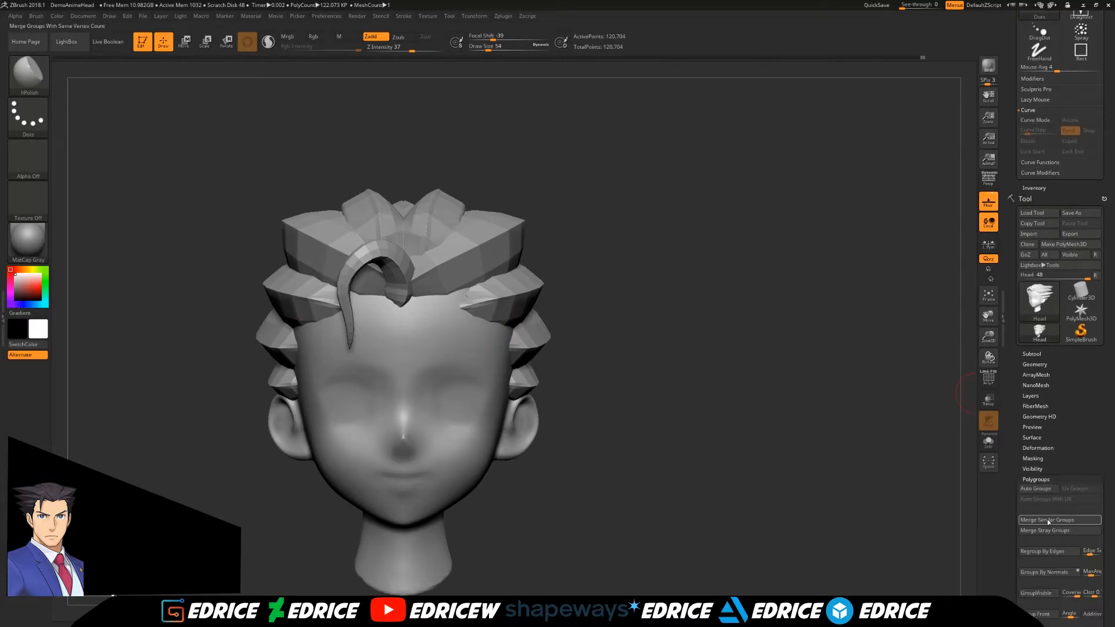
pyautogui.click(989, 378)
pyautogui.moveTo(843, 406); pyautogui.dragTo(639, 407)
pyautogui.keyDown('ctrl'); pyautogui.keyDown('shift'); pyautogui.click(535, 398); pyautogui.keyUp('shift'); pyautogui.keyUp('ctrl')
pyautogui.keyDown('ctrl'); pyautogui.keyDown('shift'); pyautogui.moveTo(825, 427); pyautogui.dragTo(849, 421); pyautogui.keyUp('shift'); pyautogui.keyUp('ctrl')
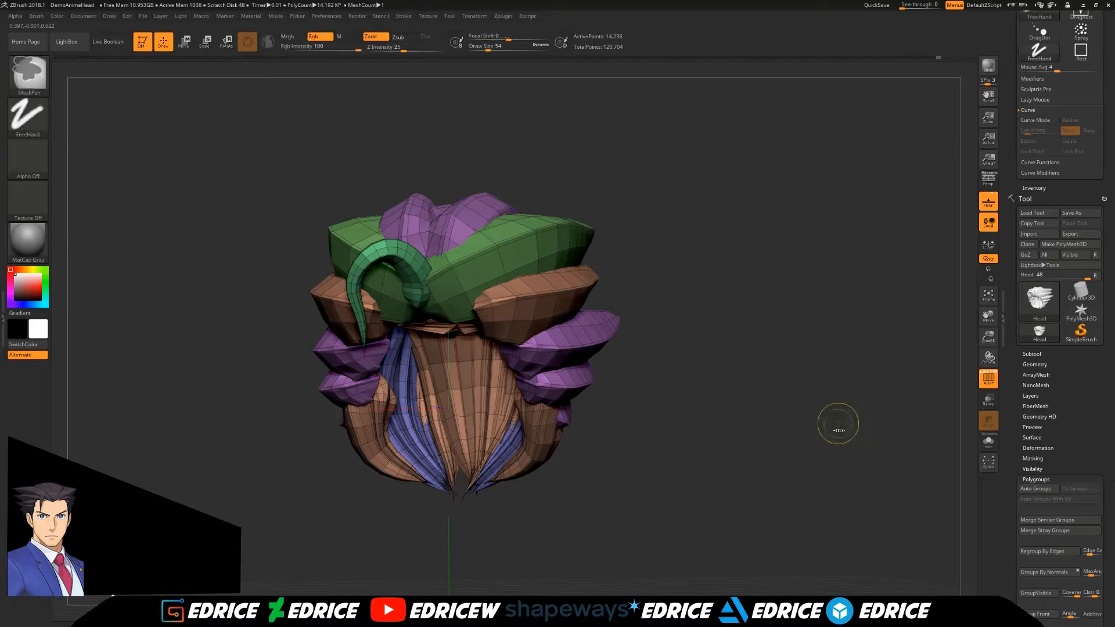
# Unhide the whole model and subdivide the combined head and hair mesh to level 3.
pyautogui.click(1035, 410)
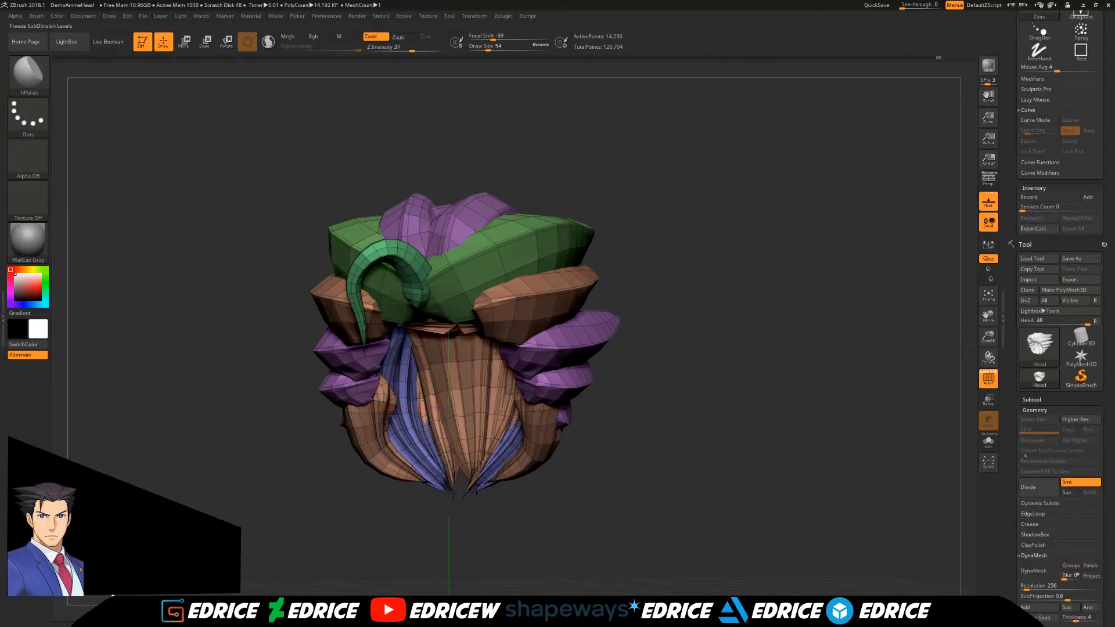
pyautogui.keyDown('ctrl'); pyautogui.keyDown('shift'); pyautogui.click(961, 441); pyautogui.keyUp('shift'); pyautogui.keyUp('ctrl')
pyautogui.click(1028, 472)
pyautogui.keyDown('shift'); pyautogui.moveTo(876, 436); pyautogui.dragTo(1046, 76); pyautogui.keyUp('shift')
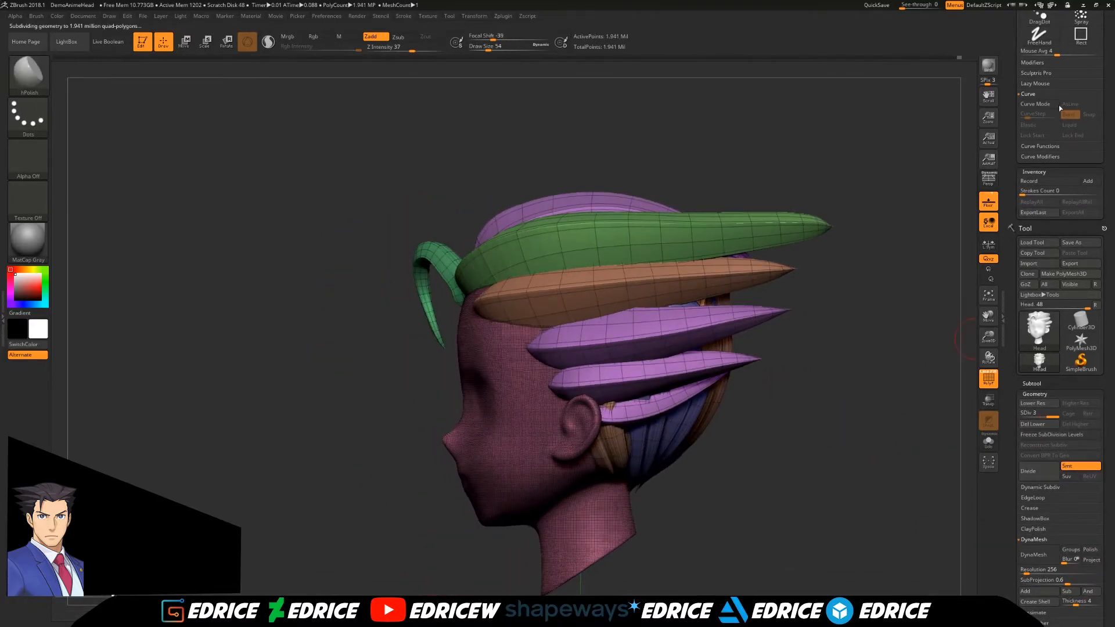
# Duplicate the subtool, isolate the bald head in the original Head subtool and delete its hidden hair geometry.
pyautogui.click(1032, 383)
pyautogui.click(1032, 599)
pyautogui.moveTo(1058, 514); pyautogui.dragTo(1058, 388)
pyautogui.keyDown('ctrl'); pyautogui.keyDown('shift'); pyautogui.click(575, 470); pyautogui.keyUp('shift'); pyautogui.keyUp('ctrl')
pyautogui.click(1035, 612)
pyautogui.click(1040, 508)
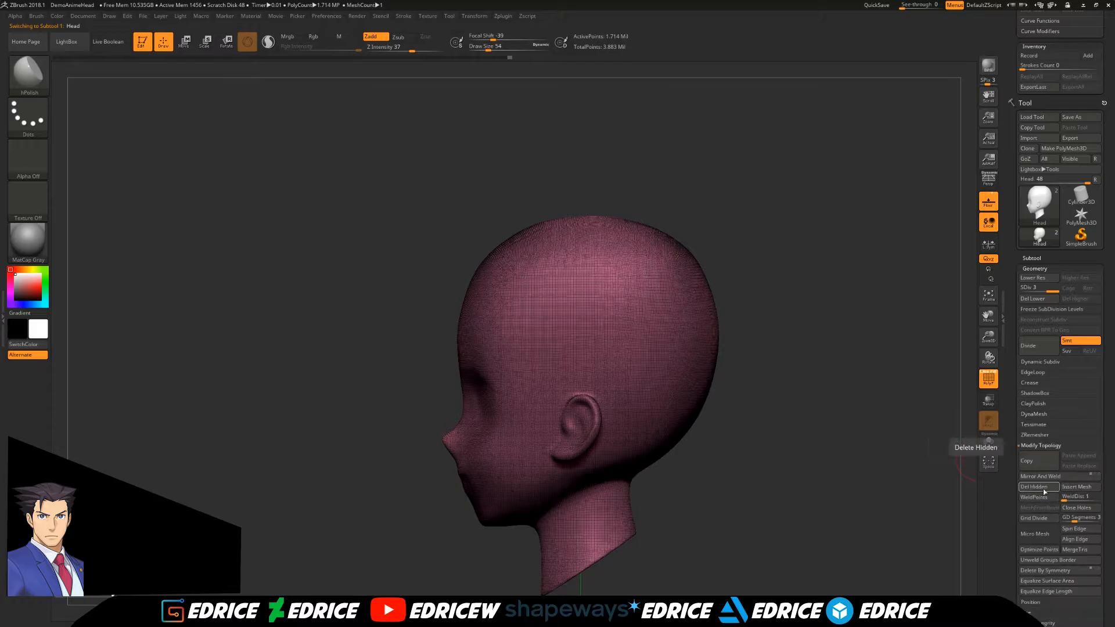
pyautogui.click(1040, 487)
# In the Head1 subtool, hide the head polygroup and delete it so the subtool contains only the hair.
pyautogui.hotkey('shift', 'f')
pyautogui.keyDown('ctrl'); pyautogui.keyDown('shift'); pyautogui.click(536, 463); pyautogui.keyUp('shift'); pyautogui.keyUp('ctrl')
pyautogui.keyDown('ctrl'); pyautogui.keyDown('shift'); pyautogui.click(804, 410); pyautogui.keyUp('shift'); pyautogui.keyUp('ctrl')
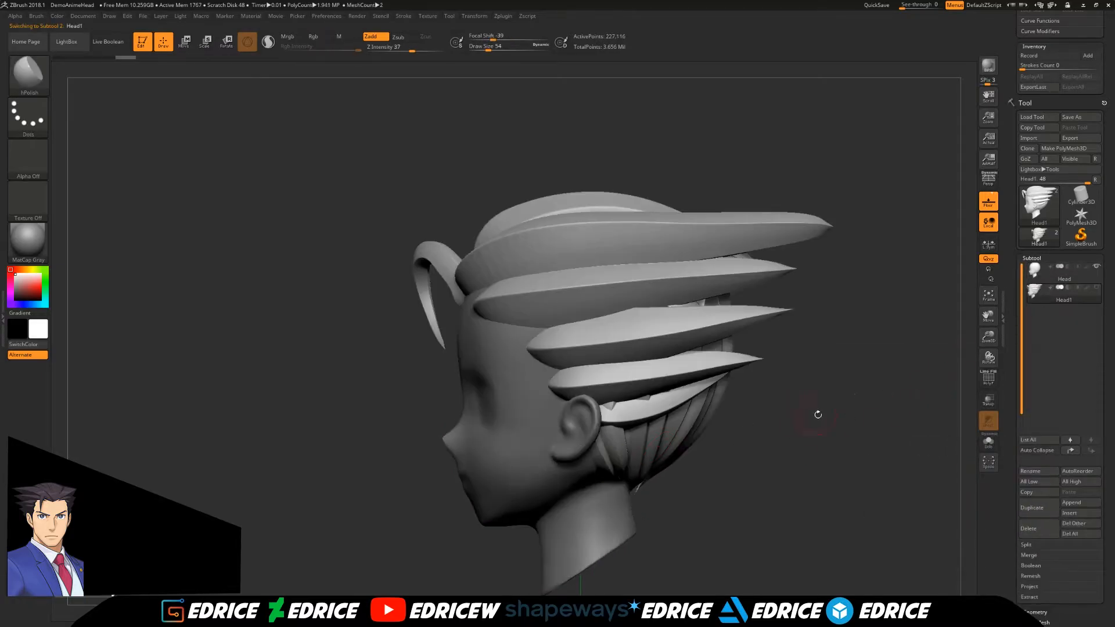
pyautogui.moveTo(858, 420); pyautogui.dragTo(982, 430)
pyautogui.click(1032, 258)
pyautogui.moveTo(1039, 289); pyautogui.dragTo(1034, 295)
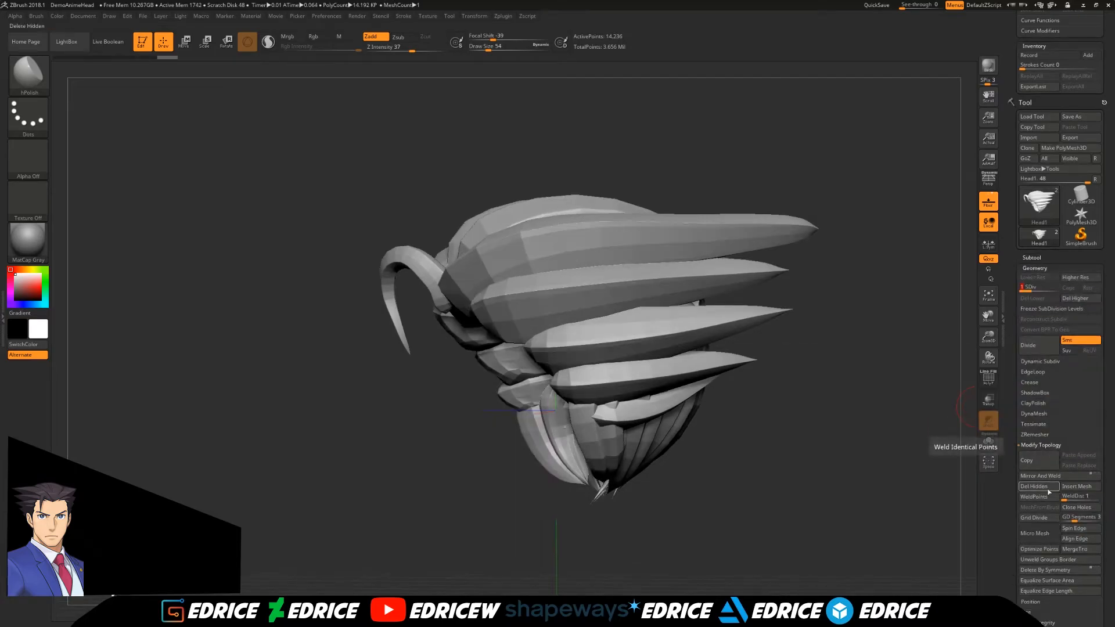
pyautogui.click(1032, 258)
pyautogui.keyDown('shift'); pyautogui.moveTo(843, 418); pyautogui.dragTo(877, 422); pyautogui.keyUp('shift')
pyautogui.keyDown('ctrl'); pyautogui.keyDown('shift'); pyautogui.click(877, 422); pyautogui.keyUp('shift'); pyautogui.keyUp('ctrl')
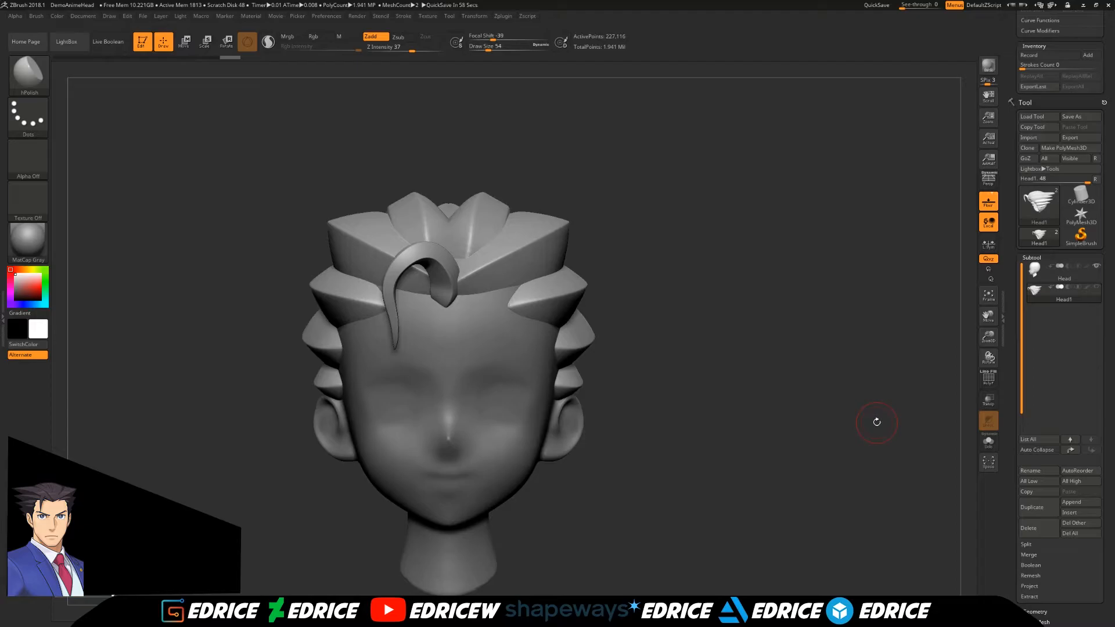
# Lower the hair to subdivision level 1 and widen the large upper side strands with the Move Topological brush at Draw Size 262.
pyautogui.click(1032, 258)
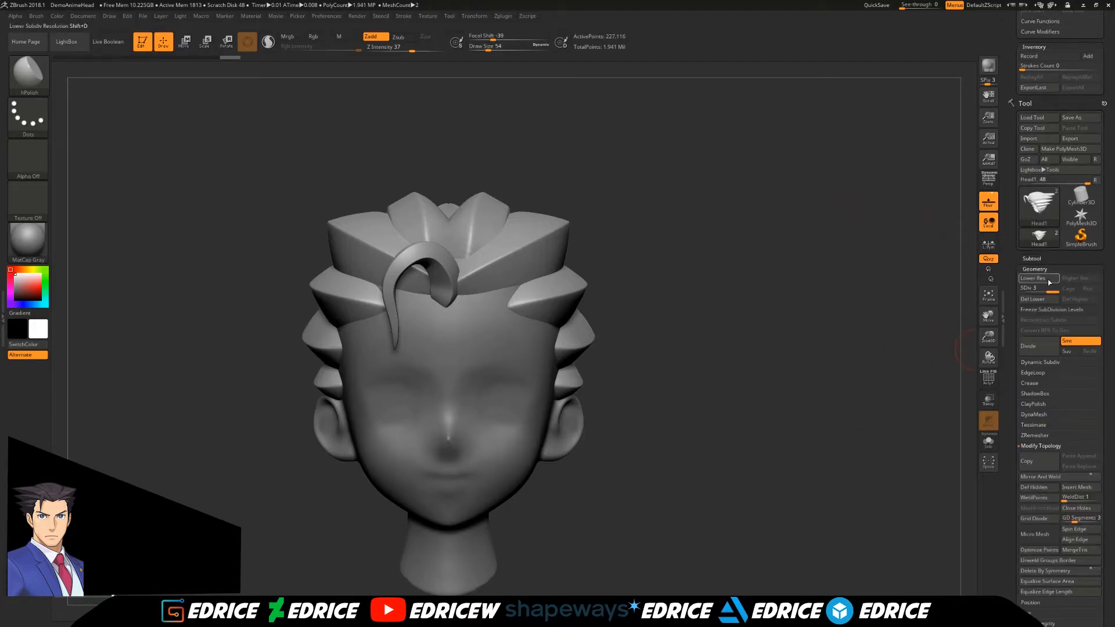
pyautogui.press('b')
pyautogui.press('m')
pyautogui.press('t')
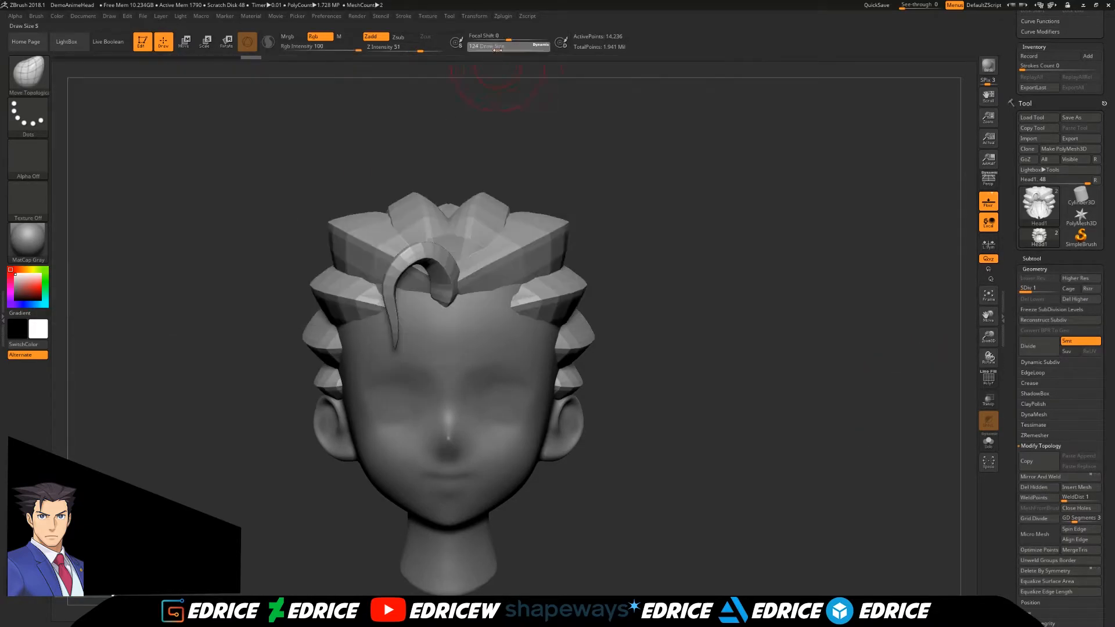
pyautogui.moveTo(989, 316); pyautogui.dragTo(999, 344)
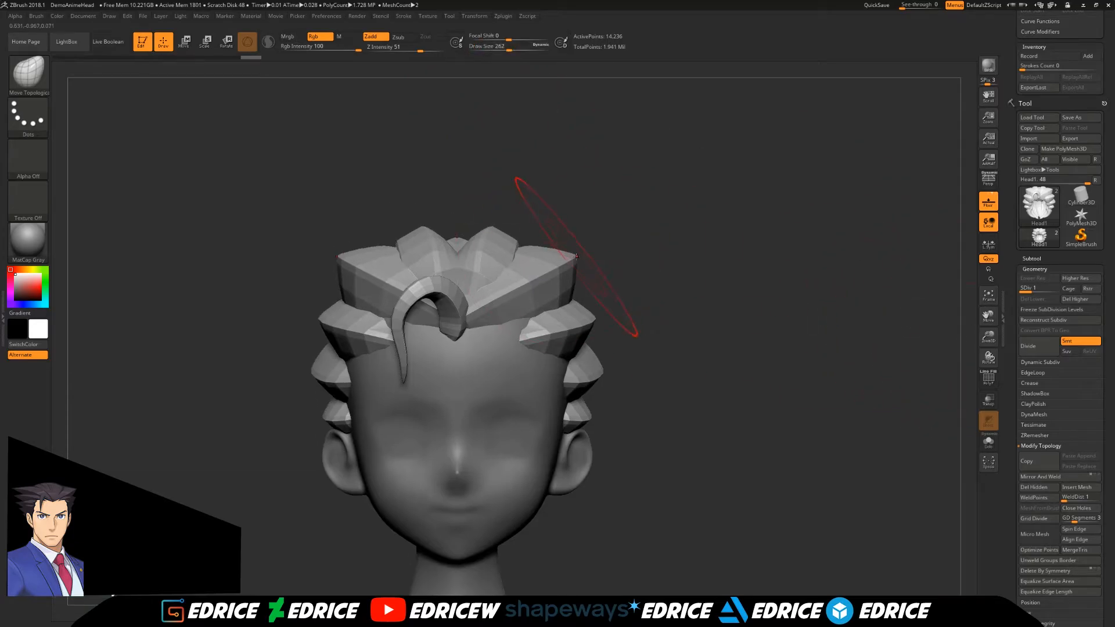
pyautogui.moveTo(587, 268); pyautogui.dragTo(473, 219)
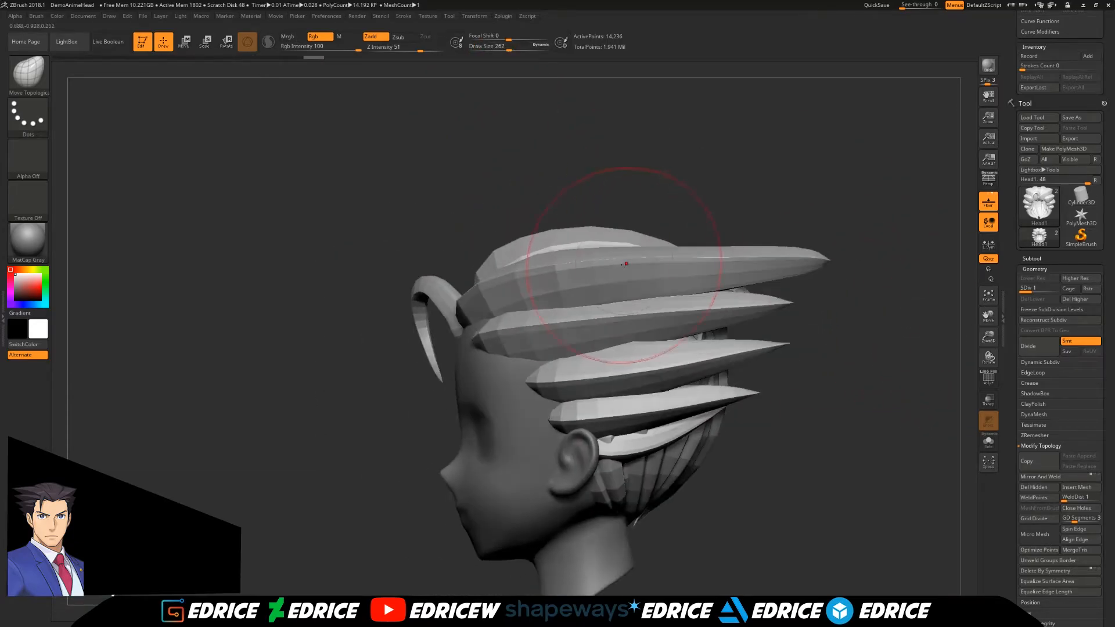
pyautogui.moveTo(858, 291); pyautogui.dragTo(659, 260)
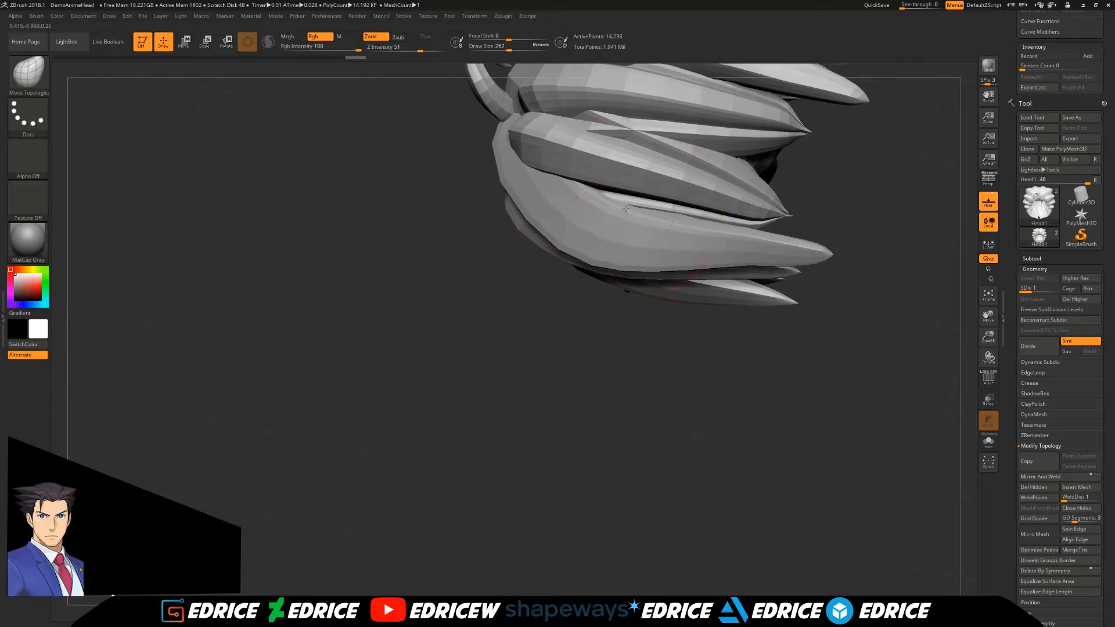
pyautogui.moveTo(989, 336); pyautogui.dragTo(573, 273)
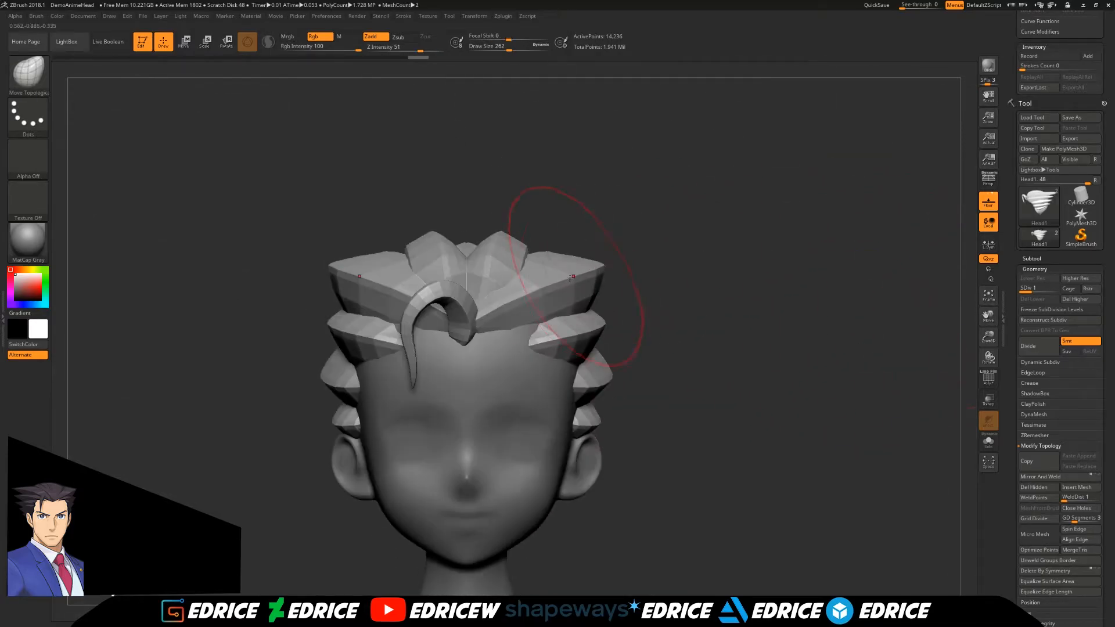
# Isolate the large upper side strands and reshape their front ends at the hairline using Draw Sizes 158 and 120.
pyautogui.moveTo(510, 47); pyautogui.dragTo(501, 47)
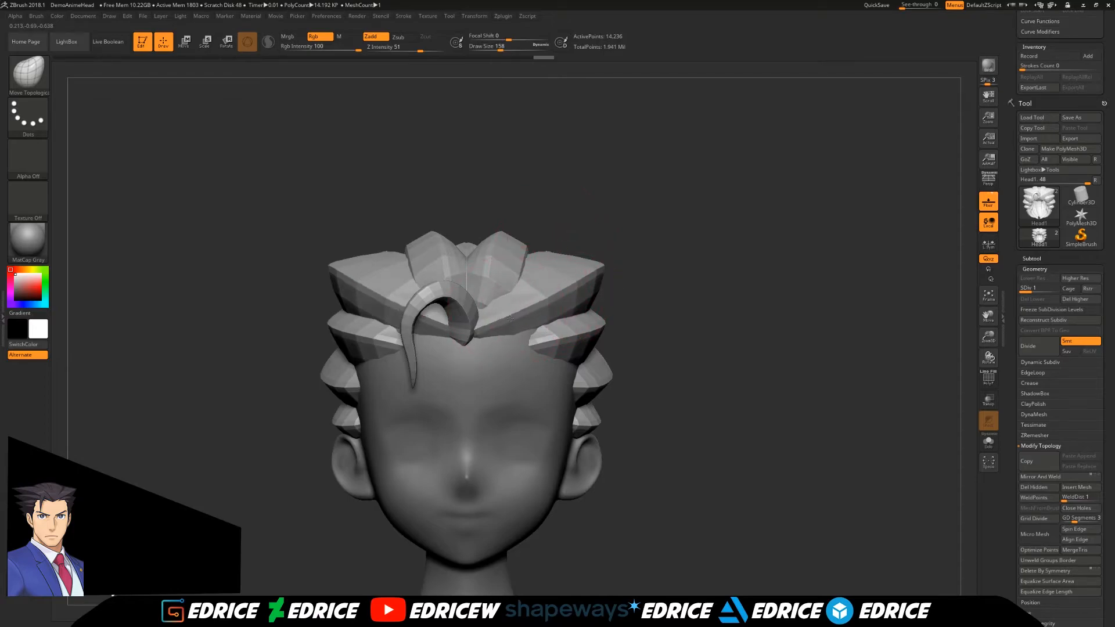
pyautogui.keyDown('ctrl'); pyautogui.keyDown('shift'); pyautogui.click(491, 314); pyautogui.keyUp('shift'); pyautogui.keyUp('ctrl')
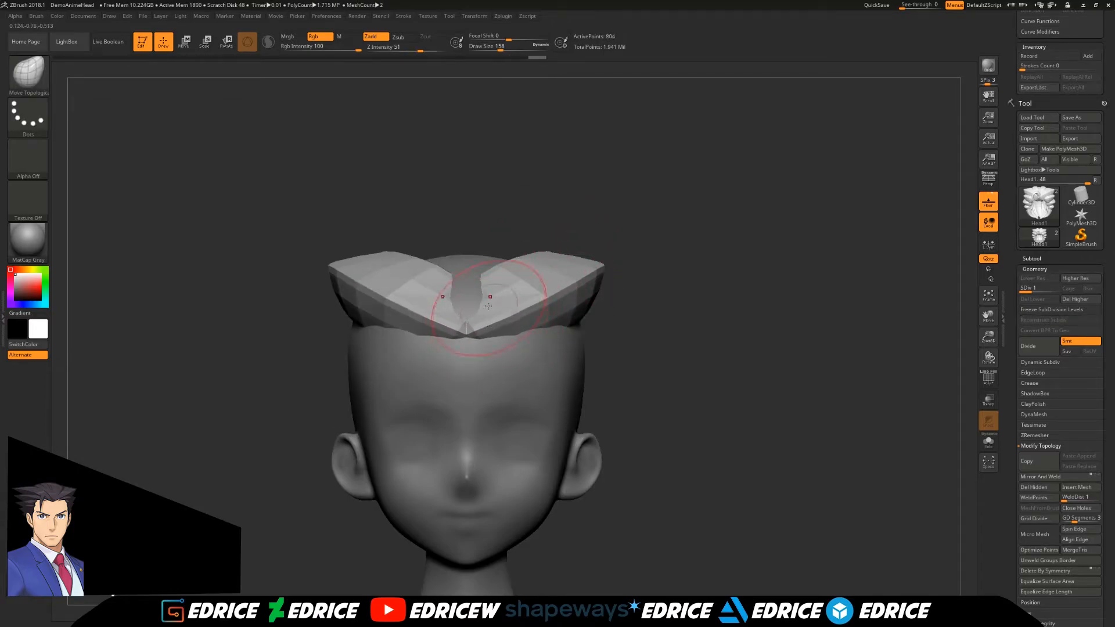
pyautogui.moveTo(502, 292); pyautogui.dragTo(498, 329, button='right')
pyautogui.moveTo(691, 305); pyautogui.dragTo(587, 256)
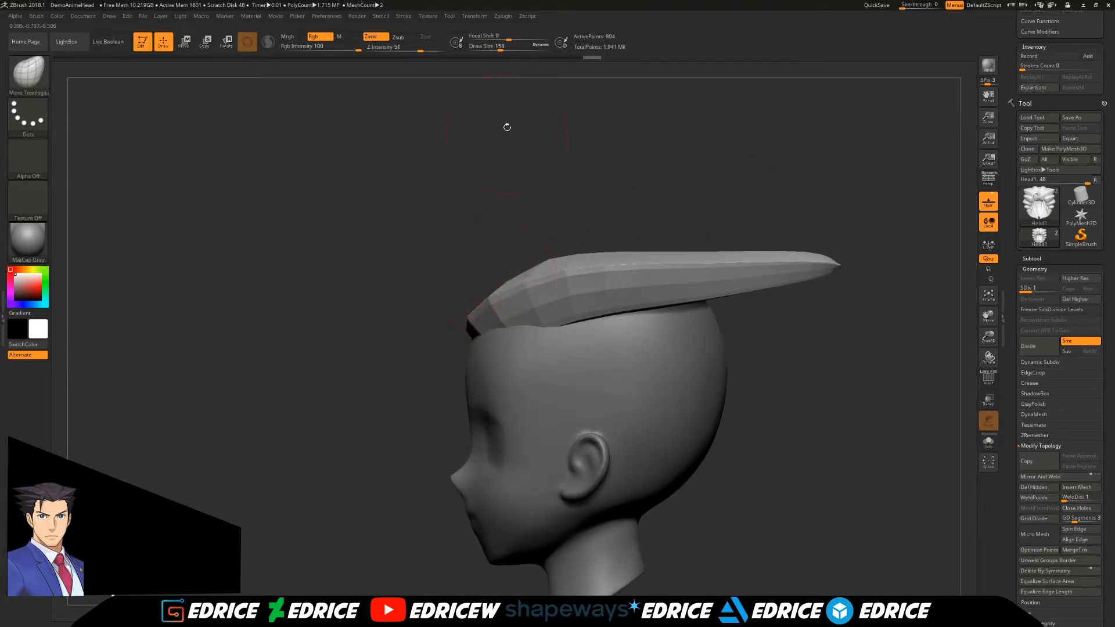
pyautogui.click(496, 47)
pyautogui.moveTo(474, 291); pyautogui.dragTo(453, 247)
pyautogui.moveTo(497, 279)
pyautogui.mouseDown()
pyautogui.moveTo(505, 259)
pyautogui.moveTo(476, 280)
pyautogui.mouseUp()
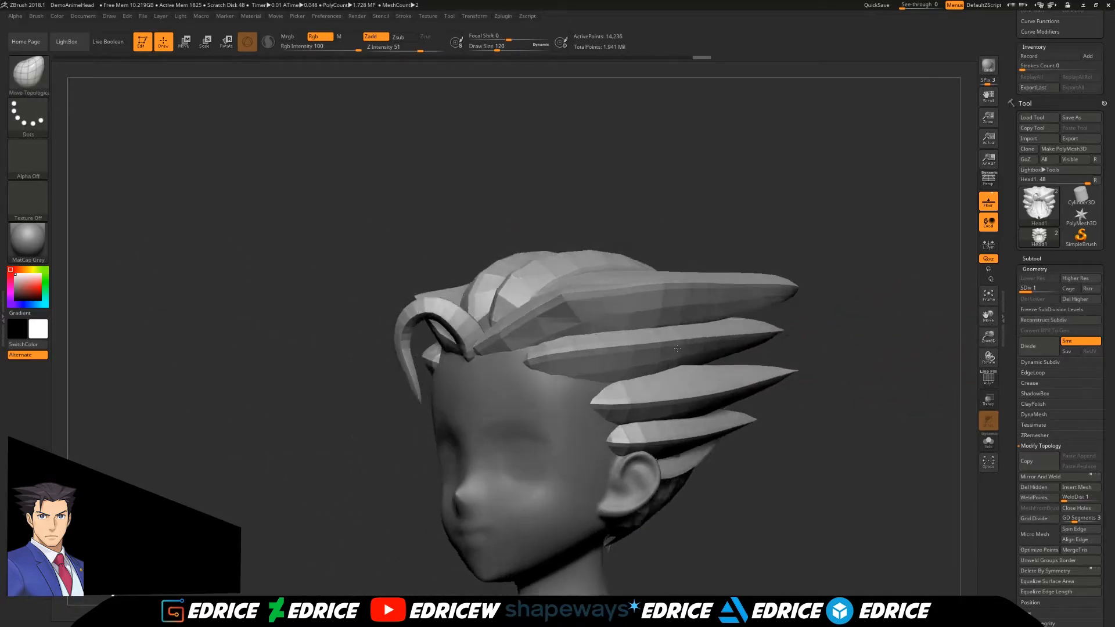
# Reshape the front ends of the side strands beside the temple with the Move Topological brush at Draw Size 120.
pyautogui.moveTo(678, 349)
pyautogui.mouseDown()
pyautogui.moveTo(546, 363)
pyautogui.moveTo(576, 361)
pyautogui.mouseUp()
pyautogui.moveTo(424, 435)
pyautogui.mouseDown()
pyautogui.moveTo(398, 434)
pyautogui.moveTo(451, 395)
pyautogui.mouseUp()
pyautogui.moveTo(573, 357); pyautogui.dragTo(580, 344)
pyautogui.moveTo(572, 359); pyautogui.dragTo(566, 349)
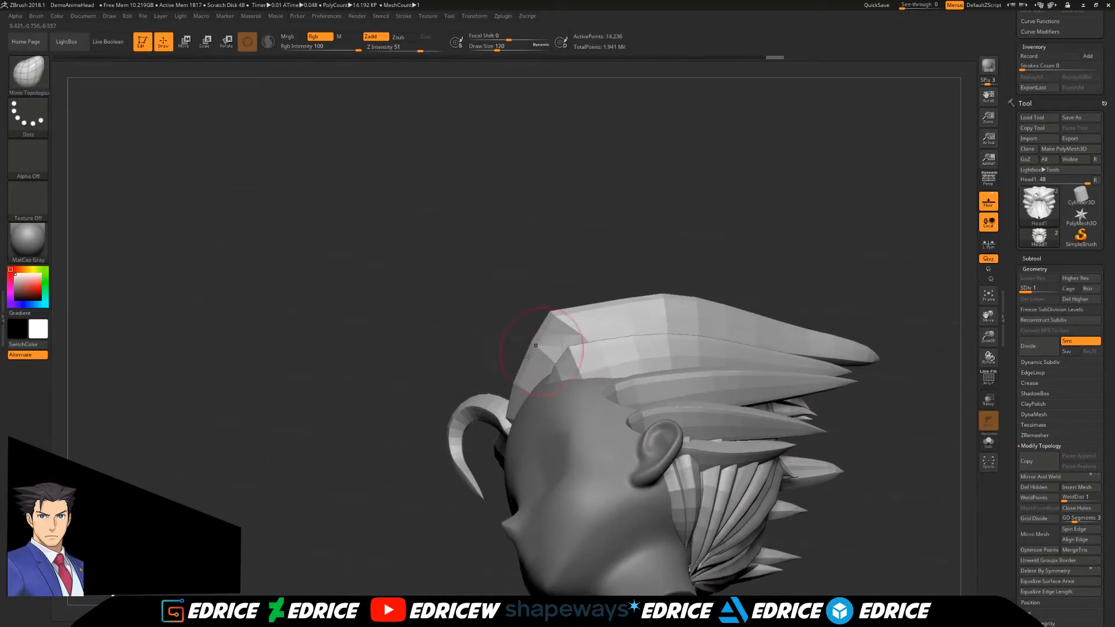
pyautogui.keyDown('shift'); pyautogui.moveTo(453, 348); pyautogui.dragTo(613, 342); pyautogui.keyUp('shift')
# Isolate the lower side strands around the ear and adjust their roots with a smaller Move Topological brush.
pyautogui.moveTo(635, 388); pyautogui.dragTo(529, 442)
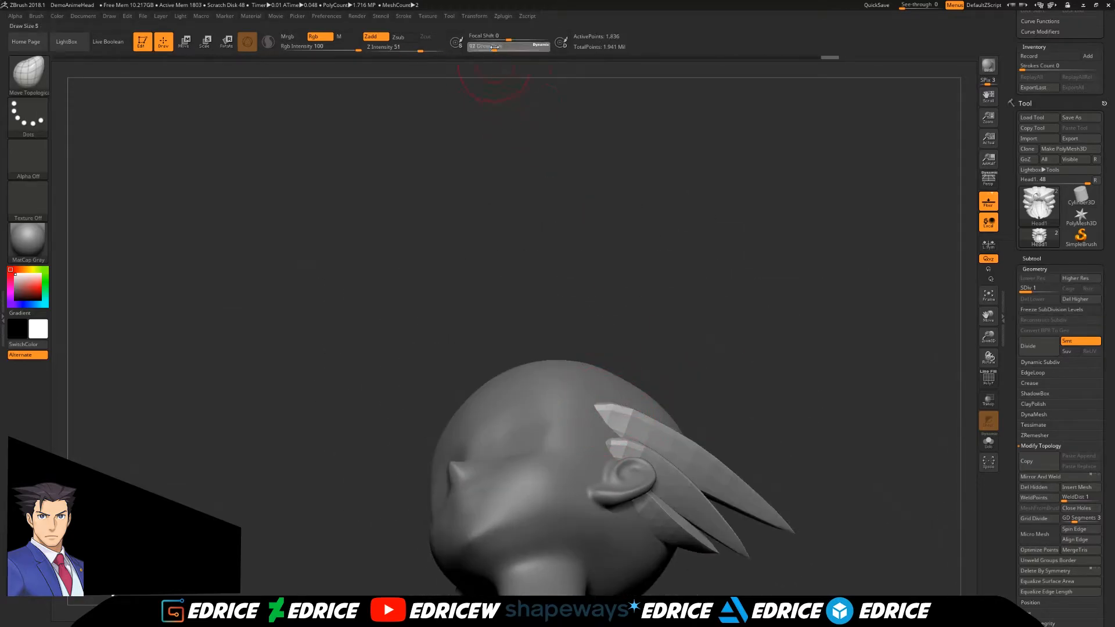
pyautogui.keyDown('alt'); pyautogui.click(616, 398); pyautogui.keyUp('alt')
pyautogui.moveTo(753, 385); pyautogui.dragTo(641, 436)
pyautogui.moveTo(755, 406); pyautogui.dragTo(878, 442)
# Isolate the top hair strands and reshape their front ends with the Move Topological brush at Draw Size 187.
pyautogui.moveTo(814, 377)
pyautogui.mouseDown()
pyautogui.moveTo(706, 234)
pyautogui.moveTo(664, 284)
pyautogui.moveTo(510, 394)
pyautogui.mouseUp()
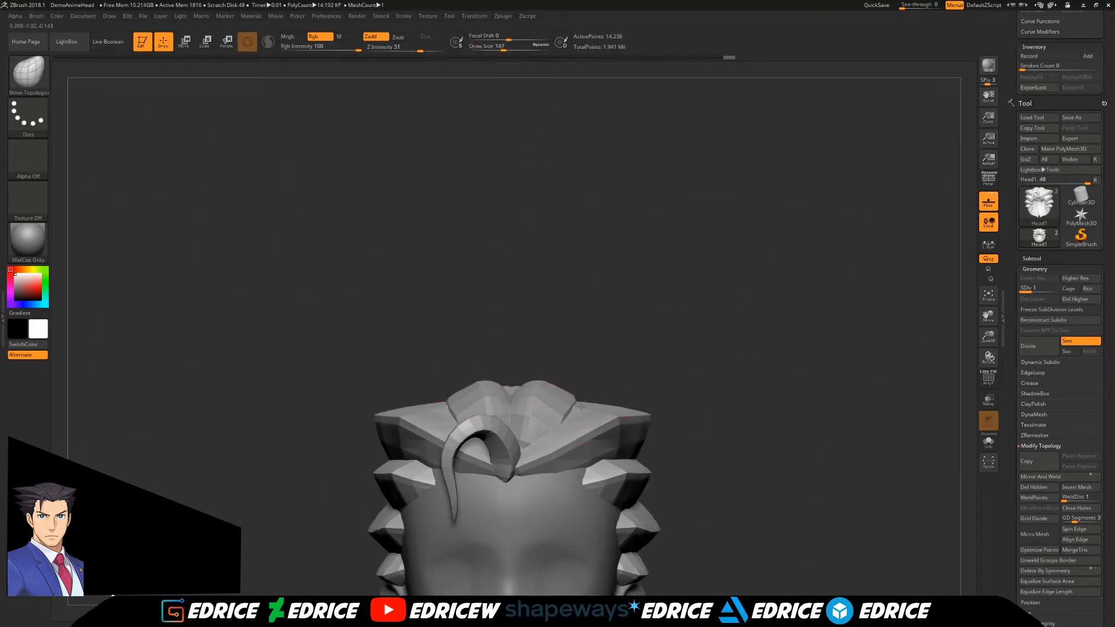
pyautogui.keyDown('ctrl'); pyautogui.keyDown('shift'); pyautogui.click(558, 407); pyautogui.keyUp('shift'); pyautogui.keyUp('ctrl')
pyautogui.keyDown('ctrl'); pyautogui.keyDown('shift'); pyautogui.click(572, 405); pyautogui.keyUp('shift'); pyautogui.keyUp('ctrl')
pyautogui.keyDown('ctrl'); pyautogui.keyDown('shift'); pyautogui.click(571, 405); pyautogui.keyUp('shift'); pyautogui.keyUp('ctrl')
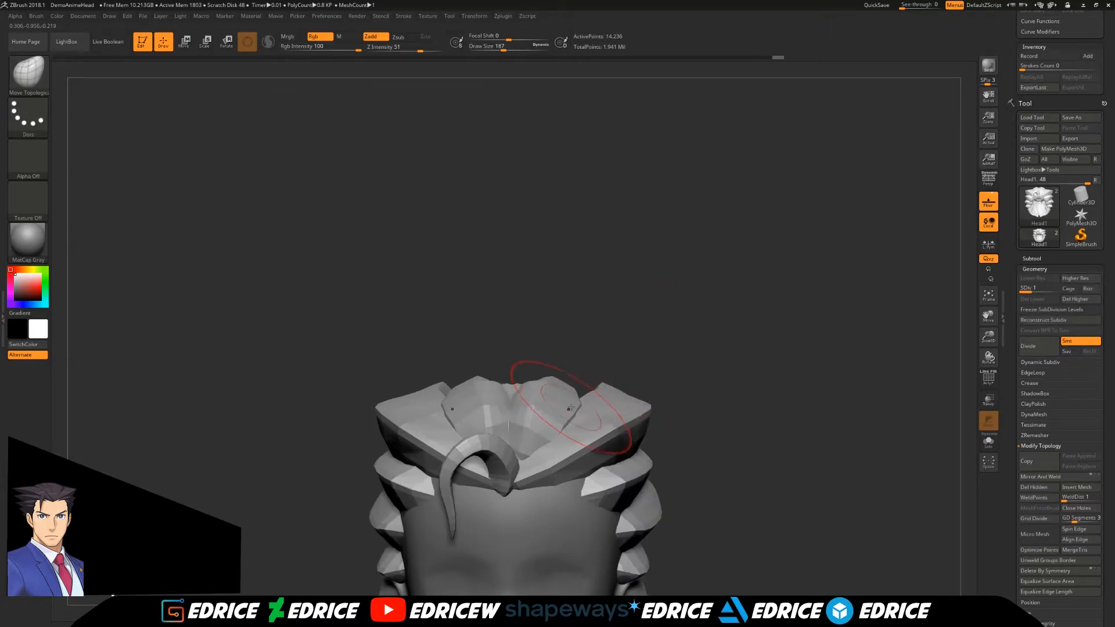
pyautogui.moveTo(730, 362); pyautogui.dragTo(603, 211)
pyautogui.moveTo(534, 332); pyautogui.dragTo(311, 125)
pyautogui.keyDown('ctrl'); pyautogui.keyDown('shift'); pyautogui.click(292, 205); pyautogui.keyUp('shift'); pyautogui.keyUp('ctrl')
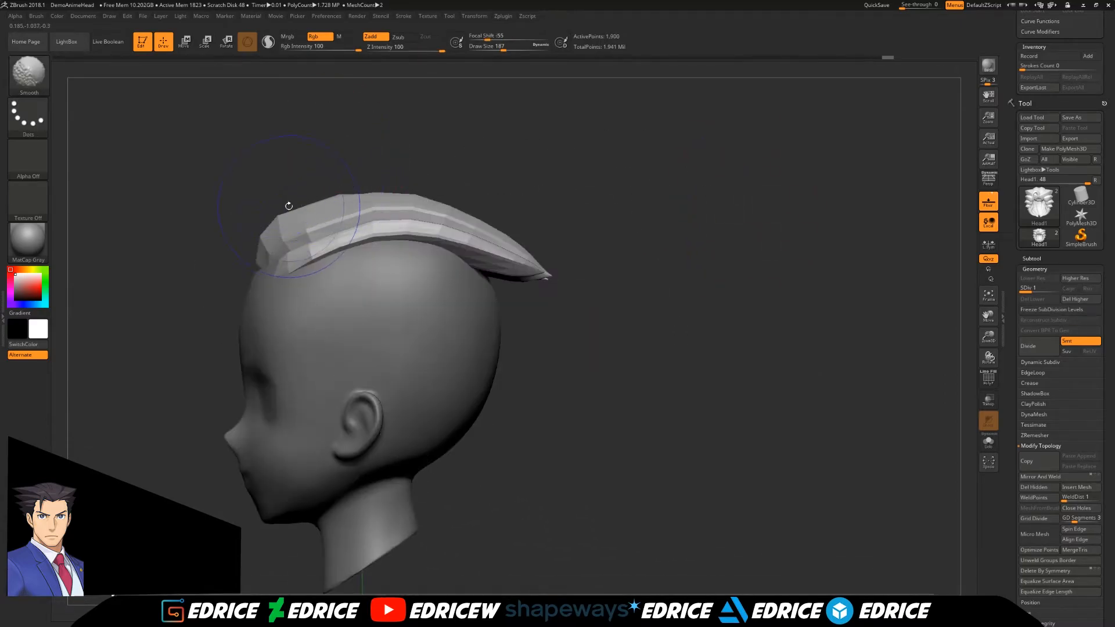
# Smooth the isolated top strands along the crown and show the whole hair again.
pyautogui.moveTo(345, 193); pyautogui.dragTo(386, 170)
pyautogui.keyDown('ctrl'); pyautogui.keyDown('shift'); pyautogui.click(461, 167); pyautogui.keyUp('shift'); pyautogui.keyUp('ctrl')
pyautogui.moveTo(460, 167)
pyautogui.mouseDown()
pyautogui.moveTo(805, 256)
pyautogui.moveTo(382, 211)
pyautogui.mouseUp()
pyautogui.keyDown('ctrl'); pyautogui.keyDown('shift'); pyautogui.click(426, 217); pyautogui.keyUp('shift'); pyautogui.keyUp('ctrl')
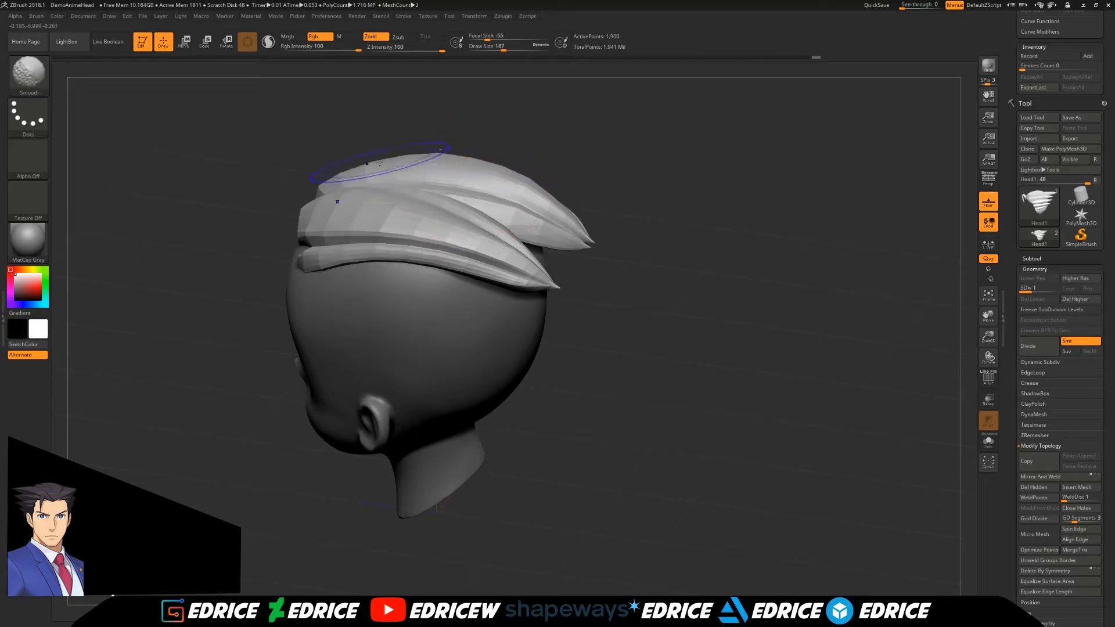
pyautogui.keyDown('ctrl'); pyautogui.keyDown('shift'); pyautogui.click(847, 351); pyautogui.keyUp('shift'); pyautogui.keyUp('ctrl')
pyautogui.keyDown('shift'); pyautogui.moveTo(847, 351); pyautogui.dragTo(426, 299); pyautogui.keyUp('shift')
pyautogui.moveTo(597, 225)
pyautogui.mouseDown()
pyautogui.moveTo(787, 269)
pyautogui.moveTo(511, 299)
pyautogui.mouseUp()
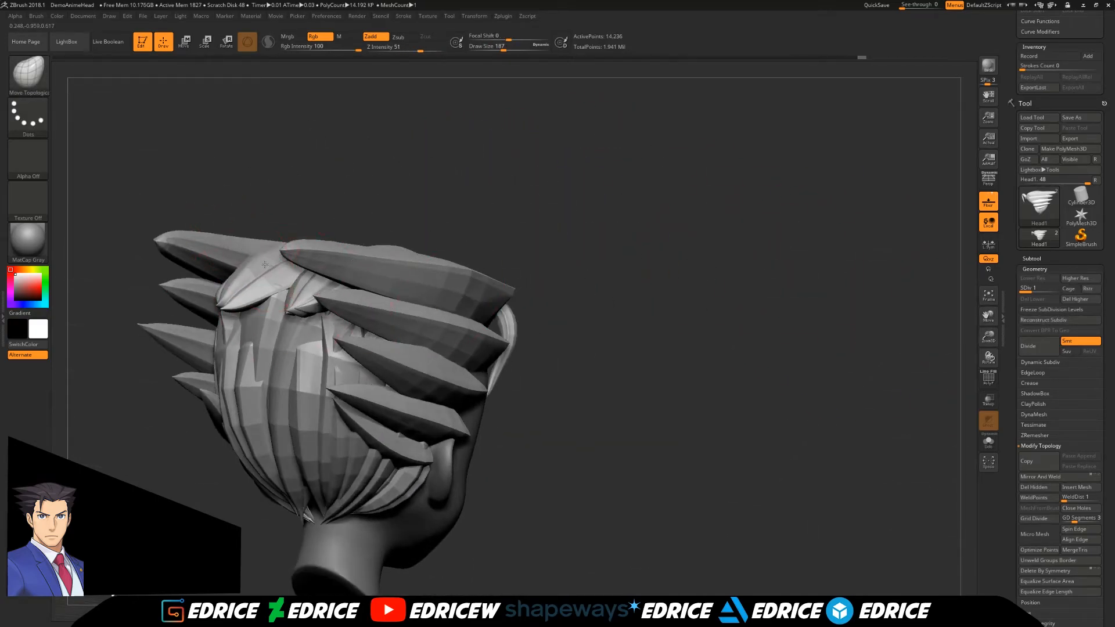
# Isolate the strands covering the back of the head and reshape their roots with the Move Topological brush.
pyautogui.moveTo(264, 262); pyautogui.dragTo(372, 259)
pyautogui.keyDown('ctrl'); pyautogui.keyDown('shift'); pyautogui.click(389, 256); pyautogui.keyUp('shift'); pyautogui.keyUp('ctrl')
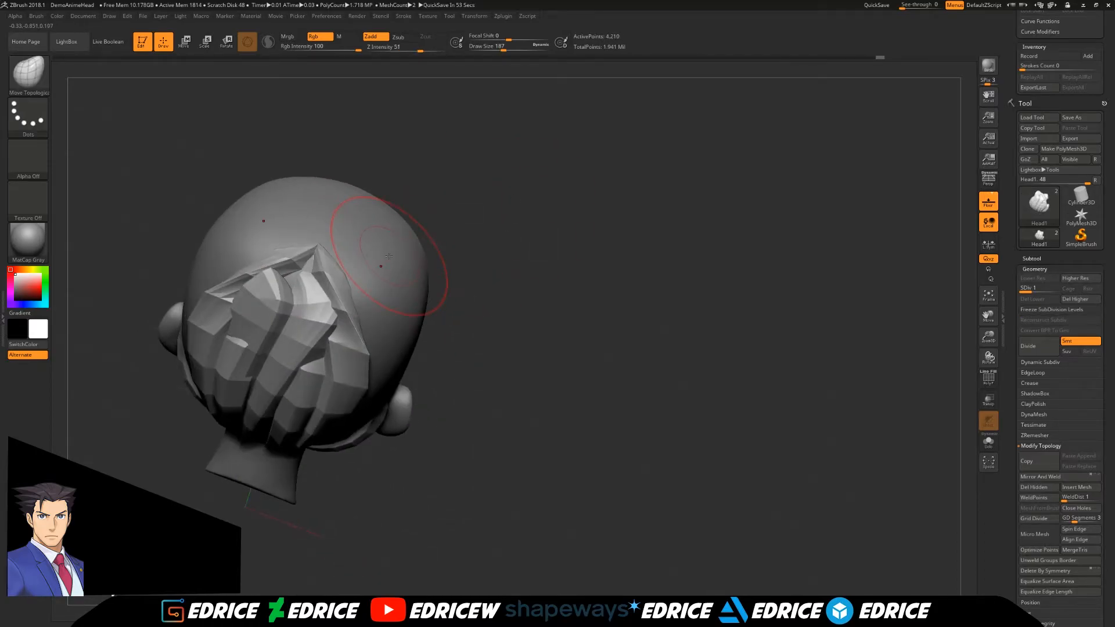
pyautogui.moveTo(389, 255); pyautogui.dragTo(286, 348)
pyautogui.keyDown('ctrl'); pyautogui.keyDown('shift'); pyautogui.click(523, 174); pyautogui.keyUp('shift'); pyautogui.keyUp('ctrl')
pyautogui.moveTo(523, 175); pyautogui.dragTo(293, 381)
pyautogui.keyDown('ctrl'); pyautogui.keyDown('shift'); pyautogui.click(475, 251); pyautogui.keyUp('shift'); pyautogui.keyUp('ctrl')
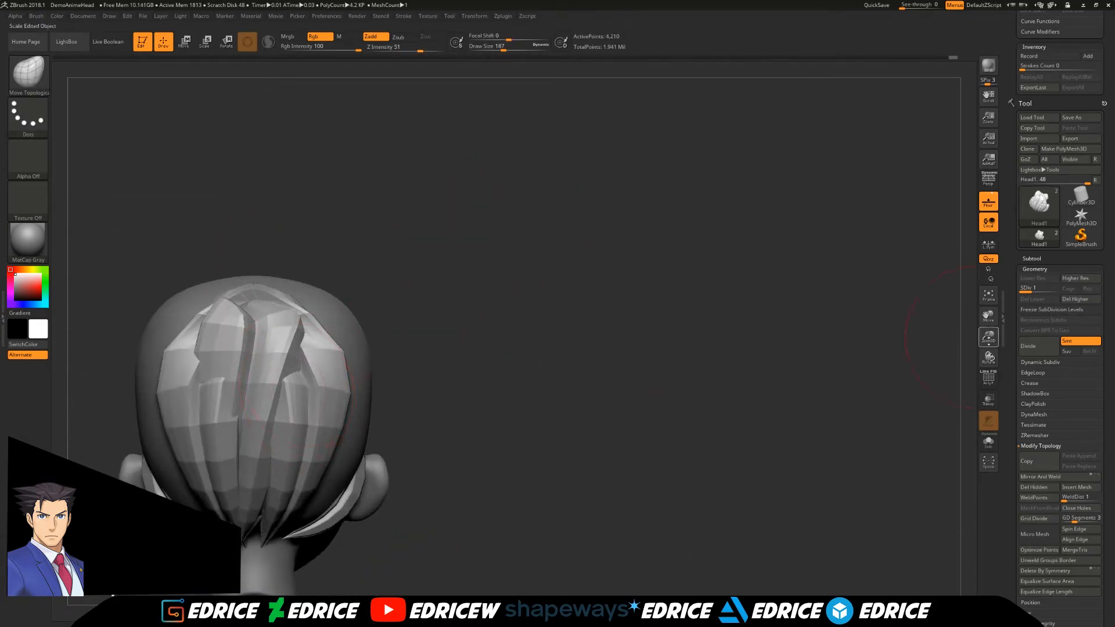
# Hide the centre back strands, assign the remaining visible back strands their own polygroup and turn on the PolyFrame display.
pyautogui.click(1052, 523)
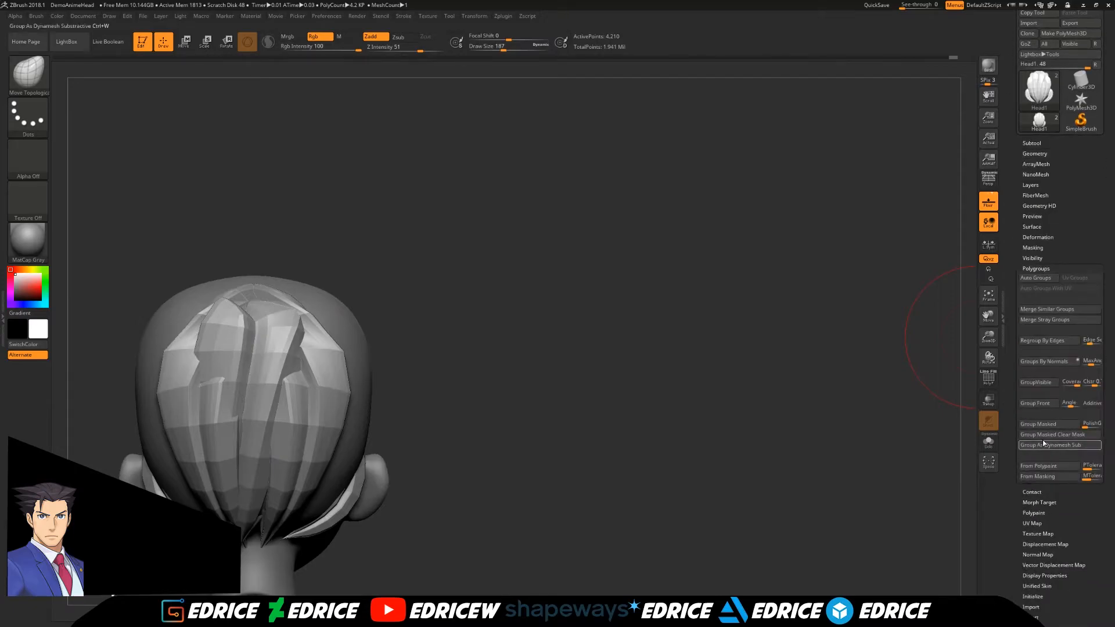
pyautogui.keyDown('ctrl'); pyautogui.keyDown('shift'); pyautogui.click(314, 359); pyautogui.keyUp('shift'); pyautogui.keyUp('ctrl')
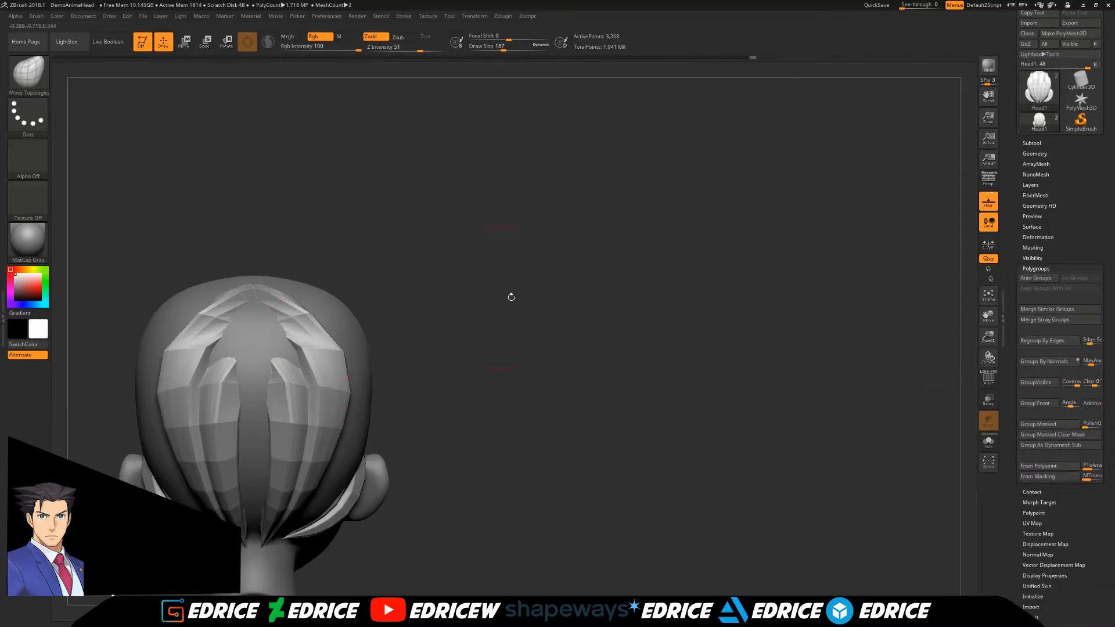
pyautogui.click(1046, 383)
pyautogui.hotkey('shift', 'f')
# Reshape the grouped back strands against the head at Draw Size 207, isolating them where needed, and show all the hair.
pyautogui.keyDown('ctrl'); pyautogui.keyDown('shift'); pyautogui.click(797, 398); pyautogui.keyUp('shift'); pyautogui.keyUp('ctrl')
pyautogui.moveTo(796, 398); pyautogui.dragTo(639, 349)
pyautogui.keyDown('ctrl'); pyautogui.keyDown('shift'); pyautogui.click(377, 372); pyautogui.keyUp('shift'); pyautogui.keyUp('ctrl')
pyautogui.moveTo(503, 51); pyautogui.dragTo(505, 51)
pyautogui.moveTo(441, 174)
pyautogui.mouseDown()
pyautogui.moveTo(324, 287)
pyautogui.moveTo(319, 428)
pyautogui.moveTo(338, 449)
pyautogui.mouseUp()
pyautogui.moveTo(374, 521); pyautogui.dragTo(581, 349)
pyautogui.keyDown('ctrl'); pyautogui.keyDown('shift'); pyautogui.click(668, 175); pyautogui.keyUp('shift'); pyautogui.keyUp('ctrl')
pyautogui.moveTo(554, 281)
pyautogui.mouseDown()
pyautogui.moveTo(522, 326)
pyautogui.moveTo(480, 349)
pyautogui.moveTo(465, 290)
pyautogui.moveTo(593, 294)
pyautogui.moveTo(427, 402)
pyautogui.moveTo(465, 395)
pyautogui.moveTo(632, 425)
pyautogui.moveTo(755, 427)
pyautogui.mouseUp()
pyautogui.keyDown('ctrl'); pyautogui.keyDown('shift'); pyautogui.click(522, 325); pyautogui.keyUp('shift'); pyautogui.keyUp('ctrl')
pyautogui.keyDown('ctrl'); pyautogui.keyDown('shift'); pyautogui.click(633, 424); pyautogui.keyUp('shift'); pyautogui.keyUp('ctrl')
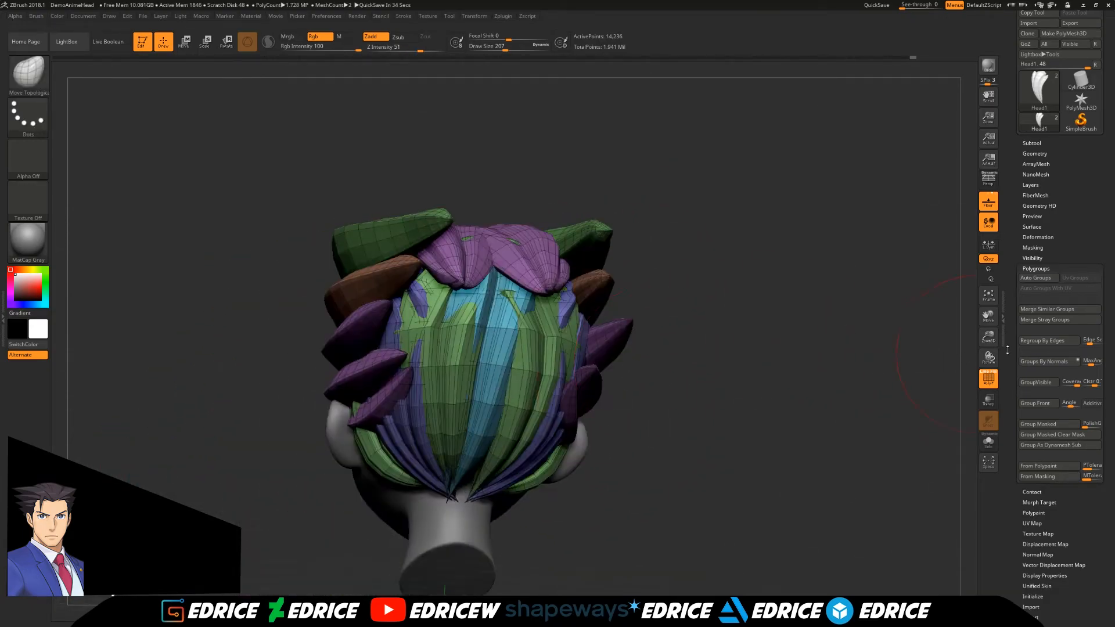
# Tuck the roots of the green strands behind the ear under the lowest side strand at Draw Size 71.
pyautogui.press('f')
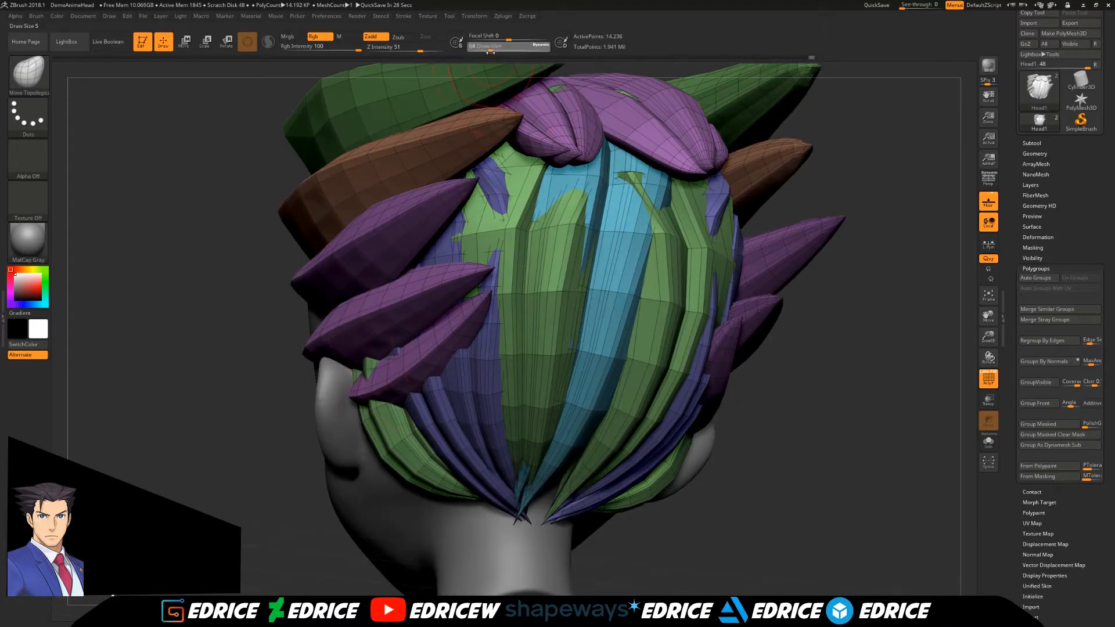
pyautogui.keyDown('ctrl'); pyautogui.keyDown('shift'); pyautogui.click(357, 375); pyautogui.keyUp('shift'); pyautogui.keyUp('ctrl')
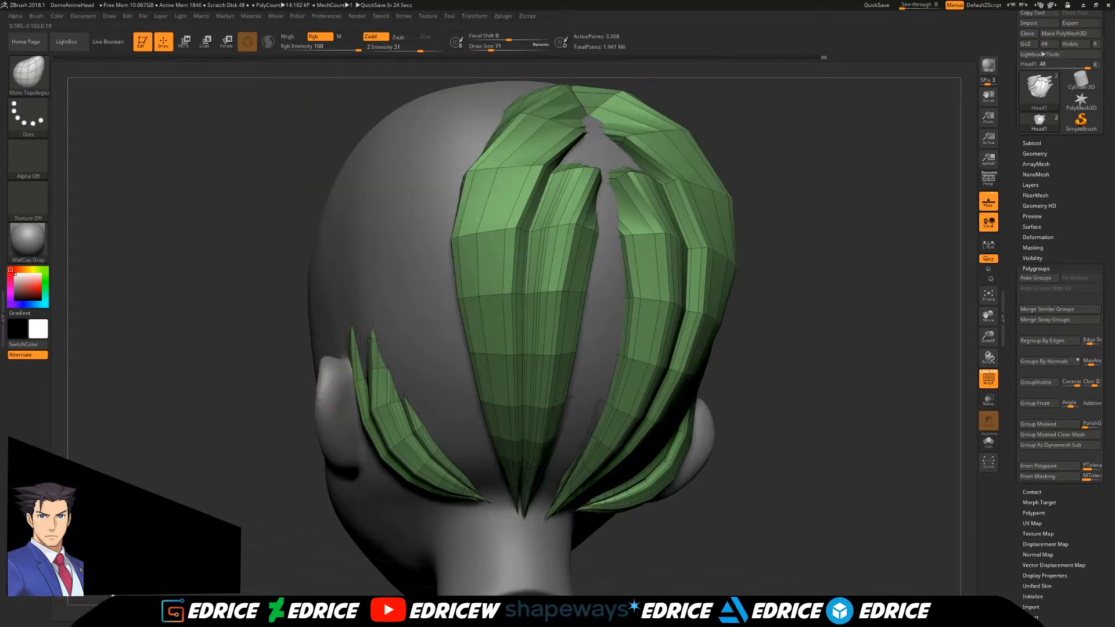
pyautogui.keyDown('ctrl'); pyautogui.keyDown('shift'); pyautogui.click(249, 468); pyautogui.keyUp('shift'); pyautogui.keyUp('ctrl')
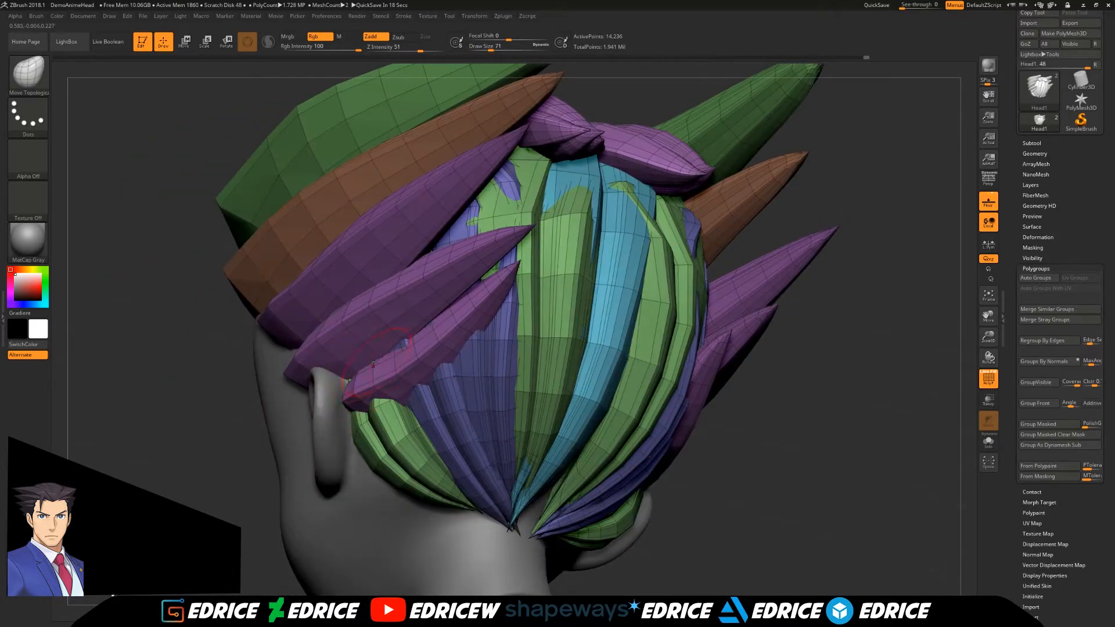
pyautogui.moveTo(393, 354); pyautogui.dragTo(359, 372, button='right')
pyautogui.moveTo(275, 444); pyautogui.dragTo(345, 347, button='right')
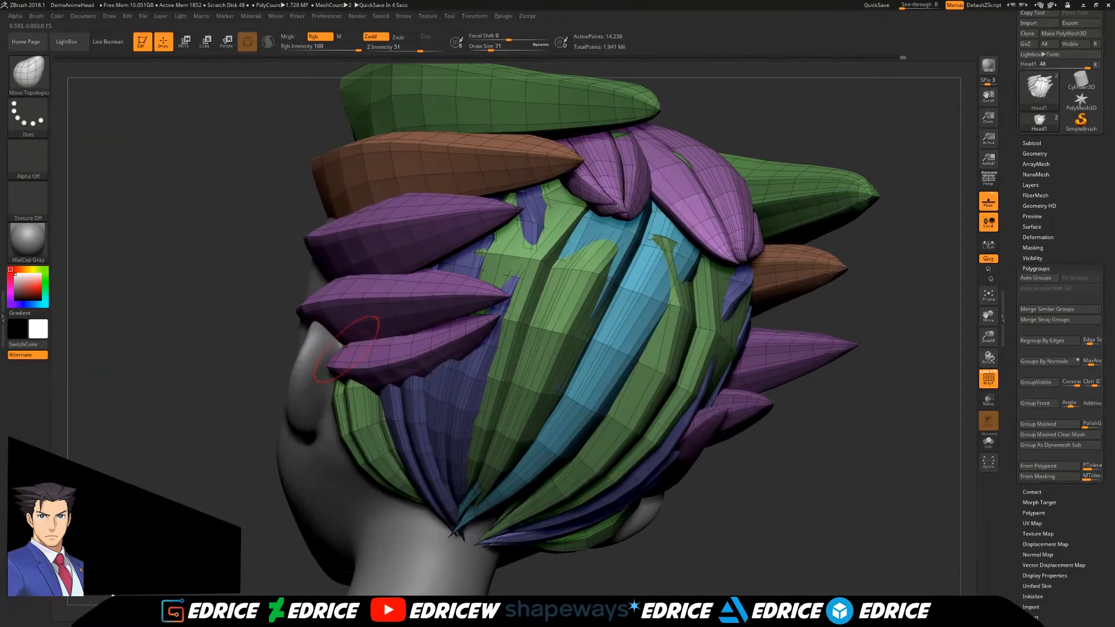
pyautogui.moveTo(210, 417); pyautogui.dragTo(750, 266, button='right')
pyautogui.moveTo(660, 299); pyautogui.dragTo(467, 253, button='right')
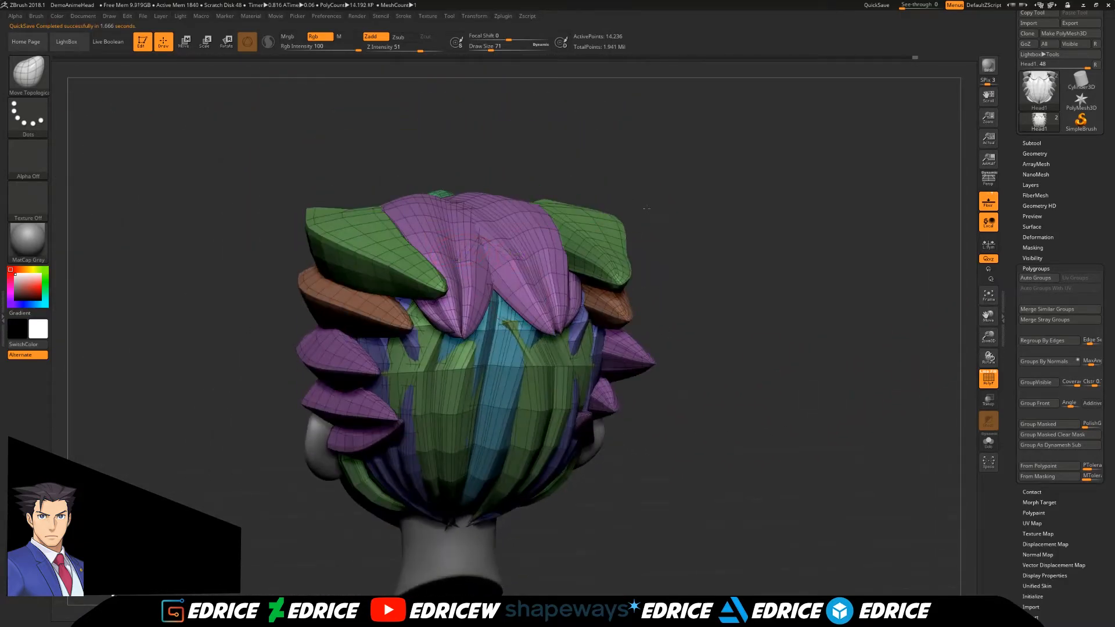
# Adjust the back strands beneath the crown with the Move Topological brush at Draw Size 136.
pyautogui.moveTo(644, 213); pyautogui.dragTo(591, 132, button='right')
pyautogui.click(497, 48)
pyautogui.moveTo(616, 232)
pyautogui.mouseDown(button='right')
pyautogui.moveTo(411, 341)
pyautogui.moveTo(374, 410)
pyautogui.mouseUp(button='right')
pyautogui.keyDown('ctrl'); pyautogui.keyDown('shift'); pyautogui.click(409, 343); pyautogui.keyUp('shift'); pyautogui.keyUp('ctrl')
pyautogui.keyDown('ctrl'); pyautogui.keyDown('shift'); pyautogui.click(400, 451); pyautogui.keyUp('shift'); pyautogui.keyUp('ctrl')
pyautogui.moveTo(400, 451)
pyautogui.mouseDown(button='right')
pyautogui.moveTo(365, 420)
pyautogui.moveTo(406, 378)
pyautogui.mouseUp(button='right')
pyautogui.moveTo(448, 319)
pyautogui.mouseDown(button='right')
pyautogui.moveTo(448, 279)
pyautogui.moveTo(448, 320)
pyautogui.mouseUp(button='right')
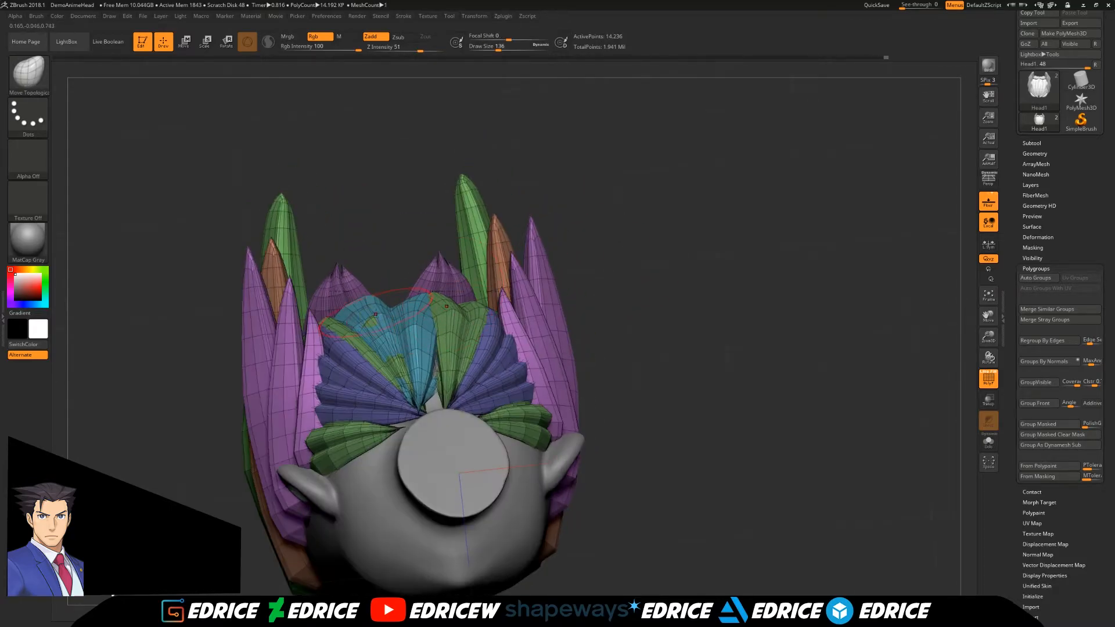
# Isolate the teal centre strands at the back of the head and widen them over the neighbouring green strands.
pyautogui.keyDown('ctrl'); pyautogui.keyDown('shift'); pyautogui.click(439, 308); pyautogui.keyUp('shift'); pyautogui.keyUp('ctrl')
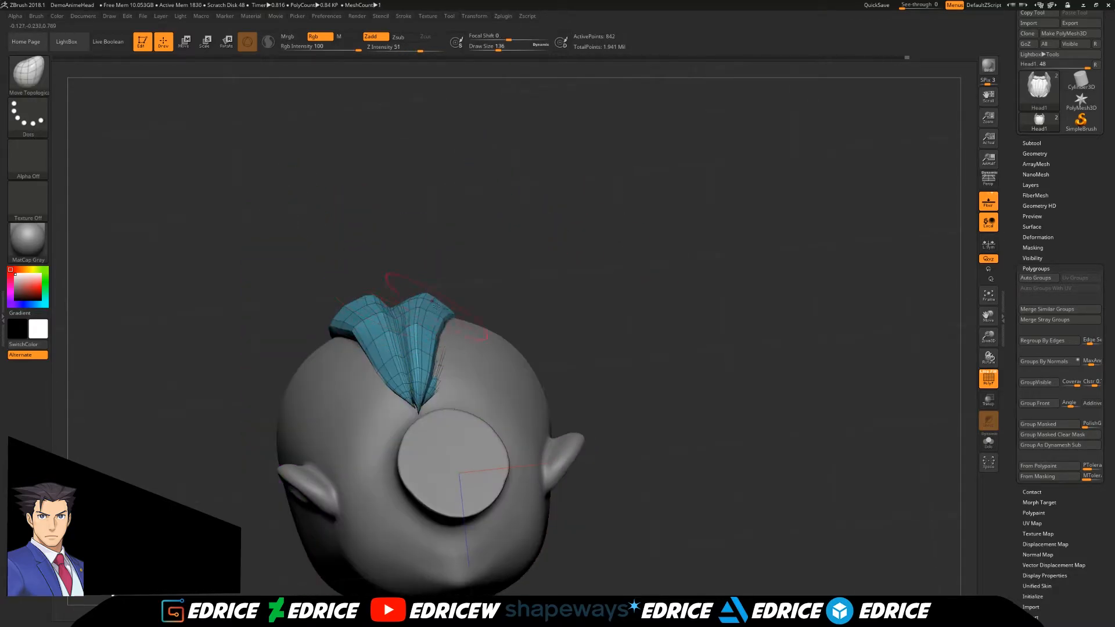
pyautogui.keyDown('ctrl'); pyautogui.keyDown('shift'); pyautogui.click(523, 261); pyautogui.keyUp('shift'); pyautogui.keyUp('ctrl')
pyautogui.keyDown('ctrl'); pyautogui.keyDown('shift'); pyautogui.click(464, 314); pyautogui.keyUp('shift'); pyautogui.keyUp('ctrl')
pyautogui.keyDown('ctrl'); pyautogui.keyDown('shift'); pyautogui.click(656, 273); pyautogui.keyUp('shift'); pyautogui.keyUp('ctrl')
pyautogui.moveTo(658, 273)
pyautogui.mouseDown(button='right')
pyautogui.moveTo(659, 313)
pyautogui.moveTo(410, 397)
pyautogui.mouseUp(button='right')
pyautogui.moveTo(446, 276); pyautogui.dragTo(387, 414, button='right')
pyautogui.moveTo(412, 460); pyautogui.dragTo(380, 368, button='right')
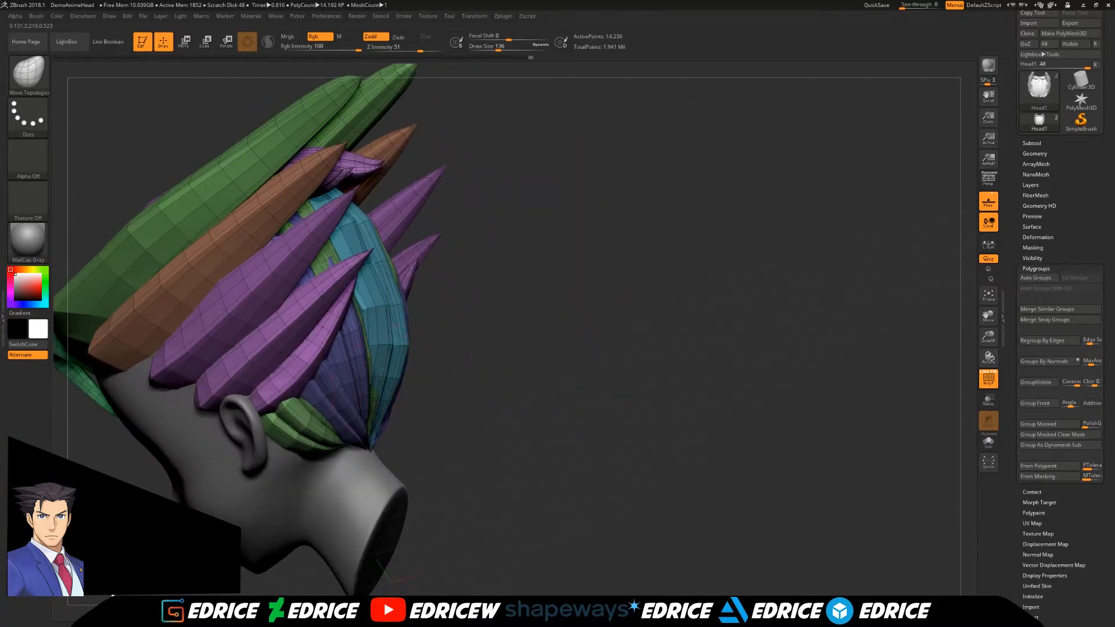
pyautogui.moveTo(384, 409); pyautogui.dragTo(533, 312, button='right')
pyautogui.moveTo(939, 312); pyautogui.dragTo(463, 314, button='right')
# Isolate the blue strands on both sides of the back, reshape their roots and show the whole hair again.
pyautogui.keyDown('ctrl'); pyautogui.keyDown('shift'); pyautogui.click(462, 239); pyautogui.keyUp('shift'); pyautogui.keyUp('ctrl')
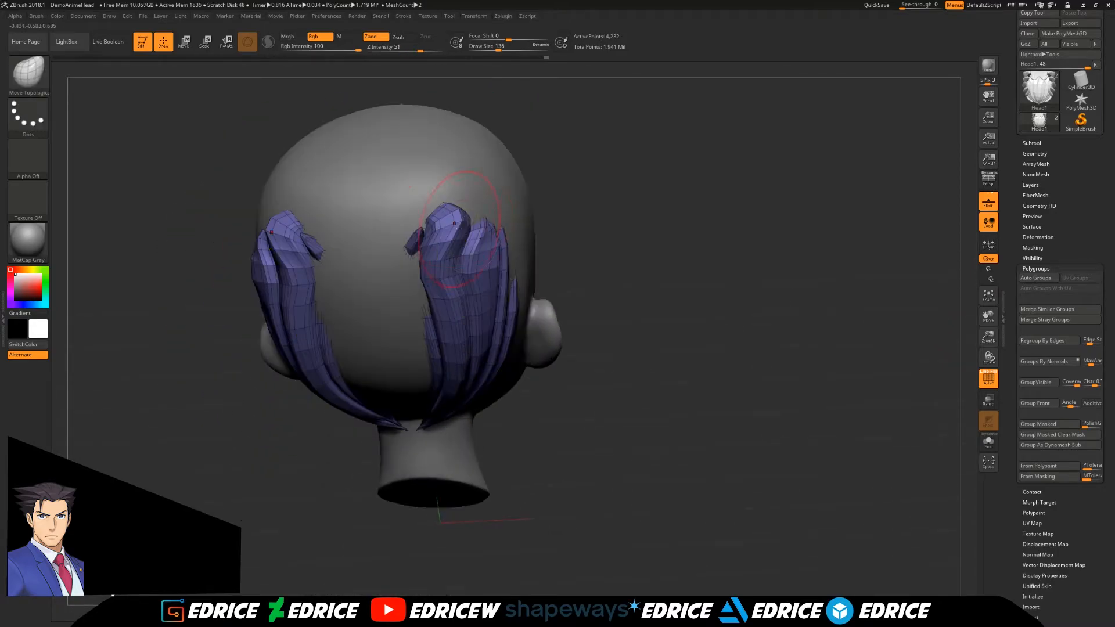
pyautogui.moveTo(463, 239); pyautogui.dragTo(478, 200, button='right')
pyautogui.moveTo(328, 270)
pyautogui.mouseDown(button='right')
pyautogui.moveTo(459, 212)
pyautogui.moveTo(430, 227)
pyautogui.mouseUp(button='right')
pyautogui.moveTo(430, 226); pyautogui.dragTo(448, 230)
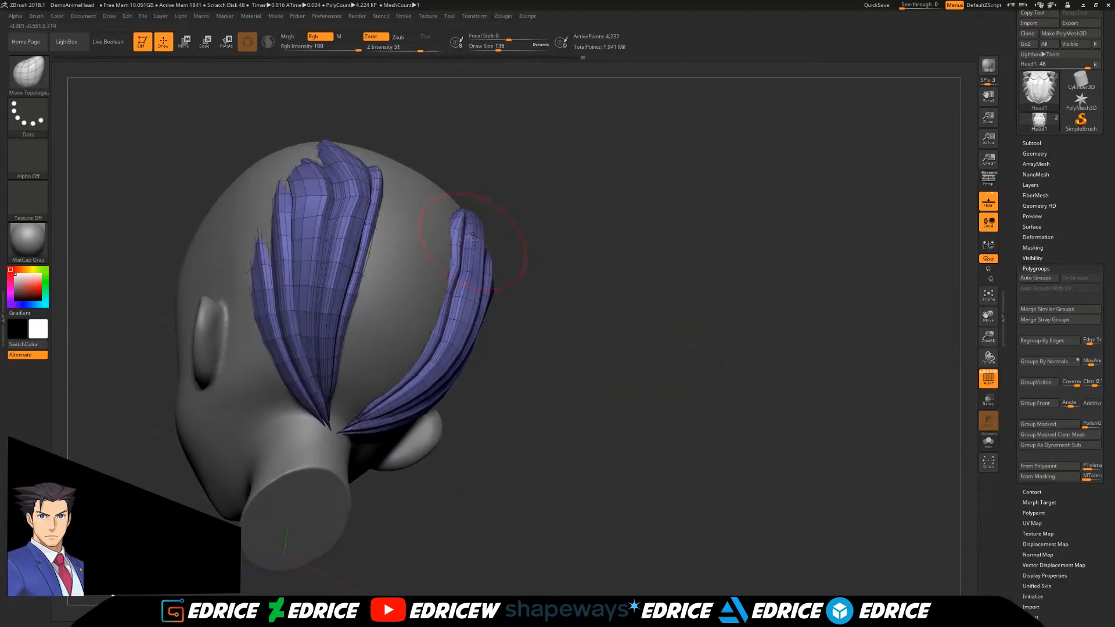
pyautogui.moveTo(475, 216); pyautogui.dragTo(403, 192, button='right')
pyautogui.moveTo(287, 184); pyautogui.dragTo(438, 245, button='right')
pyautogui.keyDown('ctrl'); pyautogui.keyDown('shift'); pyautogui.click(639, 221); pyautogui.keyUp('shift'); pyautogui.keyUp('ctrl')
pyautogui.moveTo(639, 220); pyautogui.dragTo(490, 167, button='right')
pyautogui.keyDown('ctrl'); pyautogui.keyDown('shift'); pyautogui.click(492, 192); pyautogui.keyUp('shift'); pyautogui.keyUp('ctrl')
pyautogui.keyDown('ctrl'); pyautogui.keyDown('shift'); pyautogui.click(489, 168); pyautogui.keyUp('shift'); pyautogui.keyUp('ctrl')
pyautogui.keyDown('ctrl'); pyautogui.keyDown('shift'); pyautogui.click(493, 171); pyautogui.keyUp('shift'); pyautogui.keyUp('ctrl')
pyautogui.keyDown('ctrl'); pyautogui.keyDown('shift'); pyautogui.click(639, 221); pyautogui.keyUp('shift'); pyautogui.keyUp('ctrl')
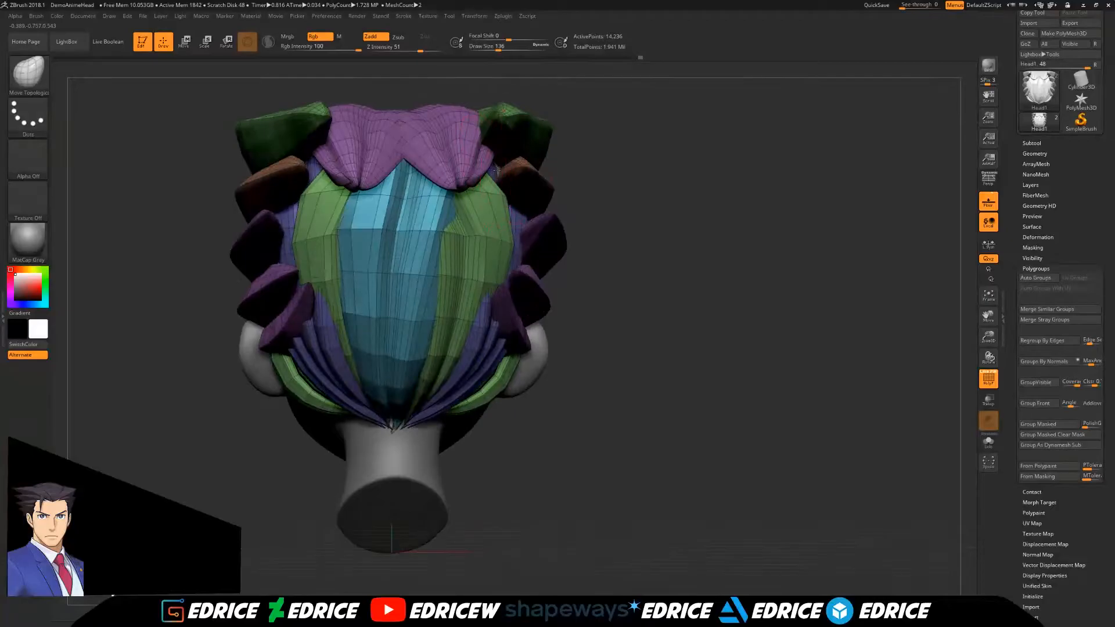
# Isolate the purple top strands and close the gap between their front ends at the hairline.
pyautogui.moveTo(677, 229); pyautogui.dragTo(804, 346, button='right')
pyautogui.scroll(6, 787, 347)
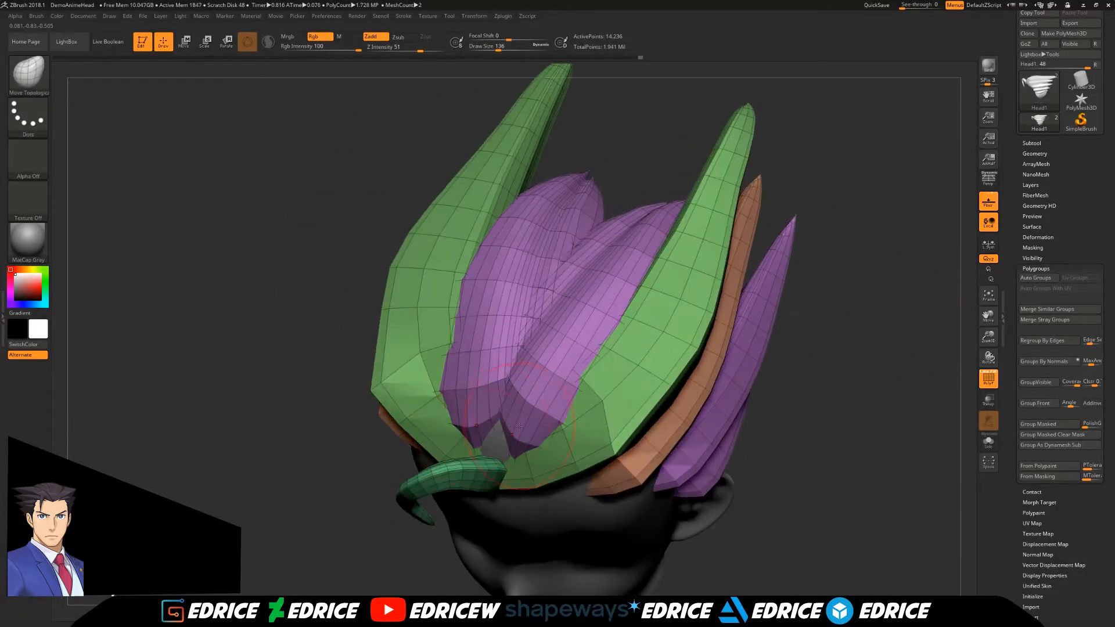
pyautogui.keyDown('ctrl'); pyautogui.keyDown('shift'); pyautogui.click(496, 427); pyautogui.keyUp('shift'); pyautogui.keyUp('ctrl')
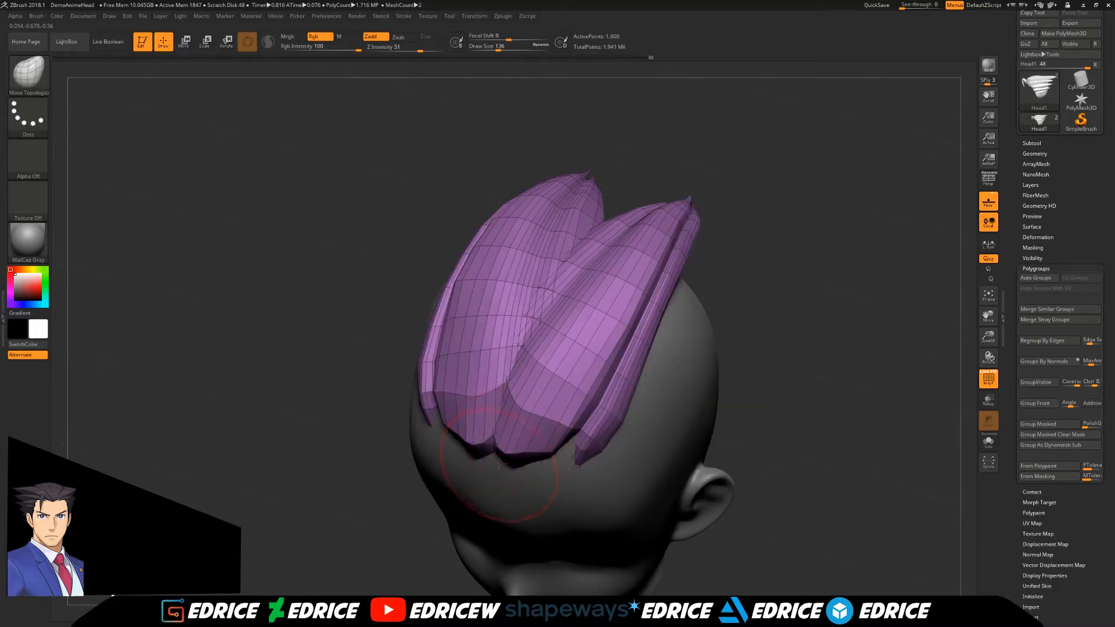
pyautogui.keyDown('ctrl'); pyautogui.keyDown('shift'); pyautogui.click(861, 311); pyautogui.keyUp('shift'); pyautogui.keyUp('ctrl')
pyautogui.moveTo(860, 311); pyautogui.dragTo(727, 349, button='right')
# Switch to the hair curve brush with the Thick_single strand, set Draw Size 87 and freeze the hair's subdivision levels.
pyautogui.press('b')
pyautogui.click(418, 83)
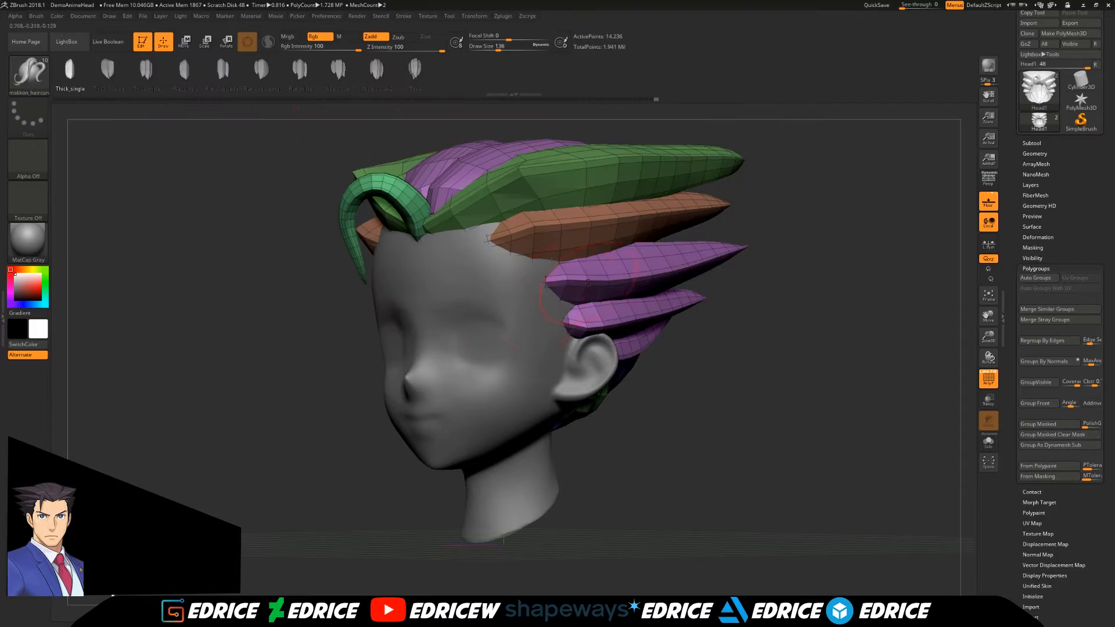
pyautogui.moveTo(540, 273); pyautogui.dragTo(564, 305, button='right')
pyautogui.click(545, 303)
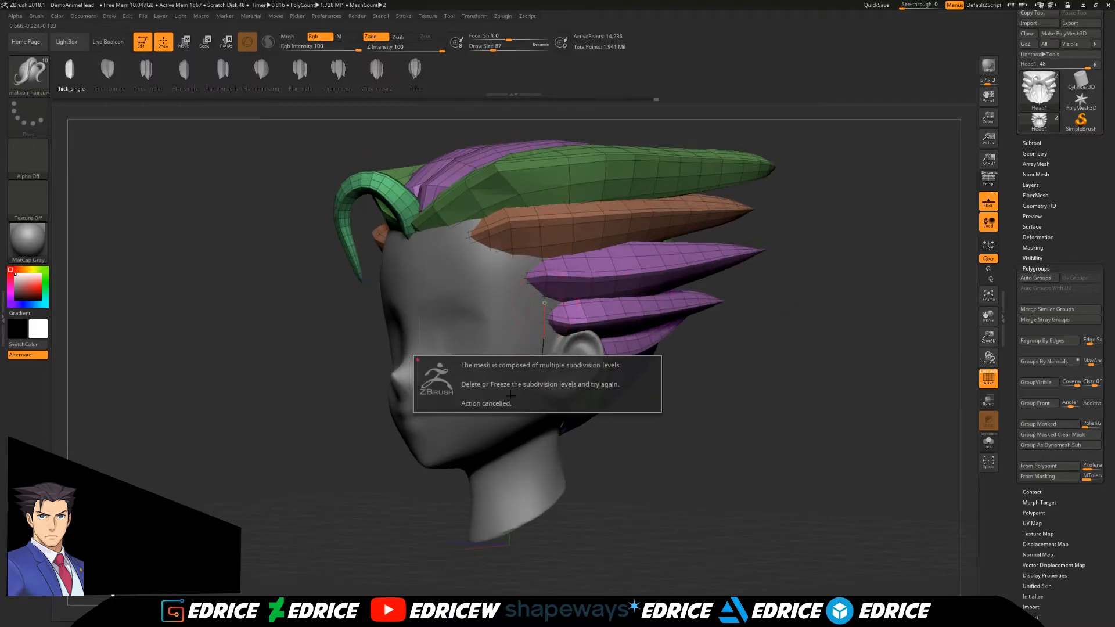
pyautogui.press('ctrl')
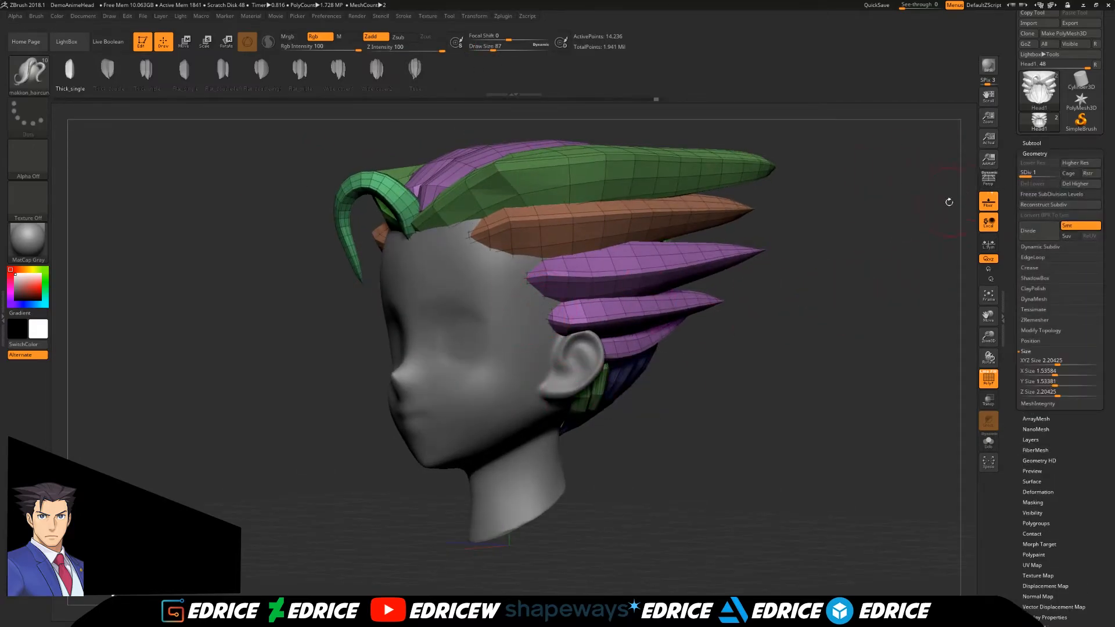
pyautogui.click(1050, 197)
pyautogui.keyDown('shift'); pyautogui.moveTo(636, 328); pyautogui.dragTo(726, 325); pyautogui.keyUp('shift')
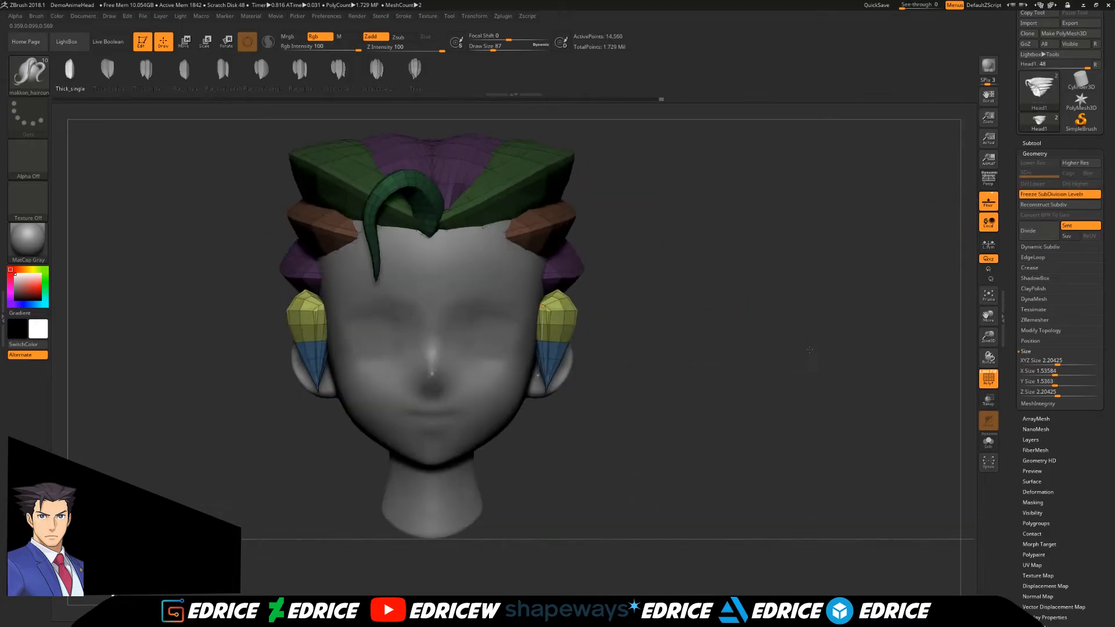
pyautogui.moveTo(543, 373); pyautogui.dragTo(552, 313)
pyautogui.moveTo(639, 314)
pyautogui.mouseDown()
pyautogui.moveTo(784, 317)
pyautogui.moveTo(639, 314)
pyautogui.mouseUp()
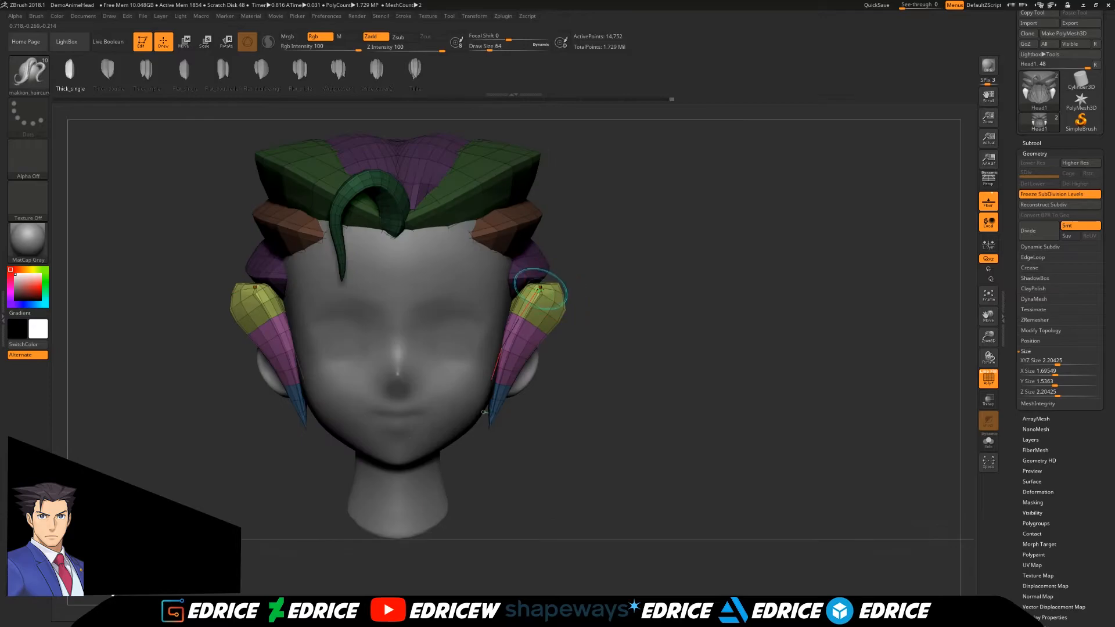
pyautogui.moveTo(501, 351)
pyautogui.mouseDown()
pyautogui.moveTo(486, 281)
pyautogui.moveTo(600, 264)
pyautogui.mouseUp()
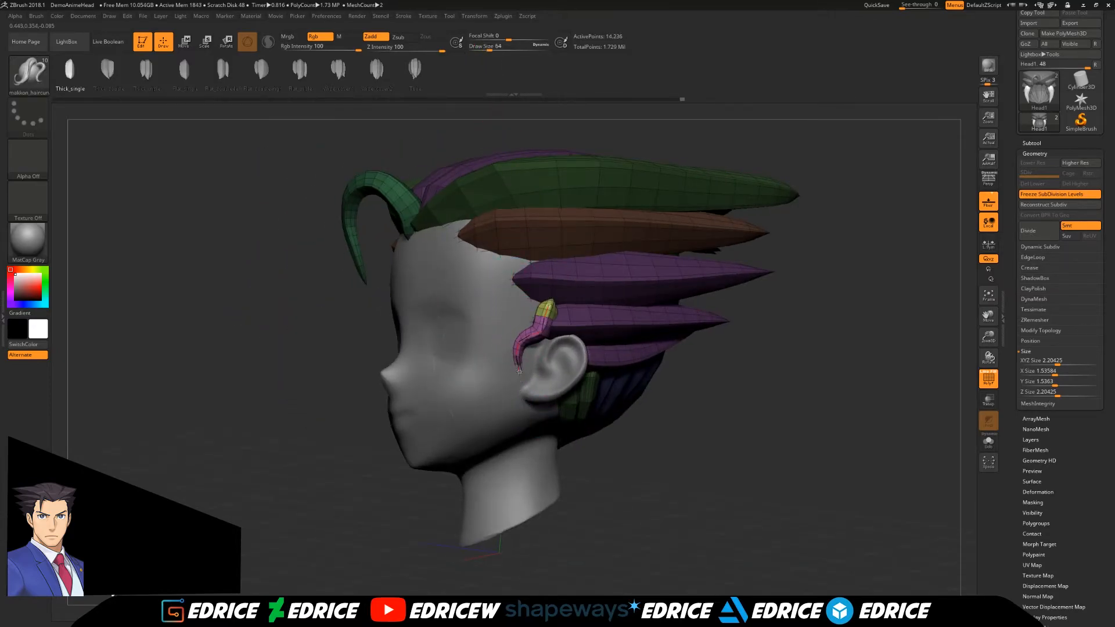
pyautogui.hotkey('ctrl', 'z')
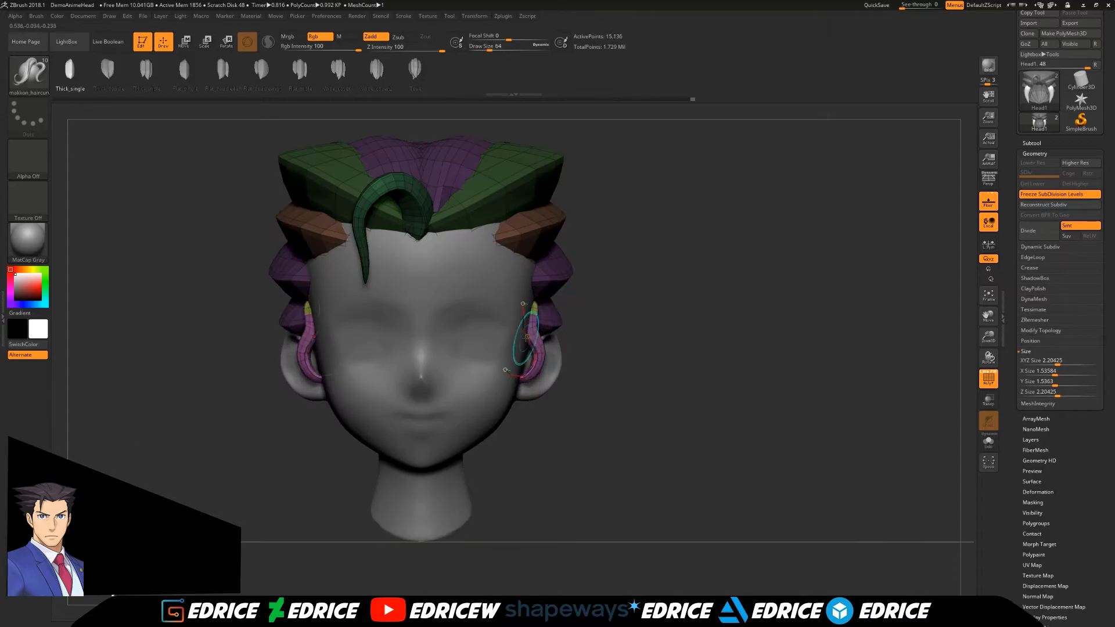
pyautogui.hotkey('ctrl', 'shift', 'z')
pyautogui.hotkey('ctrl', 'shift', 'z')
pyautogui.hotkey('ctrl', 'shift', 'z')
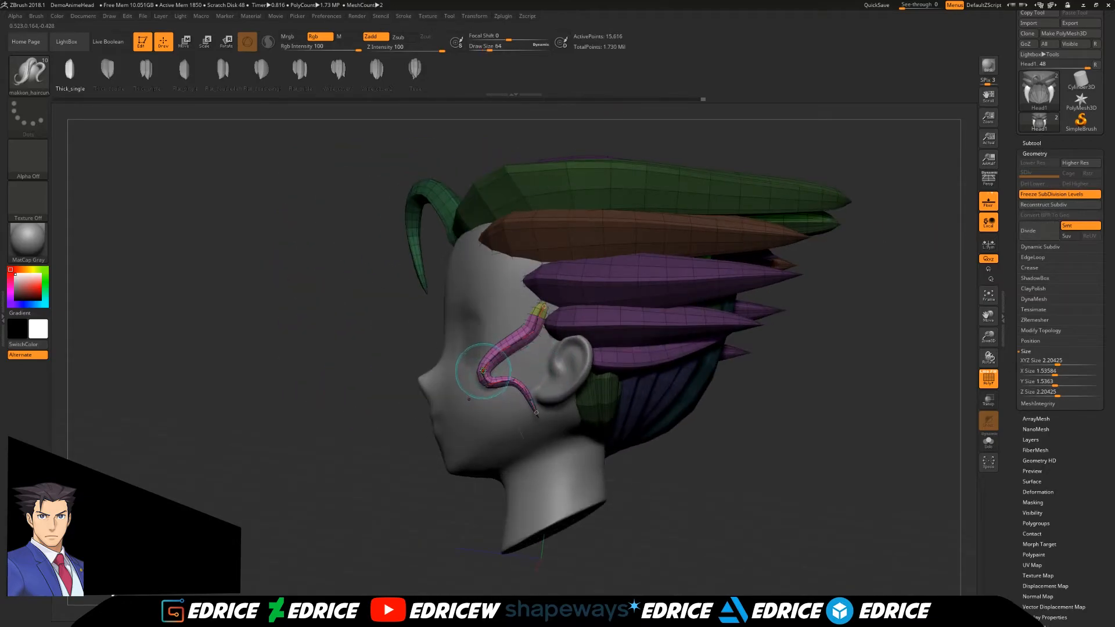
pyautogui.hotkey('ctrl', 'shift', 'z')
pyautogui.hotkey('ctrl', 'shift', 'z')
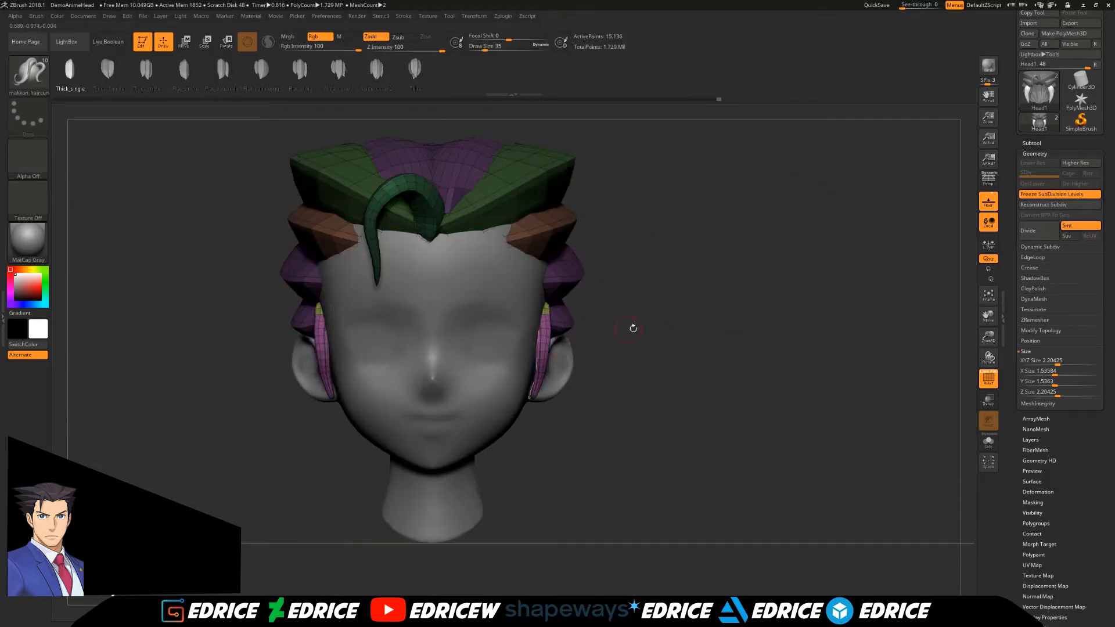
# Redraw slim mirrored sideburn strands in front of the ears at Draw Size 35 and switch to the Move Topological brush.
pyautogui.moveTo(608, 333); pyautogui.dragTo(540, 351)
pyautogui.hotkey('ctrl', 'shift', 'z')
pyautogui.hotkey('ctrl', 'shift', 'z')
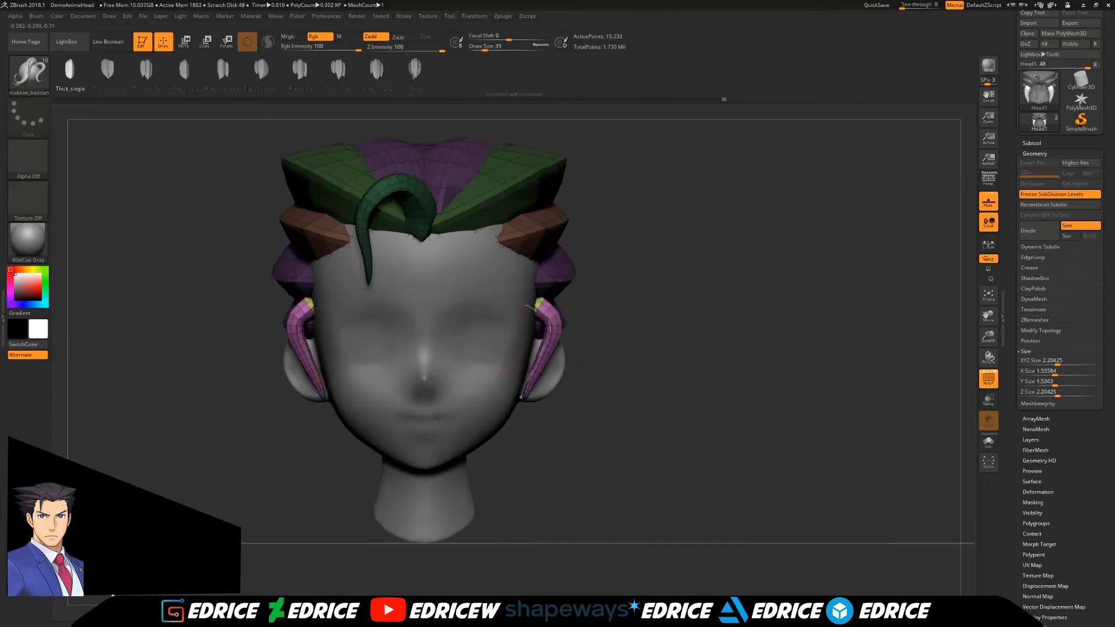
pyautogui.press('b')
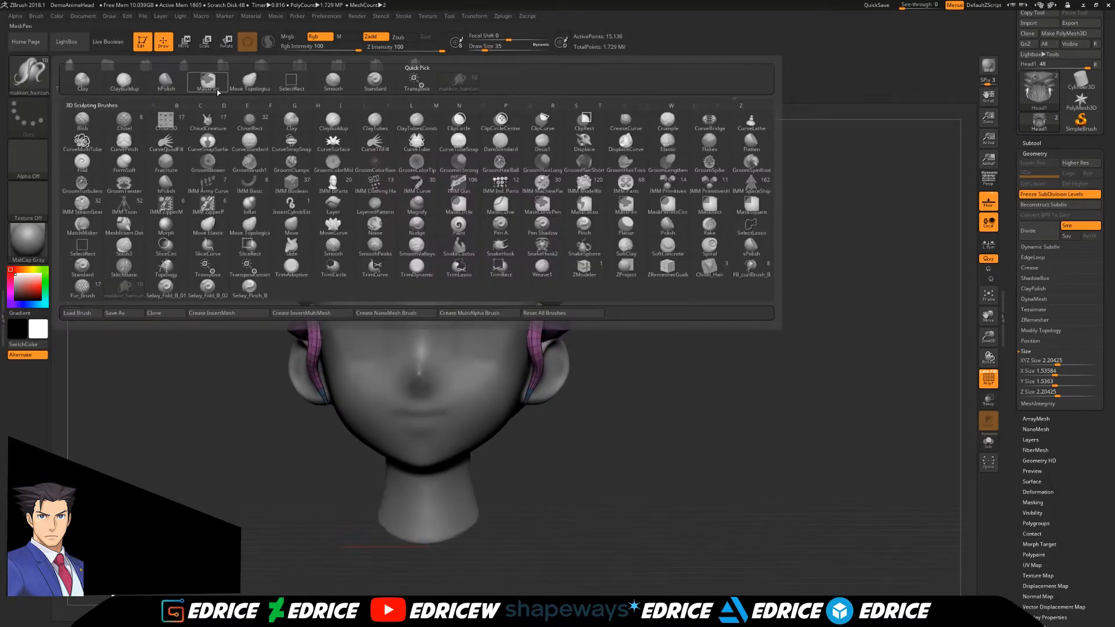
pyautogui.press('m')
pyautogui.press('t')
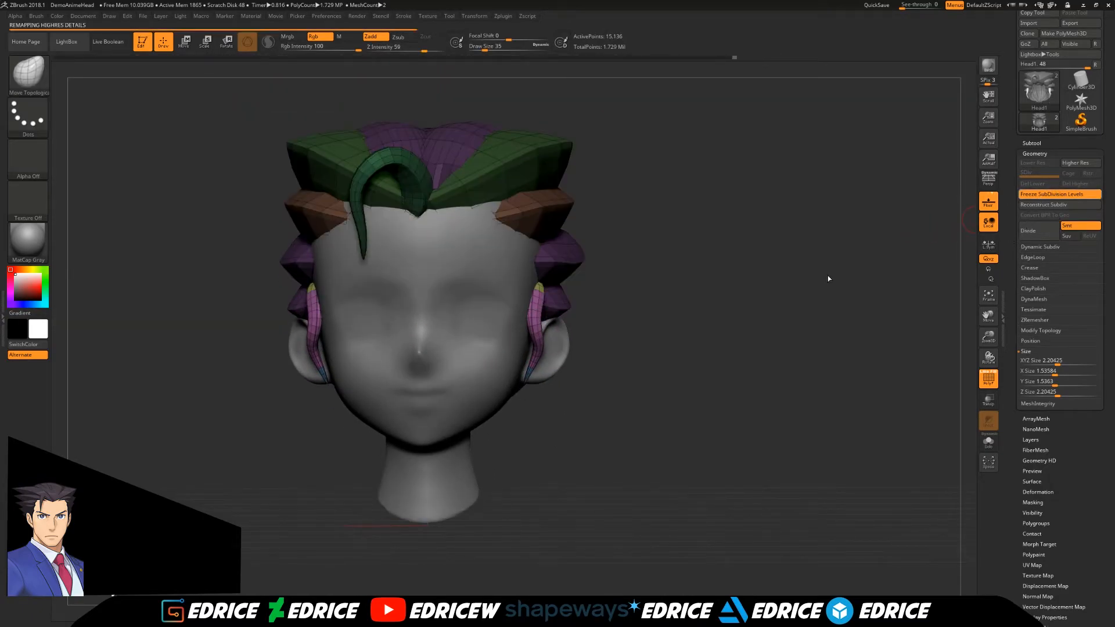
# Lower the hair to subdivision level 1 and pull the sideburn strands into shape in front of the ears at Draw Size 108.
pyautogui.hotkey('shift', 'd')
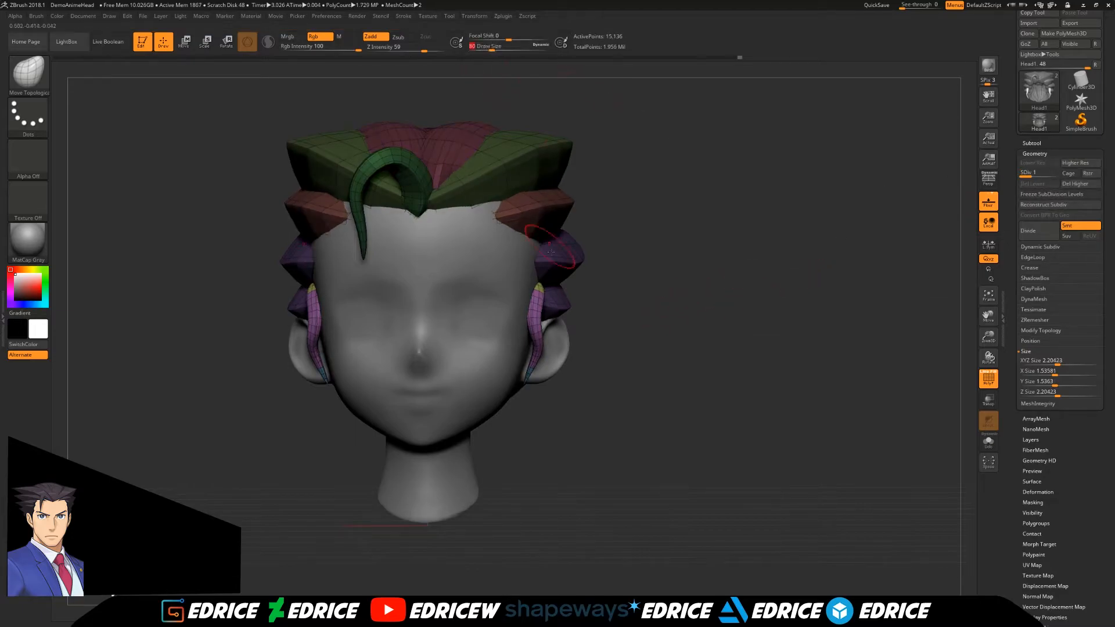
pyautogui.moveTo(525, 370)
pyautogui.mouseDown(button='right')
pyautogui.moveTo(442, 349)
pyautogui.moveTo(520, 297)
pyautogui.mouseUp(button='right')
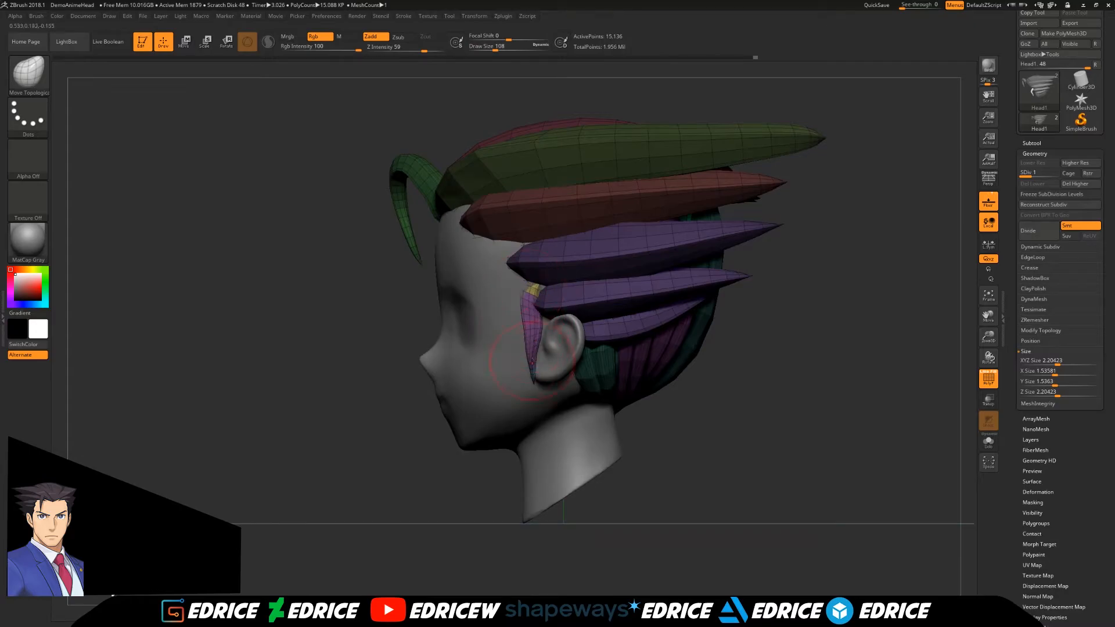
pyautogui.press('shift')
pyautogui.moveTo(386, 394)
pyautogui.mouseDown(button='right')
pyautogui.moveTo(477, 395)
pyautogui.moveTo(389, 394)
pyautogui.mouseUp(button='right')
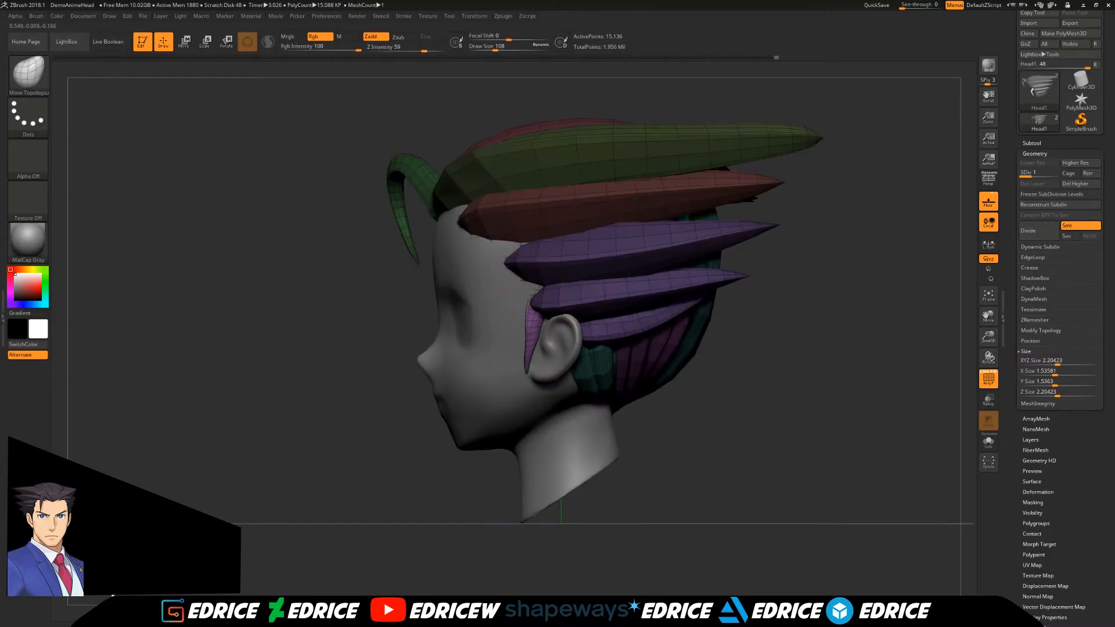
pyautogui.moveTo(532, 360); pyautogui.dragTo(847, 336, button='right')
# Turn off the polyframe display and raise the hair back to subdivision level 4.
pyautogui.hotkey('shift', 'f')
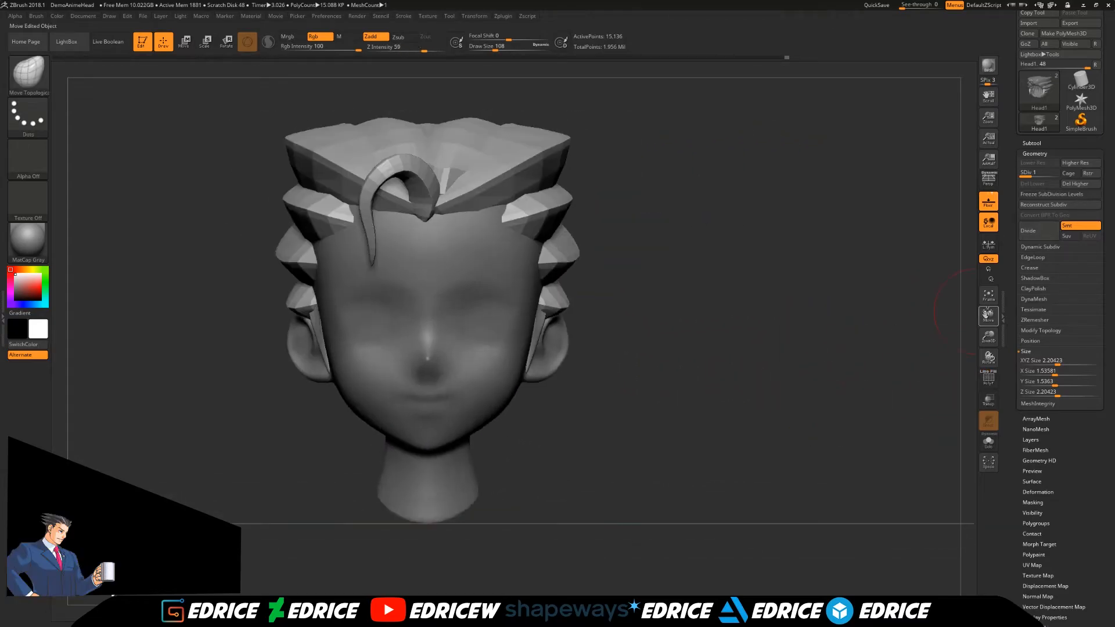
pyautogui.press('d')
pyautogui.press('d')
pyautogui.press('d')
pyautogui.keyDown('alt'); pyautogui.moveTo(856, 295); pyautogui.dragTo(841, 336, button='right'); pyautogui.keyUp('alt')
# Isolate the pair of large top side strands and flatten their outer faces with the hPolish brush at Draw Size 80.
pyautogui.hotkey('ctrl', 'shift')
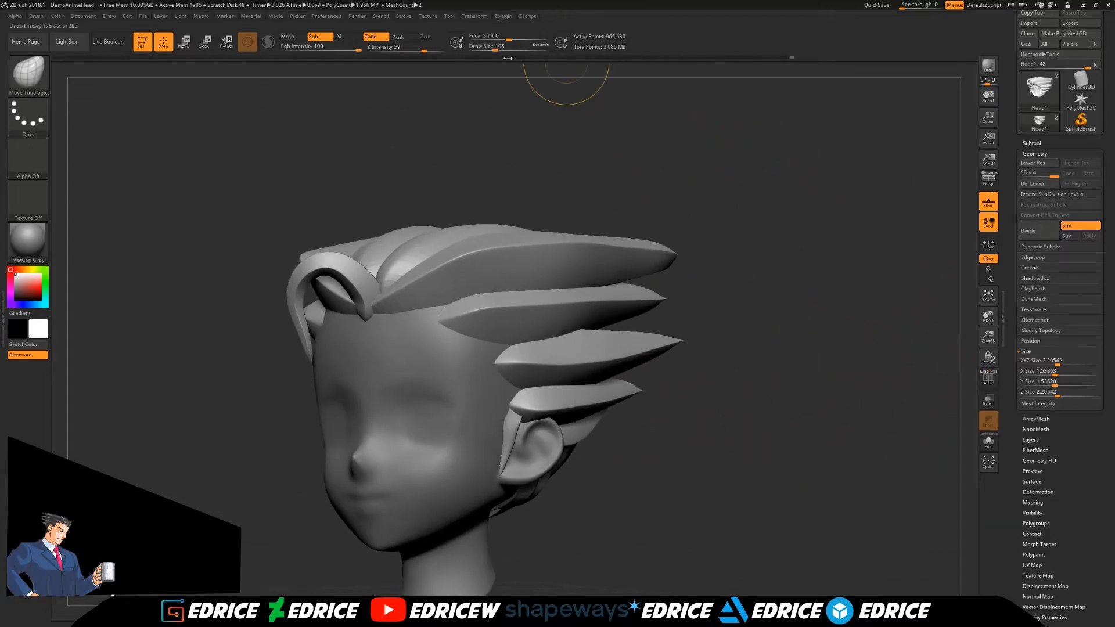
pyautogui.keyDown('ctrl'); pyautogui.keyDown('shift'); pyautogui.click(499, 247); pyautogui.keyUp('shift'); pyautogui.keyUp('ctrl')
pyautogui.press('b')
pyautogui.press('h')
pyautogui.press('p')
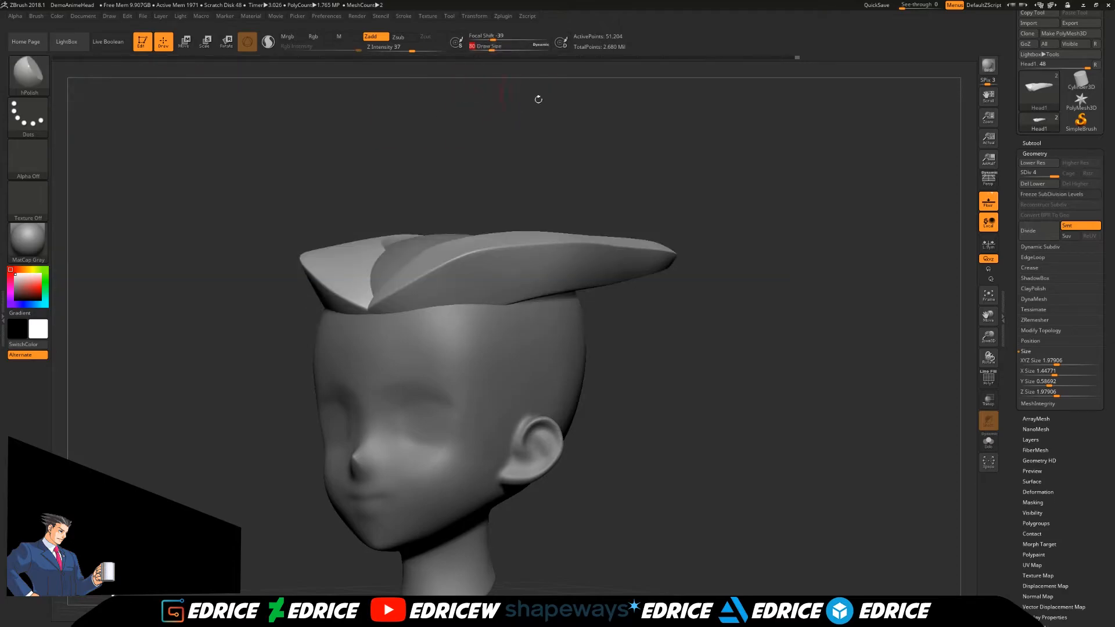
pyautogui.moveTo(496, 116); pyautogui.dragTo(488, 268, button='right')
pyautogui.moveTo(637, 284); pyautogui.dragTo(577, 280, button='right')
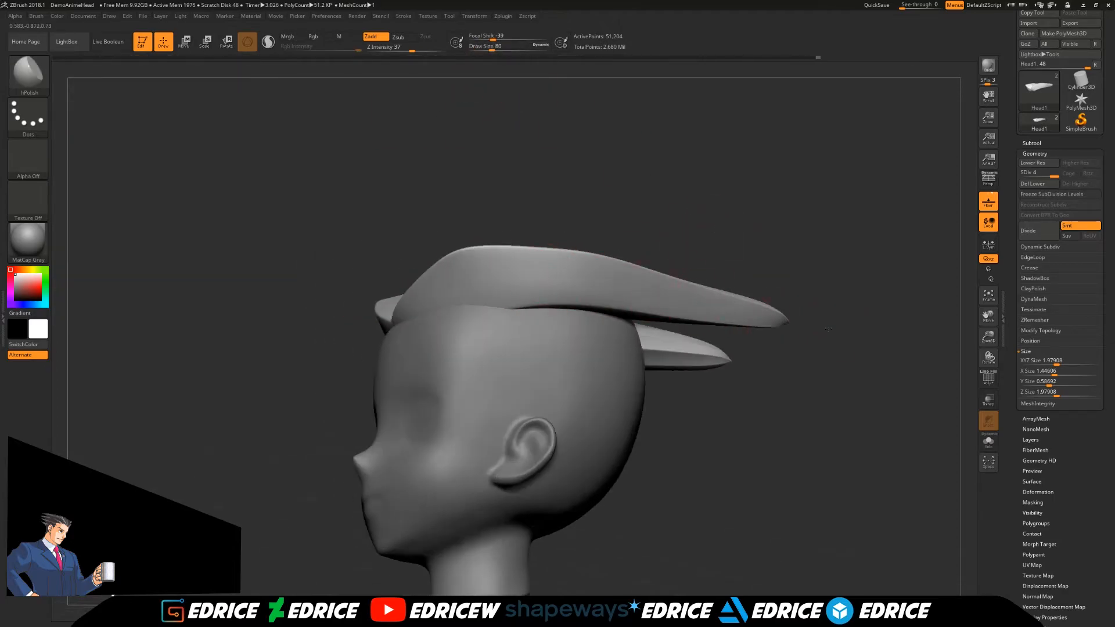
pyautogui.moveTo(788, 325); pyautogui.dragTo(895, 291, button='right')
# Hide the Head subtool and polish the hidden sides of the large top strands at Draw Size 94.
pyautogui.click(1032, 143)
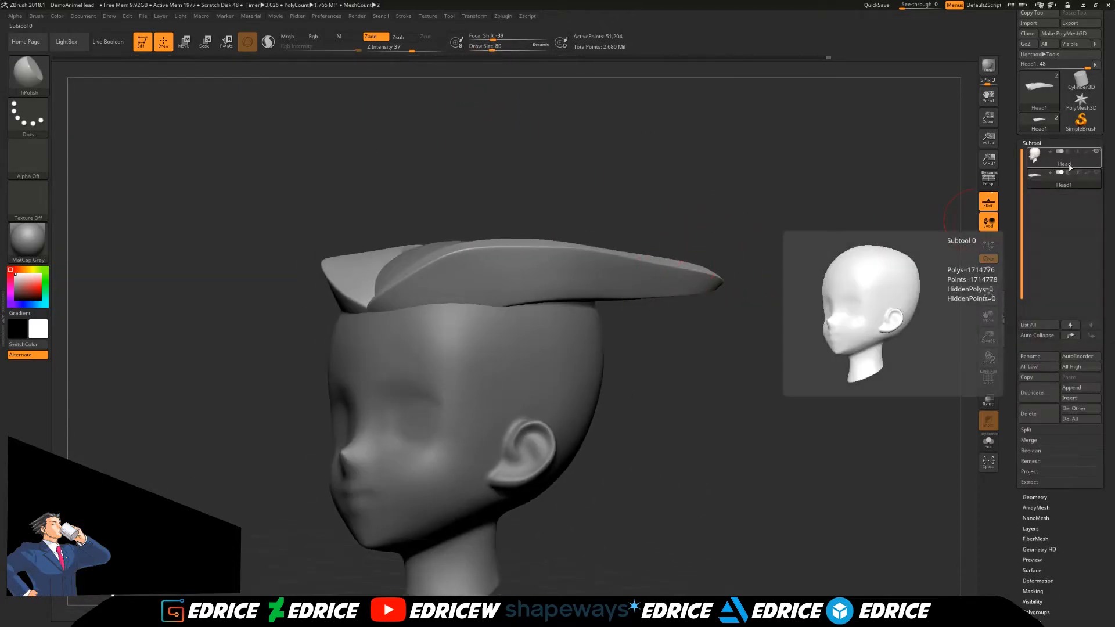
pyautogui.click(1093, 153)
pyautogui.moveTo(666, 341); pyautogui.dragTo(520, 216, button='right')
pyautogui.moveTo(564, 91); pyautogui.dragTo(778, 346, button='right')
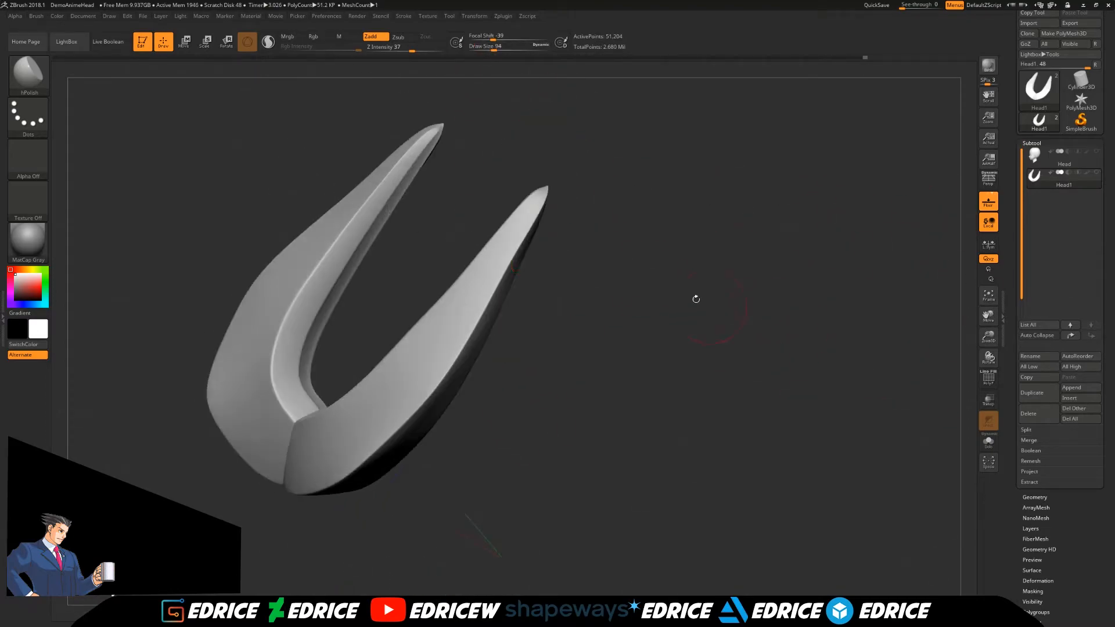
pyautogui.moveTo(593, 359); pyautogui.dragTo(343, 411, button='right')
# Subdivide the hair to level 5 and polish the isolated second pair of side strands.
pyautogui.hotkey('ctrl', 'd')
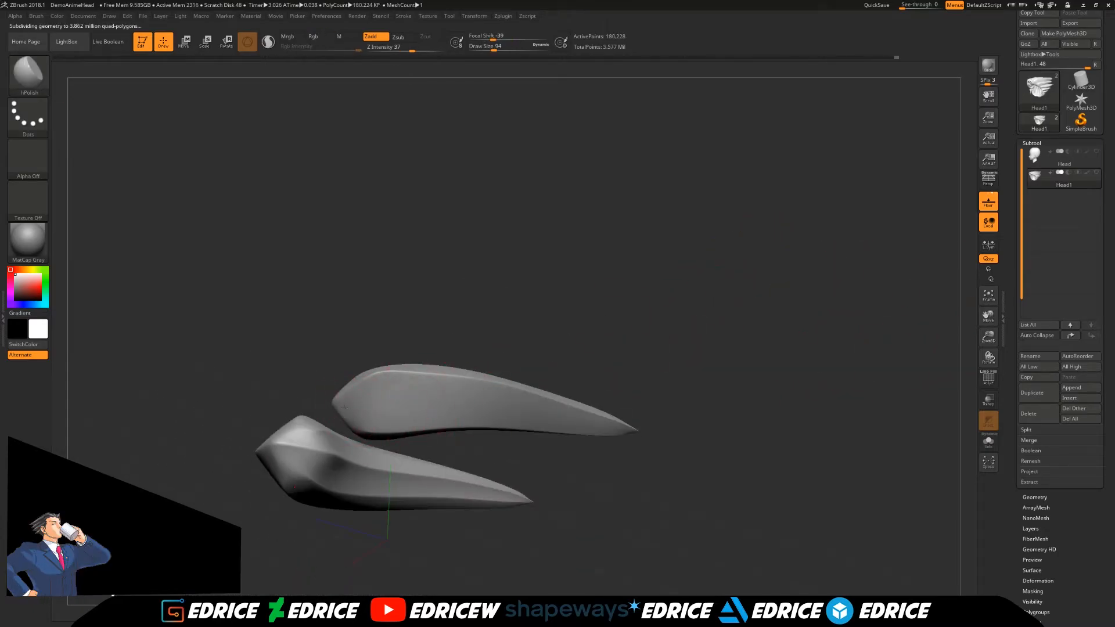
pyautogui.moveTo(532, 424); pyautogui.dragTo(489, 318, button='right')
pyautogui.moveTo(423, 364); pyautogui.dragTo(334, 172, button='right')
# Isolate the three lower pairs of side strands and polish their faces and ridges from all sides at Draw Size 77.
pyautogui.keyDown('ctrl'); pyautogui.keyDown('shift'); pyautogui.click(644, 373); pyautogui.keyUp('shift'); pyautogui.keyUp('ctrl')
pyautogui.moveTo(644, 373); pyautogui.dragTo(906, 311, button='right')
pyautogui.moveTo(747, 233); pyautogui.dragTo(369, 185, button='right')
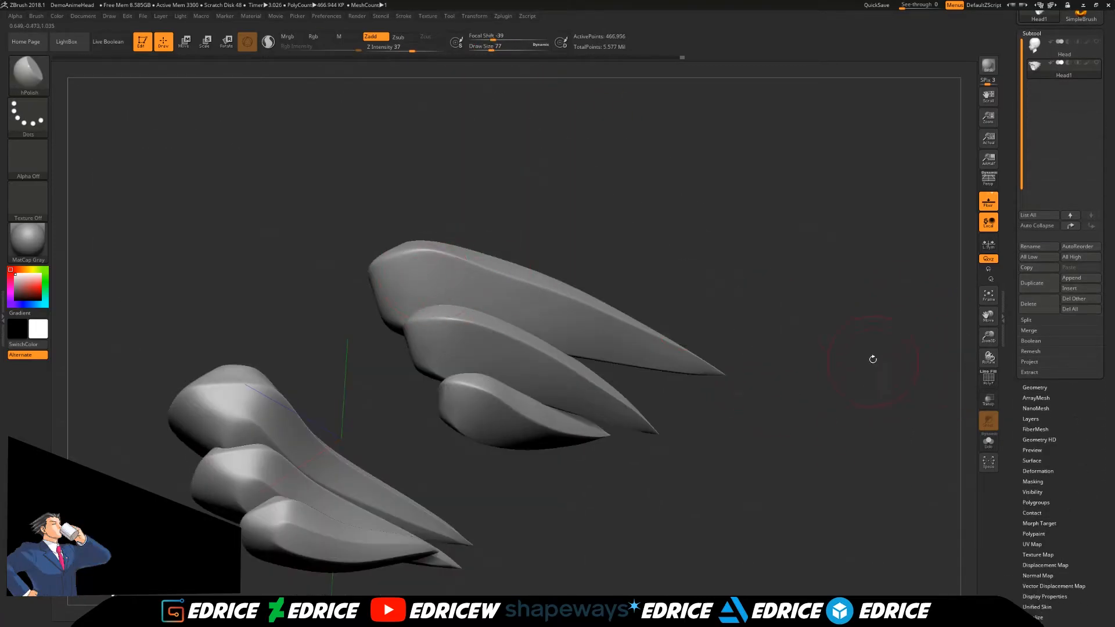
pyautogui.click(1040, 388)
pyautogui.moveTo(900, 394)
pyautogui.mouseDown()
pyautogui.moveTo(867, 401)
pyautogui.moveTo(861, 439)
pyautogui.moveTo(520, 286)
pyautogui.mouseUp()
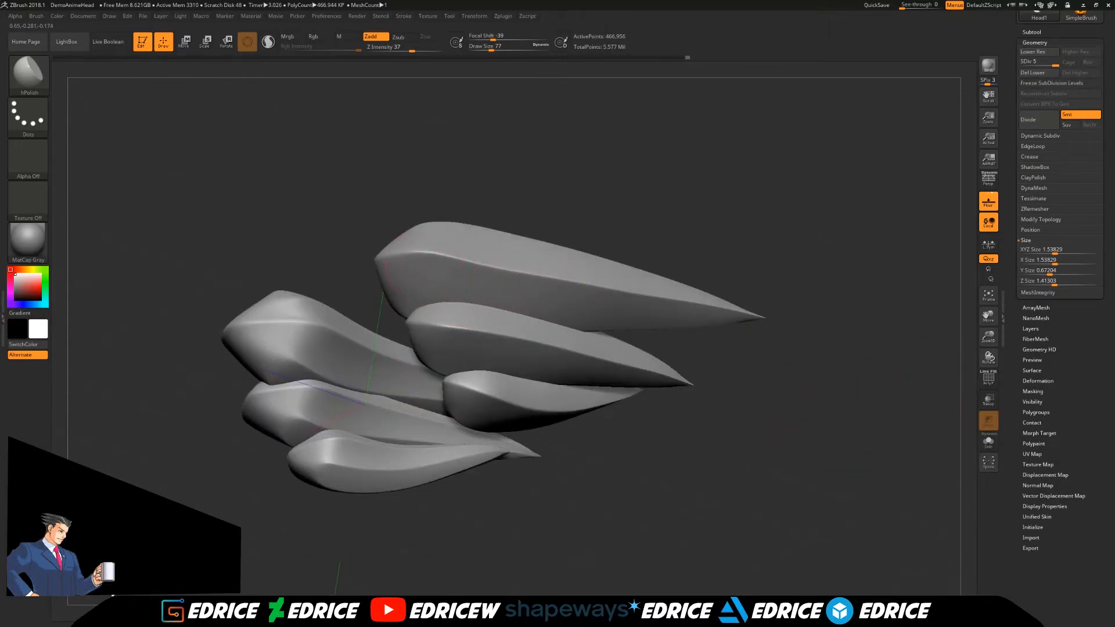
pyautogui.moveTo(442, 271); pyautogui.dragTo(604, 279)
pyautogui.moveTo(656, 244); pyautogui.dragTo(567, 286)
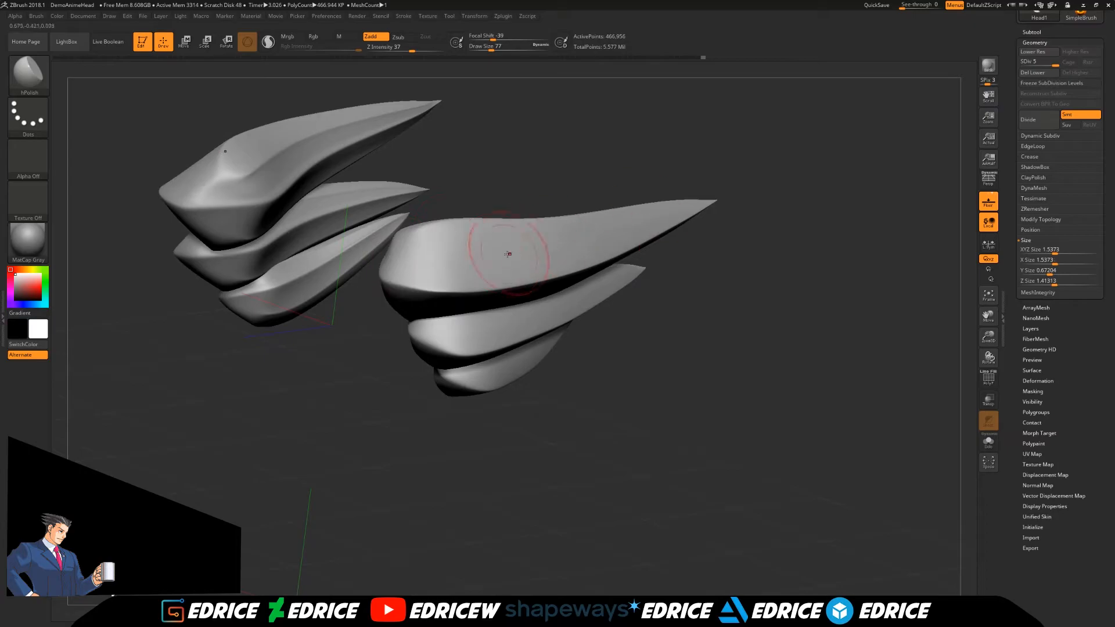
pyautogui.moveTo(472, 255); pyautogui.dragTo(459, 407, button='right')
pyautogui.moveTo(547, 392); pyautogui.dragTo(452, 408)
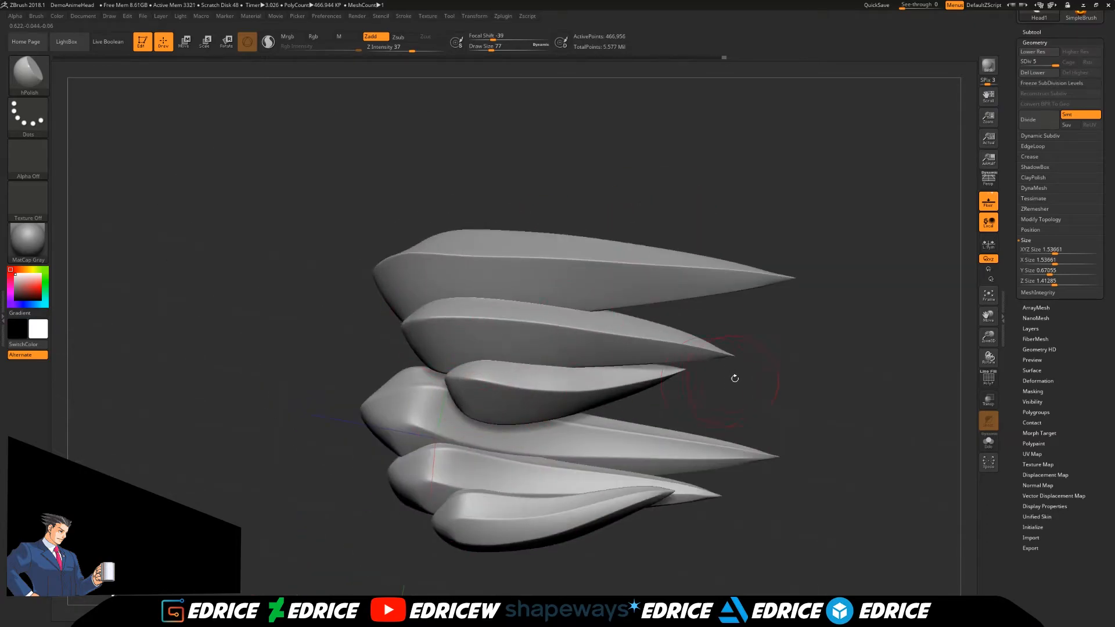
pyautogui.moveTo(730, 382); pyautogui.dragTo(662, 386)
pyautogui.moveTo(740, 407)
pyautogui.mouseDown()
pyautogui.moveTo(758, 436)
pyautogui.moveTo(431, 313)
pyautogui.mouseUp()
pyautogui.moveTo(765, 177); pyautogui.dragTo(676, 303)
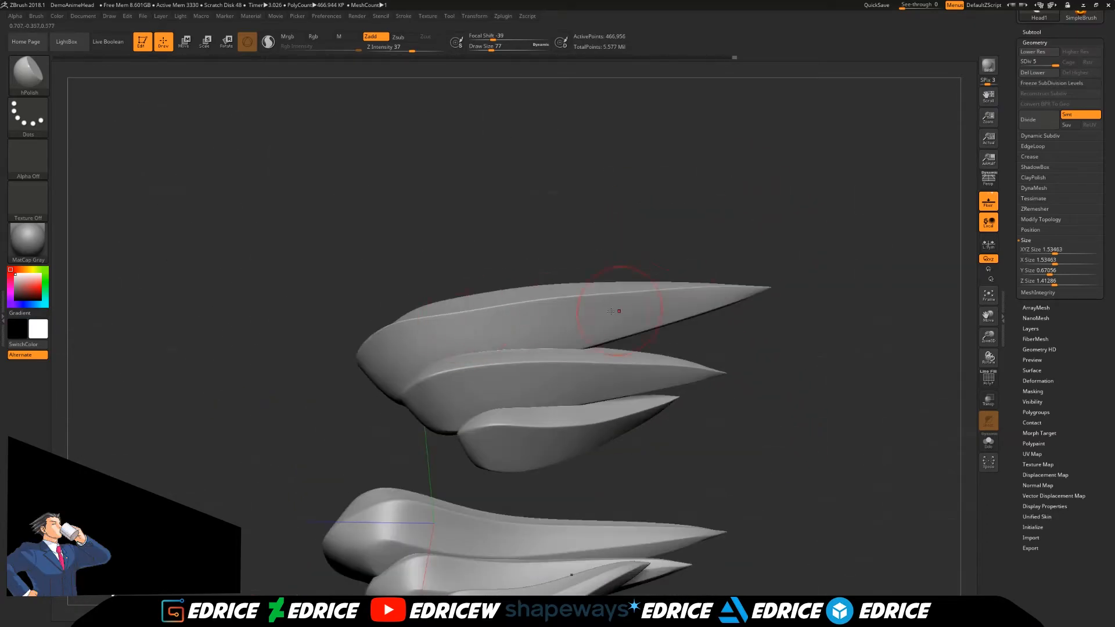
pyautogui.moveTo(799, 306); pyautogui.dragTo(671, 291)
# Isolate the central strands on top of the head and polish their ridges and rounded front ends.
pyautogui.keyDown('ctrl'); pyautogui.keyDown('shift'); pyautogui.click(344, 425); pyautogui.keyUp('shift'); pyautogui.keyUp('ctrl')
pyautogui.moveTo(797, 343); pyautogui.dragTo(813, 371)
pyautogui.keyDown('ctrl'); pyautogui.keyDown('shift'); pyautogui.click(264, 281); pyautogui.keyUp('shift'); pyautogui.keyUp('ctrl')
pyautogui.moveTo(316, 297); pyautogui.dragTo(302, 236, button='right')
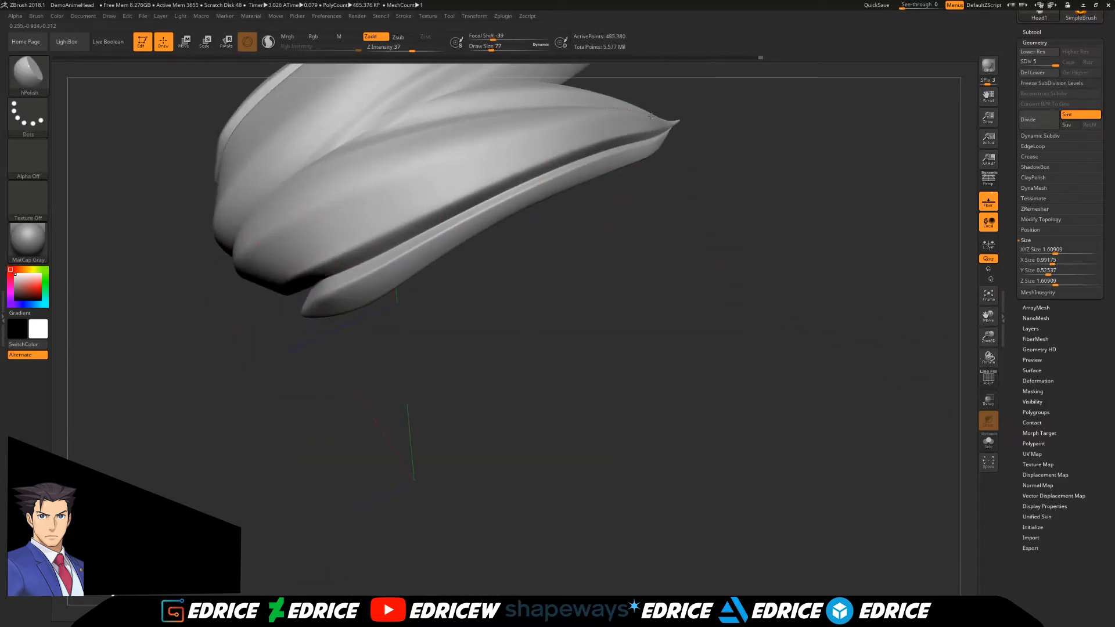
pyautogui.moveTo(542, 139); pyautogui.dragTo(473, 258, button='right')
pyautogui.moveTo(353, 277); pyautogui.dragTo(599, 191)
pyautogui.moveTo(599, 302)
pyautogui.mouseDown(button='right')
pyautogui.moveTo(478, 329)
pyautogui.moveTo(284, 217)
pyautogui.mouseUp(button='right')
pyautogui.moveTo(340, 164); pyautogui.dragTo(264, 299)
pyautogui.moveTo(211, 142)
pyautogui.mouseDown()
pyautogui.moveTo(229, 333)
pyautogui.moveTo(330, 205)
pyautogui.mouseUp()
pyautogui.moveTo(522, 145); pyautogui.dragTo(368, 247, button='right')
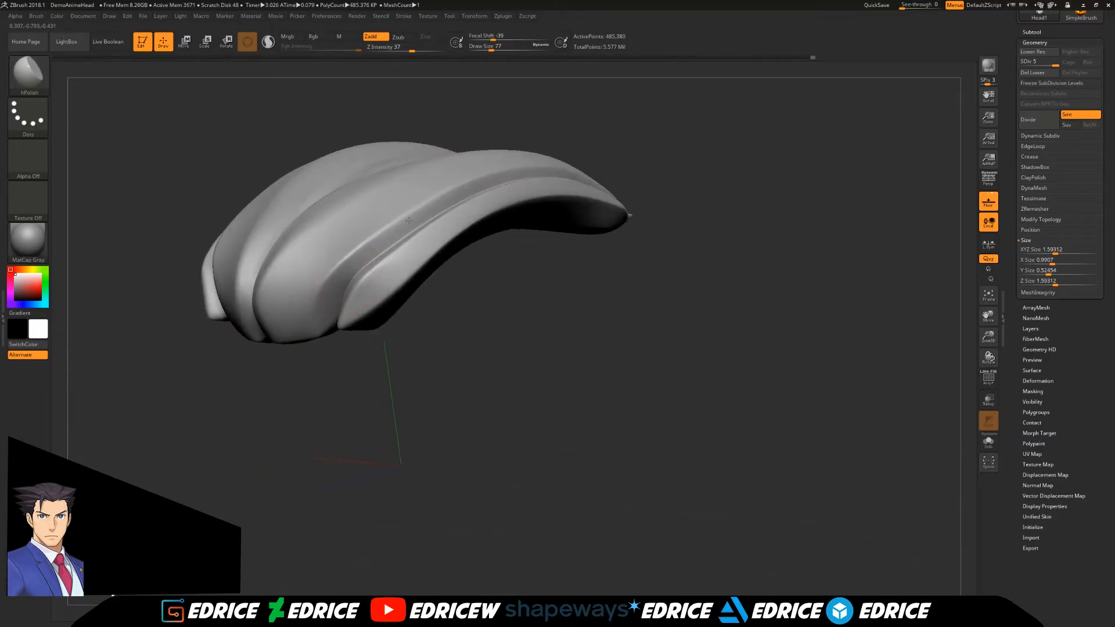
# Isolate the strands at the back of the head, polish their surfaces on both sides and show the whole hair again.
pyautogui.moveTo(615, 134); pyautogui.dragTo(754, 235, button='right')
pyautogui.keyDown('ctrl'); pyautogui.keyDown('shift'); pyautogui.click(778, 279); pyautogui.keyUp('shift'); pyautogui.keyUp('ctrl')
pyautogui.moveTo(804, 331); pyautogui.dragTo(593, 360, button='right')
pyautogui.keyDown('ctrl'); pyautogui.keyDown('shift'); pyautogui.click(580, 406); pyautogui.keyUp('shift'); pyautogui.keyUp('ctrl')
pyautogui.moveTo(676, 486); pyautogui.dragTo(673, 262, button='right')
pyautogui.moveTo(618, 287); pyautogui.dragTo(613, 319, button='right')
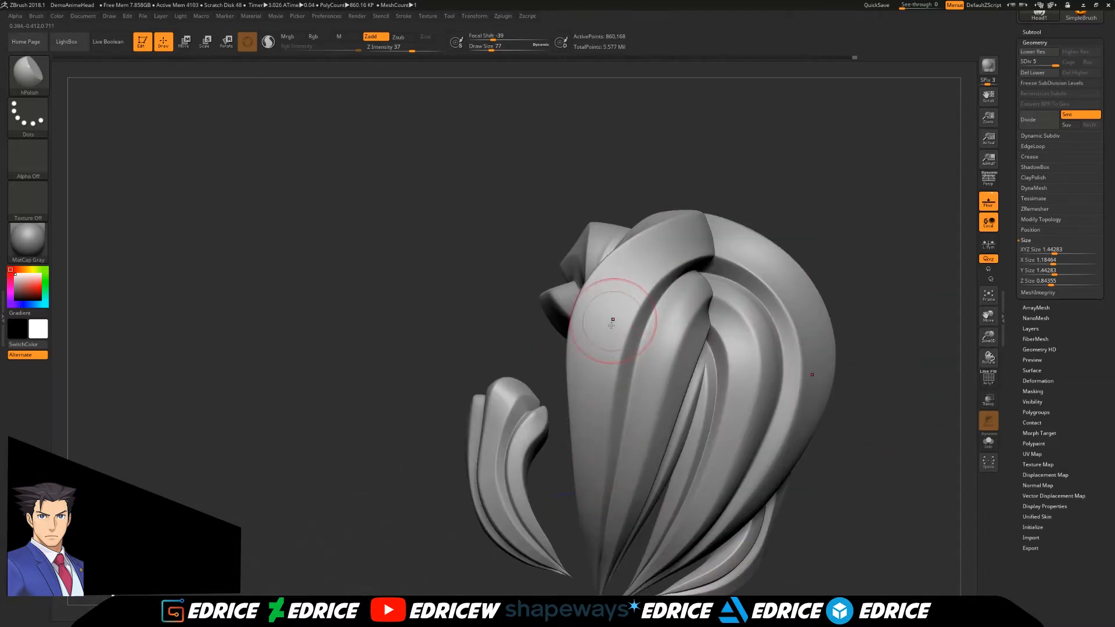
pyautogui.moveTo(669, 351)
pyautogui.mouseDown(button='right')
pyautogui.moveTo(740, 348)
pyautogui.moveTo(800, 251)
pyautogui.mouseUp(button='right')
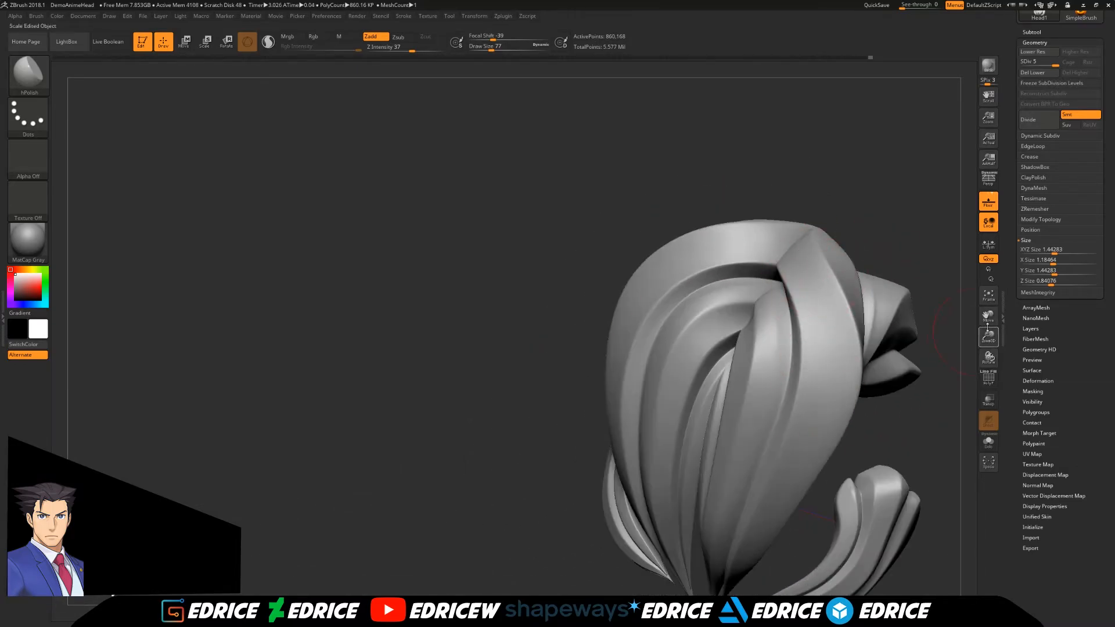
pyautogui.moveTo(953, 331); pyautogui.dragTo(749, 182, button='right')
pyautogui.moveTo(910, 214); pyautogui.dragTo(887, 255, button='right')
pyautogui.moveTo(923, 288); pyautogui.dragTo(965, 290, button='right')
pyautogui.moveTo(929, 325); pyautogui.dragTo(832, 356, button='right')
pyautogui.hotkey('alt', 'Down')
pyautogui.moveTo(498, 319); pyautogui.dragTo(423, 399, button='right')
pyautogui.moveTo(445, 343); pyautogui.dragTo(458, 310, button='right')
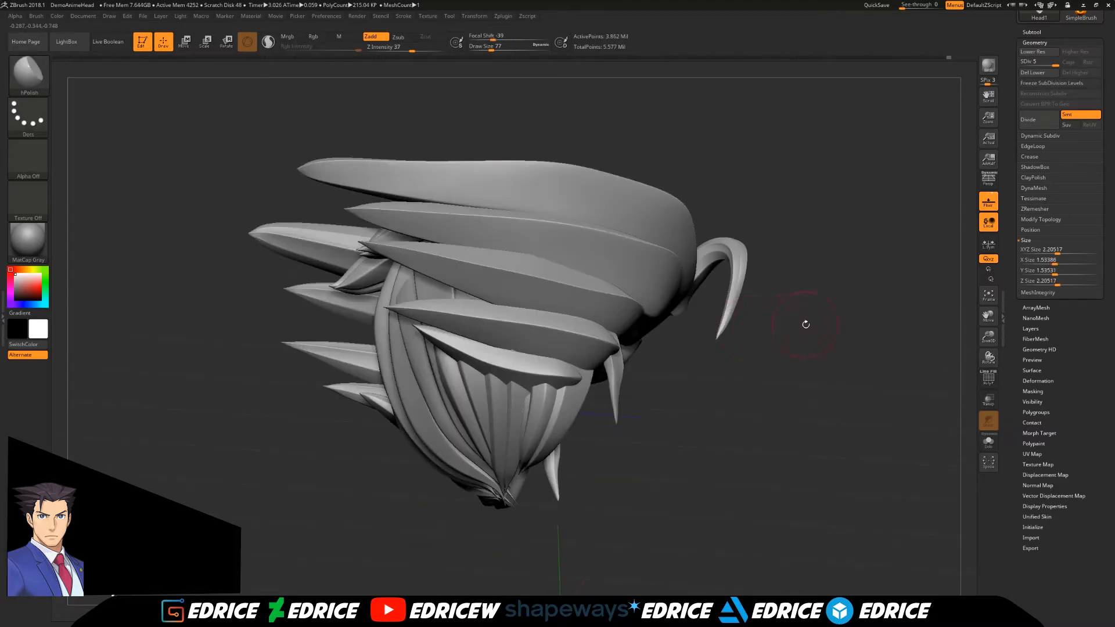
# Isolate the curled forelock, polish its faces with Draw Size reduced to 49 and show the whole hair again.
pyautogui.moveTo(734, 319); pyautogui.dragTo(715, 325, button='right')
pyautogui.moveTo(989, 337)
pyautogui.mouseDown()
pyautogui.moveTo(989, 315)
pyautogui.moveTo(249, 296)
pyautogui.mouseUp()
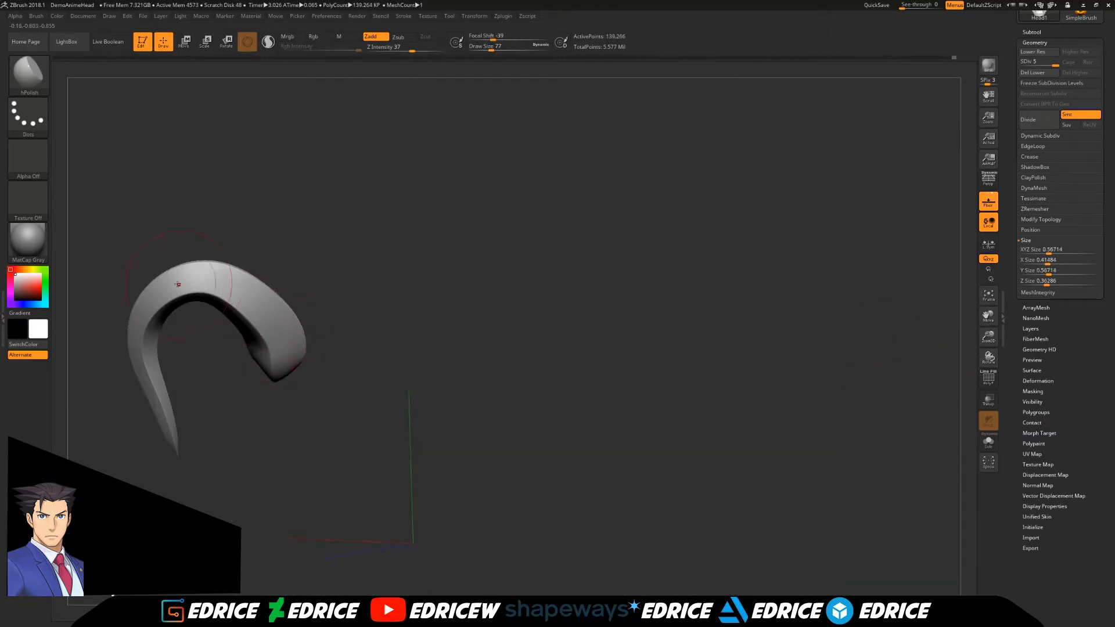
pyautogui.moveTo(174, 325); pyautogui.dragTo(133, 316, button='right')
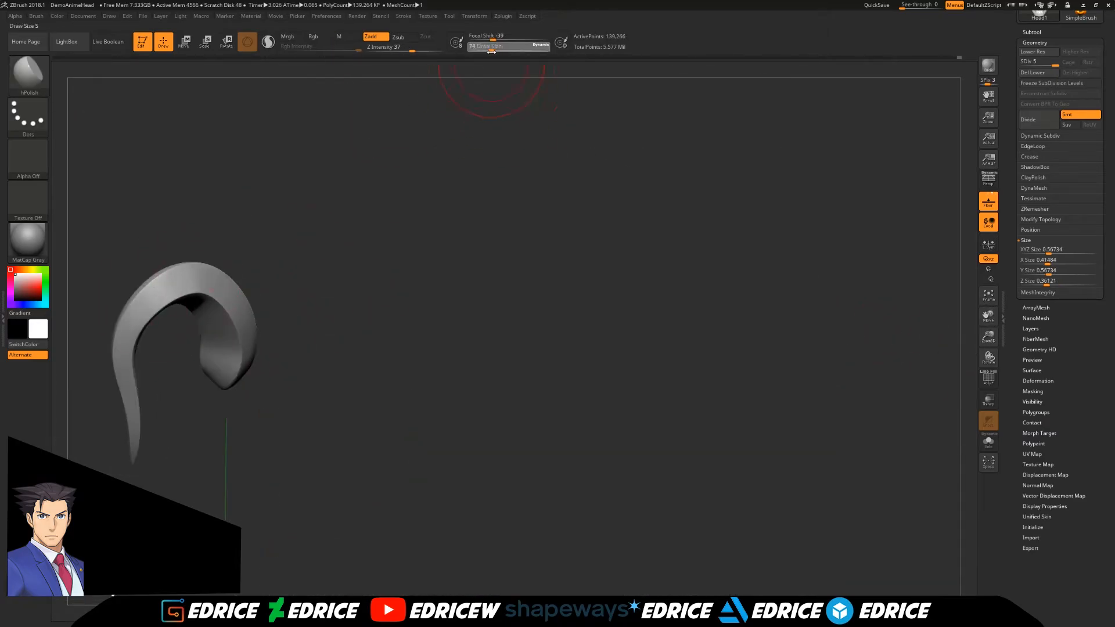
pyautogui.keyDown('alt'); pyautogui.moveTo(592, 273); pyautogui.dragTo(744, 281, button='right'); pyautogui.keyUp('alt')
pyautogui.moveTo(523, 348)
pyautogui.mouseDown(button='right')
pyautogui.moveTo(407, 409)
pyautogui.moveTo(264, 381)
pyautogui.mouseUp(button='right')
pyautogui.moveTo(311, 305); pyautogui.dragTo(324, 287, button='right')
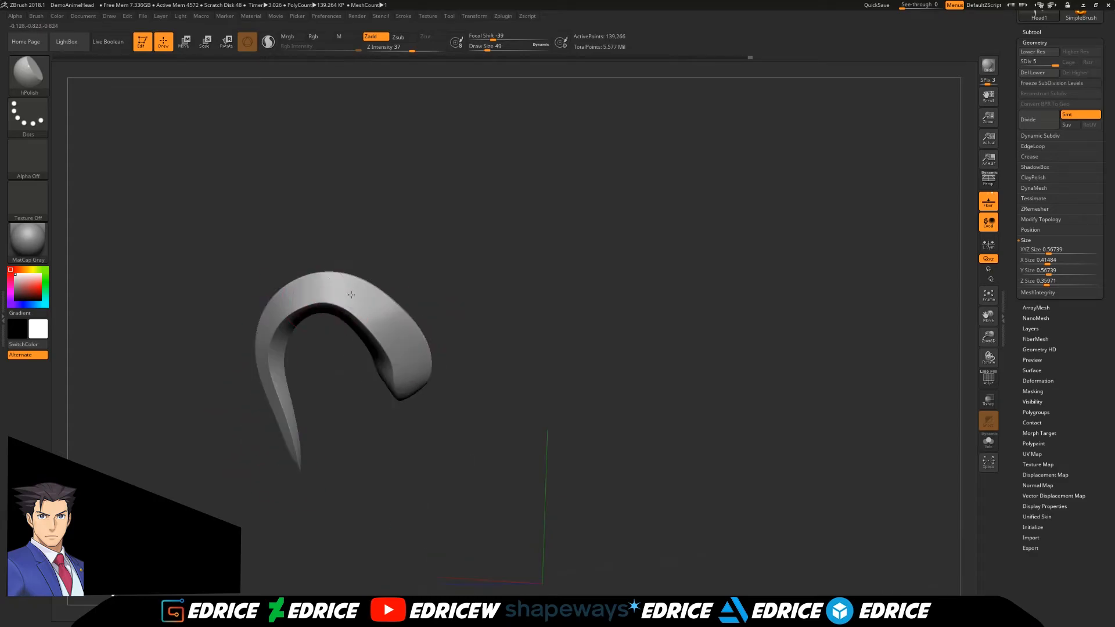
pyautogui.moveTo(417, 403)
pyautogui.mouseDown(button='right')
pyautogui.moveTo(487, 348)
pyautogui.moveTo(523, 182)
pyautogui.moveTo(581, 221)
pyautogui.moveTo(642, 241)
pyautogui.moveTo(601, 258)
pyautogui.moveTo(973, 331)
pyautogui.mouseUp(button='right')
pyautogui.hotkey('ctrl', 'shift')
pyautogui.keyDown('ctrl'); pyautogui.keyDown('shift'); pyautogui.click(520, 182); pyautogui.keyUp('shift'); pyautogui.keyUp('ctrl')
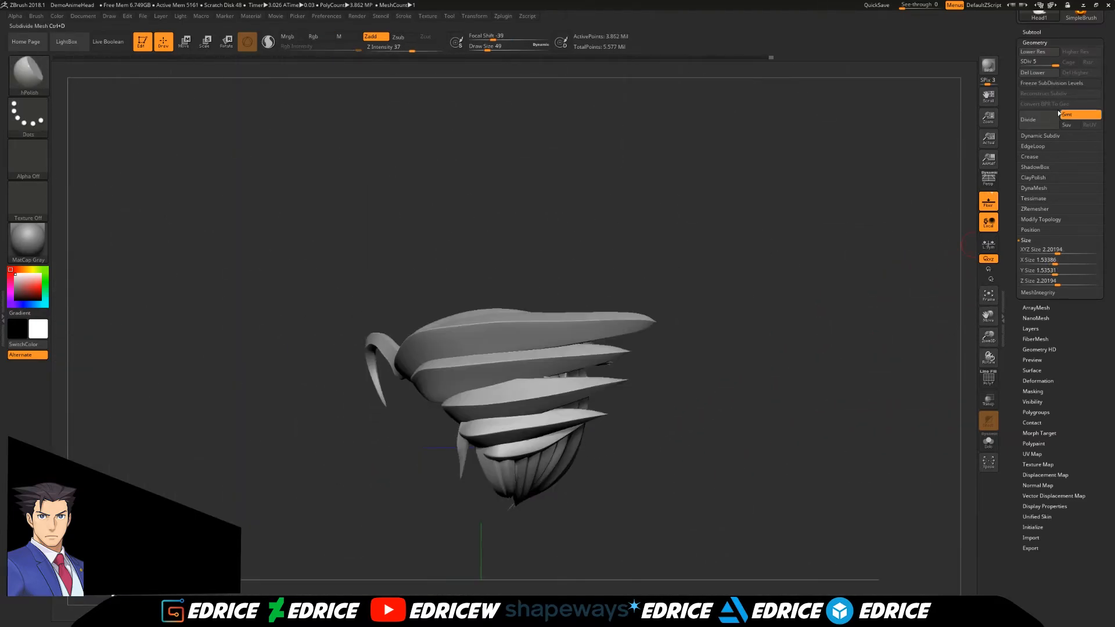
# Show the Head subtool again and sharpen the side strands' edges with the Pinch brush at Draw Size 31.
pyautogui.click(1032, 32)
pyautogui.click(26, 78)
pyautogui.press('p')
pyautogui.click(421, 368)
pyautogui.moveTo(421, 369)
pyautogui.keyDown('ctrl'); pyautogui.mouseDown(button='right')
pyautogui.moveTo(697, 291)
pyautogui.moveTo(908, 252)
pyautogui.moveTo(904, 233)
pyautogui.mouseUp(button='right'); pyautogui.keyUp('ctrl')
pyautogui.click(483, 50)
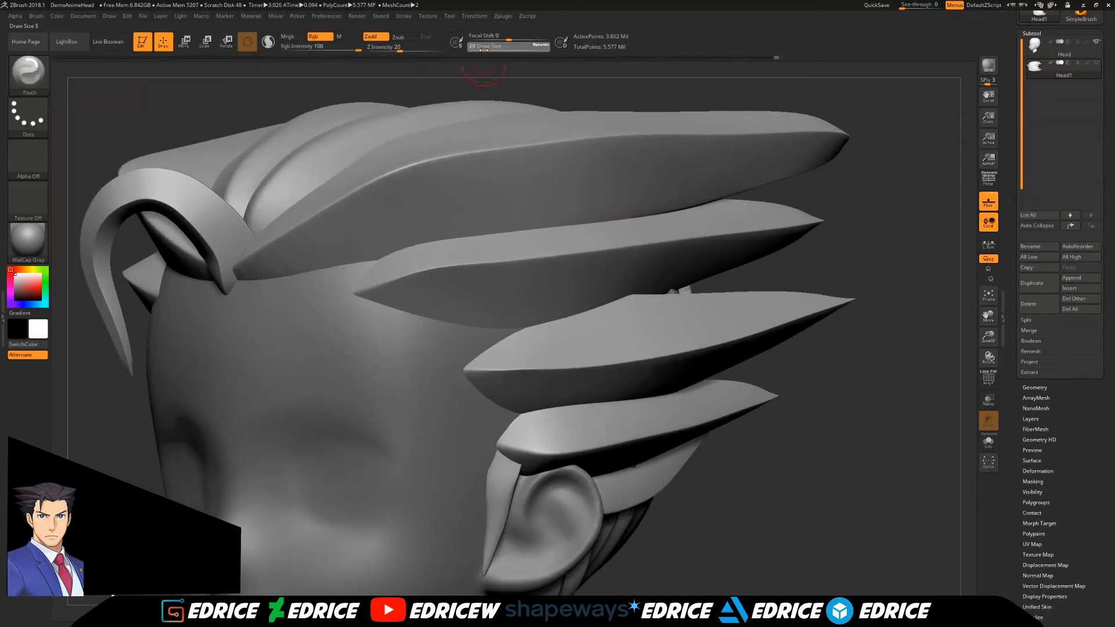
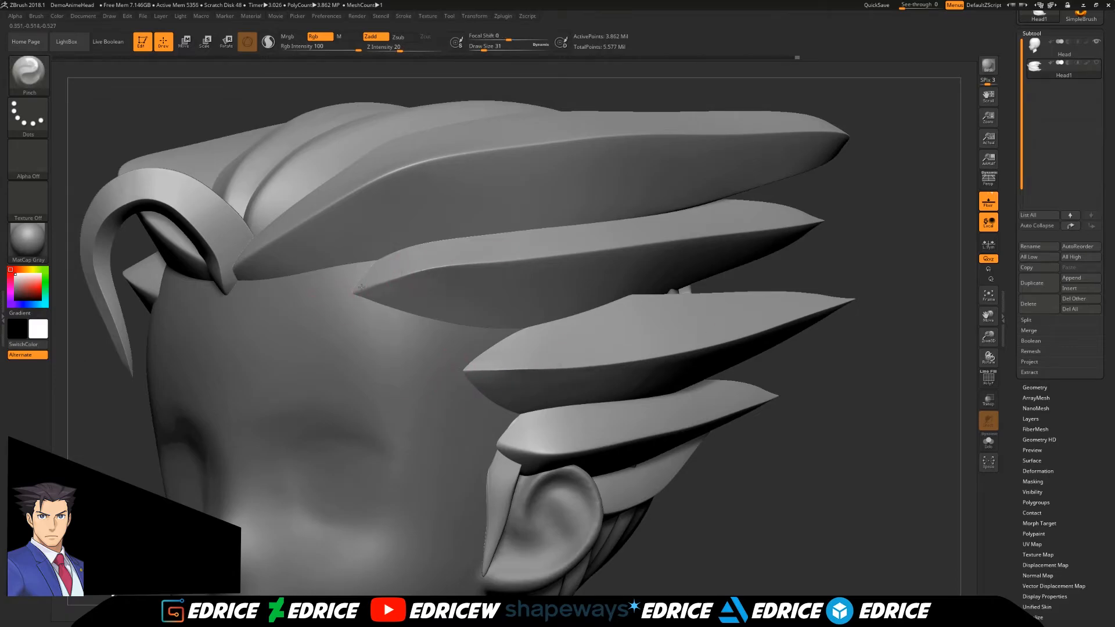
pyautogui.keyDown('ctrl'); pyautogui.moveTo(480, 366); pyautogui.dragTo(469, 344, button='right'); pyautogui.keyUp('ctrl')
# Isolate the lower side strands, pinch their front tips near the ear and show the whole hair again.
pyautogui.keyDown('ctrl'); pyautogui.keyDown('shift'); pyautogui.click(468, 369); pyautogui.keyUp('shift'); pyautogui.keyUp('ctrl')
pyautogui.moveTo(143, 459); pyautogui.dragTo(459, 381, button='right')
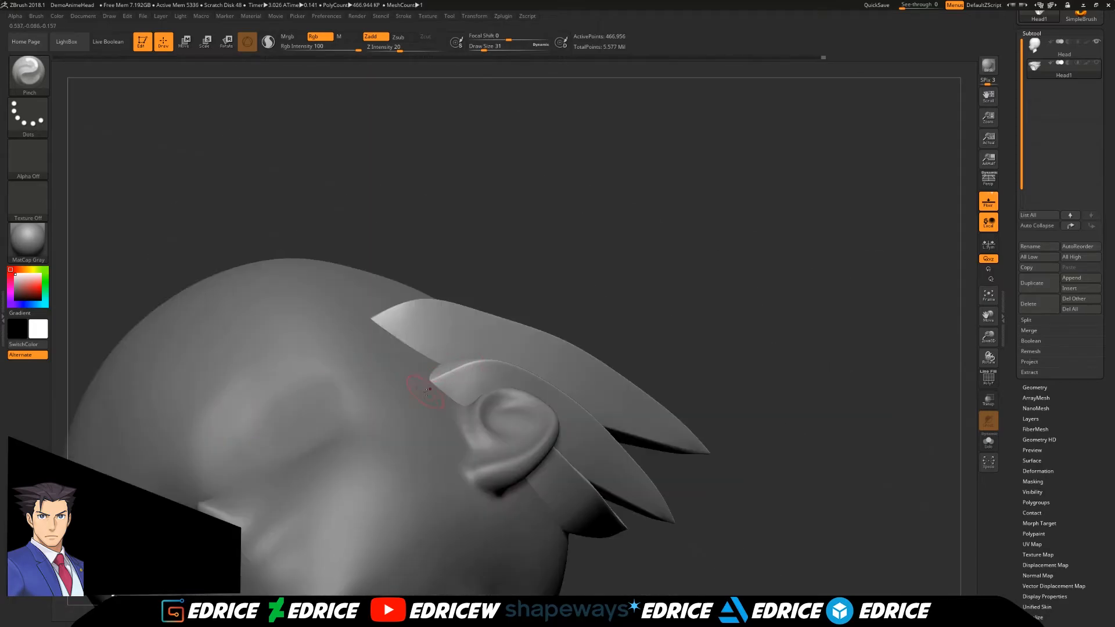
pyautogui.keyDown('ctrl'); pyautogui.keyDown('shift'); pyautogui.click(924, 448); pyautogui.keyUp('shift'); pyautogui.keyUp('ctrl')
pyautogui.moveTo(923, 449); pyautogui.dragTo(965, 412, button='right')
# Isolate the sideburn strands, flatten their faces with the hPolish brush and show the whole hair again.
pyautogui.scroll(-2, 1080, 464)
pyautogui.click(1050, 436)
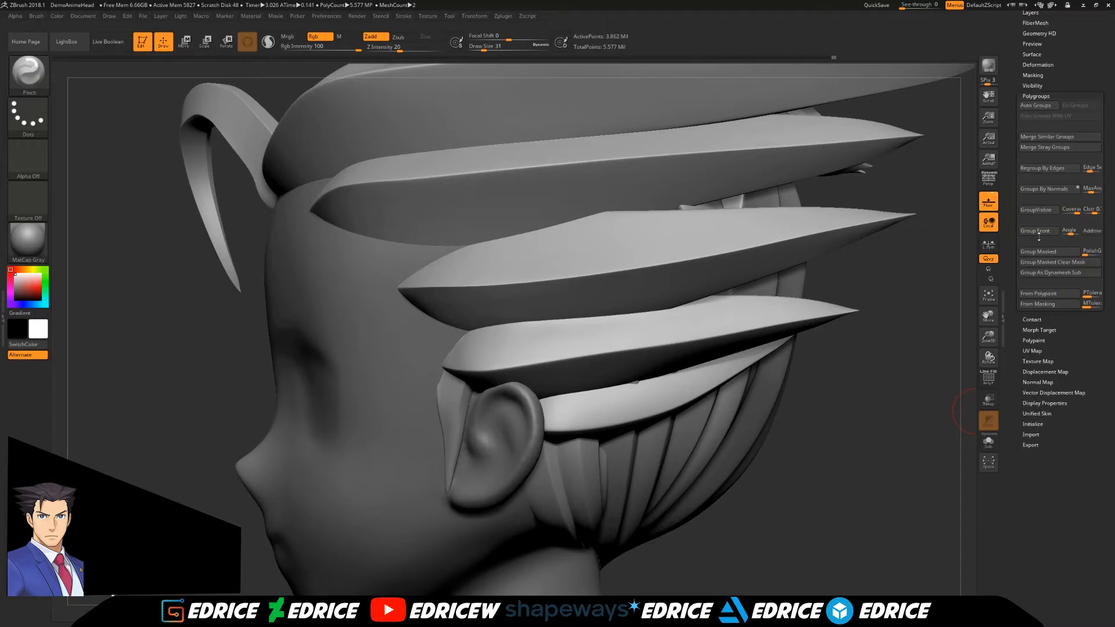
pyautogui.keyDown('ctrl'); pyautogui.keyDown('shift'); pyautogui.click(455, 410); pyautogui.keyUp('shift'); pyautogui.keyUp('ctrl')
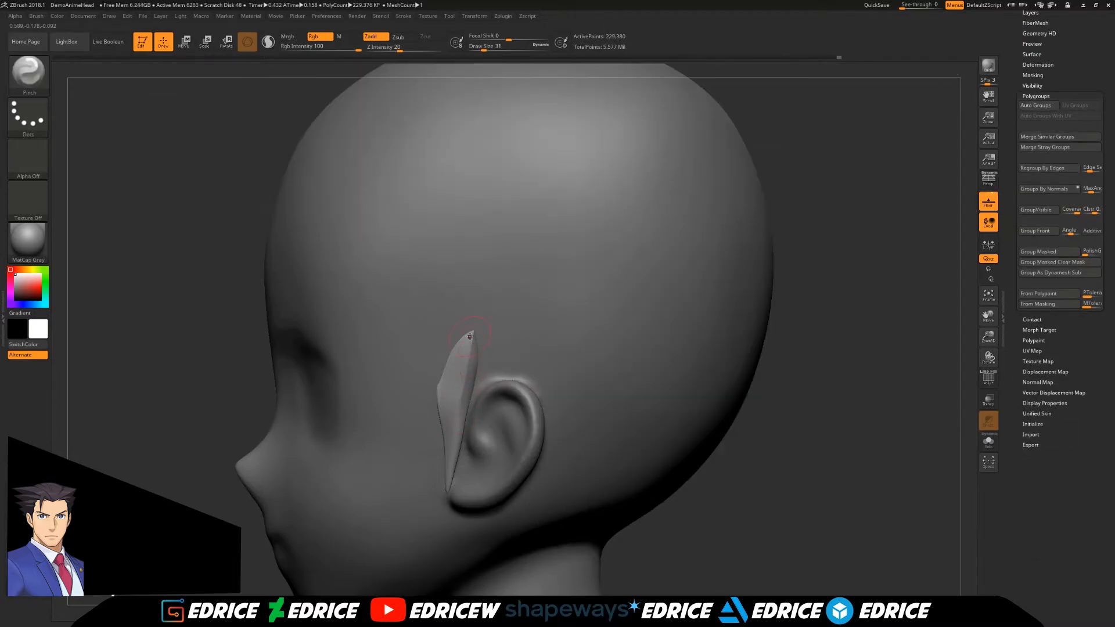
pyautogui.moveTo(437, 376); pyautogui.dragTo(225, 117, button='right')
pyautogui.press('b')
pyautogui.press('h')
pyautogui.press('p')
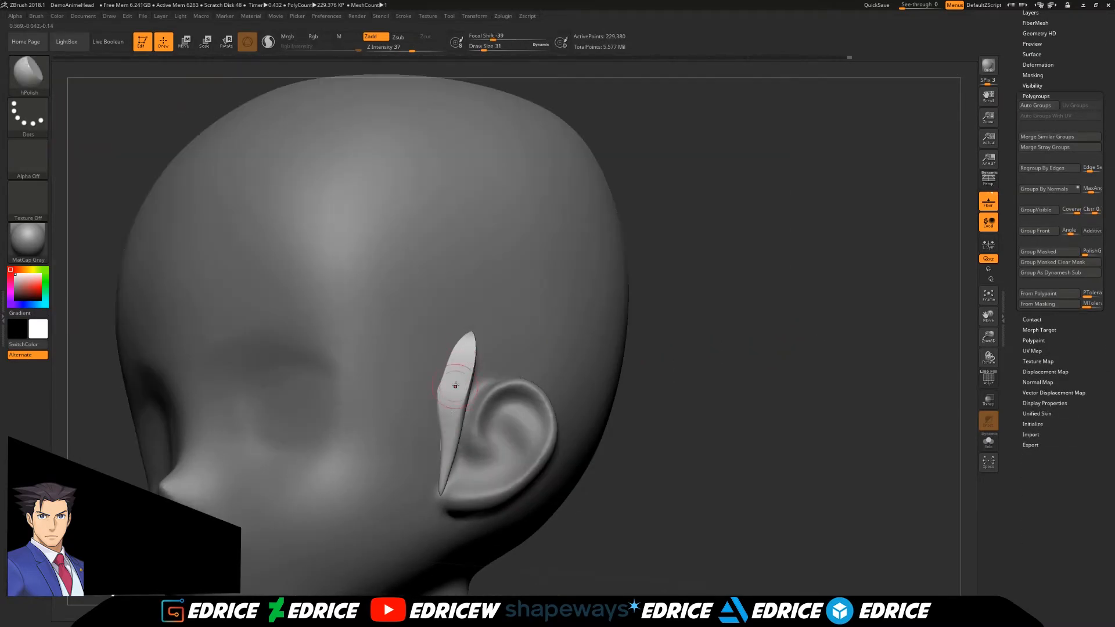
pyautogui.moveTo(452, 395); pyautogui.dragTo(479, 371, button='right')
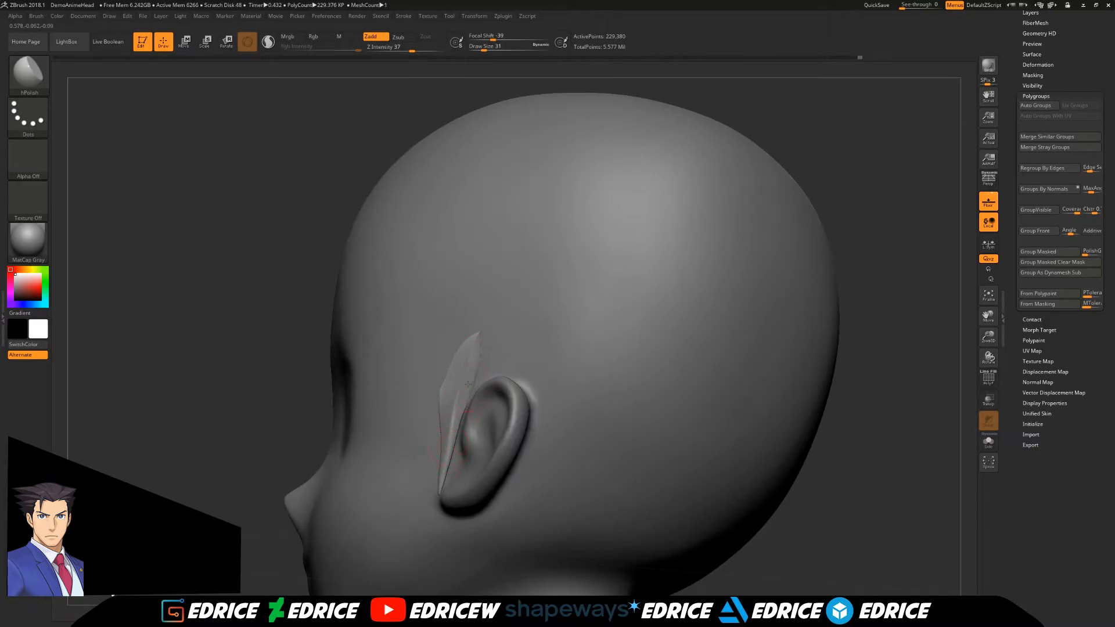
pyautogui.keyDown('ctrl'); pyautogui.keyDown('shift'); pyautogui.click(215, 485); pyautogui.keyUp('shift'); pyautogui.keyUp('ctrl')
# Carve grooves into the underside of the large front strands above the forehead with the DamStandard brush at Draw Size 41.
pyautogui.moveTo(214, 485); pyautogui.dragTo(82, 147, button='right')
pyautogui.press('b')
pyautogui.press('d')
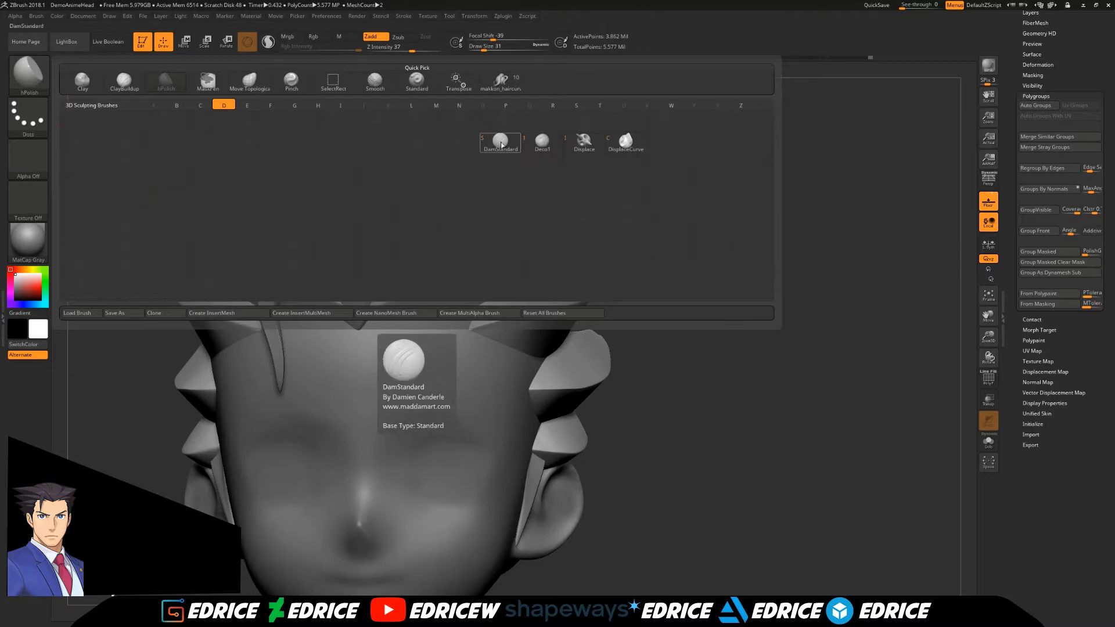
pyautogui.press('s')
pyautogui.moveTo(525, 116); pyautogui.dragTo(522, 195, button='right')
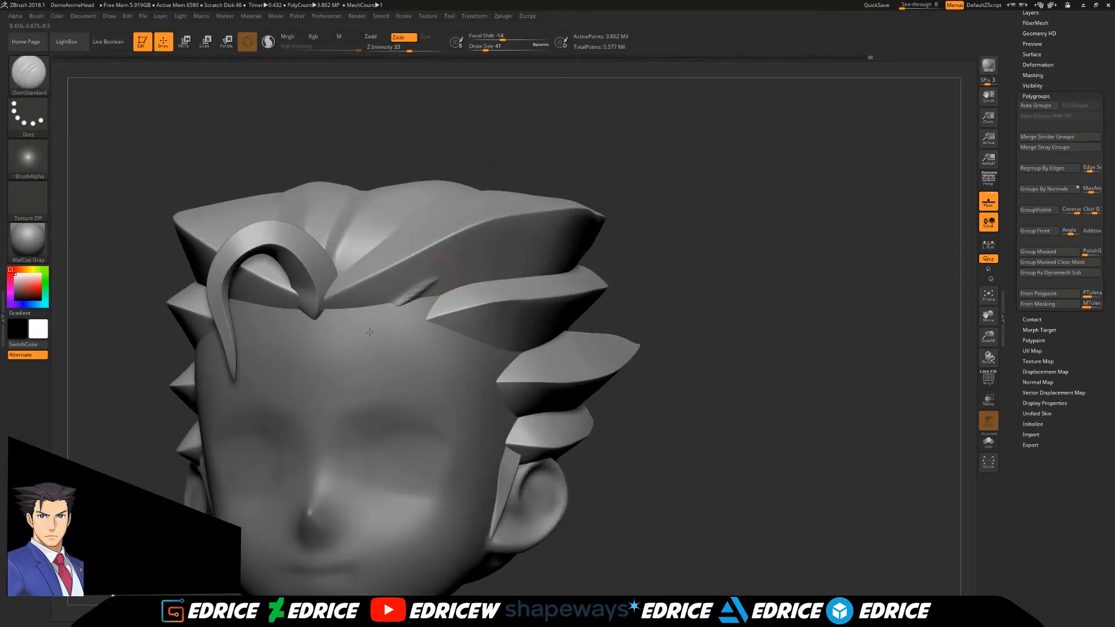
pyautogui.moveTo(475, 261); pyautogui.dragTo(401, 286)
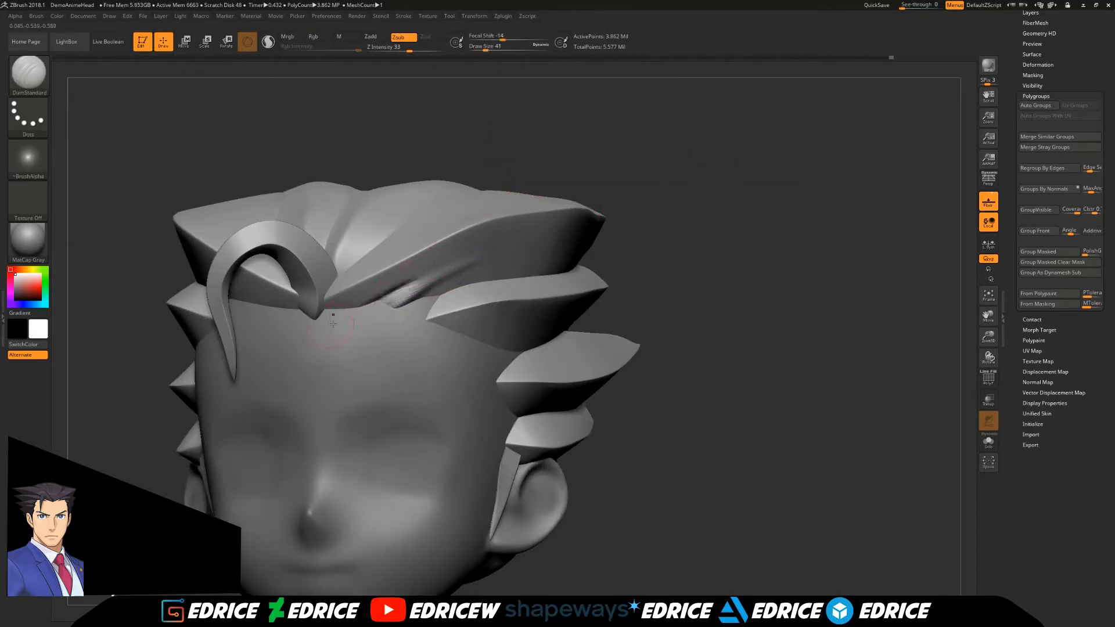
pyautogui.press('ctrl')
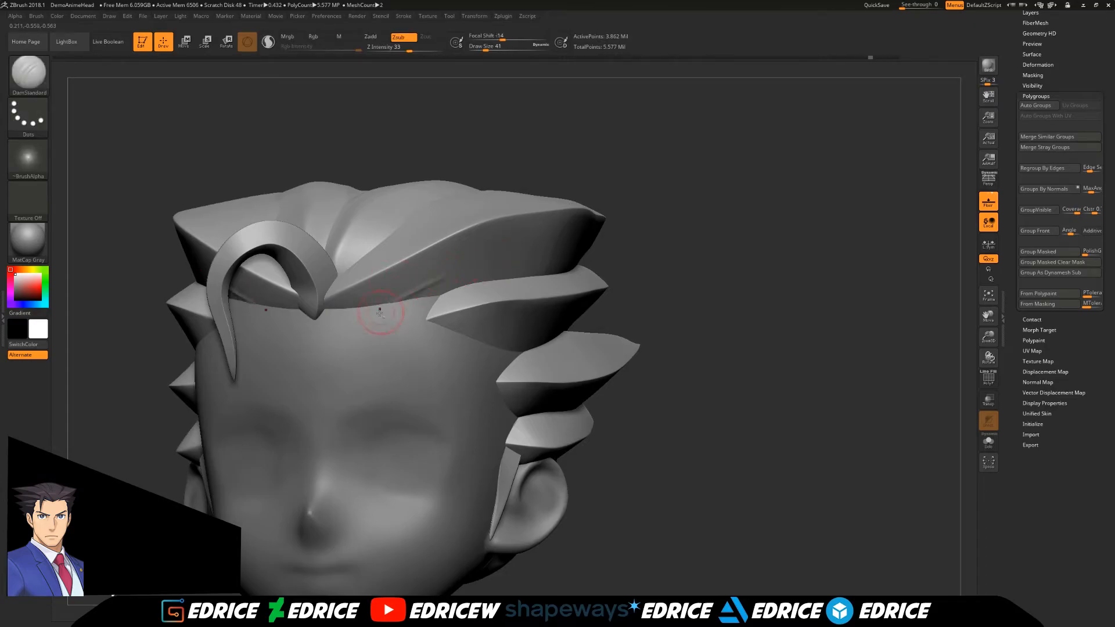
pyautogui.moveTo(634, 226); pyautogui.dragTo(598, 236)
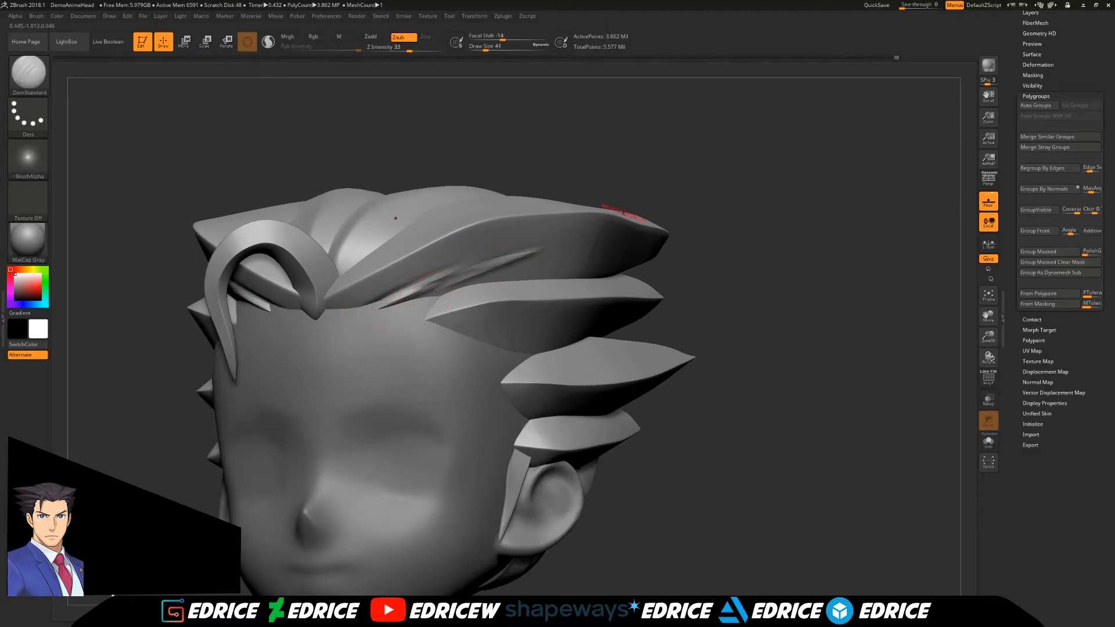
pyautogui.moveTo(697, 236); pyautogui.dragTo(492, 277)
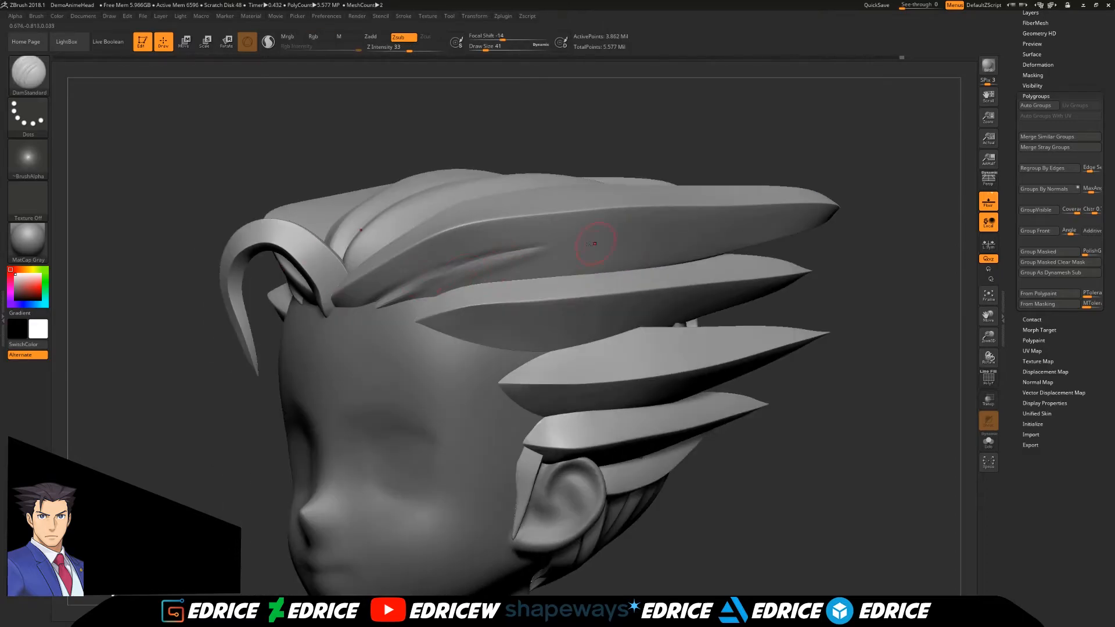
# Switch to the ClayBuildup brush at Draw Size 56 and isolate the pair of large front strands.
pyautogui.moveTo(241, 425)
pyautogui.mouseDown()
pyautogui.moveTo(589, 361)
pyautogui.moveTo(938, 335)
pyautogui.moveTo(906, 332)
pyautogui.mouseUp()
pyautogui.press('b')
pyautogui.press('c')
pyautogui.press('b')
pyautogui.click(489, 48)
pyautogui.moveTo(500, 140); pyautogui.dragTo(447, 151)
pyautogui.keyDown('ctrl'); pyautogui.keyDown('shift'); pyautogui.click(473, 322); pyautogui.keyUp('shift'); pyautogui.keyUp('ctrl')
pyautogui.keyDown('ctrl'); pyautogui.keyDown('shift'); pyautogui.click(489, 260); pyautogui.keyUp('shift'); pyautogui.keyUp('ctrl')
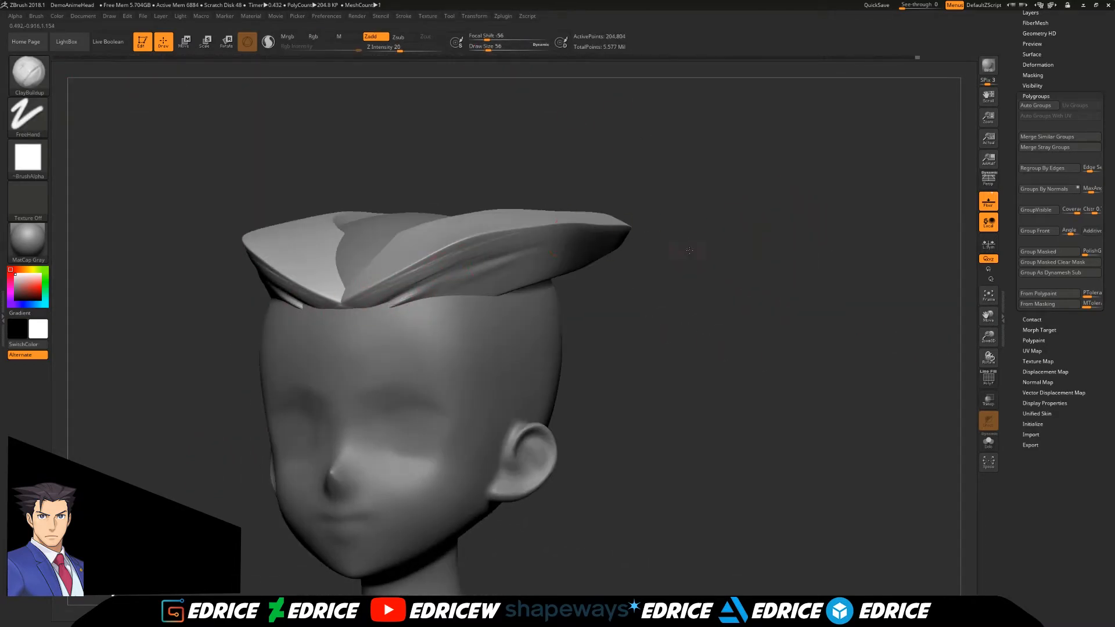
# Build up lengthwise streaks along the outer side faces of the large front strands.
pyautogui.moveTo(690, 250)
pyautogui.mouseDown()
pyautogui.moveTo(511, 250)
pyautogui.moveTo(604, 247)
pyautogui.mouseUp()
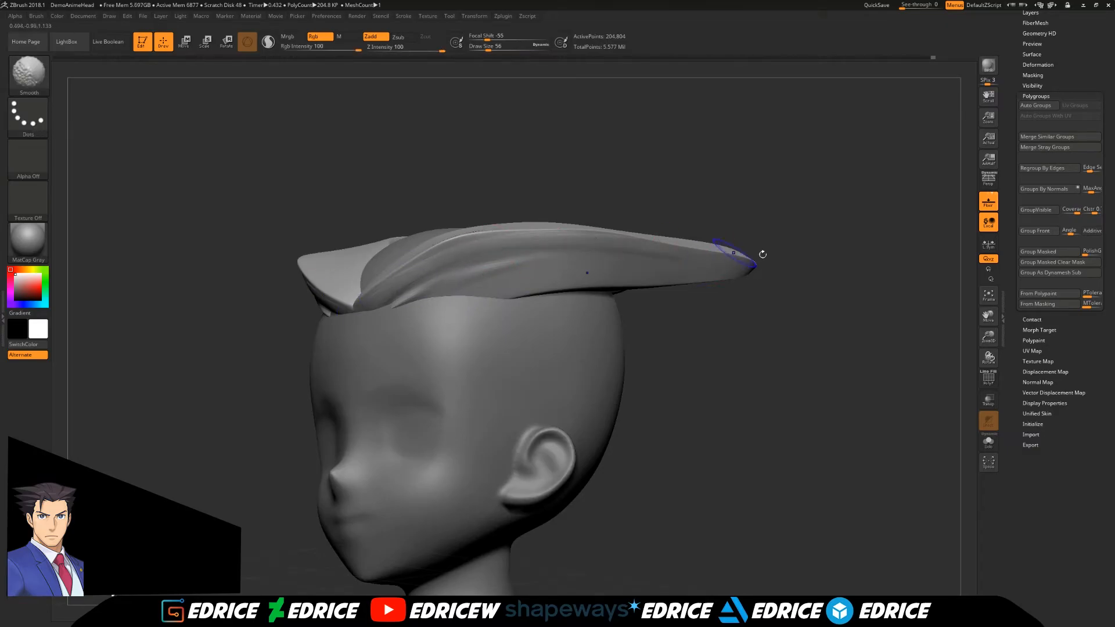
pyautogui.moveTo(722, 251); pyautogui.dragTo(736, 257, button='right')
pyautogui.moveTo(505, 286); pyautogui.dragTo(706, 268)
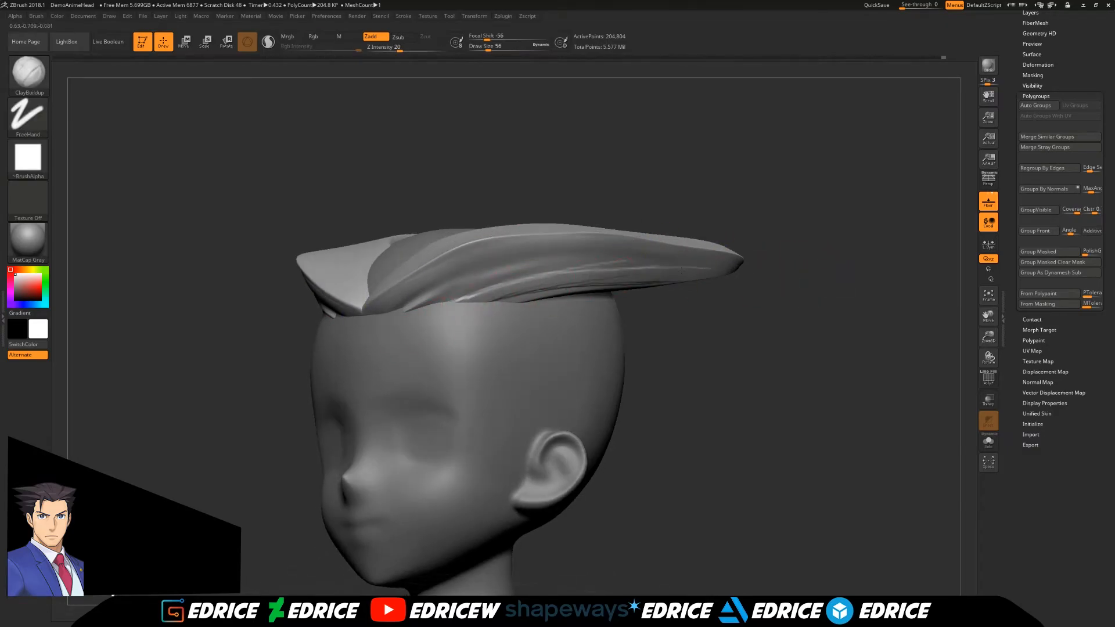
pyautogui.moveTo(616, 278); pyautogui.dragTo(712, 266)
pyautogui.moveTo(522, 280)
pyautogui.mouseDown(button='right')
pyautogui.moveTo(391, 262)
pyautogui.moveTo(383, 291)
pyautogui.mouseUp(button='right')
pyautogui.moveTo(392, 288); pyautogui.dragTo(488, 244)
# Add ClayBuildup streaks along the upper faces of the large front strands and smooth their front ends.
pyautogui.moveTo(742, 273); pyautogui.dragTo(632, 374)
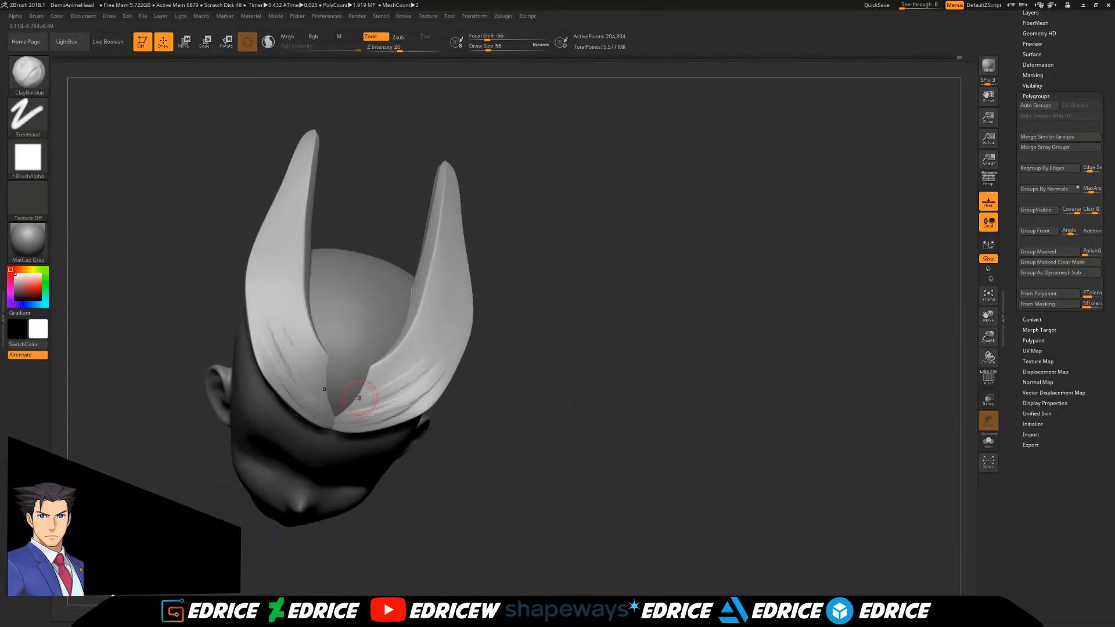
pyautogui.moveTo(374, 387); pyautogui.dragTo(434, 368, button='right')
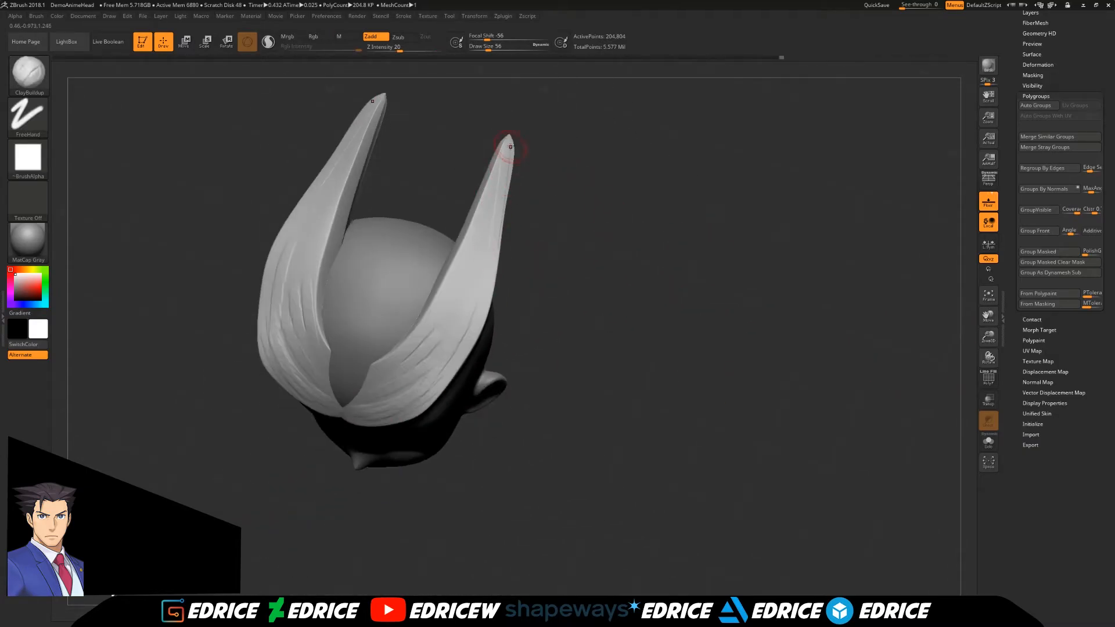
pyautogui.moveTo(423, 347); pyautogui.dragTo(482, 239)
pyautogui.moveTo(464, 340); pyautogui.dragTo(493, 242)
pyautogui.moveTo(493, 241); pyautogui.dragTo(514, 245, button='right')
pyautogui.moveTo(465, 289); pyautogui.dragTo(483, 265)
pyautogui.moveTo(442, 378); pyautogui.dragTo(472, 325)
pyautogui.moveTo(668, 261)
pyautogui.mouseDown(button='right')
pyautogui.moveTo(592, 214)
pyautogui.moveTo(615, 273)
pyautogui.mouseUp(button='right')
pyautogui.keyDown('shift'); pyautogui.moveTo(406, 386); pyautogui.dragTo(441, 358); pyautogui.keyUp('shift')
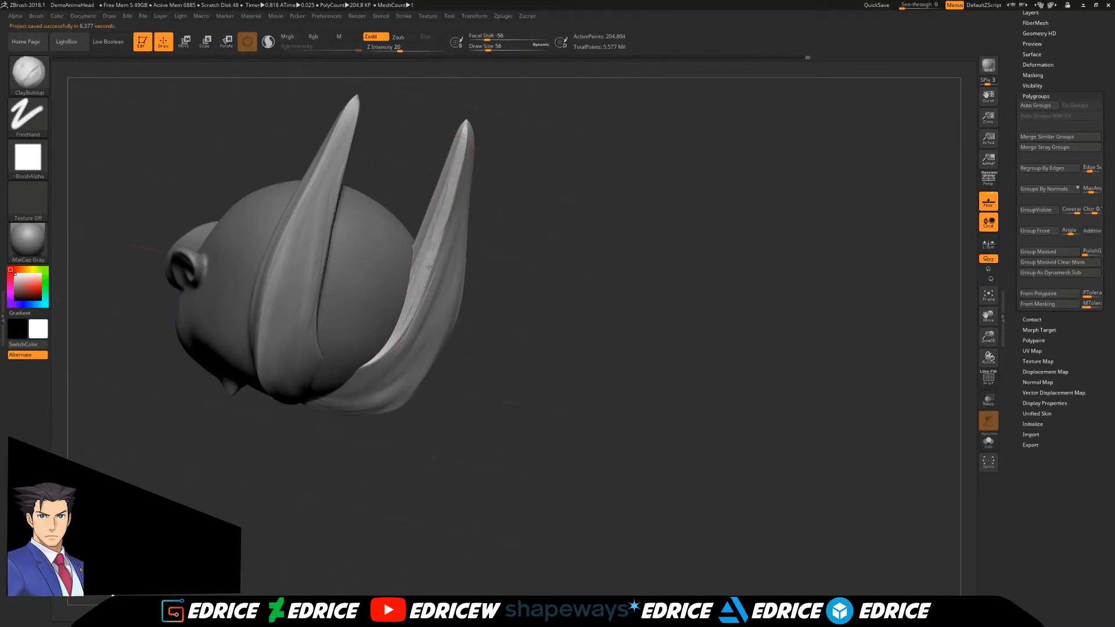
# Streak the inner and outer side faces of the large front strands toward their tips.
pyautogui.moveTo(448, 219)
pyautogui.mouseDown(button='right')
pyautogui.moveTo(406, 212)
pyautogui.moveTo(505, 168)
pyautogui.moveTo(523, 220)
pyautogui.mouseUp(button='right')
pyautogui.moveTo(322, 175); pyautogui.dragTo(363, 156)
pyautogui.keyDown('shift'); pyautogui.moveTo(363, 157); pyautogui.dragTo(374, 162); pyautogui.keyUp('shift')
pyautogui.moveTo(374, 162)
pyautogui.mouseDown(button='right')
pyautogui.moveTo(383, 232)
pyautogui.moveTo(371, 244)
pyautogui.mouseUp(button='right')
pyautogui.moveTo(266, 191); pyautogui.dragTo(392, 142)
pyautogui.moveTo(392, 142); pyautogui.dragTo(465, 145, button='right')
pyautogui.moveTo(289, 169)
pyautogui.mouseDown()
pyautogui.moveTo(237, 211)
pyautogui.moveTo(368, 110)
pyautogui.mouseUp()
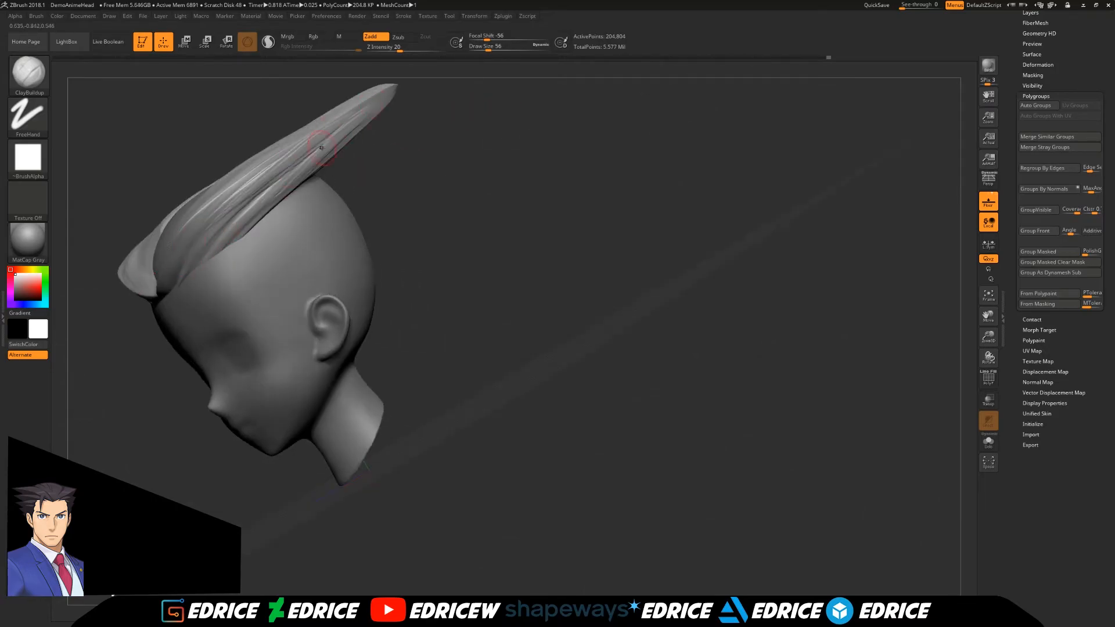
pyautogui.moveTo(295, 177); pyautogui.dragTo(264, 163, button='right')
pyautogui.moveTo(273, 156); pyautogui.dragTo(366, 116)
# Layer more streaks over the upper faces of the large front strands, from the hairline toward the tips.
pyautogui.keyDown('shift'); pyautogui.moveTo(639, 302); pyautogui.dragTo(988, 316, button='right'); pyautogui.keyUp('shift')
pyautogui.moveTo(825, 273); pyautogui.dragTo(823, 376, button='right')
pyautogui.moveTo(312, 410)
pyautogui.mouseDown()
pyautogui.moveTo(303, 398)
pyautogui.moveTo(366, 294)
pyautogui.mouseUp()
pyautogui.moveTo(354, 346); pyautogui.dragTo(299, 436)
pyautogui.moveTo(299, 438); pyautogui.dragTo(261, 401, button='right')
pyautogui.moveTo(378, 331); pyautogui.dragTo(394, 273)
pyautogui.moveTo(393, 273); pyautogui.dragTo(394, 197, button='right')
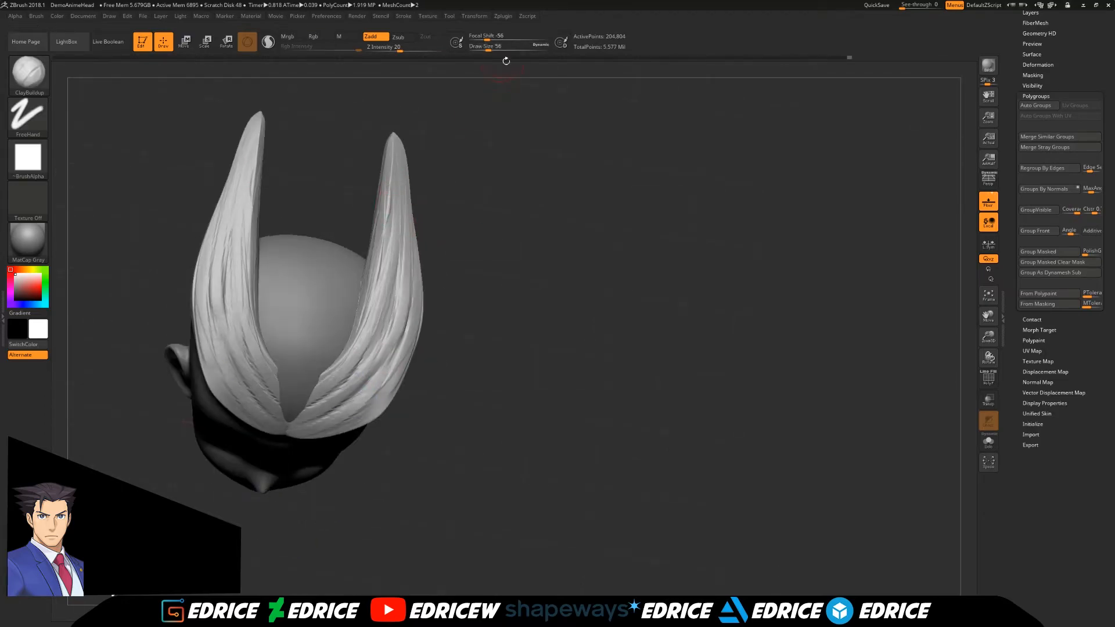
pyautogui.press('shift')
pyautogui.moveTo(263, 425)
pyautogui.mouseDown(button='right')
pyautogui.moveTo(570, 241)
pyautogui.moveTo(525, 204)
pyautogui.moveTo(509, 311)
pyautogui.mouseUp(button='right')
# Isolate the uppermost pair of side strands and build up streaks along them with ClayBuildup at Draw Size 71.
pyautogui.moveTo(754, 301)
pyautogui.mouseDown(button='right')
pyautogui.moveTo(767, 334)
pyautogui.moveTo(989, 337)
pyautogui.mouseUp(button='right')
pyautogui.moveTo(988, 337); pyautogui.dragTo(883, 354)
pyautogui.moveTo(994, 336); pyautogui.dragTo(368, 360)
pyautogui.keyDown('ctrl'); pyautogui.keyDown('shift'); pyautogui.click(407, 348); pyautogui.keyUp('shift'); pyautogui.keyUp('ctrl')
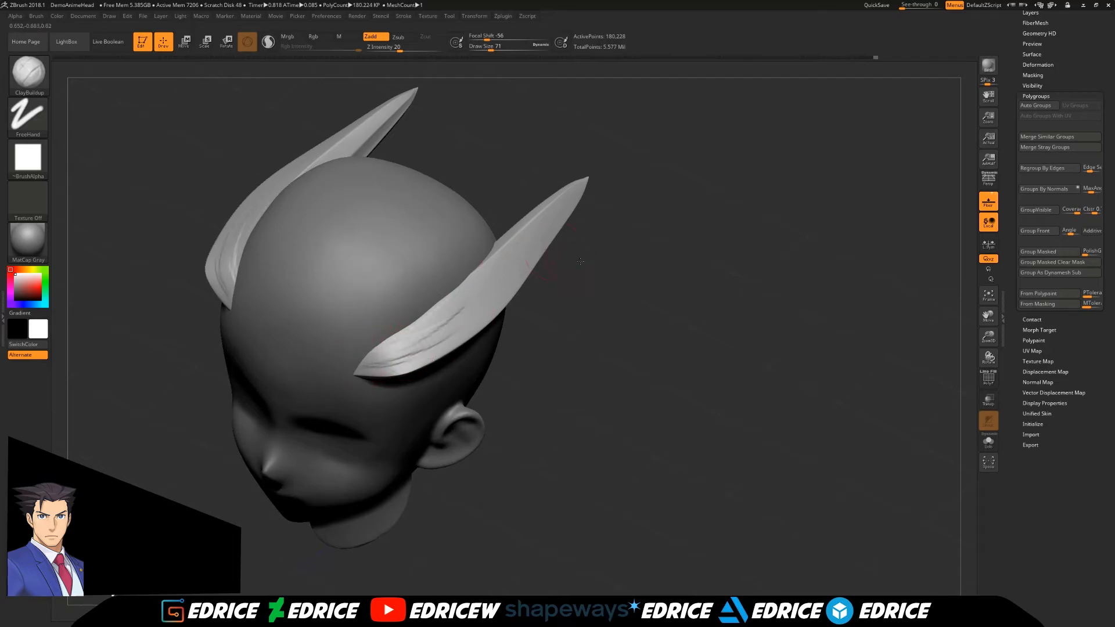
pyautogui.moveTo(583, 255); pyautogui.dragTo(570, 181)
pyautogui.moveTo(409, 338)
pyautogui.mouseDown()
pyautogui.moveTo(432, 303)
pyautogui.moveTo(610, 250)
pyautogui.mouseUp()
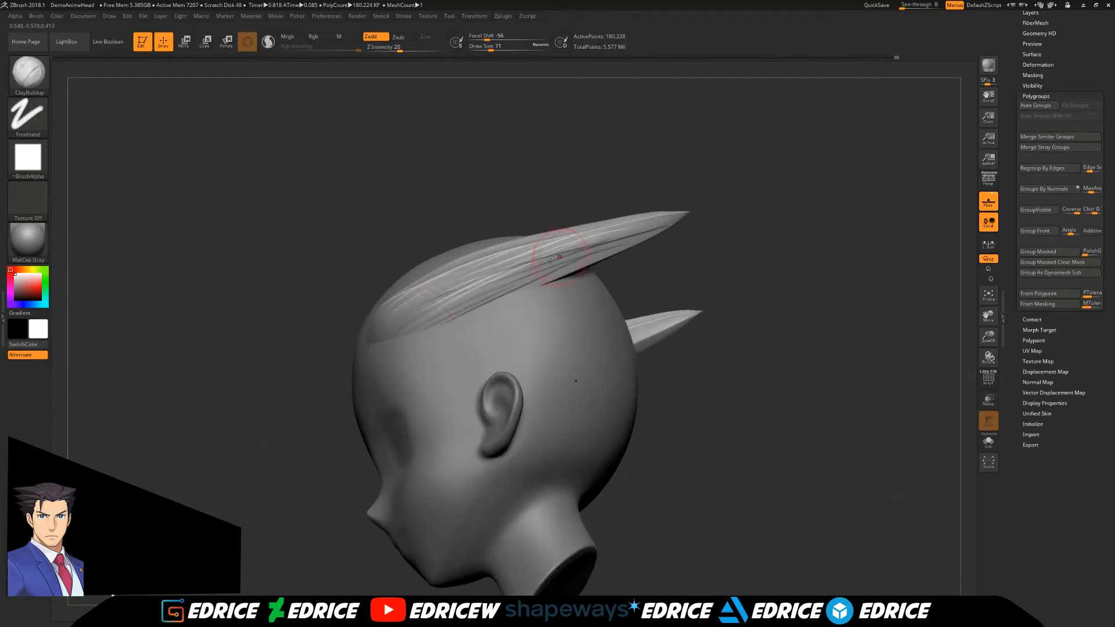
pyautogui.moveTo(463, 319); pyautogui.dragTo(625, 168)
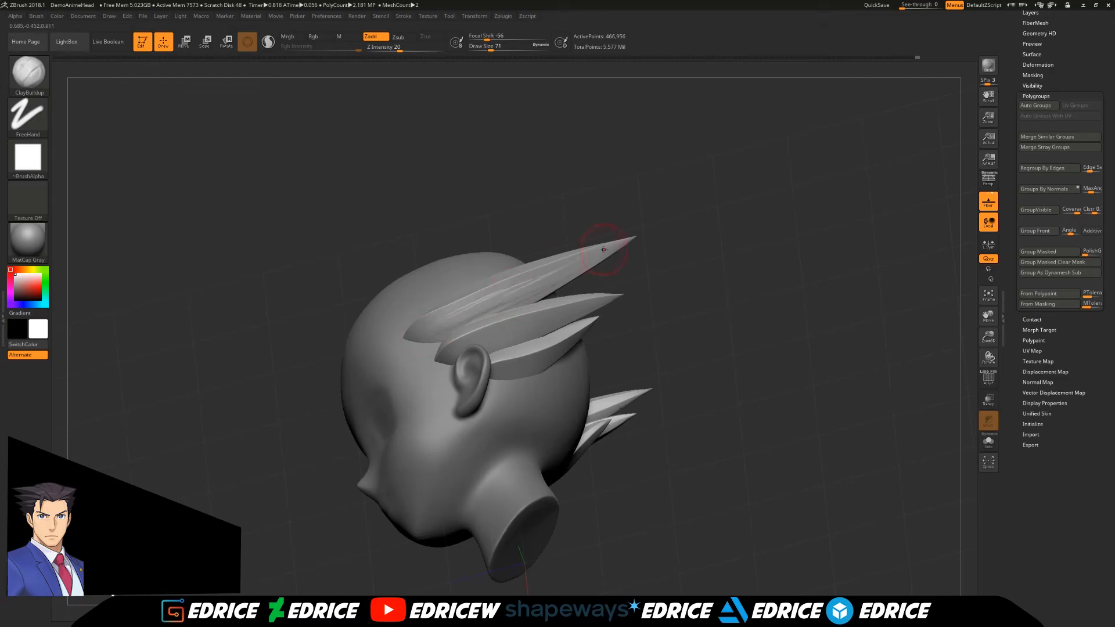
# Build up lengthwise streaks on the isolated lower side strands around the ear.
pyautogui.moveTo(666, 303); pyautogui.dragTo(582, 219)
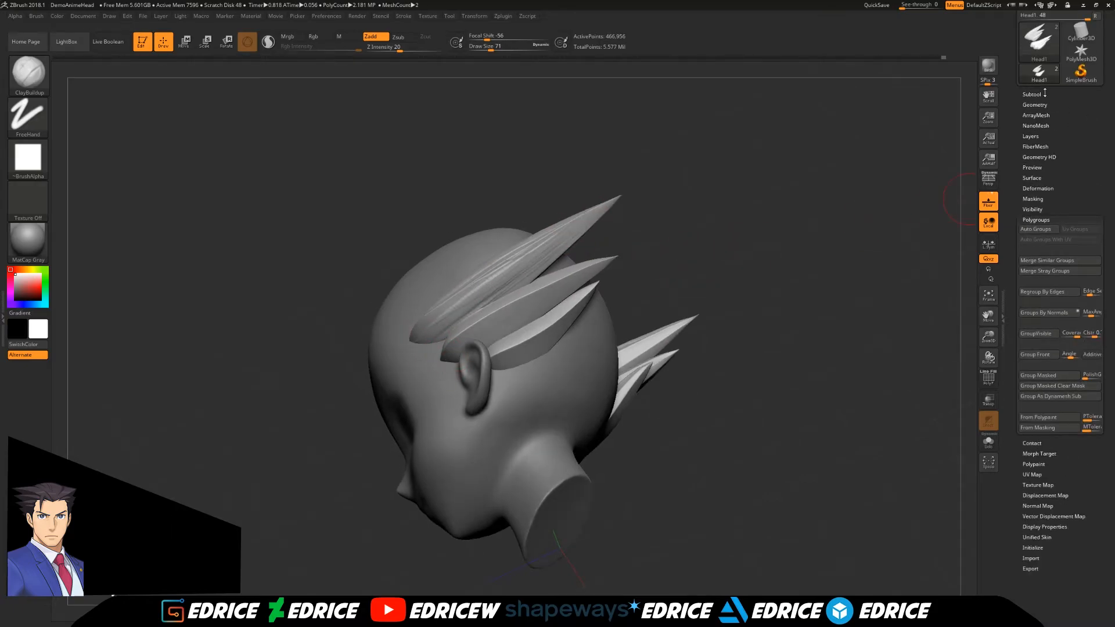
pyautogui.keyDown('ctrl'); pyautogui.keyDown('shift'); pyautogui.click(530, 273); pyautogui.keyUp('shift'); pyautogui.keyUp('ctrl')
pyautogui.moveTo(503, 324)
pyautogui.mouseDown()
pyautogui.moveTo(435, 536)
pyautogui.moveTo(678, 238)
pyautogui.moveTo(513, 353)
pyautogui.moveTo(550, 318)
pyautogui.moveTo(501, 389)
pyautogui.moveTo(539, 327)
pyautogui.mouseUp()
pyautogui.moveTo(511, 362)
pyautogui.mouseDown()
pyautogui.moveTo(449, 295)
pyautogui.moveTo(401, 353)
pyautogui.moveTo(602, 319)
pyautogui.moveTo(582, 295)
pyautogui.moveTo(852, 228)
pyautogui.moveTo(565, 412)
pyautogui.moveTo(951, 298)
pyautogui.moveTo(755, 325)
pyautogui.moveTo(530, 386)
pyautogui.mouseUp()
# Hide the Head subtool, isolate the back strands with the lowest side strands and smooth the side strands' streaks.
pyautogui.hotkey('ctrl', 'shift')
pyautogui.keyDown('ctrl'); pyautogui.keyDown('shift'); pyautogui.click(853, 228); pyautogui.keyUp('shift'); pyautogui.keyUp('ctrl')
pyautogui.keyDown('ctrl'); pyautogui.keyDown('shift'); pyautogui.click(531, 386); pyautogui.keyUp('shift'); pyautogui.keyUp('ctrl')
pyautogui.moveTo(555, 383); pyautogui.dragTo(570, 366, button='right')
pyautogui.moveTo(518, 448)
pyautogui.mouseDown(button='right')
pyautogui.moveTo(528, 368)
pyautogui.moveTo(567, 356)
pyautogui.mouseUp(button='right')
pyautogui.press('shift')
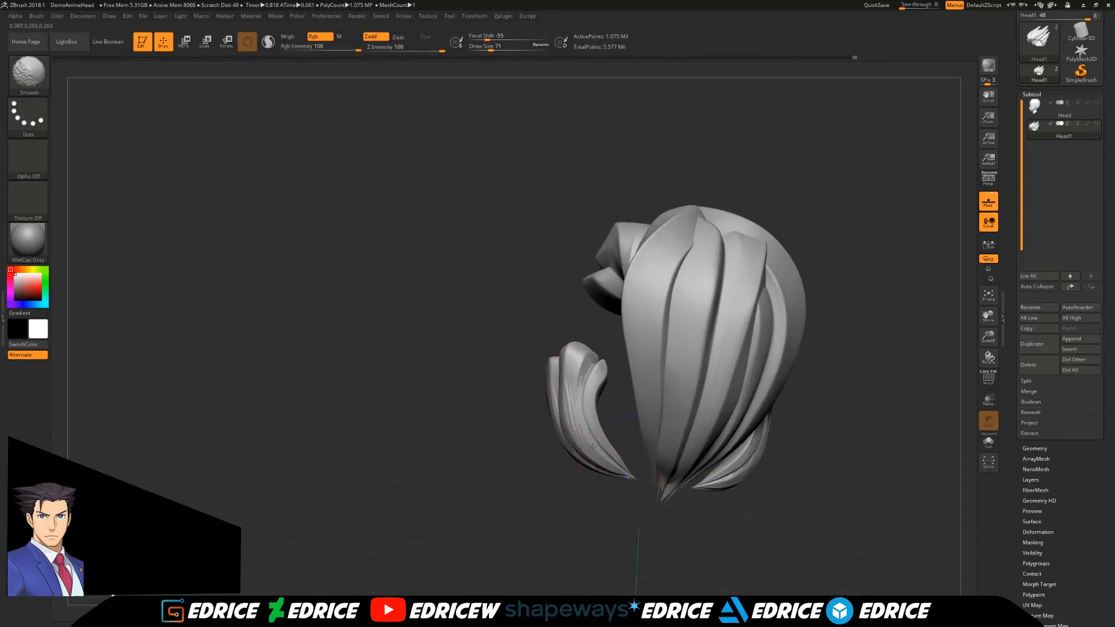
# Build up ClayBuildup streaks along the overlapping strands at the back of the hair.
pyautogui.moveTo(883, 252)
pyautogui.mouseDown(button='right')
pyautogui.moveTo(813, 256)
pyautogui.moveTo(884, 251)
pyautogui.mouseUp(button='right')
pyautogui.keyDown('ctrl'); pyautogui.keyDown('shift'); pyautogui.click(886, 251); pyautogui.keyUp('shift'); pyautogui.keyUp('ctrl')
pyautogui.keyDown('ctrl'); pyautogui.keyDown('shift'); pyautogui.click(656, 342); pyautogui.keyUp('shift'); pyautogui.keyUp('ctrl')
pyautogui.keyDown('ctrl'); pyautogui.keyDown('shift'); pyautogui.click(655, 341); pyautogui.keyUp('shift'); pyautogui.keyUp('ctrl')
pyautogui.keyDown('ctrl'); pyautogui.keyDown('shift'); pyautogui.click(656, 342); pyautogui.keyUp('shift'); pyautogui.keyUp('ctrl')
pyautogui.moveTo(655, 341); pyautogui.dragTo(869, 277, button='right')
pyautogui.moveTo(548, 427); pyautogui.dragTo(609, 295, button='right')
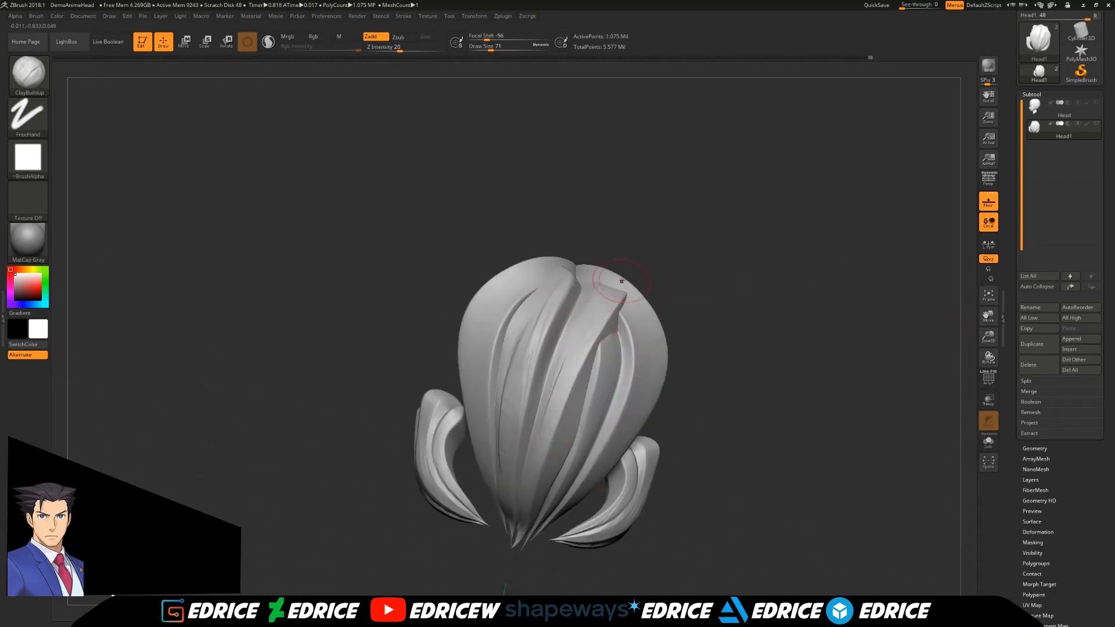
# Isolate the long, broad back strands and build up streaks on their upper parts.
pyautogui.moveTo(595, 333); pyautogui.dragTo(739, 333, button='right')
pyautogui.moveTo(380, 444); pyautogui.dragTo(508, 144, button='right')
pyautogui.moveTo(616, 152)
pyautogui.mouseDown(button='right')
pyautogui.moveTo(593, 264)
pyautogui.moveTo(598, 203)
pyautogui.moveTo(726, 273)
pyautogui.moveTo(906, 346)
pyautogui.moveTo(611, 209)
pyautogui.moveTo(581, 174)
pyautogui.moveTo(535, 171)
pyautogui.mouseUp(button='right')
pyautogui.moveTo(535, 171); pyautogui.dragTo(535, 181)
pyautogui.moveTo(535, 182); pyautogui.dragTo(584, 187, button='right')
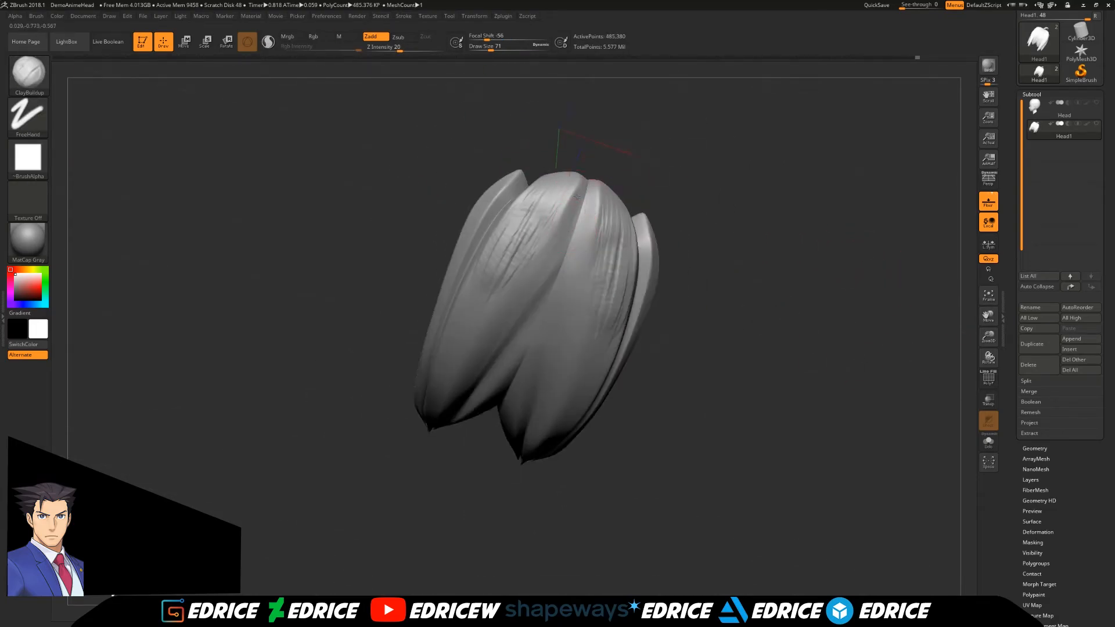
# Extend the streaks down the long back strands and smooth them with Draw Size raised to 97.
pyautogui.moveTo(480, 328)
pyautogui.mouseDown(button='right')
pyautogui.moveTo(543, 339)
pyautogui.moveTo(555, 402)
pyautogui.moveTo(585, 275)
pyautogui.mouseUp(button='right')
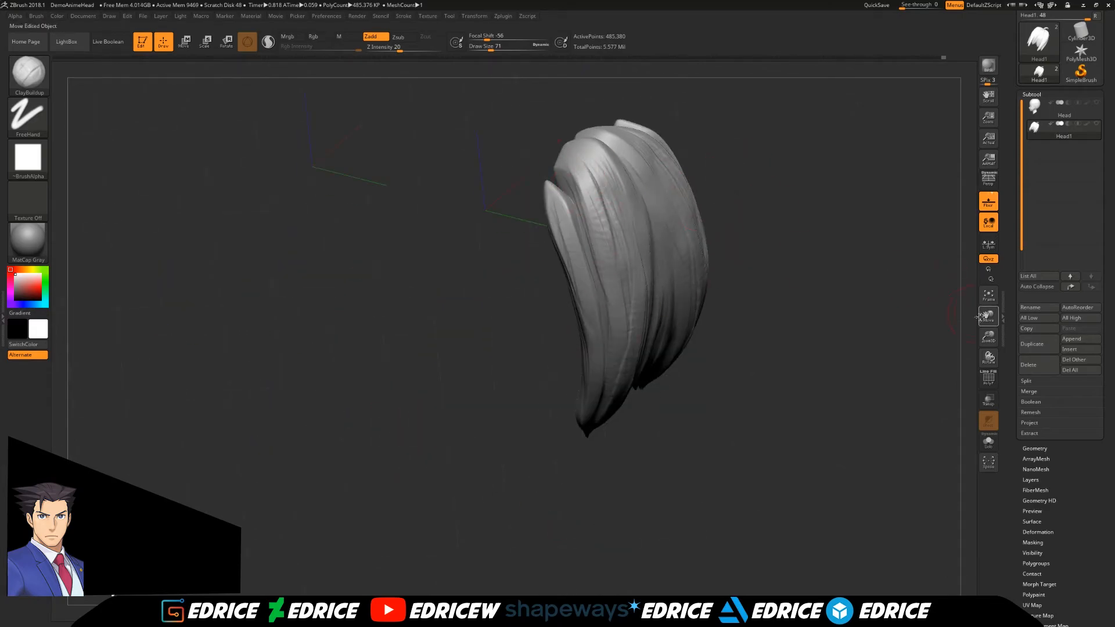
pyautogui.moveTo(953, 319); pyautogui.dragTo(692, 290)
pyautogui.keyDown('shift'); pyautogui.moveTo(609, 152); pyautogui.dragTo(510, 61); pyautogui.keyUp('shift')
pyautogui.press('shift')
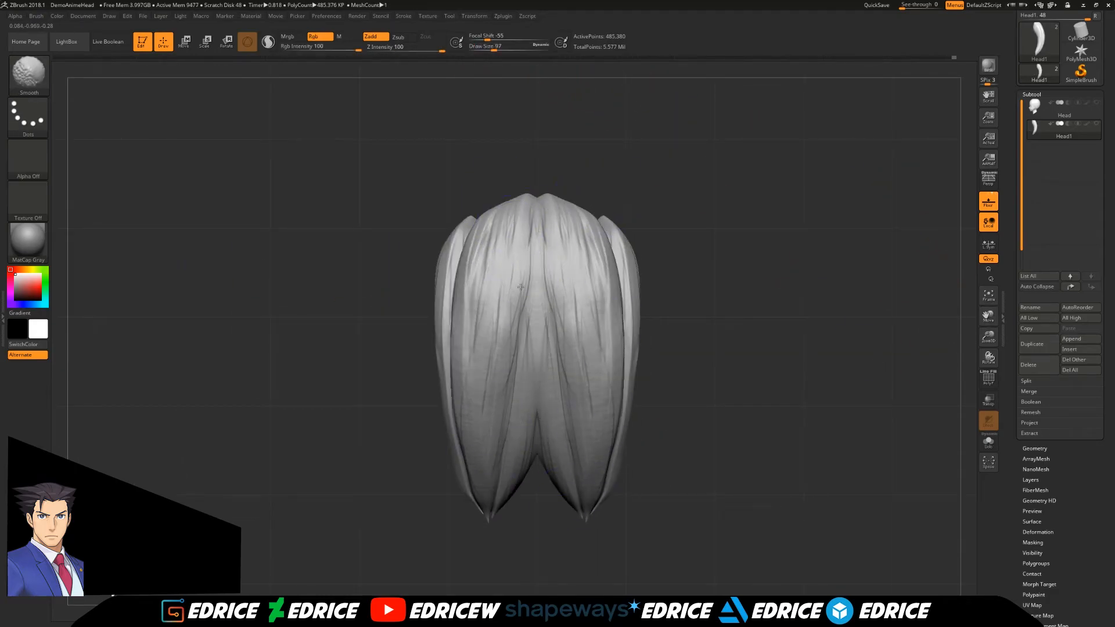
# Show the whole hair and the Head subtool again and save the project.
pyautogui.moveTo(632, 326)
pyautogui.keyDown('shift'); pyautogui.mouseDown()
pyautogui.moveTo(725, 226)
pyautogui.moveTo(842, 191)
pyautogui.mouseUp(); pyautogui.keyUp('shift')
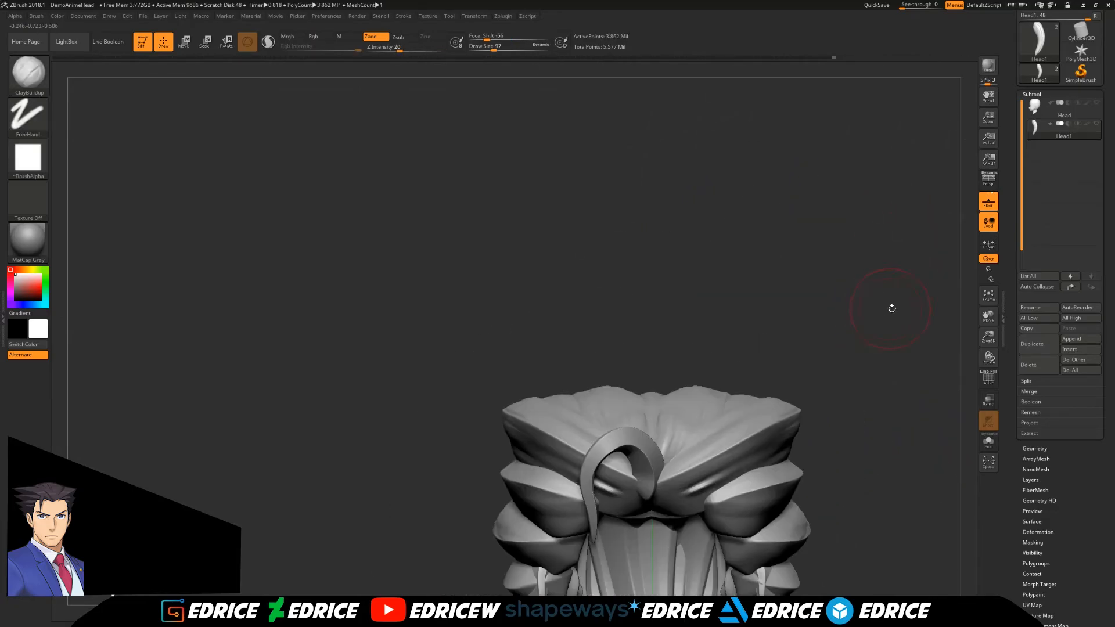
pyautogui.moveTo(892, 309); pyautogui.dragTo(918, 365)
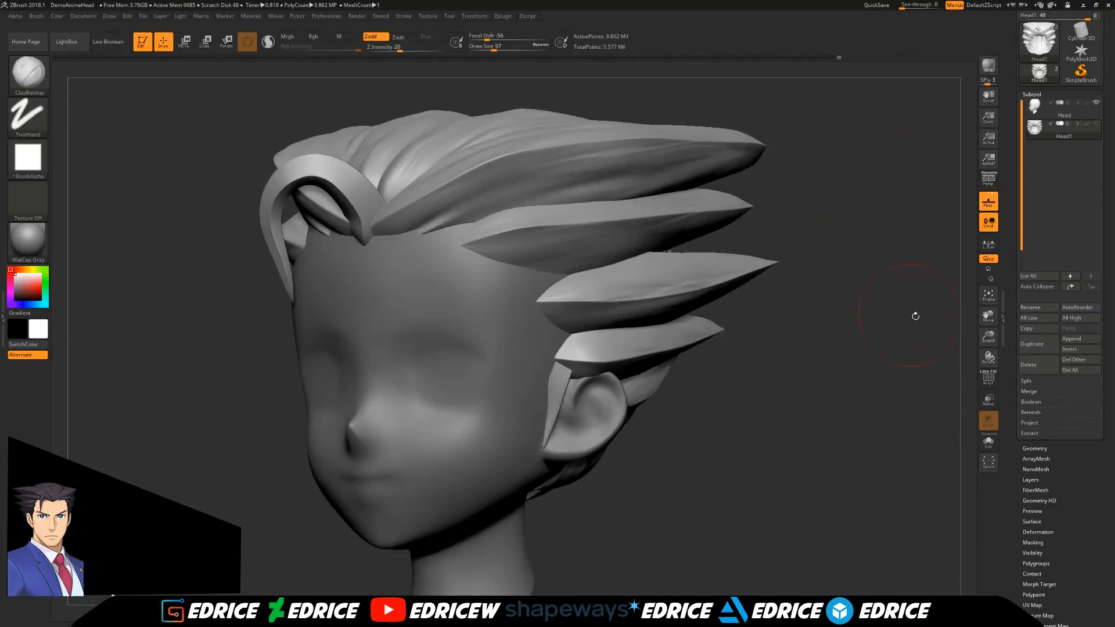
pyautogui.keyDown('alt'); pyautogui.moveTo(844, 316); pyautogui.dragTo(880, 299); pyautogui.keyUp('alt')
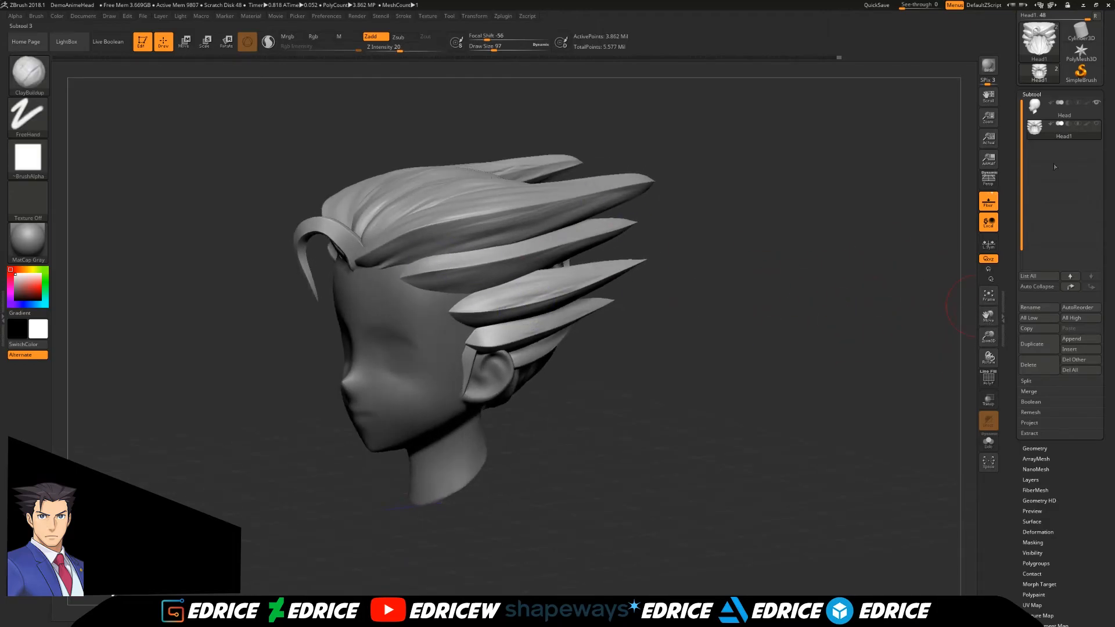
pyautogui.hotkey('ctrl', 's')
pyautogui.click(671, 366)
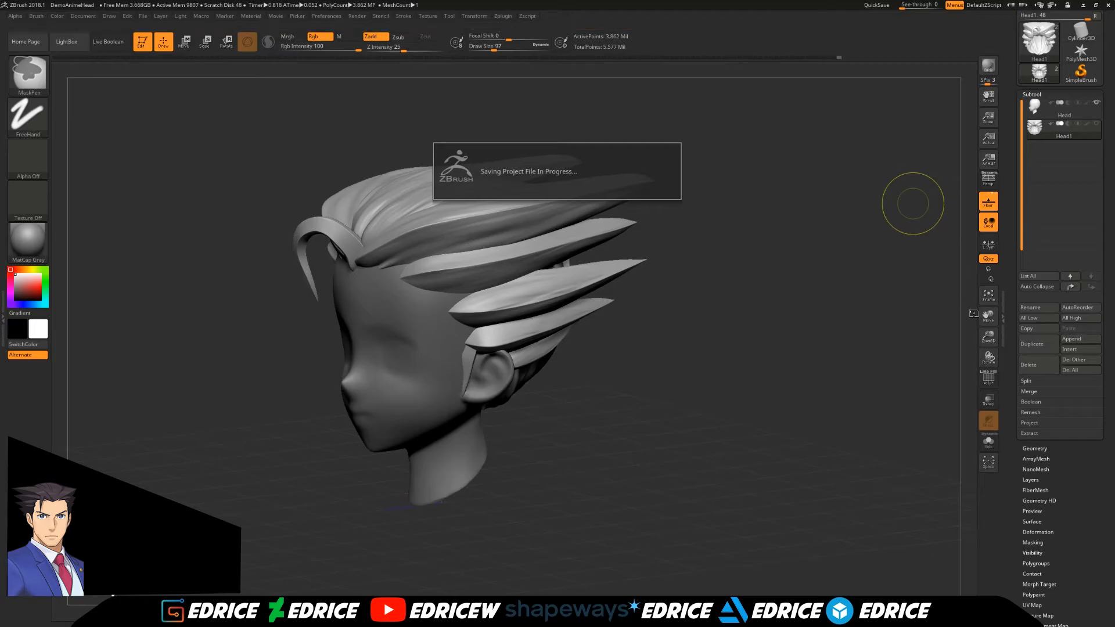
# Isolate the curled forelock, build up its surface with ClayBuildup at Draw Size 46 and show the whole hair again.
pyautogui.moveTo(988, 337); pyautogui.dragTo(289, 289)
pyautogui.moveTo(418, 191)
pyautogui.mouseDown()
pyautogui.moveTo(349, 294)
pyautogui.moveTo(383, 255)
pyautogui.moveTo(492, 233)
pyautogui.moveTo(423, 262)
pyautogui.moveTo(615, 279)
pyautogui.mouseUp()
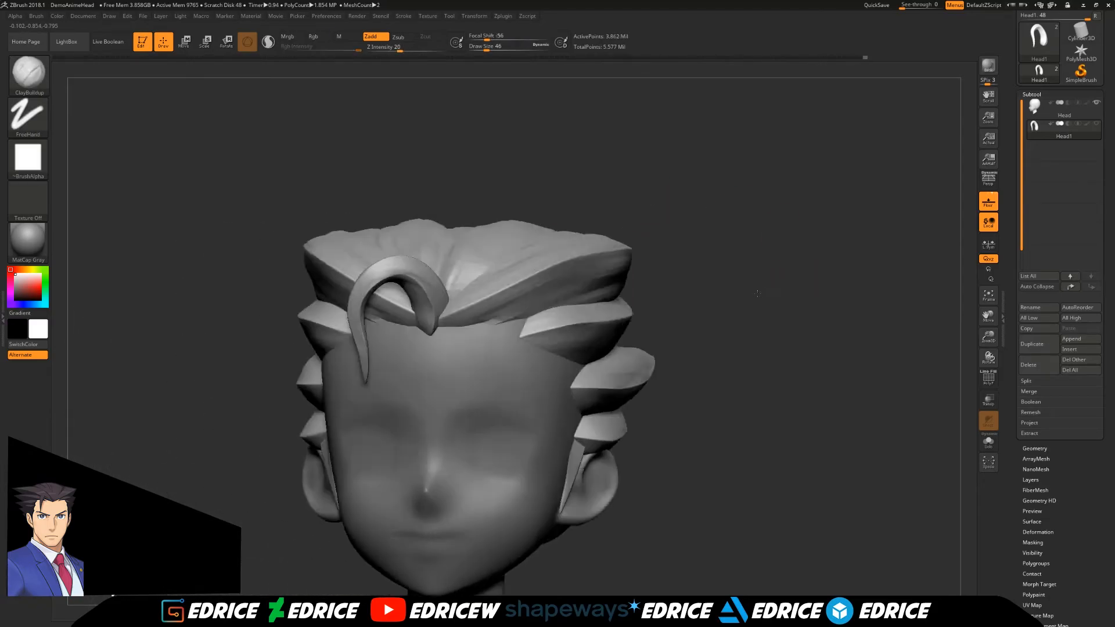
pyautogui.moveTo(523, 261); pyautogui.dragTo(511, 261)
# Switch to the DamStandard brush at Draw Size 62 and subdivide the hair subtool once more.
pyautogui.click(29, 72)
pyautogui.click(174, 88)
pyautogui.moveTo(473, 69); pyautogui.dragTo(604, 283)
pyautogui.hotkey('ctrl', 'd')
pyautogui.moveTo(573, 318); pyautogui.dragTo(413, 327)
# Lower the Head subtool's subdivision level and make the hair subtool active again.
pyautogui.keyDown('alt'); pyautogui.click(413, 327); pyautogui.keyUp('alt')
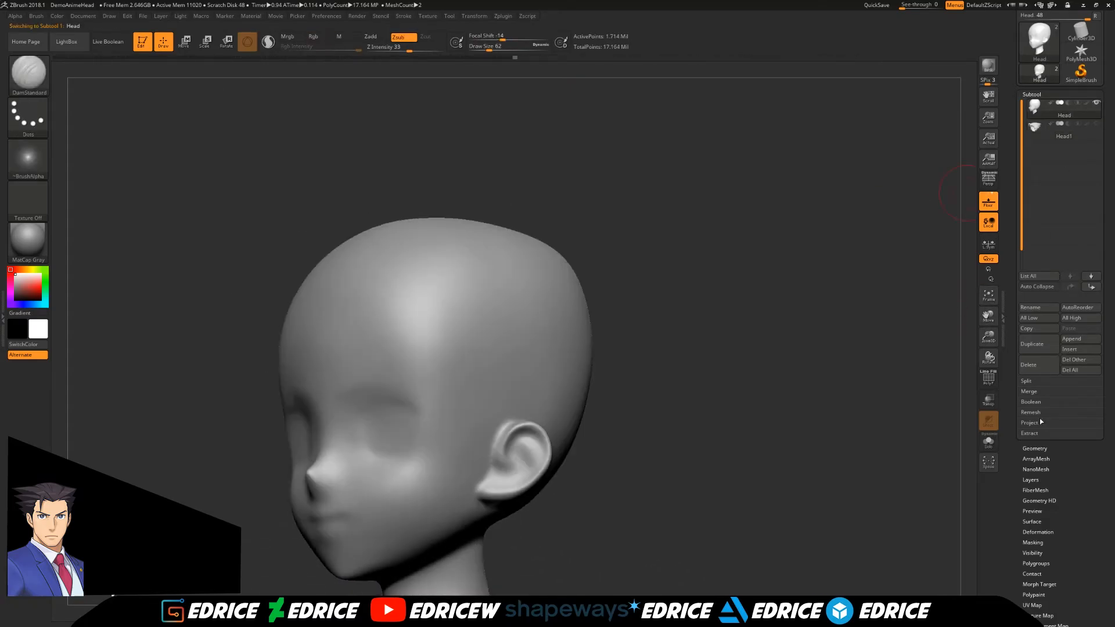
pyautogui.click(1035, 449)
pyautogui.click(1031, 94)
pyautogui.keyDown('alt'); pyautogui.click(405, 318); pyautogui.keyUp('alt')
pyautogui.click(417, 314)
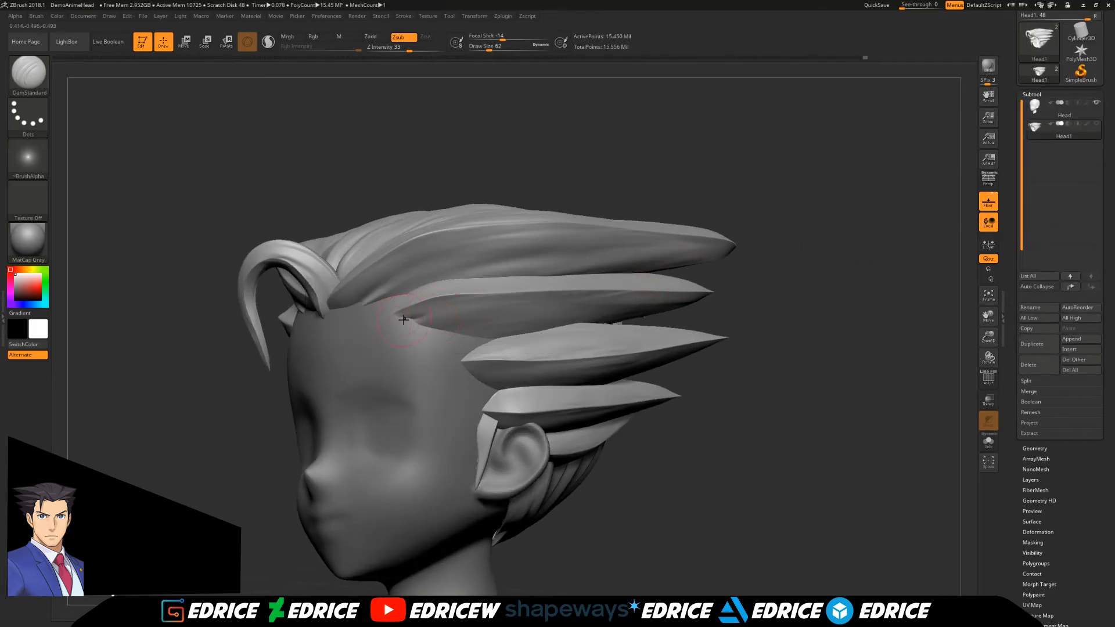
# Try to carve grooves into the front ends of the side strands with the DamStandard brush.
pyautogui.moveTo(407, 326)
pyautogui.mouseDown()
pyautogui.moveTo(455, 335)
pyautogui.moveTo(414, 320)
pyautogui.mouseUp()
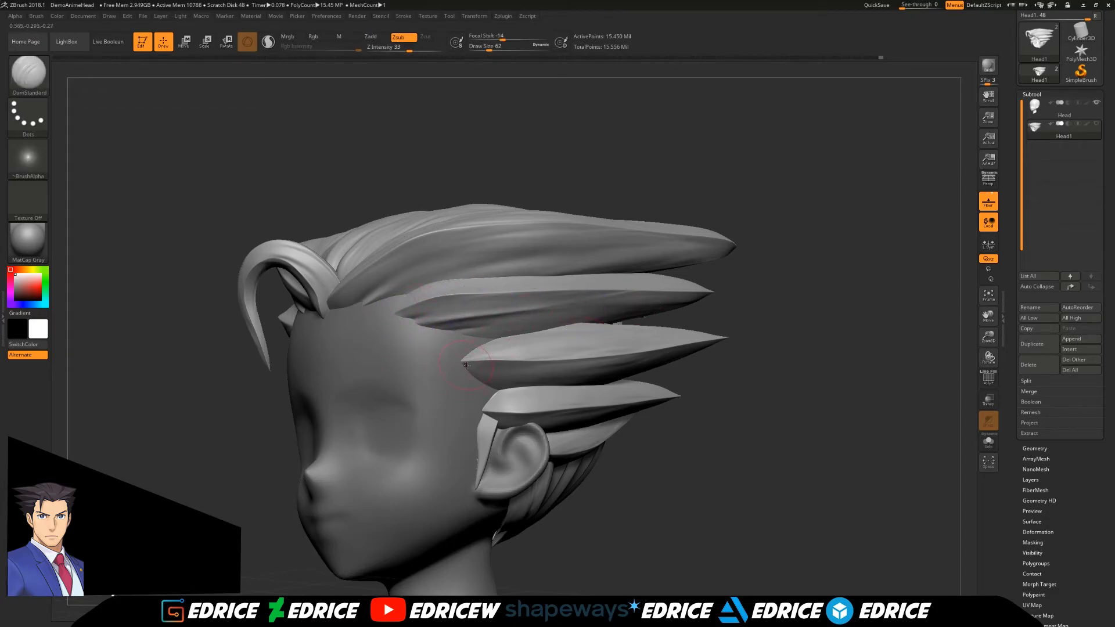
pyautogui.moveTo(483, 342)
pyautogui.keyDown('shift'); pyautogui.mouseDown()
pyautogui.moveTo(474, 380)
pyautogui.moveTo(511, 395)
pyautogui.mouseUp(); pyautogui.keyUp('shift')
pyautogui.moveTo(750, 407)
pyautogui.mouseDown()
pyautogui.moveTo(743, 383)
pyautogui.moveTo(668, 401)
pyautogui.moveTo(551, 395)
pyautogui.mouseUp()
pyautogui.keyDown('alt'); pyautogui.moveTo(552, 244); pyautogui.dragTo(511, 116); pyautogui.keyUp('alt')
# Reduce Draw Size to 46 and undo the grooves on the front ends of the side strands.
pyautogui.moveTo(490, 47); pyautogui.dragTo(486, 46)
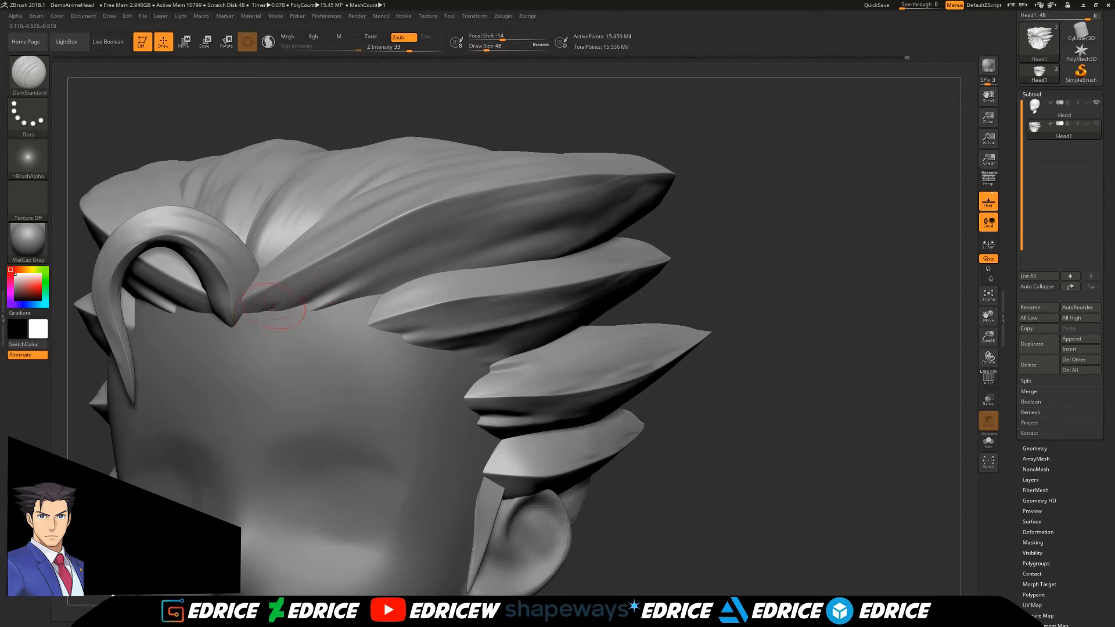
pyautogui.keyDown('shift'); pyautogui.moveTo(369, 332); pyautogui.dragTo(351, 337); pyautogui.keyUp('shift')
pyautogui.moveTo(864, 58)
pyautogui.mouseDown()
pyautogui.moveTo(838, 60)
pyautogui.moveTo(861, 58)
pyautogui.mouseUp()
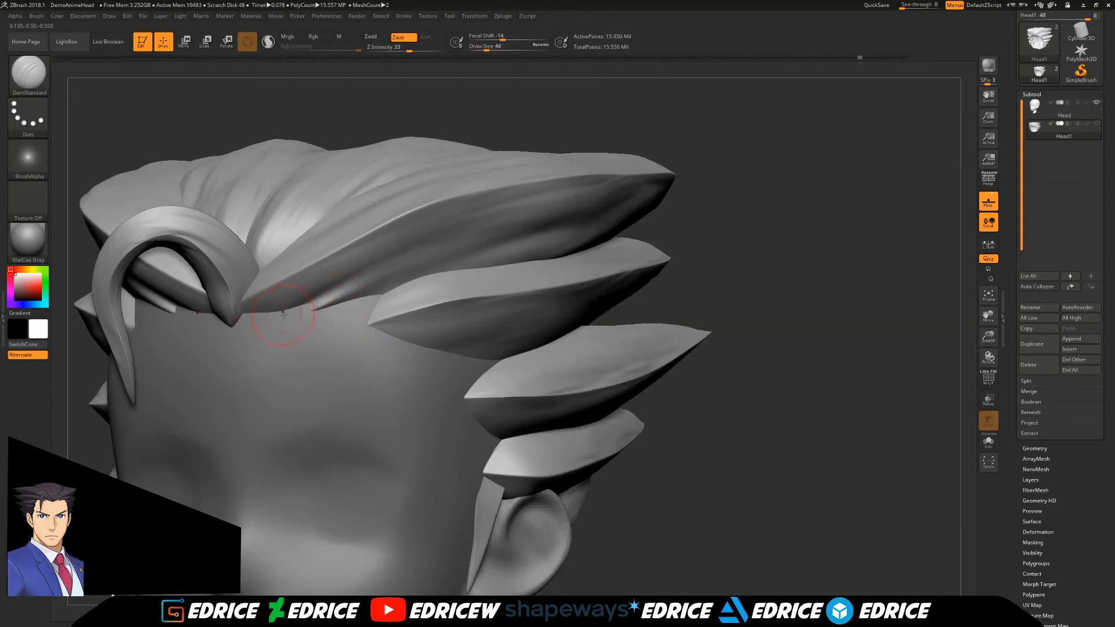
# Carve long grooves along the underside of the large front strand, starting at the hairline, with DamStandard.
pyautogui.moveTo(510, 238); pyautogui.dragTo(360, 273, button='right')
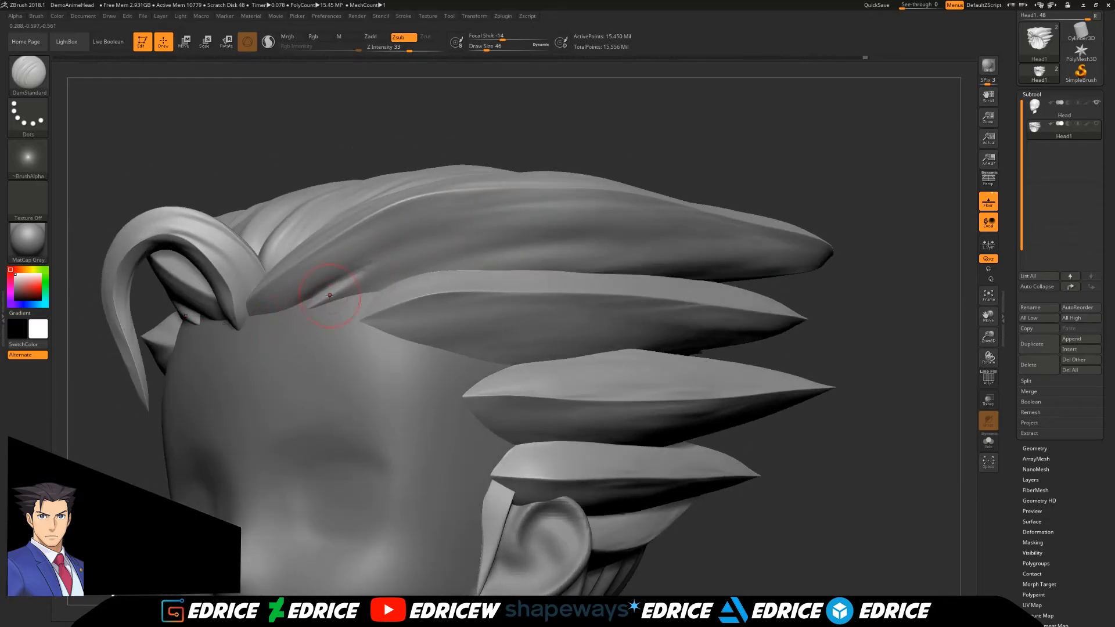
pyautogui.moveTo(584, 236)
pyautogui.keyDown('shift'); pyautogui.mouseDown()
pyautogui.moveTo(442, 256)
pyautogui.moveTo(314, 291)
pyautogui.moveTo(325, 290)
pyautogui.mouseUp(); pyautogui.keyUp('shift')
pyautogui.moveTo(325, 290); pyautogui.dragTo(391, 335, button='right')
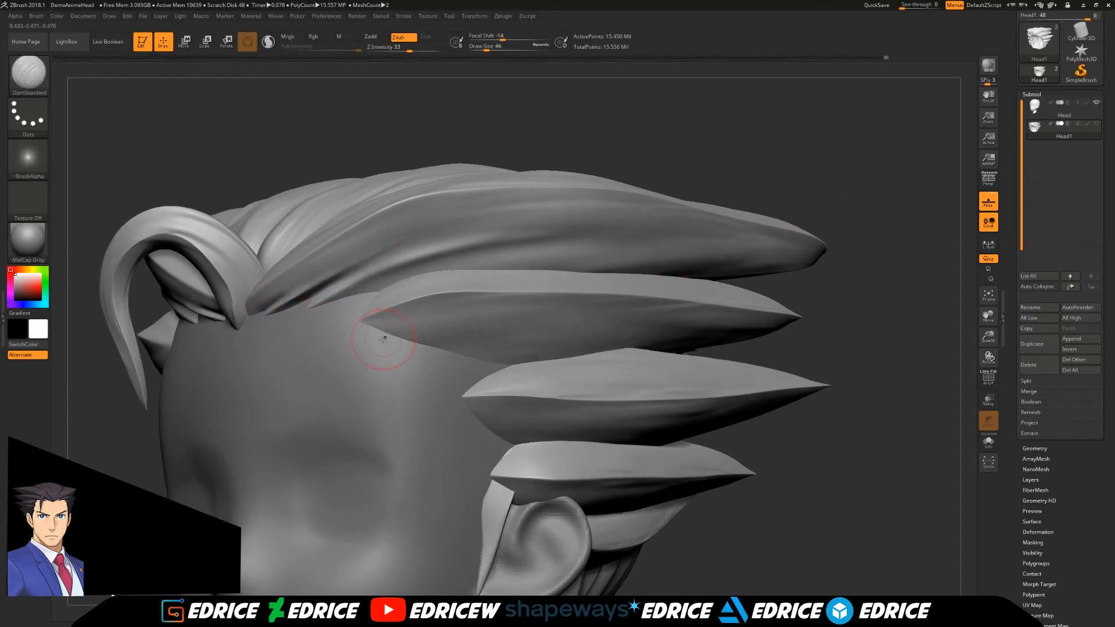
# Carve grooves into the front end of the second side strand with the DamStandard brush and smooth them.
pyautogui.moveTo(501, 323)
pyautogui.keyDown('shift'); pyautogui.mouseDown()
pyautogui.moveTo(407, 332)
pyautogui.moveTo(418, 340)
pyautogui.moveTo(357, 328)
pyautogui.moveTo(372, 325)
pyautogui.mouseUp(); pyautogui.keyUp('shift')
pyautogui.moveTo(372, 326); pyautogui.dragTo(353, 303, button='right')
pyautogui.moveTo(413, 289)
pyautogui.keyDown('shift'); pyautogui.mouseDown()
pyautogui.moveTo(319, 315)
pyautogui.moveTo(380, 304)
pyautogui.mouseUp(); pyautogui.keyUp('shift')
pyautogui.moveTo(380, 303); pyautogui.dragTo(427, 321, button='right')
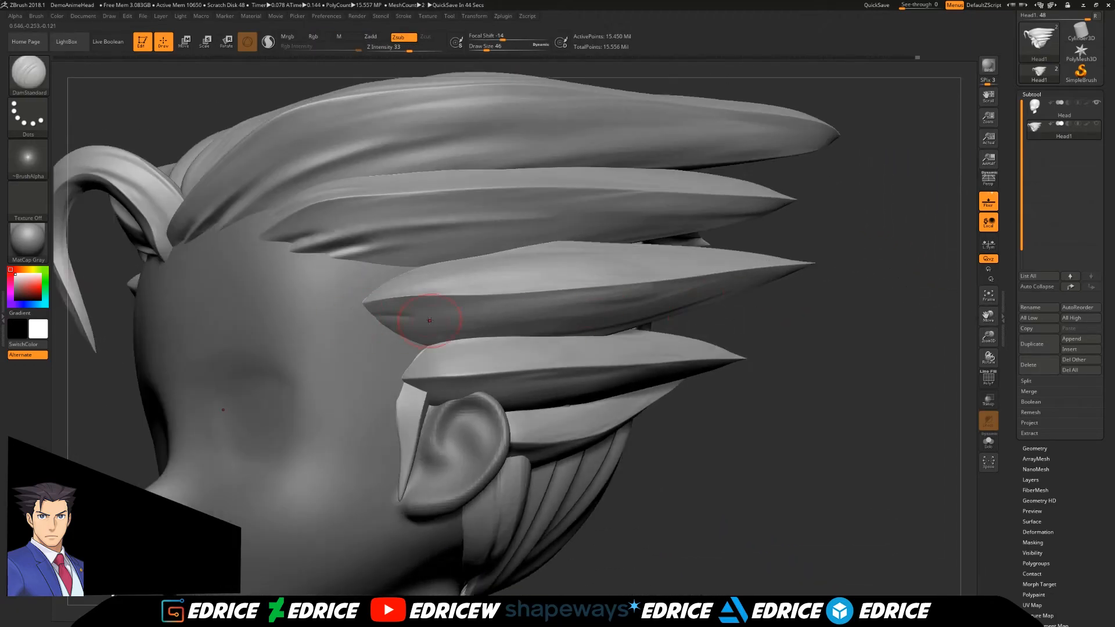
# Carve grooves into the front end of the third side strand and soften them by smoothing.
pyautogui.keyDown('shift'); pyautogui.moveTo(358, 317); pyautogui.dragTo(480, 316); pyautogui.keyUp('shift')
pyautogui.keyDown('shift'); pyautogui.moveTo(383, 323); pyautogui.dragTo(540, 329); pyautogui.keyUp('shift')
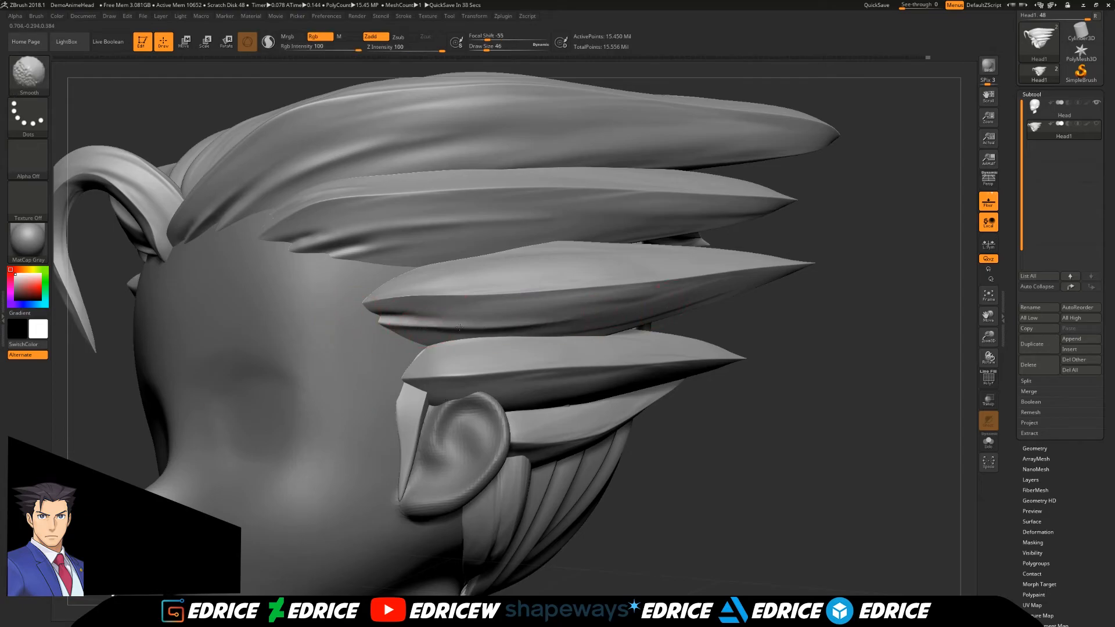
pyautogui.keyDown('shift'); pyautogui.moveTo(489, 273); pyautogui.dragTo(771, 386); pyautogui.keyUp('shift')
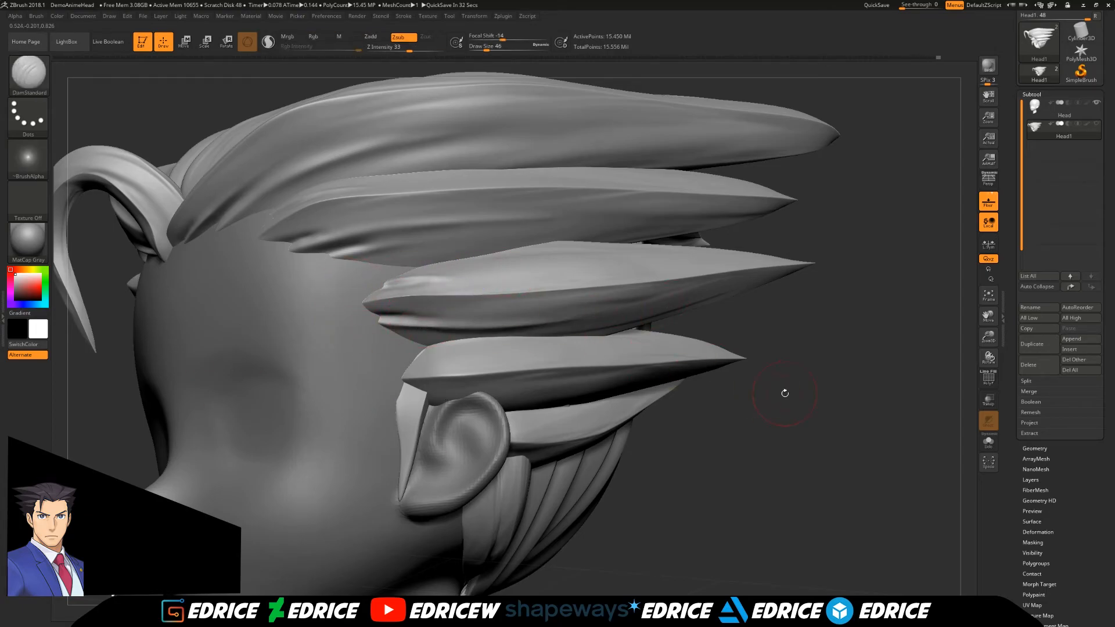
# Carve grooves into the front end of the side strand just above the ear.
pyautogui.moveTo(772, 385); pyautogui.dragTo(409, 362, button='right')
pyautogui.moveTo(392, 362)
pyautogui.keyDown('shift'); pyautogui.mouseDown()
pyautogui.moveTo(433, 350)
pyautogui.moveTo(417, 354)
pyautogui.mouseUp(); pyautogui.keyUp('shift')
pyautogui.moveTo(417, 355)
pyautogui.keyDown('shift'); pyautogui.mouseDown()
pyautogui.moveTo(428, 355)
pyautogui.moveTo(404, 378)
pyautogui.moveTo(409, 402)
pyautogui.mouseUp(); pyautogui.keyUp('shift')
# Isolate the sideburn strand in front of the ear, reshape its upper end with the Move Topological brush, and unhide the hair.
pyautogui.keyDown('ctrl'); pyautogui.keyDown('shift'); pyautogui.click(411, 394); pyautogui.keyUp('shift'); pyautogui.keyUp('ctrl')
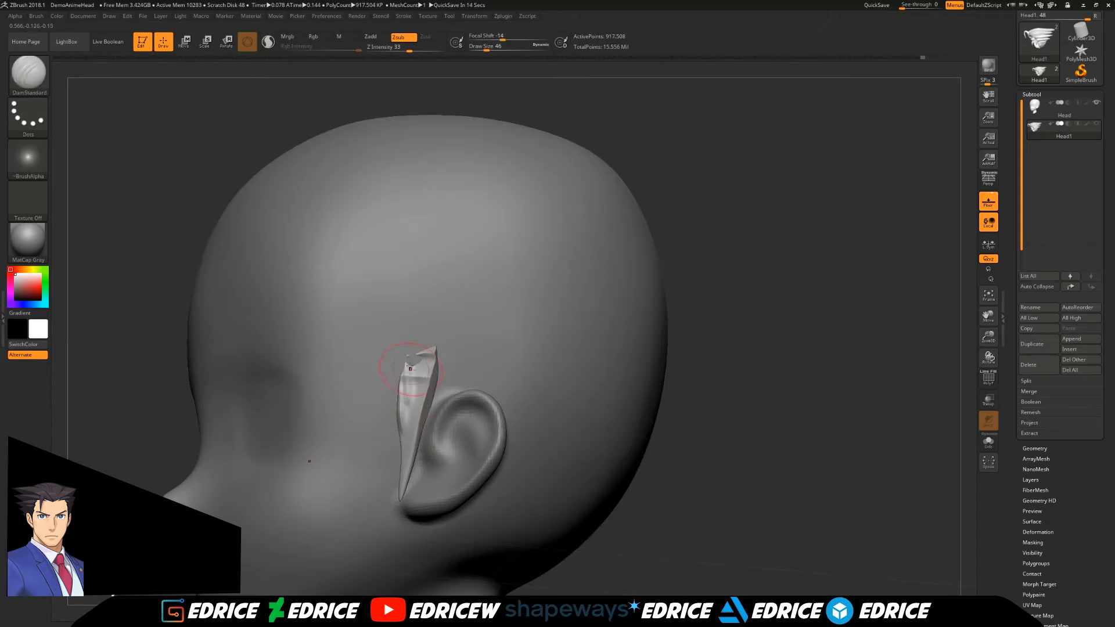
pyautogui.press('b')
pyautogui.press('m')
pyautogui.press('t')
pyautogui.keyDown('ctrl'); pyautogui.keyDown('shift'); pyautogui.click(299, 81); pyautogui.keyUp('shift'); pyautogui.keyUp('ctrl')
pyautogui.moveTo(314, 99); pyautogui.dragTo(299, 82)
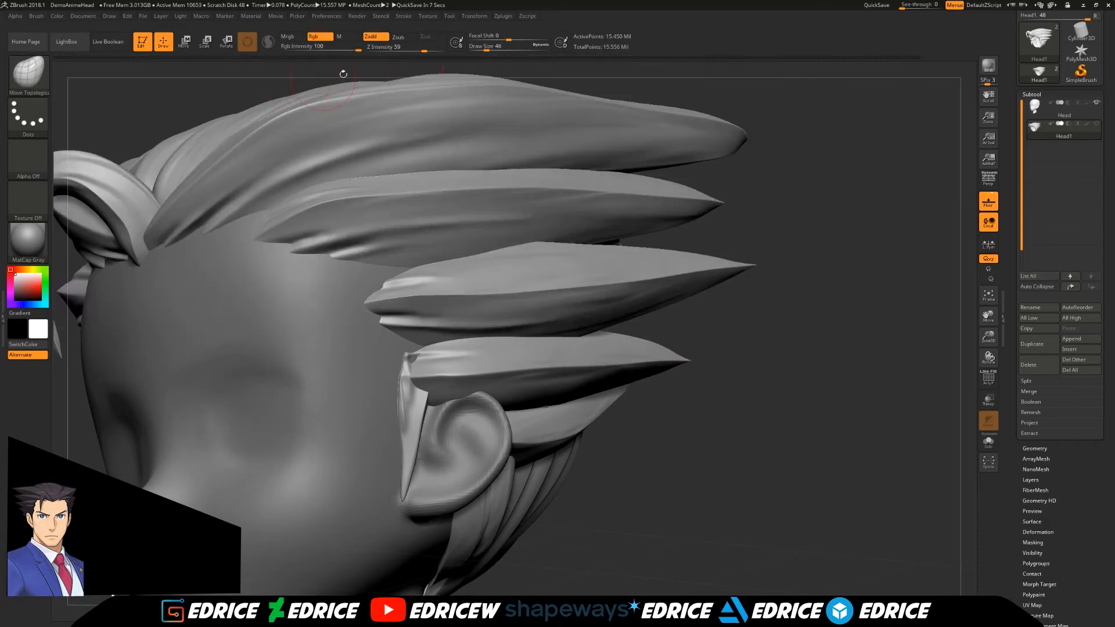
pyautogui.keyDown('ctrl'); pyautogui.keyDown('shift'); pyautogui.click(411, 352); pyautogui.keyUp('shift'); pyautogui.keyUp('ctrl')
pyautogui.keyDown('ctrl'); pyautogui.keyDown('shift'); pyautogui.click(730, 273); pyautogui.keyUp('shift'); pyautogui.keyUp('ctrl')
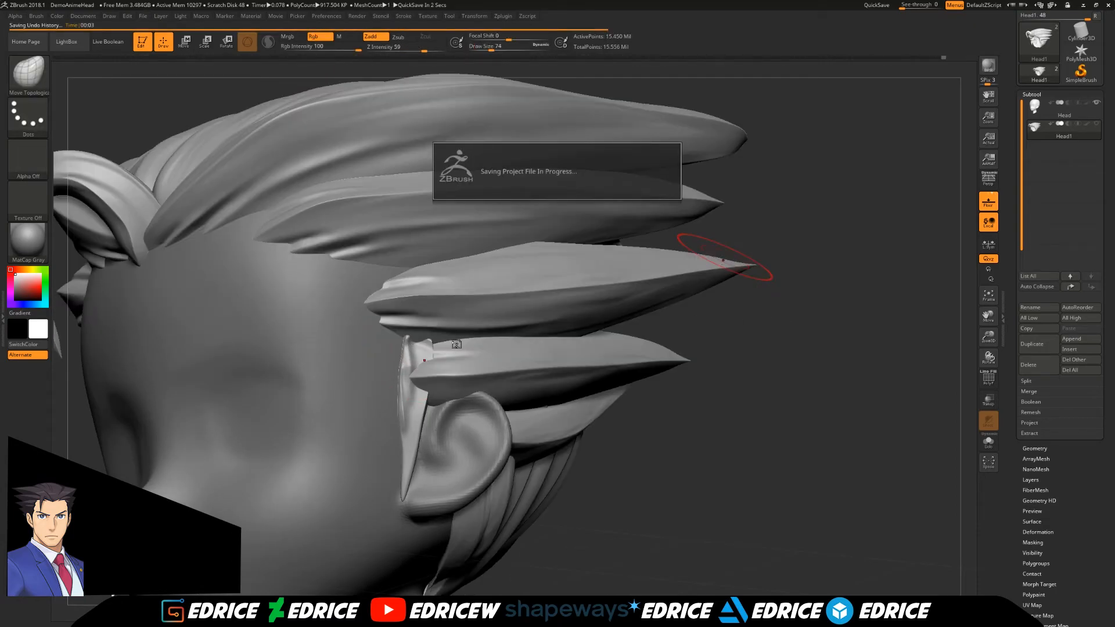
# Isolate the sideburn, smooth its upper end at a lower subdivision level, and return the whole hair to subdivision level 6.
pyautogui.moveTo(825, 279); pyautogui.dragTo(720, 285)
pyautogui.keyDown('ctrl'); pyautogui.keyDown('shift'); pyautogui.click(421, 351); pyautogui.keyUp('shift'); pyautogui.keyUp('ctrl')
pyautogui.moveTo(941, 282); pyautogui.dragTo(825, 282)
pyautogui.click(1035, 448)
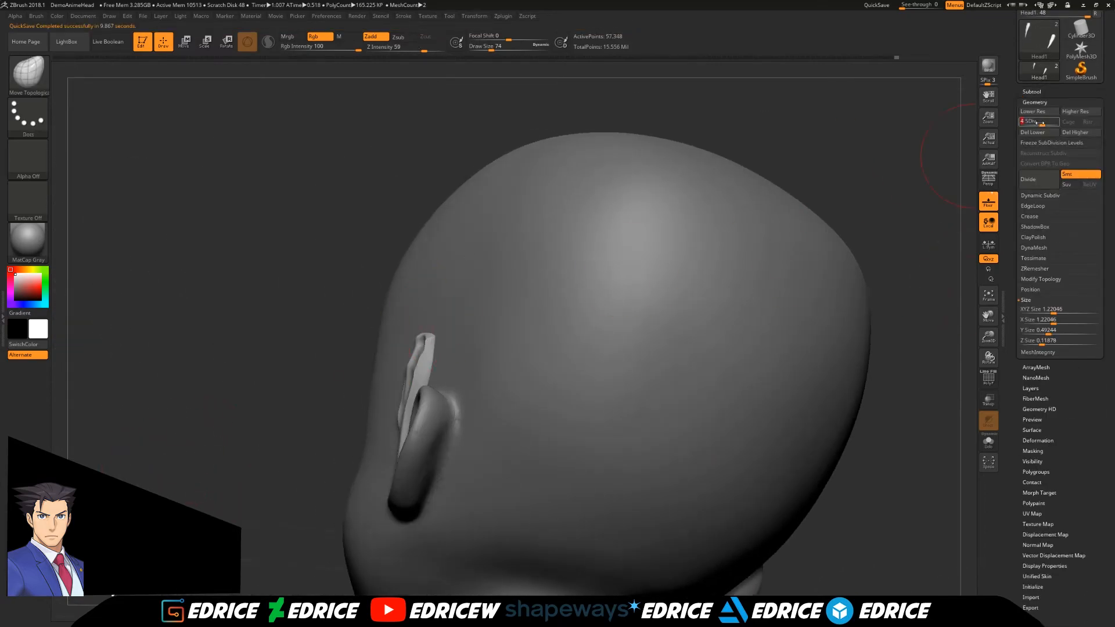
pyautogui.keyDown('shift'); pyautogui.click(426, 348); pyautogui.keyUp('shift')
pyautogui.keyDown('ctrl'); pyautogui.keyDown('shift'); pyautogui.click(312, 423); pyautogui.keyUp('shift'); pyautogui.keyUp('ctrl')
pyautogui.moveTo(312, 423)
pyautogui.mouseDown()
pyautogui.moveTo(559, 307)
pyautogui.moveTo(413, 355)
pyautogui.moveTo(394, 413)
pyautogui.mouseUp()
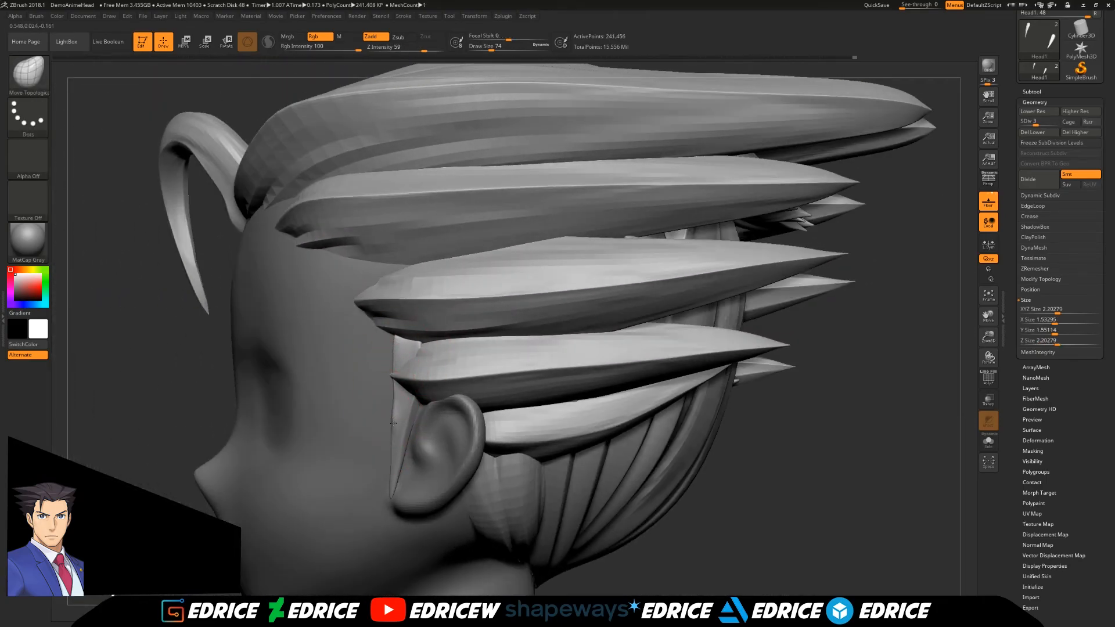
pyautogui.moveTo(781, 395)
pyautogui.mouseDown()
pyautogui.moveTo(831, 398)
pyautogui.moveTo(813, 392)
pyautogui.mouseUp()
pyautogui.moveTo(819, 453); pyautogui.dragTo(767, 418)
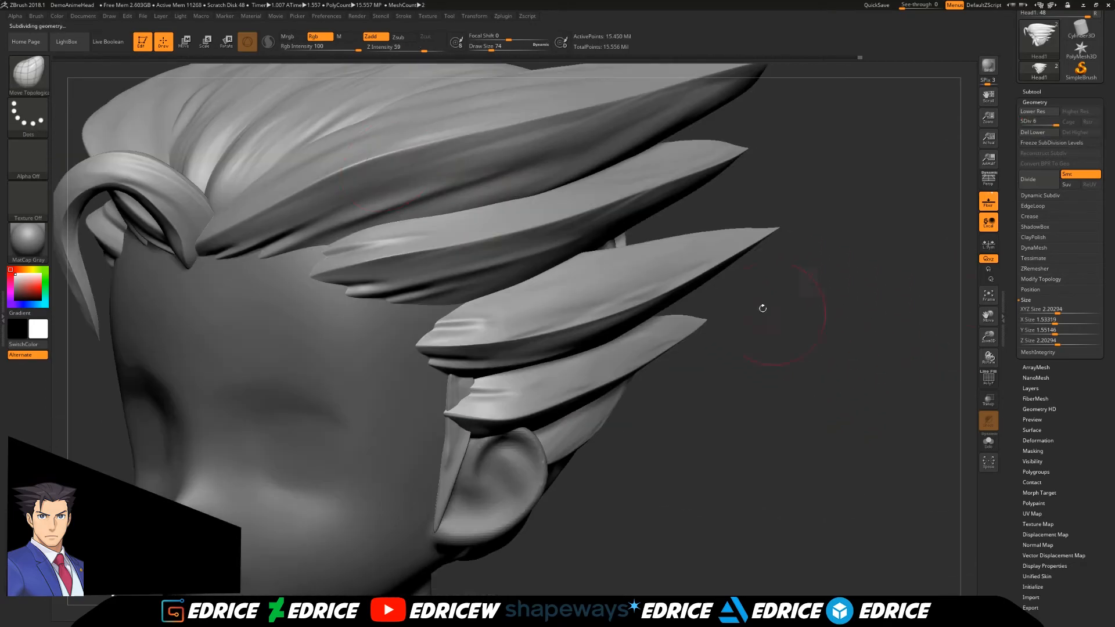
# Isolate the large front strands and carve streaks along their upper surface from the front tip with DamStandard, smoothing between strokes.
pyautogui.click(28, 74)
pyautogui.click(332, 82)
pyautogui.moveTo(989, 331); pyautogui.dragTo(990, 371)
pyautogui.click(404, 16)
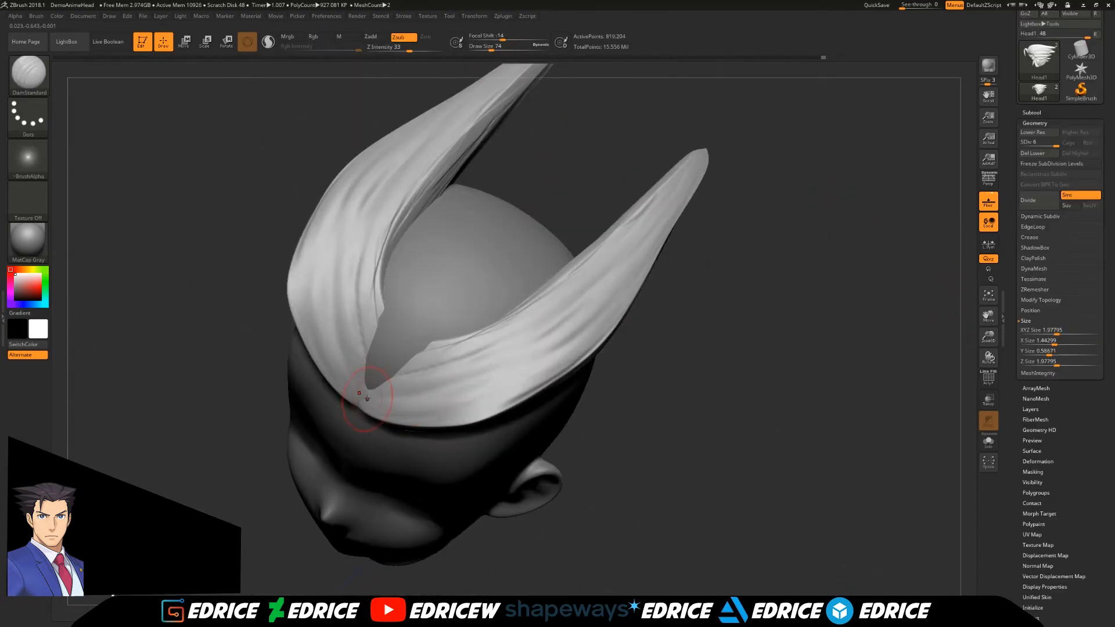
pyautogui.moveTo(415, 391)
pyautogui.mouseDown()
pyautogui.moveTo(584, 327)
pyautogui.moveTo(445, 379)
pyautogui.moveTo(511, 331)
pyautogui.mouseUp()
pyautogui.moveTo(506, 336)
pyautogui.keyDown('shift'); pyautogui.mouseDown()
pyautogui.moveTo(416, 366)
pyautogui.moveTo(520, 326)
pyautogui.mouseUp(); pyautogui.keyUp('shift')
pyautogui.moveTo(430, 361); pyautogui.dragTo(522, 325)
pyautogui.moveTo(517, 328)
pyautogui.keyDown('shift'); pyautogui.mouseDown()
pyautogui.moveTo(412, 375)
pyautogui.moveTo(534, 338)
pyautogui.mouseUp(); pyautogui.keyUp('shift')
pyautogui.keyDown('shift'); pyautogui.moveTo(532, 340); pyautogui.dragTo(407, 395); pyautogui.keyUp('shift')
pyautogui.moveTo(395, 413)
pyautogui.mouseDown()
pyautogui.moveTo(568, 349)
pyautogui.moveTo(406, 413)
pyautogui.moveTo(584, 323)
pyautogui.mouseUp()
# Carve streaks forward from the rear tips of the large front strands and smooth them.
pyautogui.moveTo(872, 314)
pyautogui.mouseDown()
pyautogui.moveTo(936, 351)
pyautogui.moveTo(910, 336)
pyautogui.mouseUp()
pyautogui.moveTo(702, 188); pyautogui.dragTo(587, 311)
pyautogui.moveTo(635, 264)
pyautogui.keyDown('shift'); pyautogui.mouseDown()
pyautogui.moveTo(657, 236)
pyautogui.moveTo(495, 378)
pyautogui.mouseUp(); pyautogui.keyUp('shift')
pyautogui.keyDown('shift'); pyautogui.moveTo(634, 259); pyautogui.dragTo(668, 226); pyautogui.keyUp('shift')
pyautogui.moveTo(726, 290); pyautogui.dragTo(755, 294)
# Carve long streaks along the outer side of the large front strands and blend them by smoothing.
pyautogui.moveTo(472, 410)
pyautogui.mouseDown()
pyautogui.moveTo(604, 316)
pyautogui.moveTo(543, 375)
pyautogui.mouseUp()
pyautogui.moveTo(465, 441); pyautogui.dragTo(599, 351)
pyautogui.keyDown('shift'); pyautogui.moveTo(587, 360); pyautogui.dragTo(441, 450); pyautogui.keyUp('shift')
pyautogui.moveTo(633, 297); pyautogui.dragTo(423, 443)
pyautogui.moveTo(697, 407)
pyautogui.mouseDown()
pyautogui.moveTo(697, 336)
pyautogui.moveTo(661, 299)
pyautogui.mouseUp()
pyautogui.moveTo(505, 433); pyautogui.dragTo(691, 357)
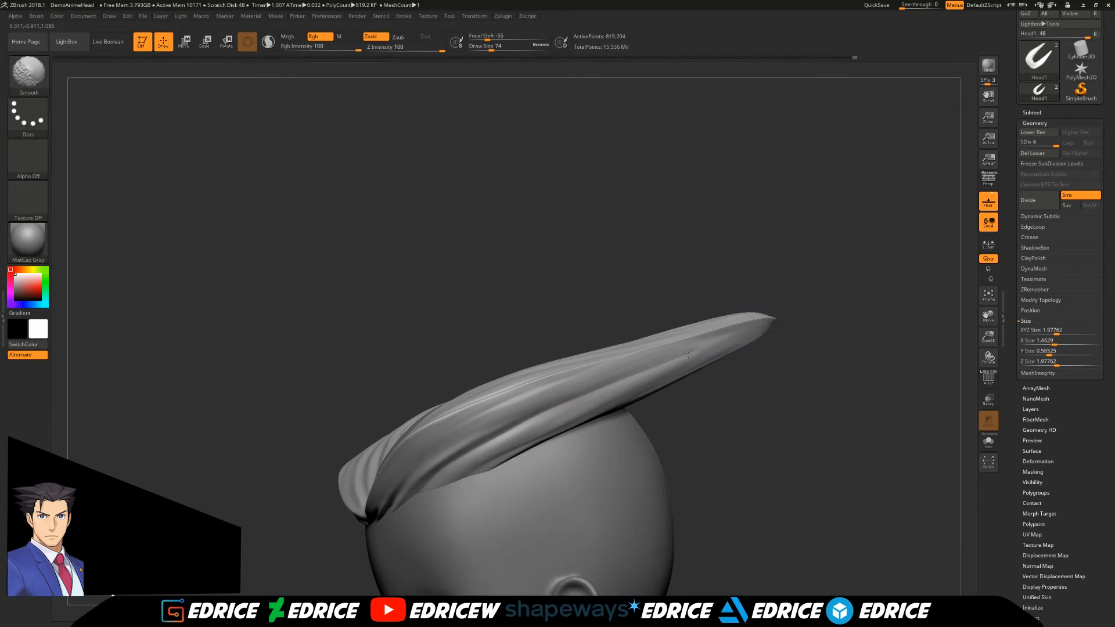
# Carve and smooth grooves along the lower side of the large front strands, and unhide all the hair.
pyautogui.moveTo(755, 290); pyautogui.dragTo(726, 349)
pyautogui.moveTo(454, 465); pyautogui.dragTo(653, 369)
pyautogui.moveTo(755, 465)
pyautogui.mouseDown()
pyautogui.moveTo(474, 459)
pyautogui.moveTo(616, 387)
pyautogui.moveTo(697, 366)
pyautogui.mouseUp()
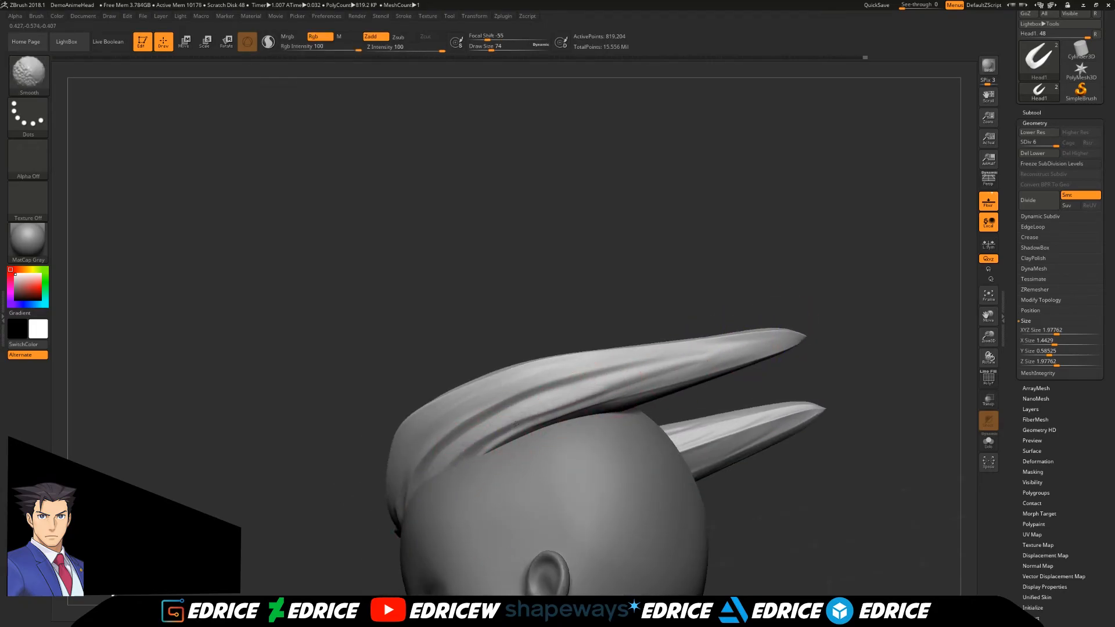
pyautogui.keyDown('ctrl'); pyautogui.keyDown('shift'); pyautogui.click(846, 341); pyautogui.keyUp('shift'); pyautogui.keyUp('ctrl')
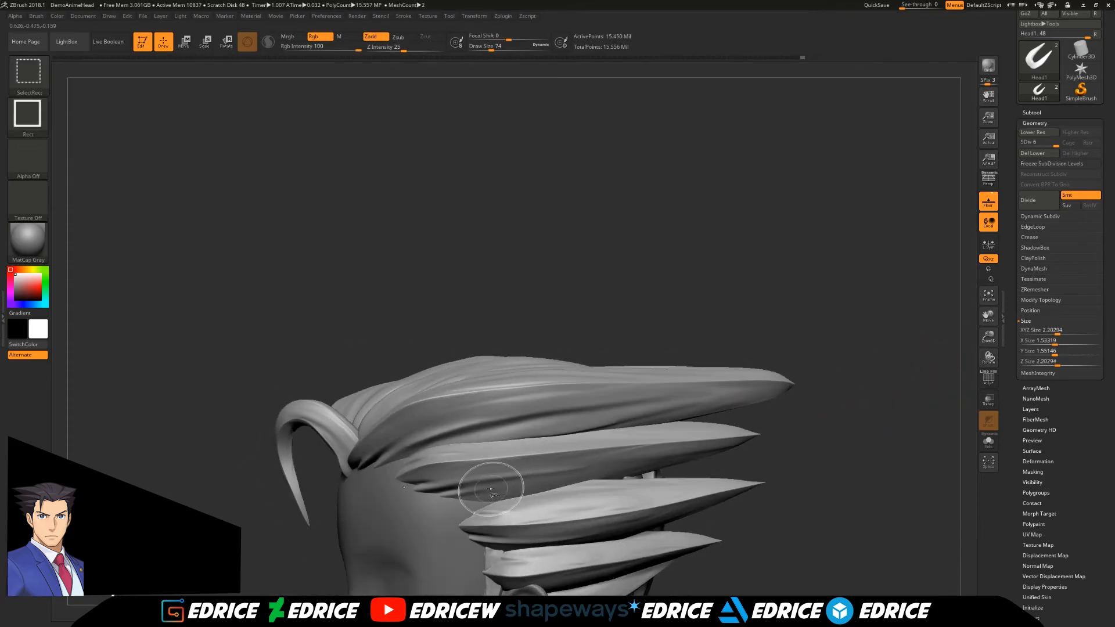
# Isolate the second side strand and carve long streaks along its length.
pyautogui.keyDown('ctrl'); pyautogui.keyDown('shift'); pyautogui.click(498, 480); pyautogui.keyUp('shift'); pyautogui.keyUp('ctrl')
pyautogui.hotkey('alt', 'Tab')
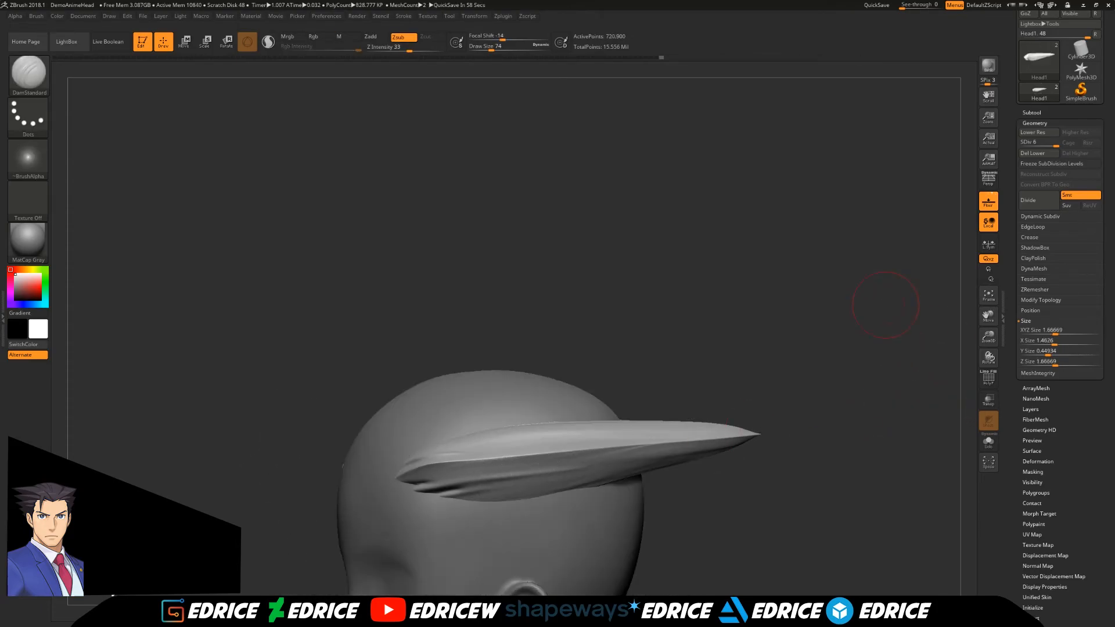
pyautogui.moveTo(885, 305); pyautogui.dragTo(430, 376)
pyautogui.moveTo(740, 383)
pyautogui.mouseDown()
pyautogui.moveTo(411, 356)
pyautogui.moveTo(637, 430)
pyautogui.mouseUp()
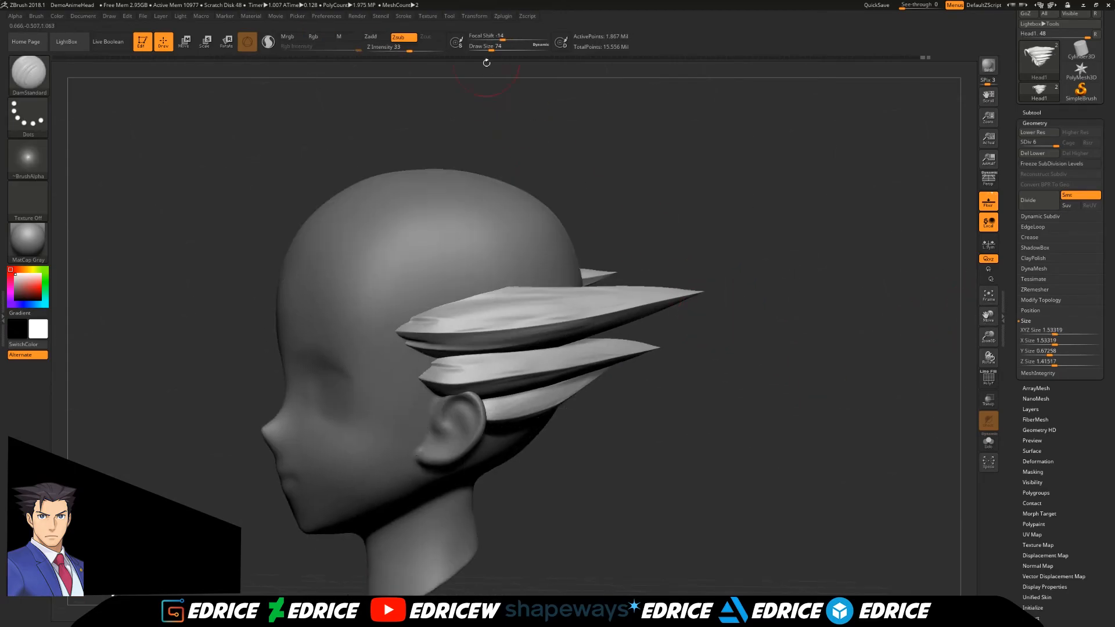
# With only the lower side strands visible, carve long streaks along them using DamStandard at Draw Size 56.
pyautogui.moveTo(652, 249)
pyautogui.mouseDown()
pyautogui.moveTo(424, 299)
pyautogui.moveTo(610, 286)
pyautogui.mouseUp()
pyautogui.moveTo(714, 279)
pyautogui.mouseDown()
pyautogui.moveTo(552, 302)
pyautogui.moveTo(413, 340)
pyautogui.mouseUp()
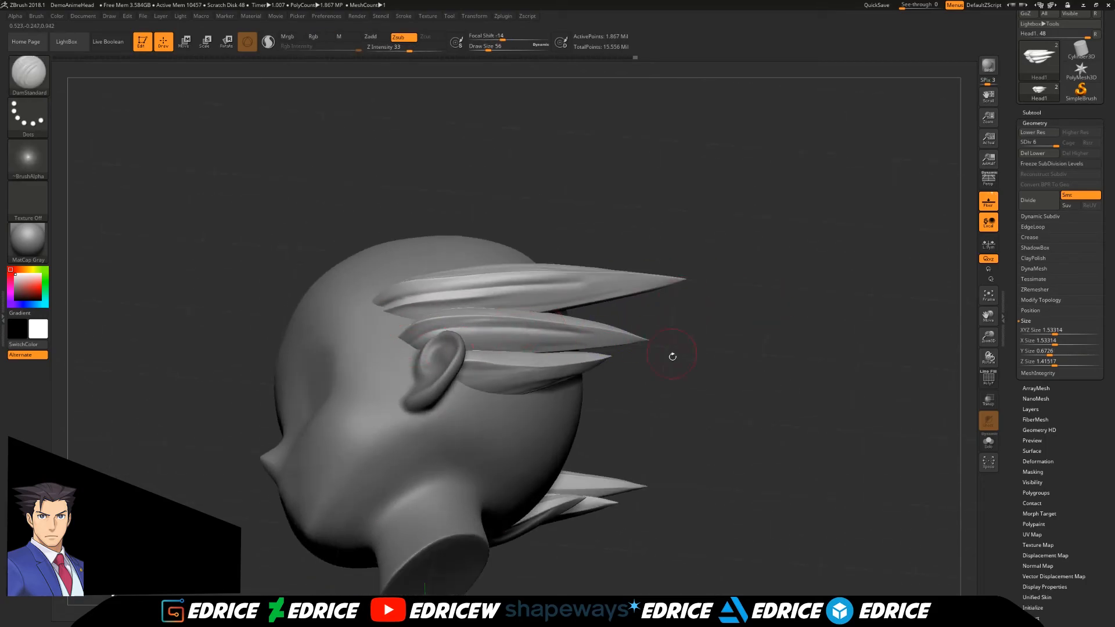
pyautogui.moveTo(667, 344); pyautogui.dragTo(558, 375)
pyautogui.press('shift')
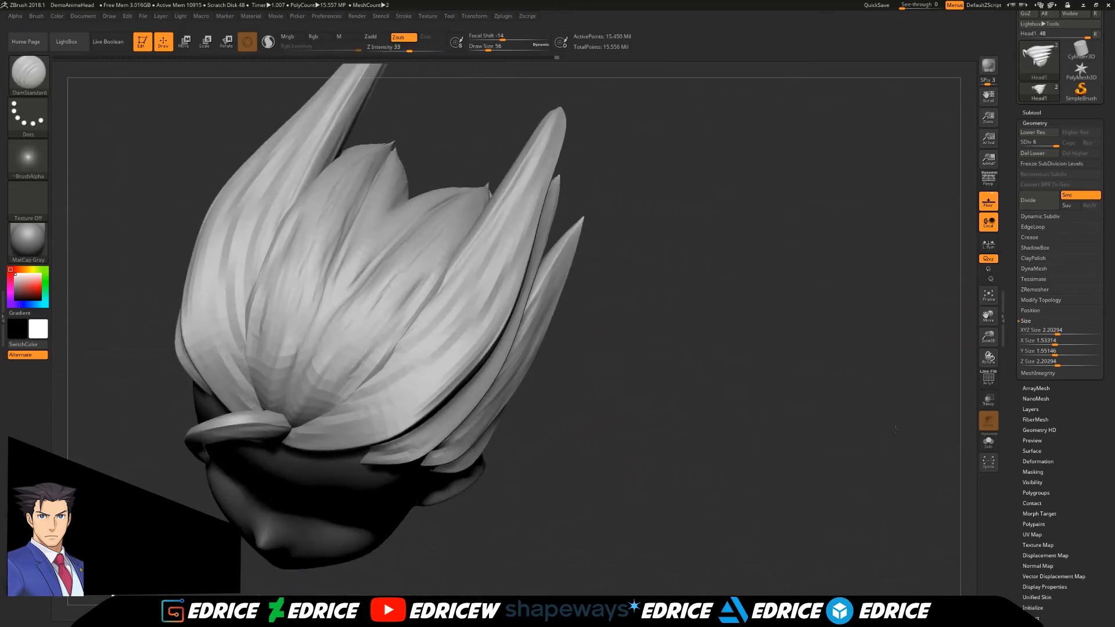
# Smooth and refine the streaks on the central crown strands down to the hairline.
pyautogui.moveTo(668, 261); pyautogui.dragTo(639, 435)
pyautogui.moveTo(581, 302)
pyautogui.mouseDown()
pyautogui.moveTo(552, 246)
pyautogui.moveTo(473, 254)
pyautogui.mouseUp()
pyautogui.keyDown('shift'); pyautogui.moveTo(407, 302); pyautogui.dragTo(311, 485); pyautogui.keyUp('shift')
pyautogui.moveTo(279, 326)
pyautogui.keyDown('shift'); pyautogui.mouseDown()
pyautogui.moveTo(338, 473)
pyautogui.moveTo(374, 410)
pyautogui.moveTo(330, 457)
pyautogui.mouseUp(); pyautogui.keyUp('shift')
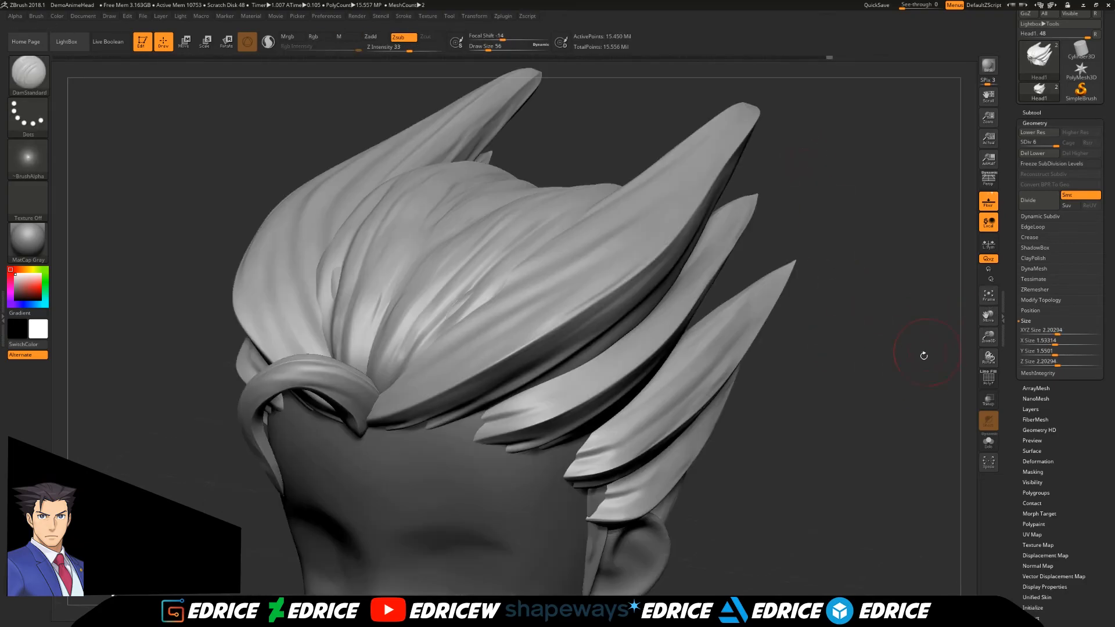
# Isolate the large front strands and mask everything except the areas along their inner front edges.
pyautogui.moveTo(924, 356)
pyautogui.mouseDown()
pyautogui.moveTo(894, 348)
pyautogui.moveTo(929, 363)
pyautogui.mouseUp()
pyautogui.moveTo(989, 337)
pyautogui.mouseDown()
pyautogui.moveTo(989, 372)
pyautogui.moveTo(987, 319)
pyautogui.mouseUp()
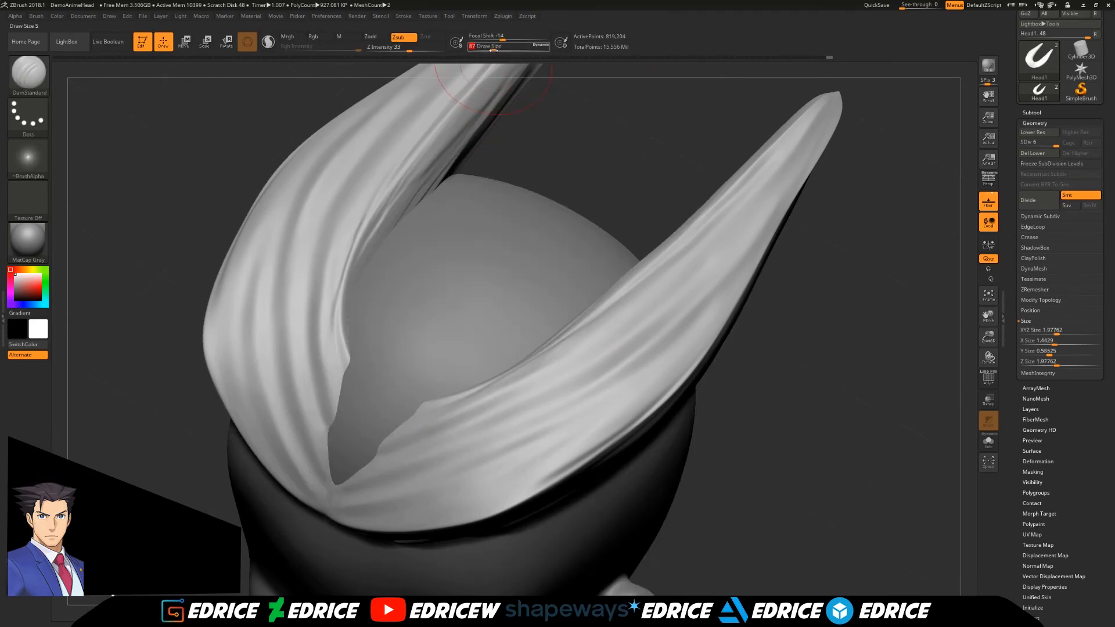
pyautogui.press('b')
pyautogui.press('m')
pyautogui.press('p')
pyautogui.keyDown('ctrl'); pyautogui.moveTo(411, 398); pyautogui.dragTo(400, 445); pyautogui.keyUp('ctrl')
pyautogui.keyDown('ctrl'); pyautogui.click(822, 386); pyautogui.keyUp('ctrl')
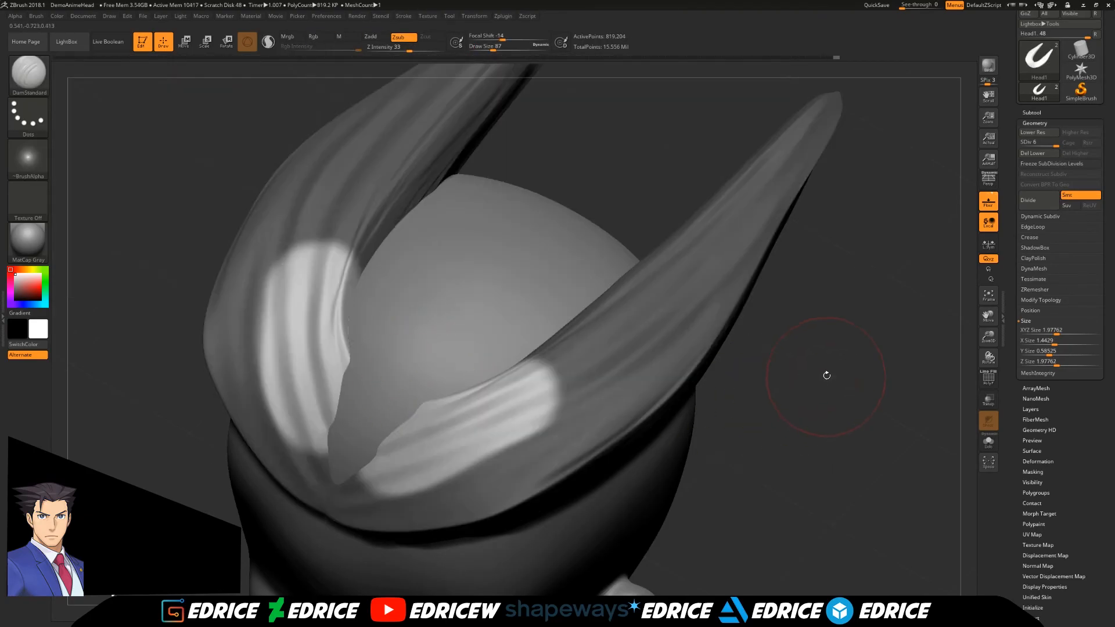
pyautogui.keyDown('ctrl'); pyautogui.moveTo(842, 373); pyautogui.dragTo(858, 381); pyautogui.keyUp('ctrl')
pyautogui.hotkey('ctrl', 'z')
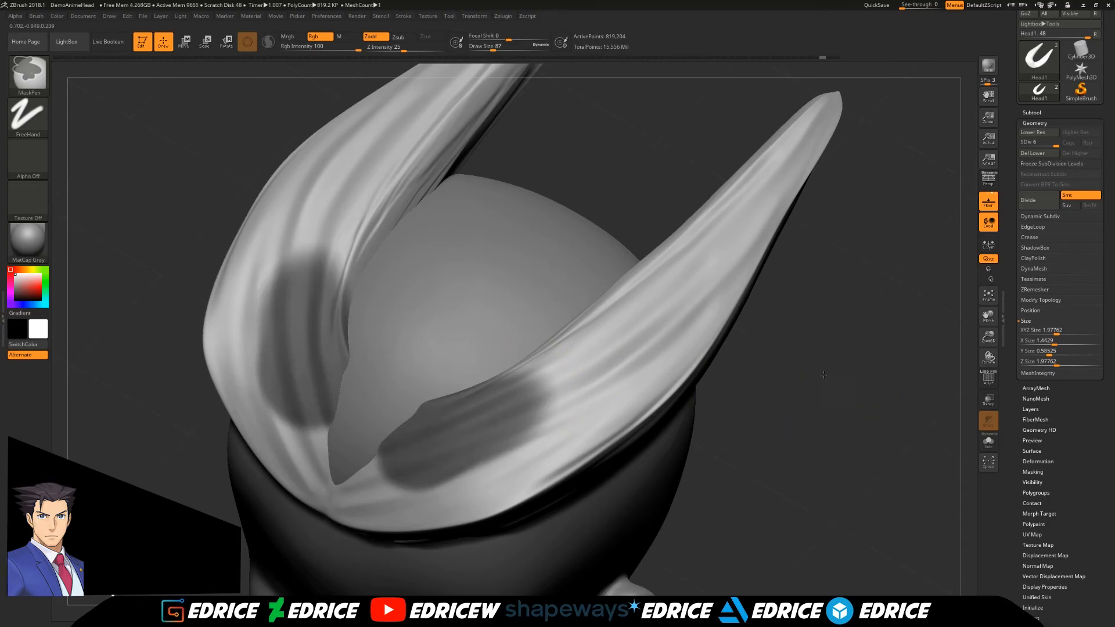
pyautogui.keyDown('ctrl'); pyautogui.click(822, 373); pyautogui.keyUp('ctrl')
pyautogui.keyDown('ctrl'); pyautogui.click(848, 374); pyautogui.keyUp('ctrl')
# Sculpt the unmasked inner front areas of the large strands with the Standard brush.
pyautogui.press('b')
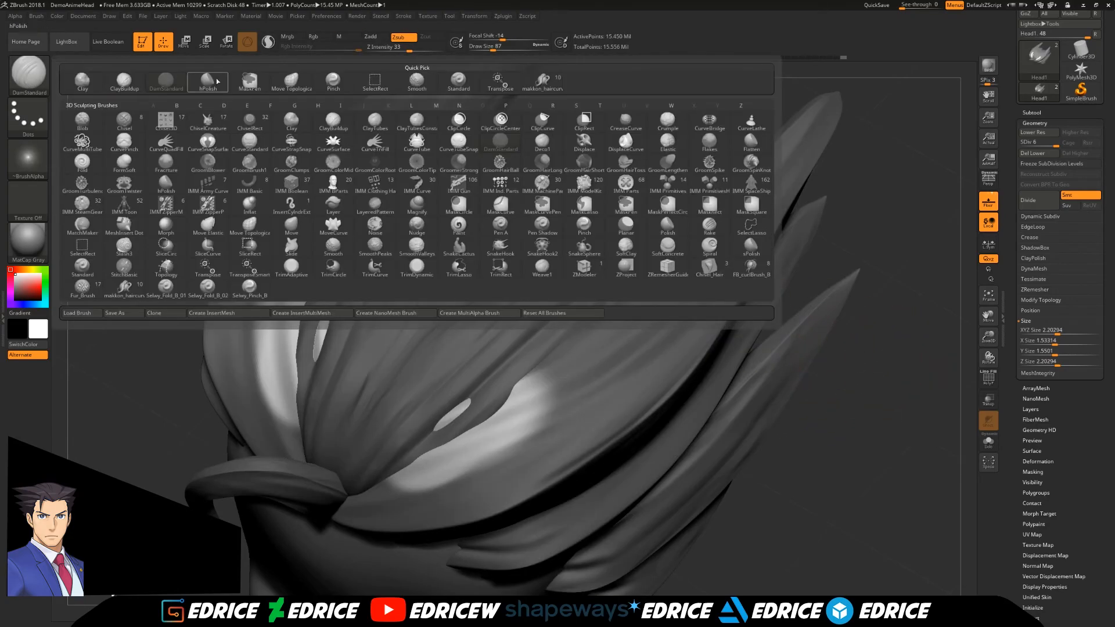
pyautogui.click(459, 81)
pyautogui.moveTo(726, 325)
pyautogui.mouseDown()
pyautogui.moveTo(811, 303)
pyautogui.moveTo(778, 316)
pyautogui.mouseUp()
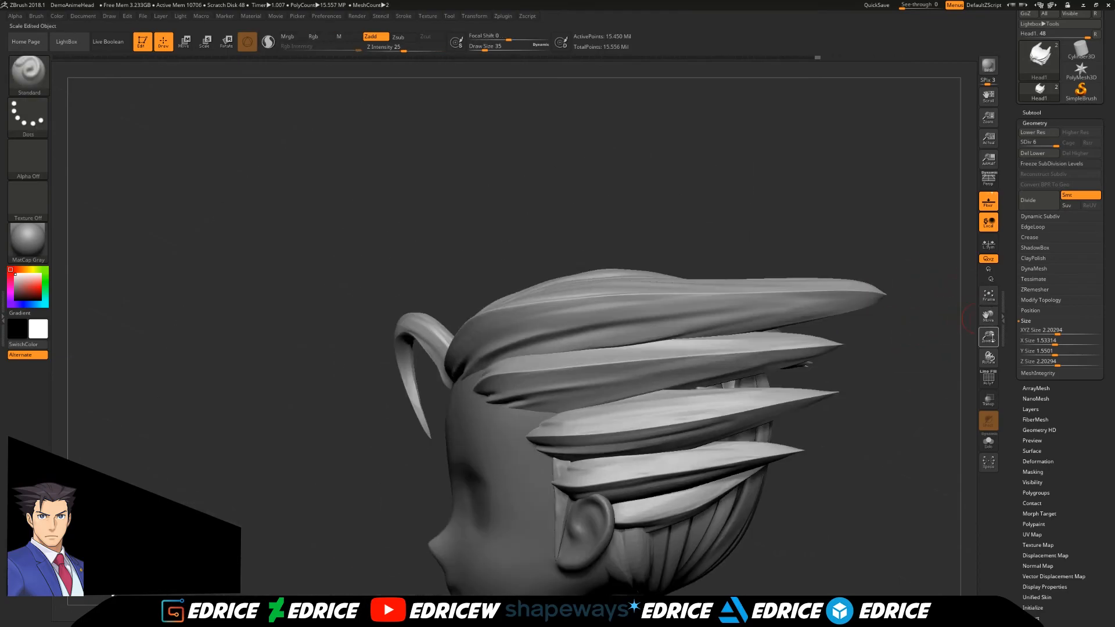
# Polish the ridges on the underside of the large front strand with hPolish at Draw Size 22, undoing an unwanted stroke.
pyautogui.moveTo(989, 337); pyautogui.dragTo(988, 325)
pyautogui.moveTo(697, 203); pyautogui.dragTo(446, 244)
pyautogui.press('b')
pyautogui.press('h')
pyautogui.press('p')
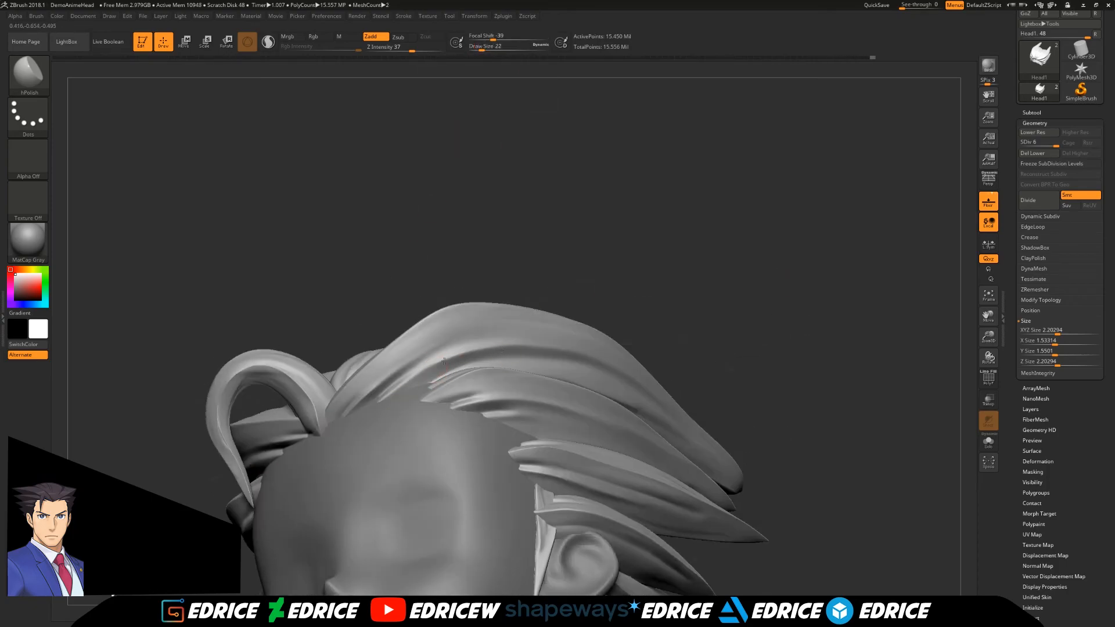
pyautogui.moveTo(444, 360); pyautogui.dragTo(559, 354, button='right')
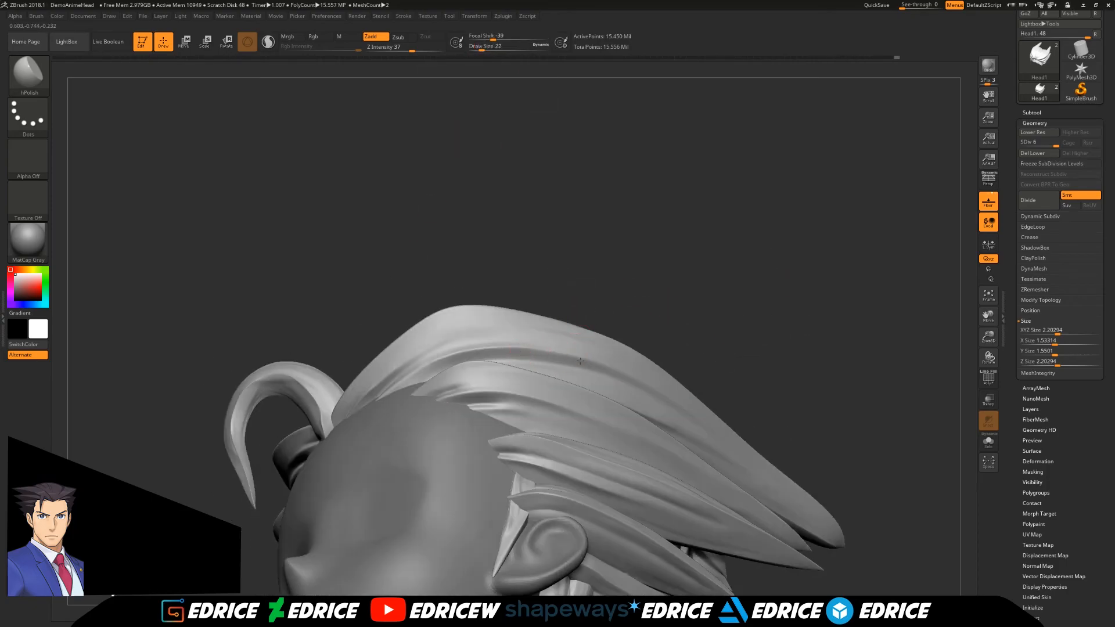
pyautogui.hotkey('ctrl', 'z')
pyautogui.hotkey('ctrl', 'z')
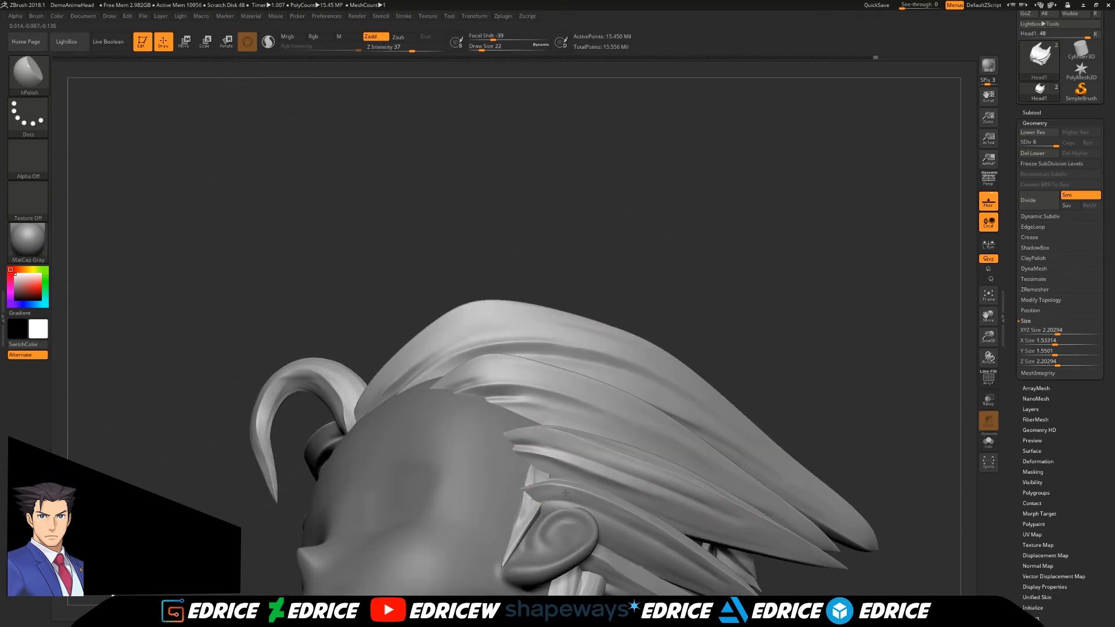
pyautogui.hotkey('ctrl', 'shift', 'z')
# Lower the hair to subdivision level 1, isolate the large front strands, and switch to the Pinch brush.
pyautogui.moveTo(996, 341); pyautogui.dragTo(926, 357)
pyautogui.moveTo(926, 356); pyautogui.dragTo(989, 337, button='right')
pyautogui.moveTo(989, 337); pyautogui.dragTo(582, 62)
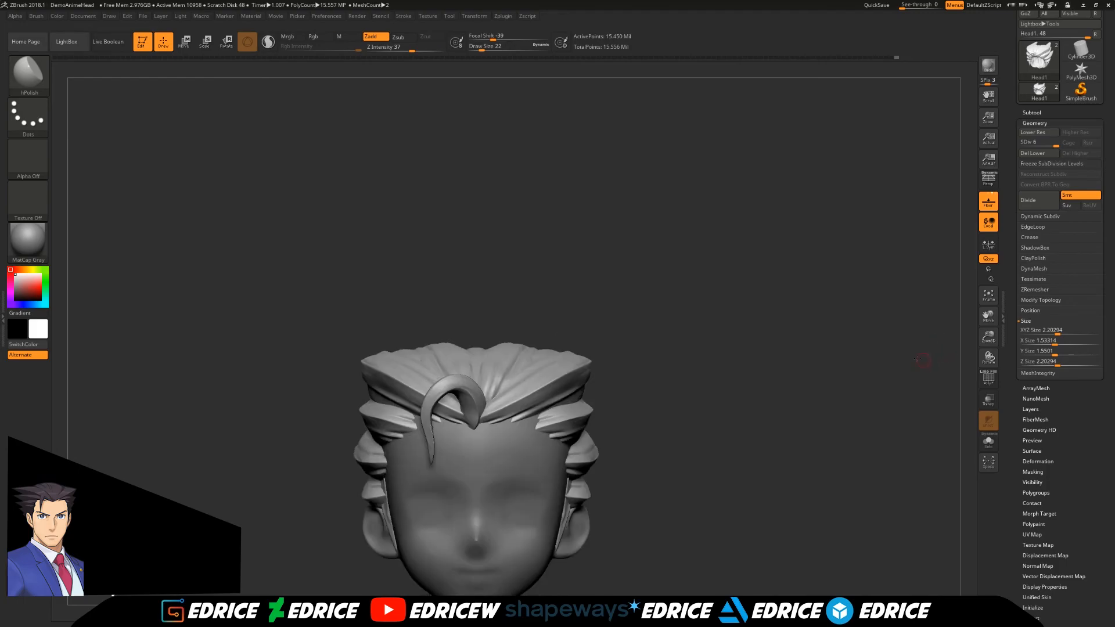
pyautogui.hotkey('shift', 'd')
pyautogui.hotkey('shift', 'd')
pyautogui.hotkey('shift', 'd')
pyautogui.hotkey('shift', 'd')
pyautogui.hotkey('shift', 'd')
pyautogui.press('b')
pyautogui.press('p')
pyautogui.press('i')
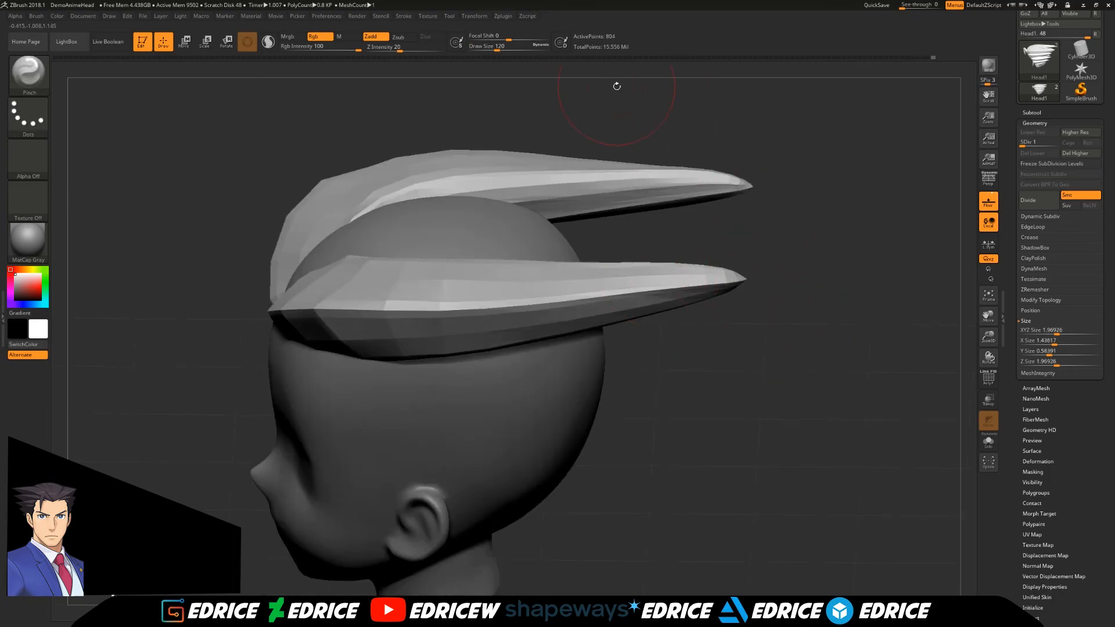
# Pinch the rear tips of the large front strands, raising Draw Size to 223.
pyautogui.moveTo(757, 353)
pyautogui.mouseDown()
pyautogui.moveTo(697, 360)
pyautogui.moveTo(633, 283)
pyautogui.mouseUp()
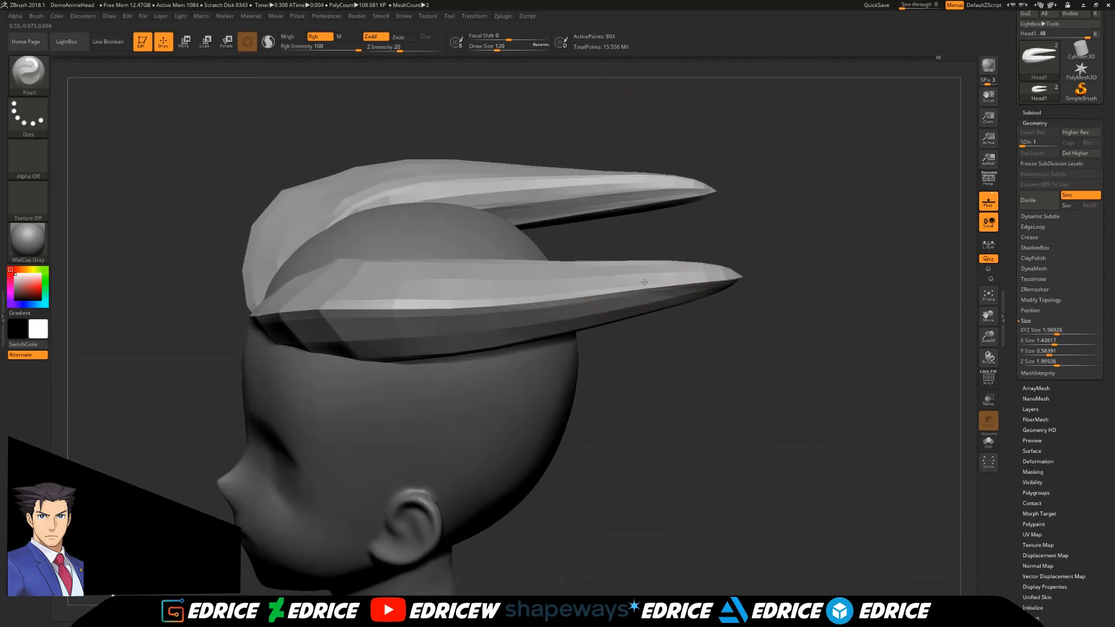
pyautogui.moveTo(503, 50); pyautogui.dragTo(507, 51)
pyautogui.keyDown('ctrl'); pyautogui.keyDown('shift'); pyautogui.click(660, 348); pyautogui.keyUp('shift'); pyautogui.keyUp('ctrl')
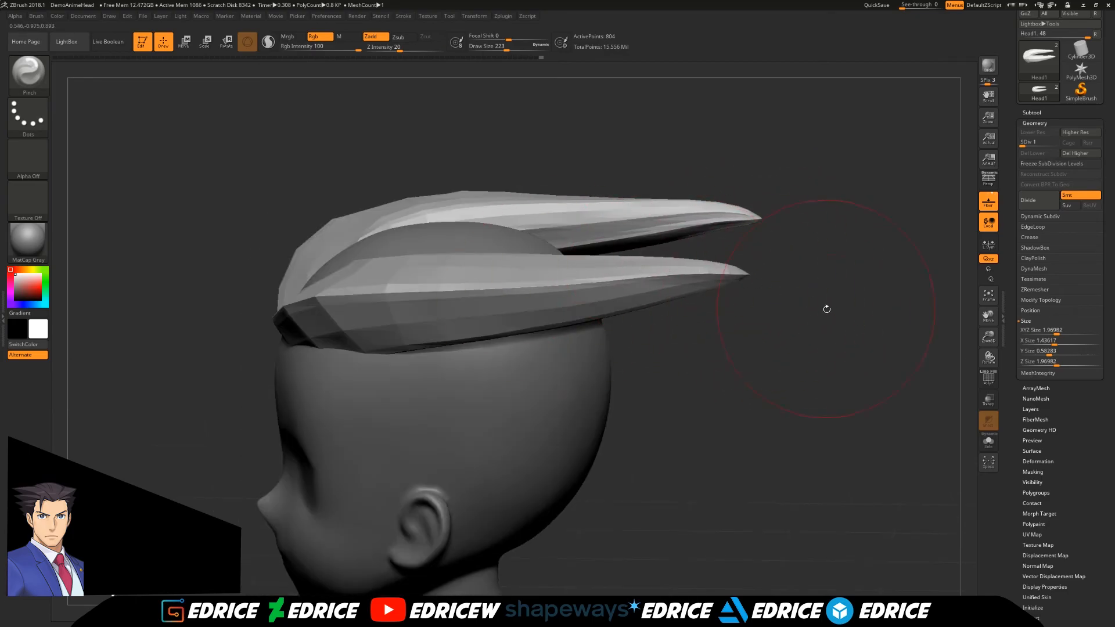
pyautogui.keyDown('shift'); pyautogui.moveTo(823, 306); pyautogui.dragTo(628, 274); pyautogui.keyUp('shift')
# Reduce Draw Size to 80 and pinch the rear tips of the large front strands into sharper points.
pyautogui.moveTo(506, 48); pyautogui.dragTo(498, 48)
pyautogui.moveTo(712, 177); pyautogui.dragTo(745, 208)
pyautogui.moveTo(782, 242); pyautogui.dragTo(761, 279)
pyautogui.moveTo(498, 48); pyautogui.dragTo(492, 47)
pyautogui.moveTo(604, 164)
pyautogui.mouseDown()
pyautogui.moveTo(728, 201)
pyautogui.moveTo(673, 227)
pyautogui.mouseUp()
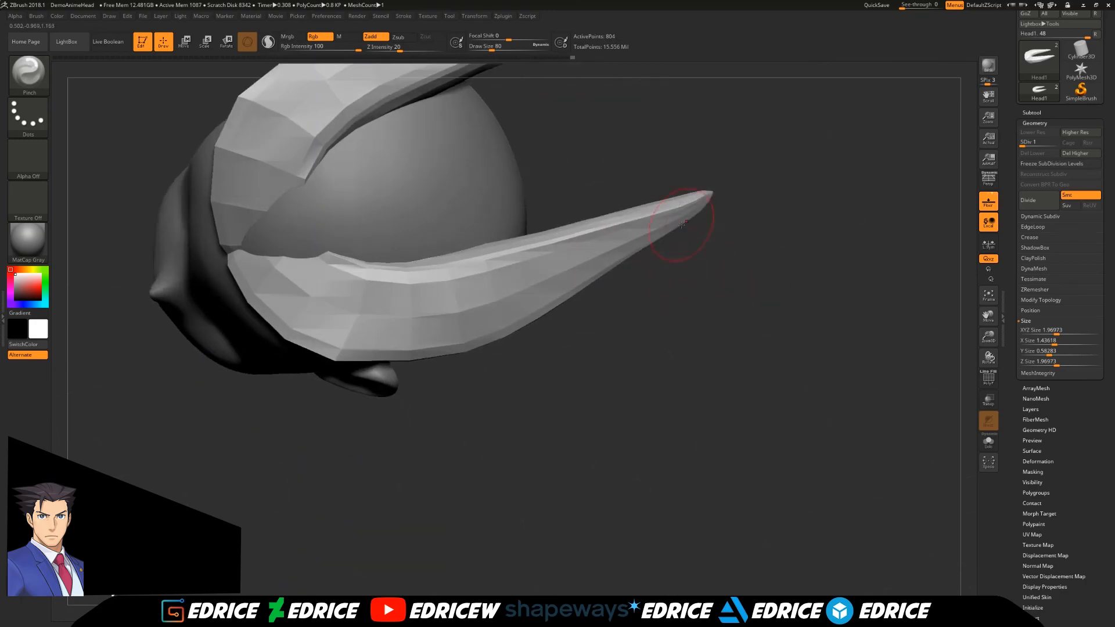
# Raise the hair back to subdivision level 6 and unhide all strands.
pyautogui.press('d')
pyautogui.moveTo(682, 304); pyautogui.dragTo(907, 199)
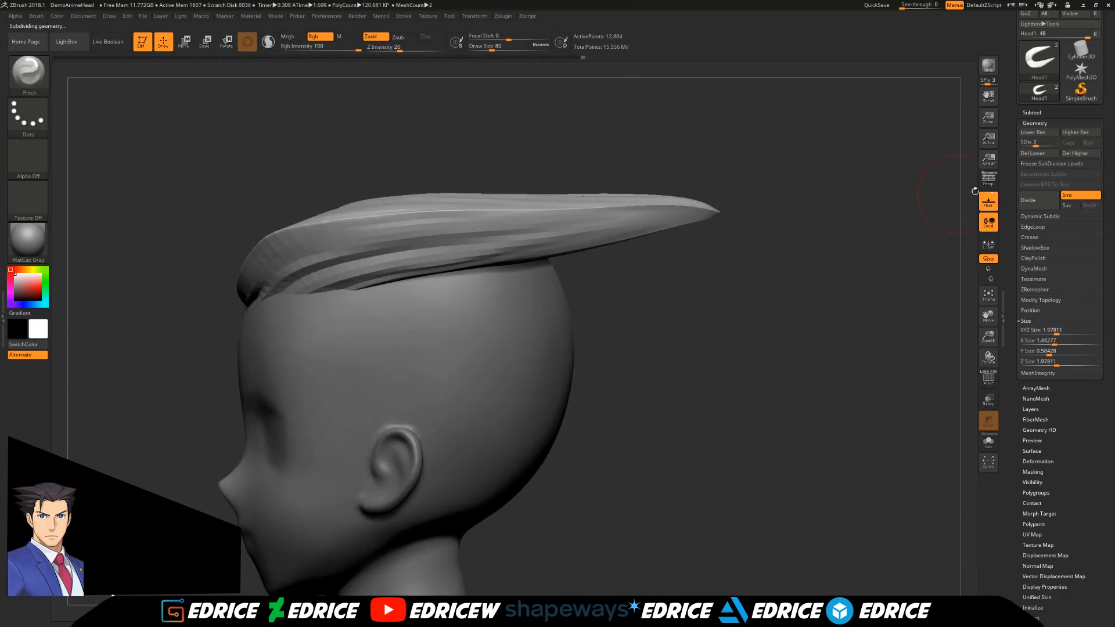
pyautogui.keyDown('ctrl'); pyautogui.keyDown('shift'); pyautogui.click(822, 281); pyautogui.keyUp('shift'); pyautogui.keyUp('ctrl')
pyautogui.keyDown('shift'); pyautogui.moveTo(821, 281); pyautogui.dragTo(814, 345); pyautogui.keyUp('shift')
pyautogui.click(984, 299)
pyautogui.moveTo(992, 340); pyautogui.dragTo(992, 372)
pyautogui.keyDown('ctrl'); pyautogui.keyDown('shift'); pyautogui.click(525, 420); pyautogui.keyUp('shift'); pyautogui.keyUp('ctrl')
pyautogui.keyDown('ctrl'); pyautogui.keyDown('shift'); pyautogui.moveTo(457, 310); pyautogui.dragTo(725, 356); pyautogui.keyUp('shift'); pyautogui.keyUp('ctrl')
pyautogui.keyDown('ctrl'); pyautogui.keyDown('shift'); pyautogui.click(908, 361); pyautogui.keyUp('shift'); pyautogui.keyUp('ctrl')
# Pinch the groove edges on the side strands with the Pinch brush at Draw Size 20.
pyautogui.moveTo(988, 337); pyautogui.dragTo(989, 305)
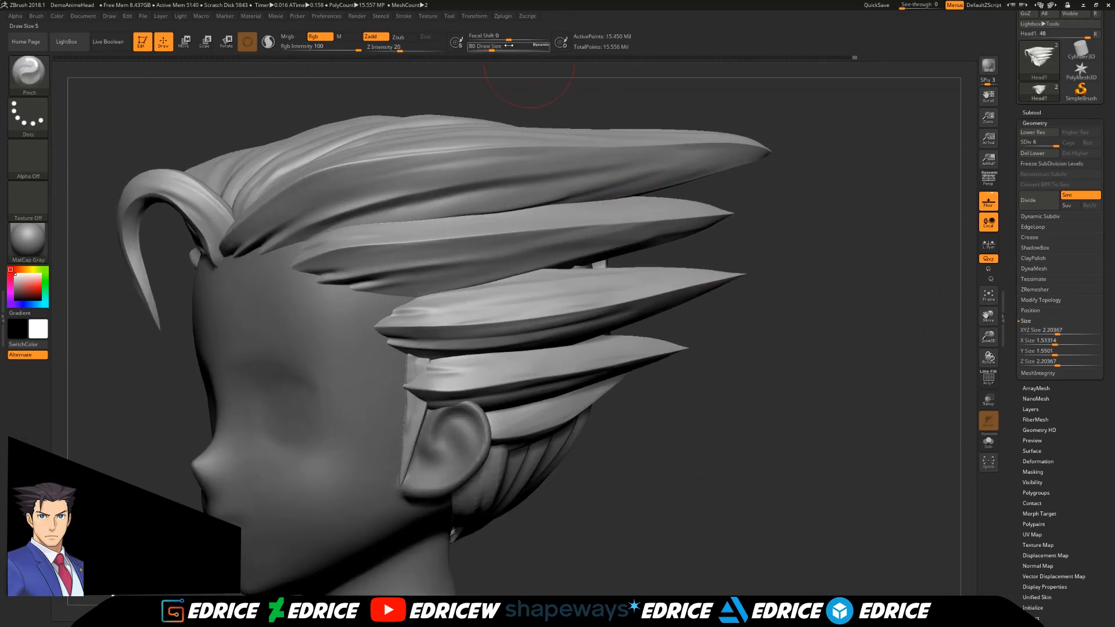
pyautogui.moveTo(106, 67)
pyautogui.keyDown('shift'); pyautogui.mouseDown()
pyautogui.moveTo(323, 259)
pyautogui.moveTo(315, 296)
pyautogui.mouseUp(); pyautogui.keyUp('shift')
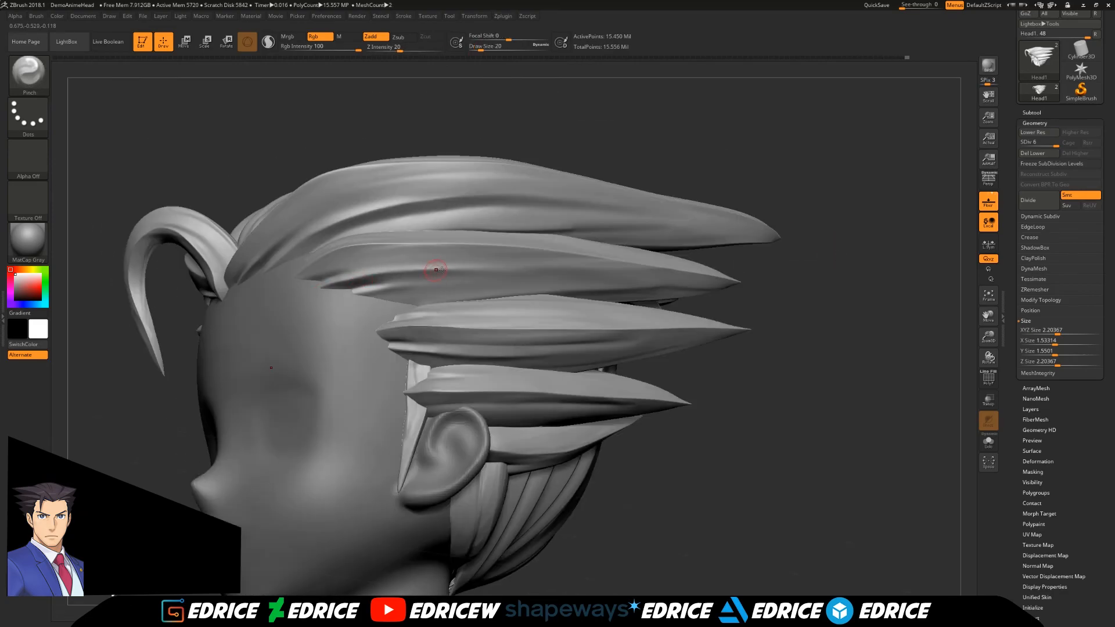
pyautogui.moveTo(470, 270); pyautogui.dragTo(418, 396)
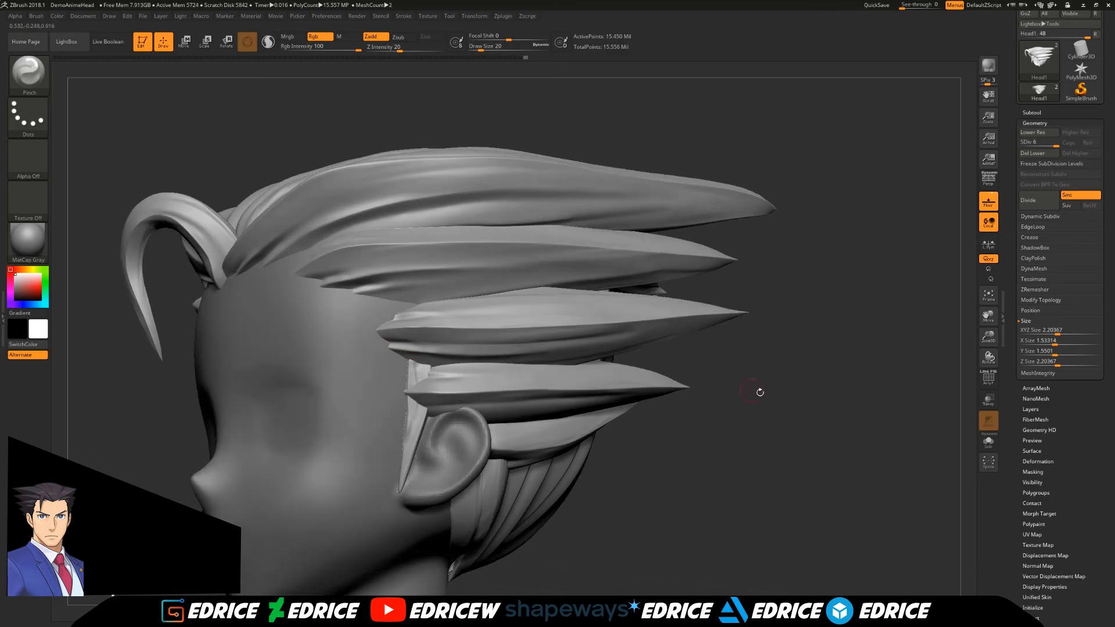
# Pinch the tip and groove edges of the lower side strands with the Pinch brush at Draw Size 20.
pyautogui.moveTo(711, 383); pyautogui.dragTo(668, 411)
pyautogui.moveTo(916, 361); pyautogui.dragTo(533, 448)
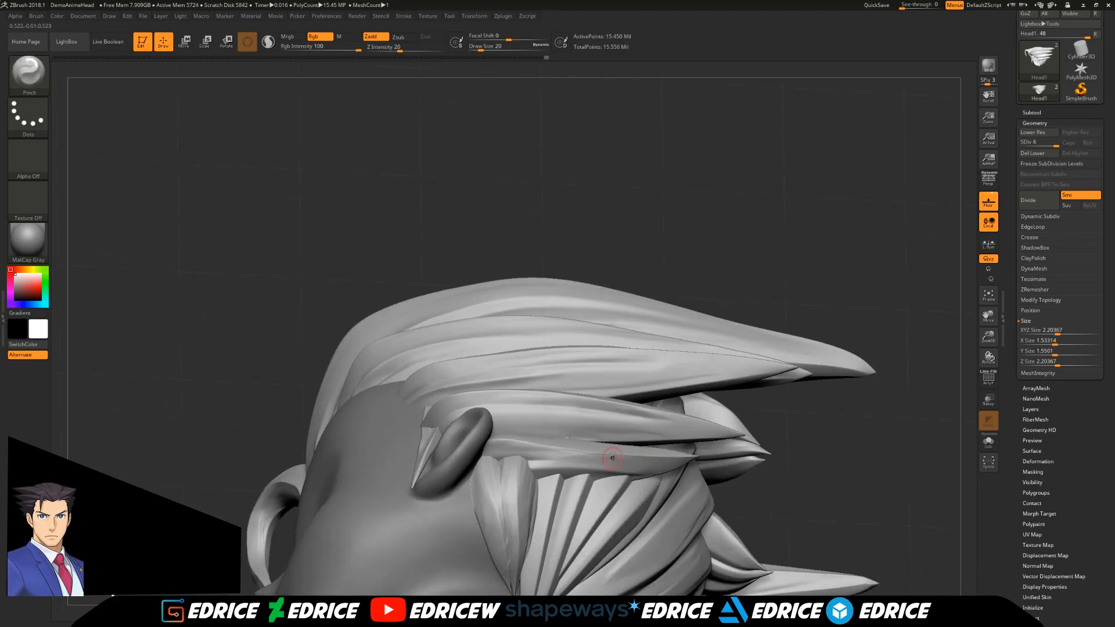
pyautogui.moveTo(918, 372); pyautogui.dragTo(686, 451)
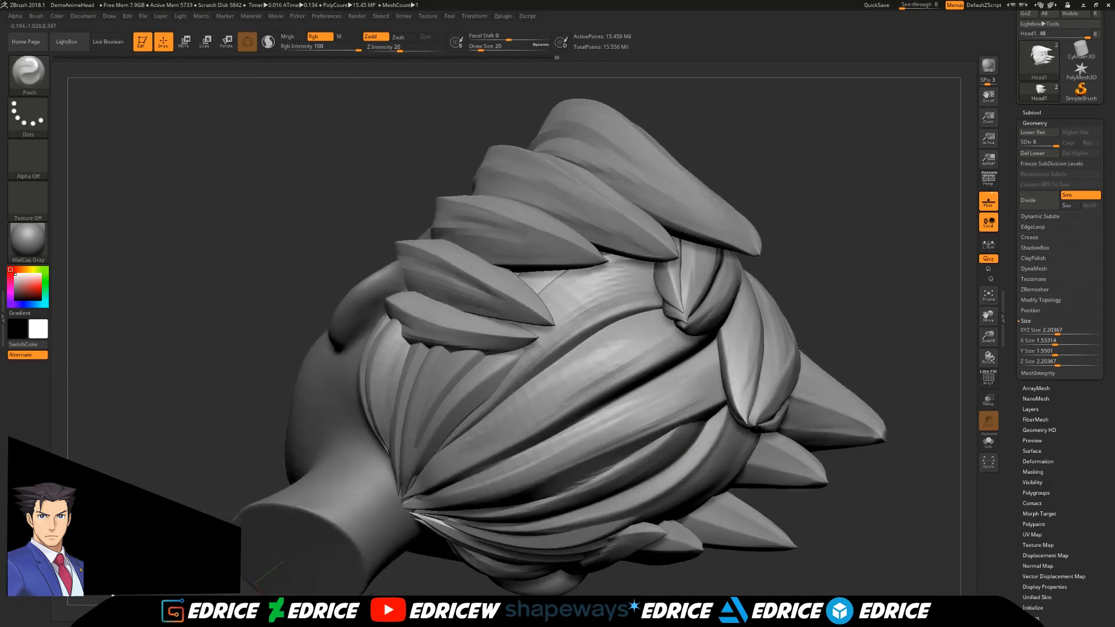
pyautogui.moveTo(639, 361); pyautogui.dragTo(596, 311)
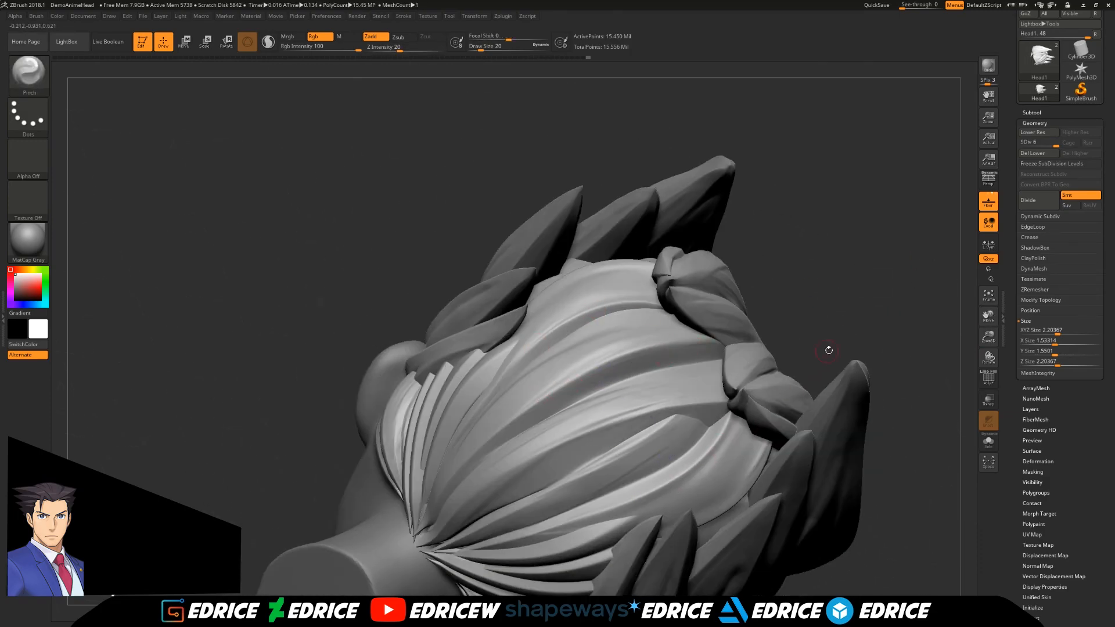
pyautogui.moveTo(822, 356); pyautogui.dragTo(516, 439)
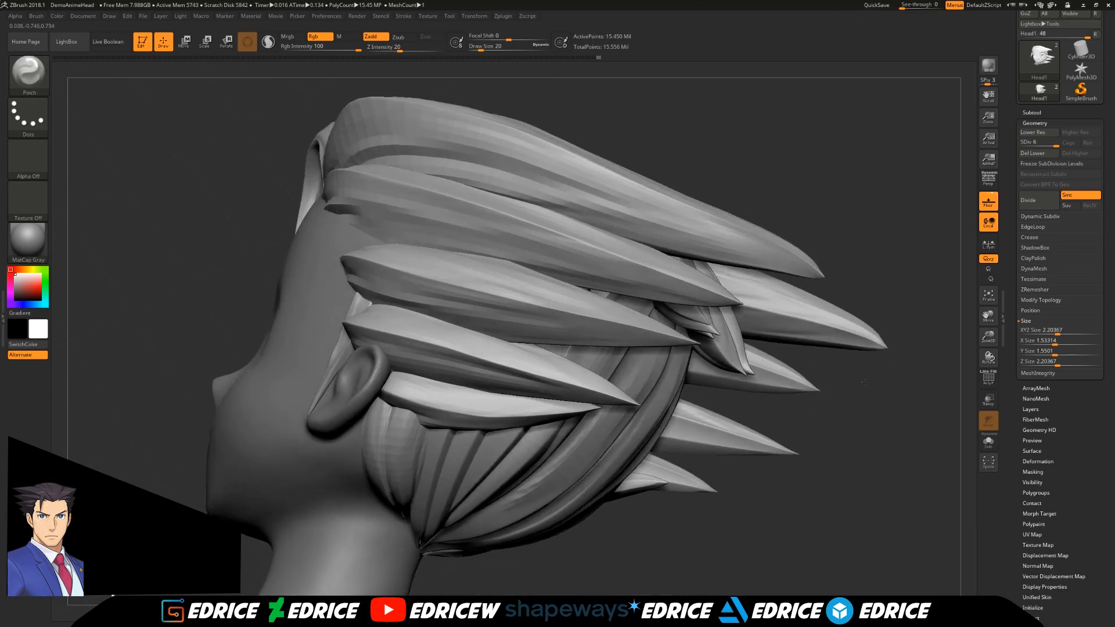
pyautogui.moveTo(755, 360); pyautogui.dragTo(523, 372)
# Lower the hair to subdivision level 2 and adjust the forehead curl's root with Move Topological at Draw Size 83.
pyautogui.moveTo(989, 343); pyautogui.dragTo(988, 337)
pyautogui.moveTo(813, 378); pyautogui.dragTo(467, 346)
pyautogui.keyDown('ctrl'); pyautogui.keyDown('shift'); pyautogui.click(475, 309); pyautogui.keyUp('shift'); pyautogui.keyUp('ctrl')
pyautogui.press('w')
pyautogui.moveTo(697, 581); pyautogui.dragTo(680, 584)
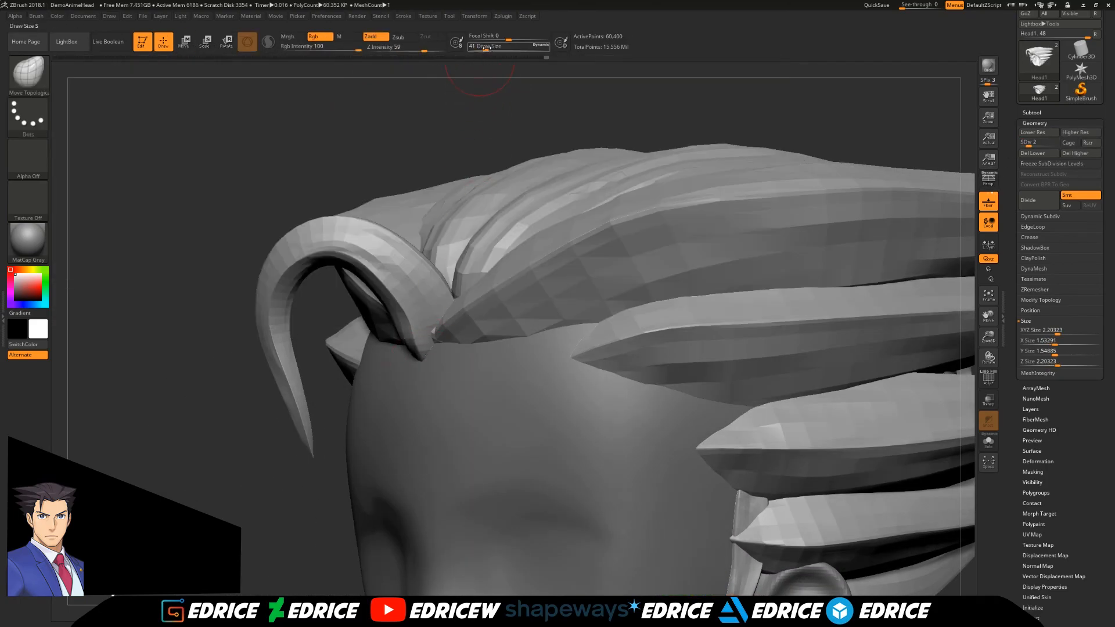
pyautogui.moveTo(411, 347); pyautogui.dragTo(402, 348, button='right')
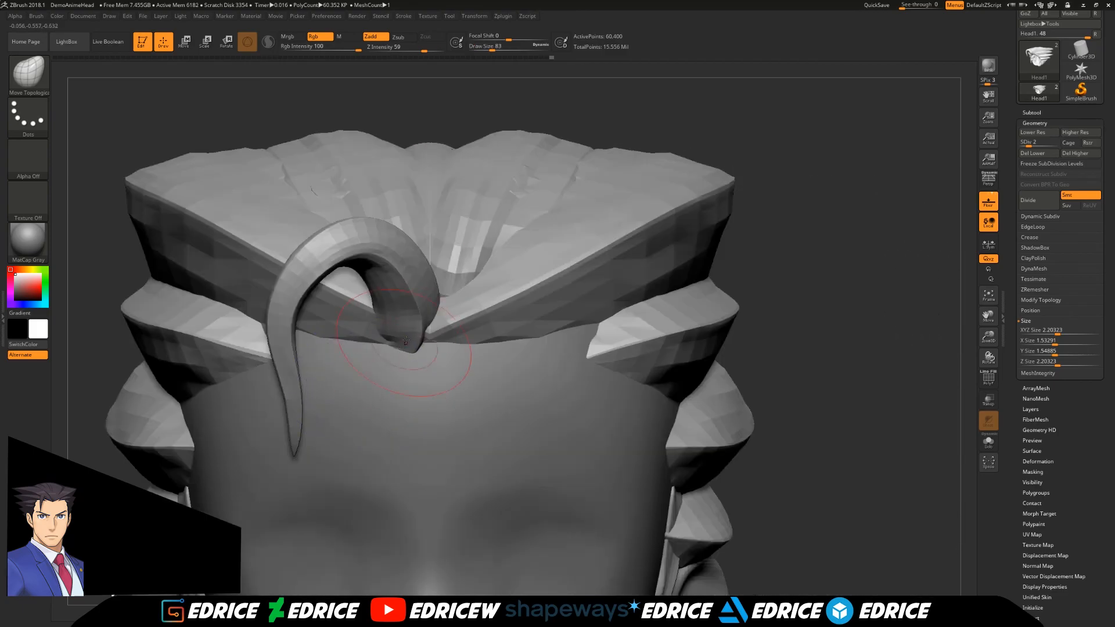
# Raise the hair to subdivision level 6 and polish the side strands with the hPolish brush at Draw Size 44.
pyautogui.moveTo(779, 214); pyautogui.dragTo(953, 354, button='right')
pyautogui.moveTo(989, 338); pyautogui.dragTo(918, 347)
pyautogui.moveTo(988, 338); pyautogui.dragTo(1005, 302)
pyautogui.moveTo(493, 47)
pyautogui.mouseDown()
pyautogui.moveTo(552, 157)
pyautogui.moveTo(645, 242)
pyautogui.mouseUp()
pyautogui.press('b')
pyautogui.click(208, 79)
pyautogui.moveTo(891, 236); pyautogui.dragTo(487, 306)
pyautogui.moveTo(602, 259); pyautogui.dragTo(668, 366)
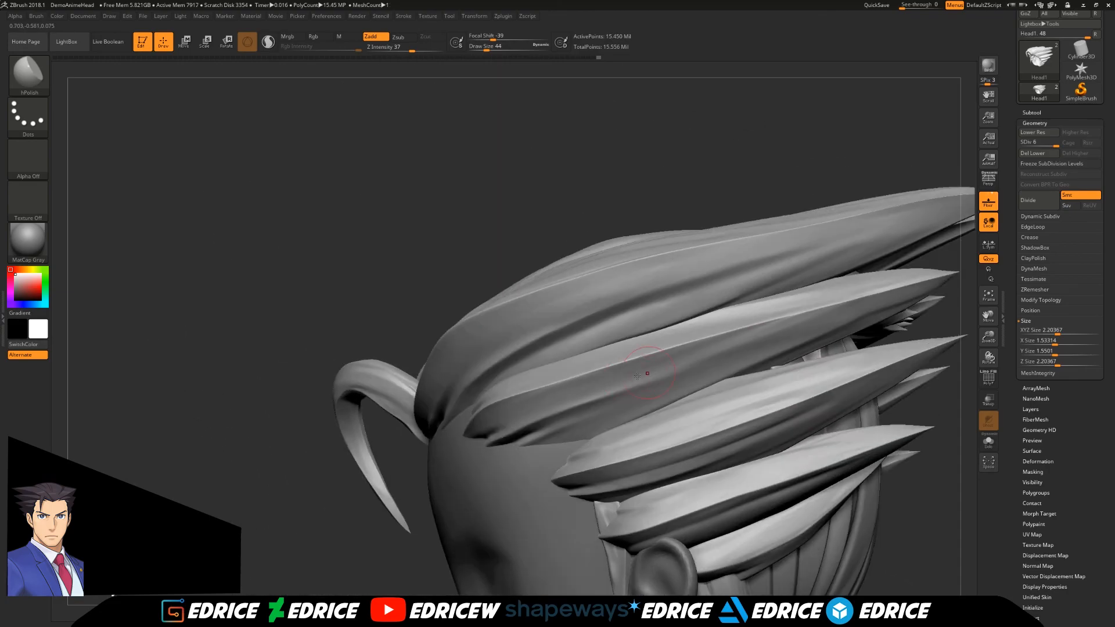
pyautogui.moveTo(820, 325); pyautogui.dragTo(635, 343, button='right')
pyautogui.moveTo(717, 329); pyautogui.dragTo(622, 432, button='right')
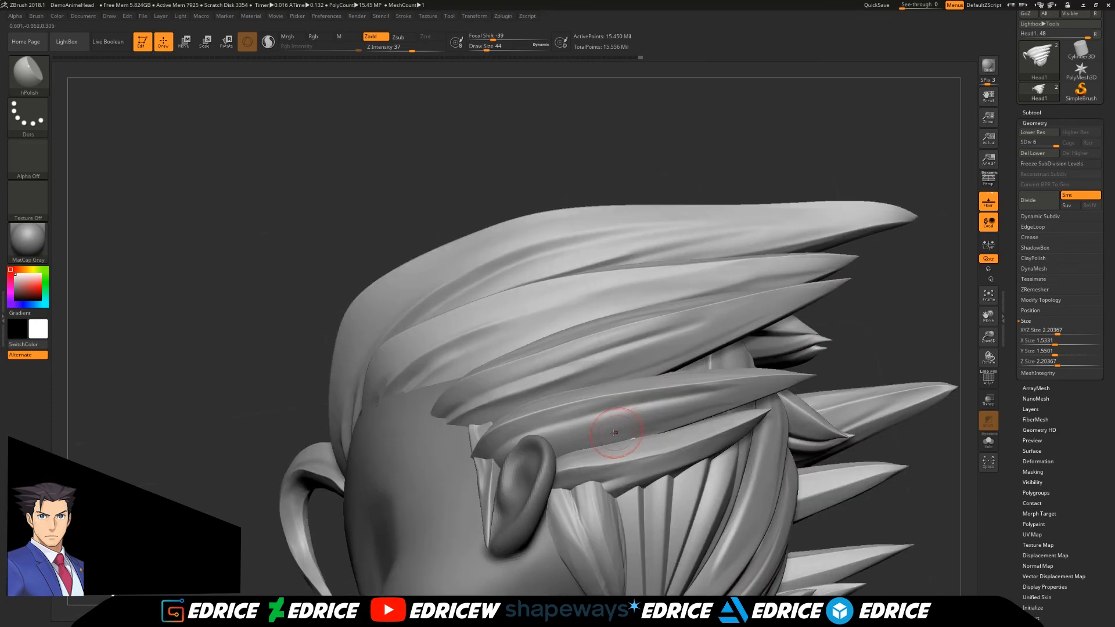
pyautogui.moveTo(622, 476)
pyautogui.mouseDown()
pyautogui.moveTo(618, 456)
pyautogui.moveTo(633, 453)
pyautogui.mouseUp()
# Return the hair to subdivision level 2 and narrow the forehead curl's root to a point with Move Topological at Draw Size 51.
pyautogui.moveTo(1003, 338); pyautogui.dragTo(814, 216, button='right')
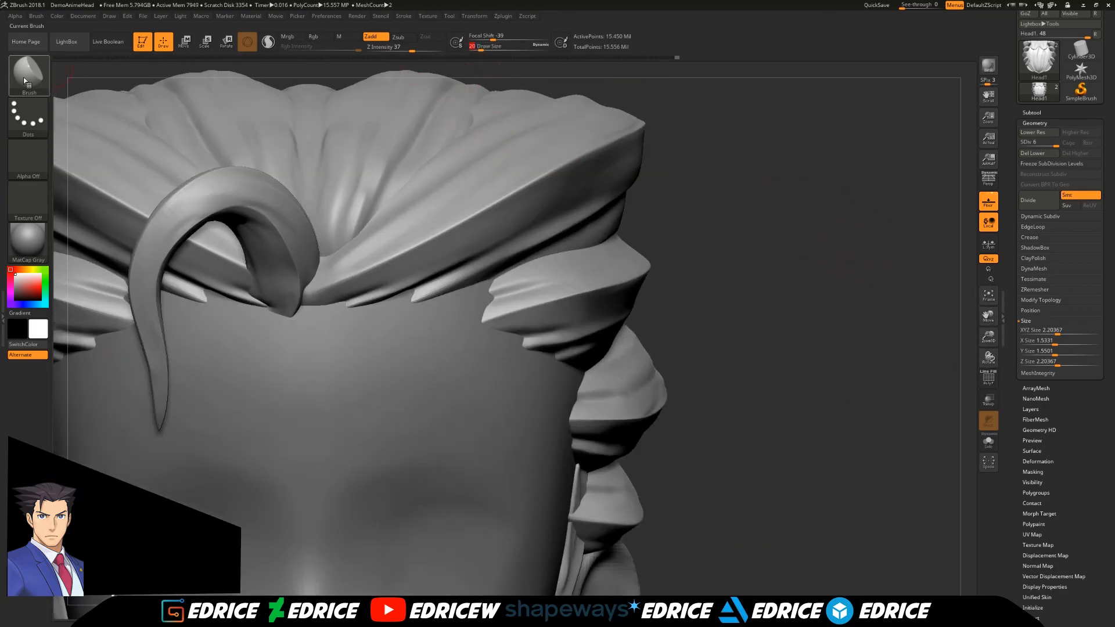
pyautogui.press('b')
pyautogui.press('m')
pyautogui.press('t')
pyautogui.hotkey('shift', 'd')
pyautogui.hotkey('shift', 'd')
pyautogui.hotkey('shift', 'd')
pyautogui.hotkey('shift', 'd')
pyautogui.moveTo(254, 282); pyautogui.dragTo(258, 277)
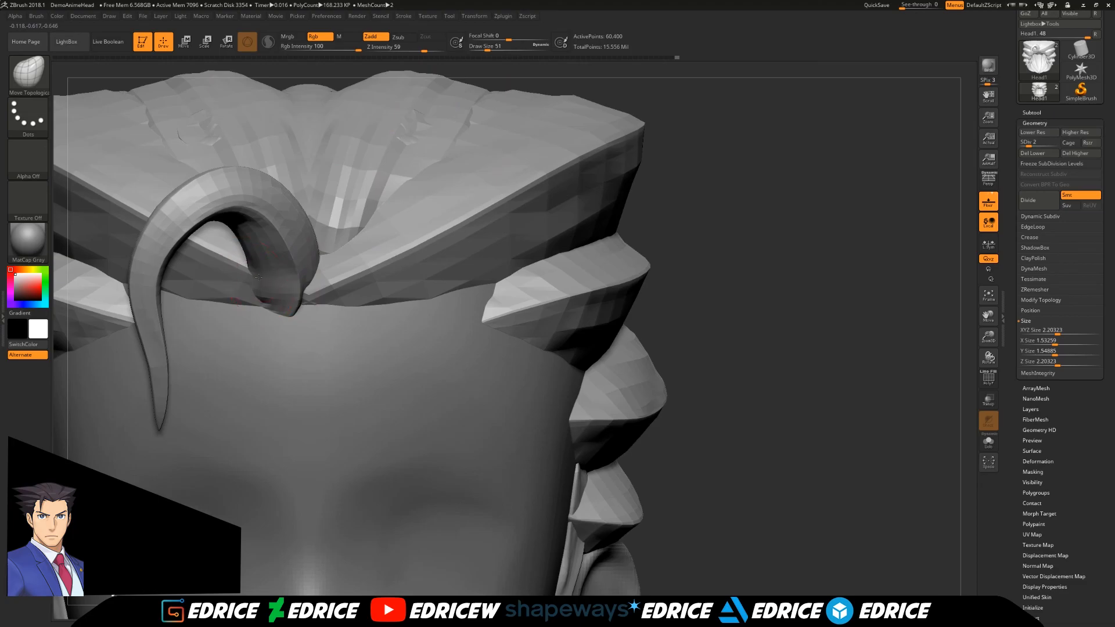
pyautogui.moveTo(264, 282)
pyautogui.mouseDown(button='right')
pyautogui.moveTo(325, 273)
pyautogui.moveTo(293, 290)
pyautogui.moveTo(306, 298)
pyautogui.moveTo(287, 265)
pyautogui.mouseUp(button='right')
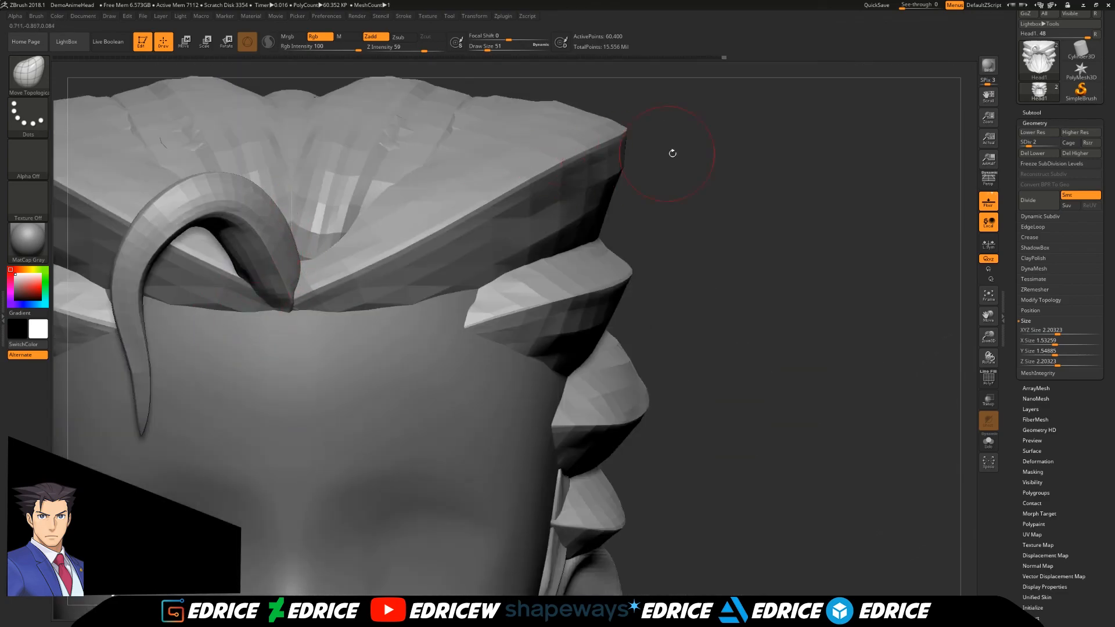
pyautogui.moveTo(638, 156); pyautogui.dragTo(656, 161, button='right')
# Raise the hair to subdivision level 5 and switch the model to the SkinShade4 material with a dark brown colour.
pyautogui.moveTo(792, 234); pyautogui.dragTo(975, 317, button='right')
pyautogui.moveTo(989, 336); pyautogui.dragTo(930, 401)
pyautogui.click(28, 241)
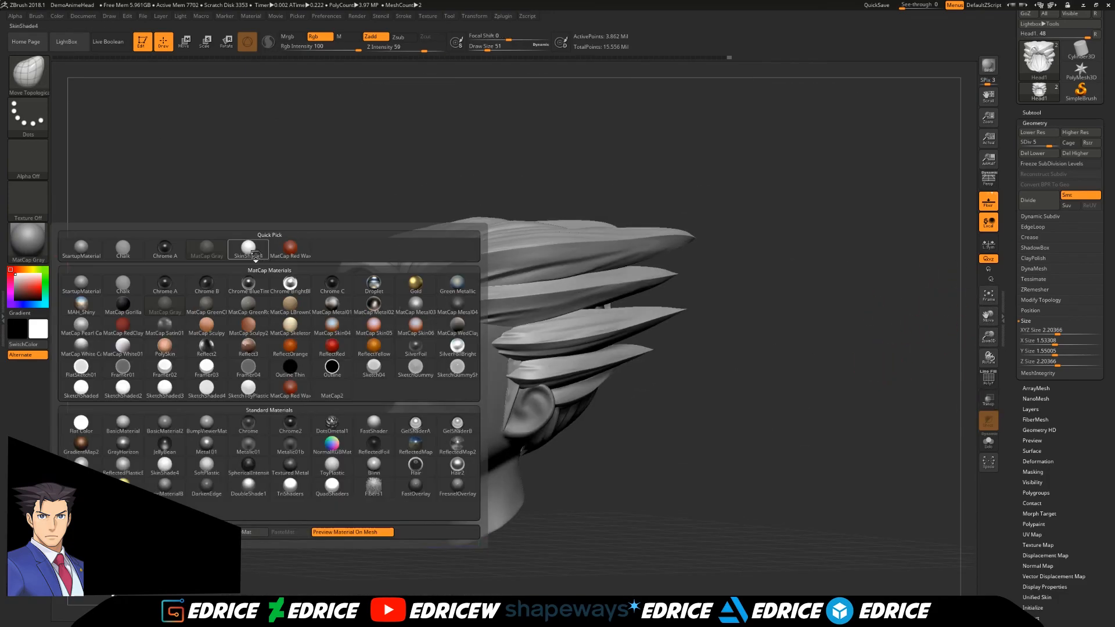
pyautogui.click(58, 343)
pyautogui.click(18, 296)
pyautogui.click(15, 290)
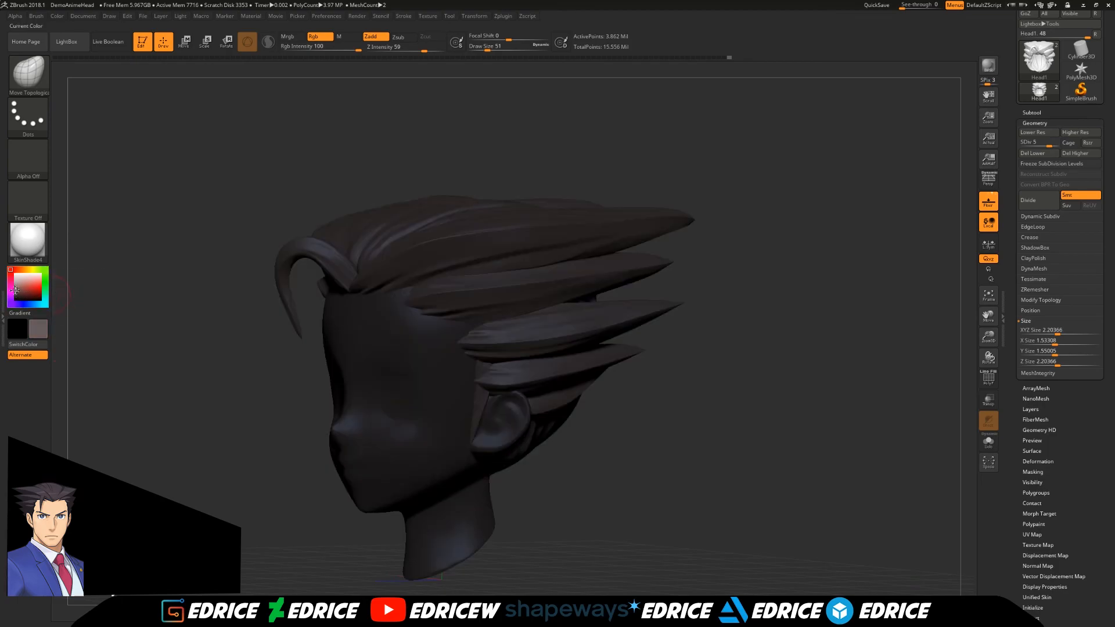
# Choose a near-black colour and fill the hair object with it.
pyautogui.moveTo(989, 337); pyautogui.dragTo(989, 328)
pyautogui.moveTo(906, 348); pyautogui.dragTo(879, 355)
pyautogui.moveTo(948, 281)
pyautogui.mouseDown()
pyautogui.moveTo(719, 326)
pyautogui.moveTo(724, 399)
pyautogui.moveTo(697, 384)
pyautogui.mouseUp()
pyautogui.moveTo(871, 360); pyautogui.dragTo(697, 302)
pyautogui.click(16, 296)
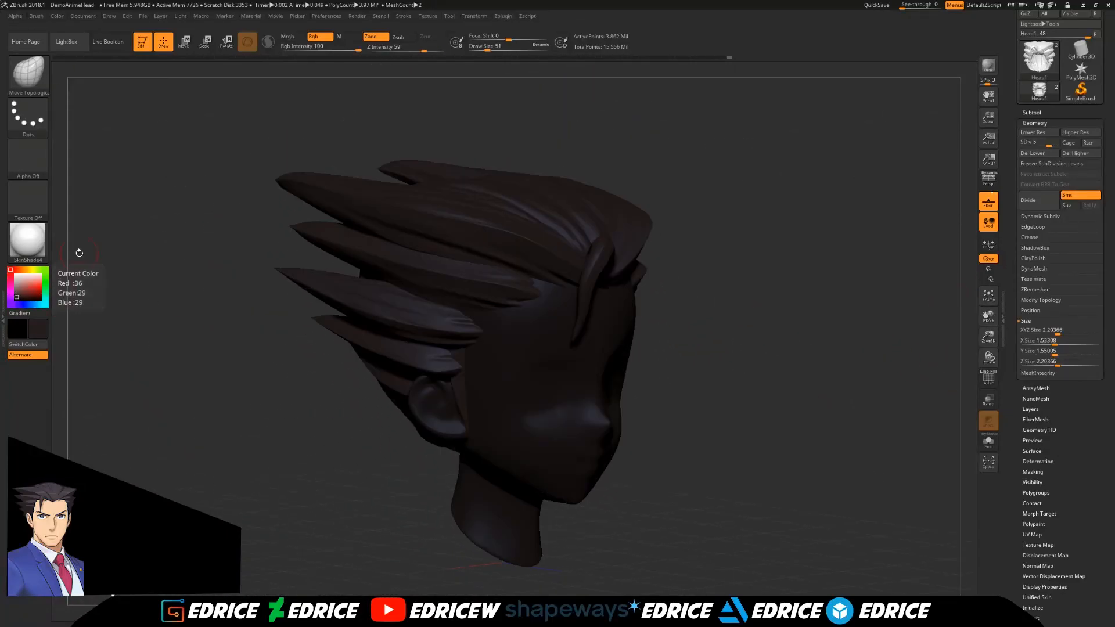
pyautogui.click(57, 16)
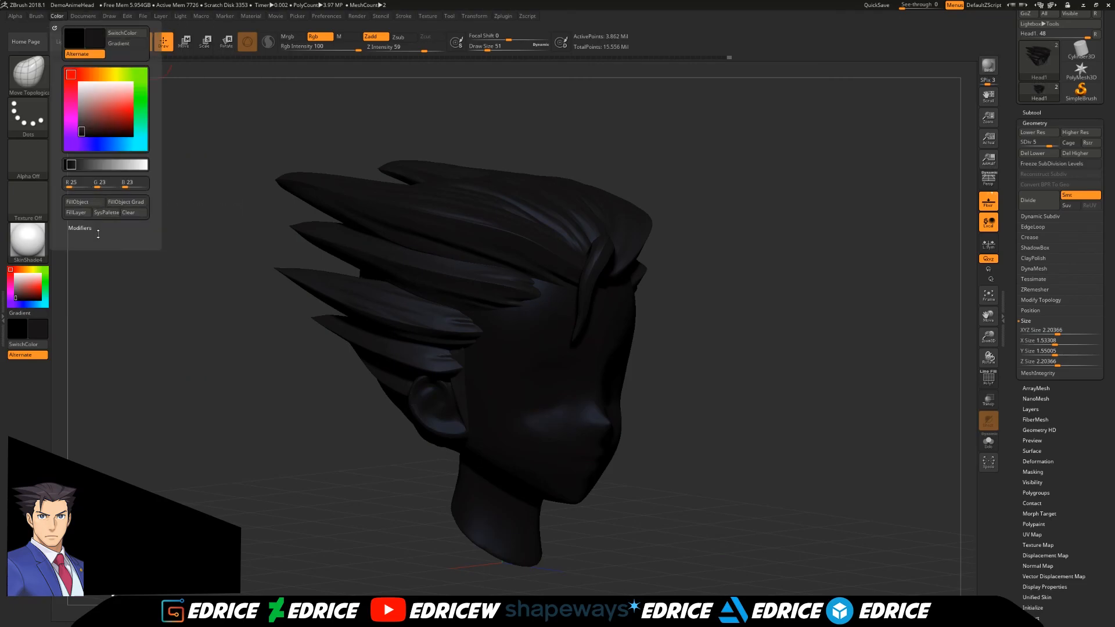
# Pick a beige skin colour for the head and make the Head subtool active.
pyautogui.click(20, 284)
pyautogui.moveTo(755, 291); pyautogui.dragTo(697, 290)
pyautogui.click(1031, 112)
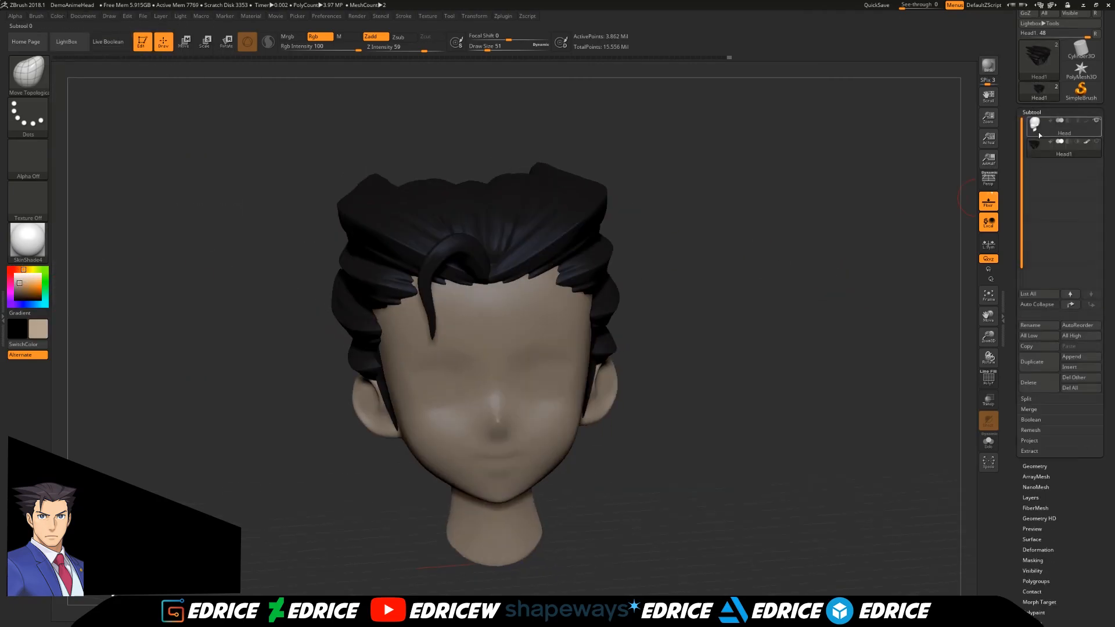
pyautogui.click(1065, 125)
# Turn off the floor grid and run a BPR render of the head from a three-quarter view.
pyautogui.moveTo(872, 290); pyautogui.dragTo(941, 319)
pyautogui.click(989, 202)
pyautogui.click(988, 65)
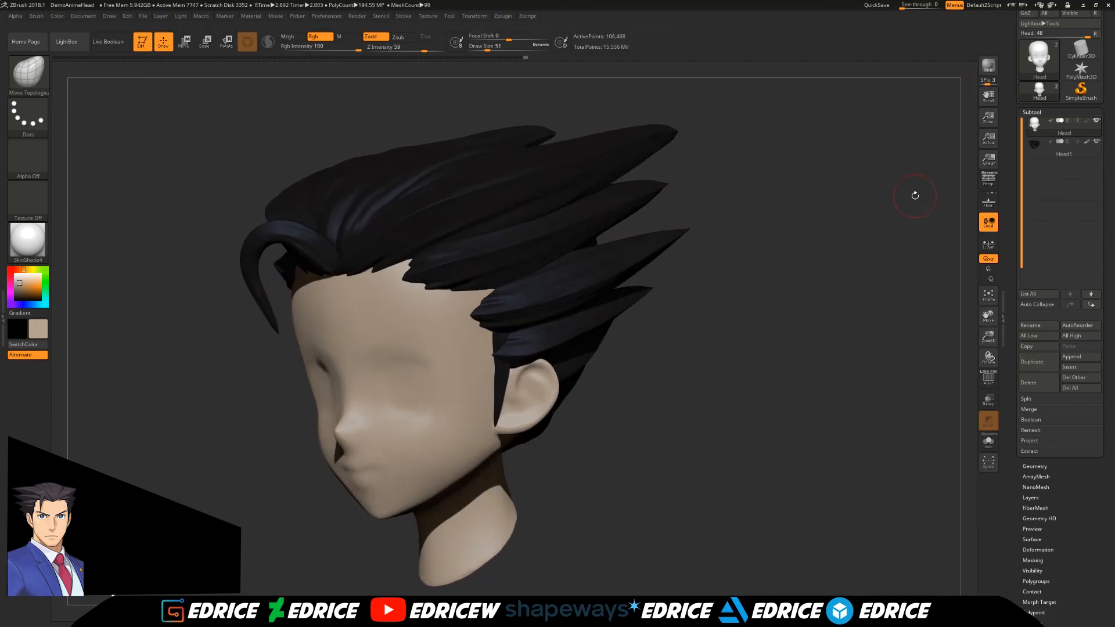